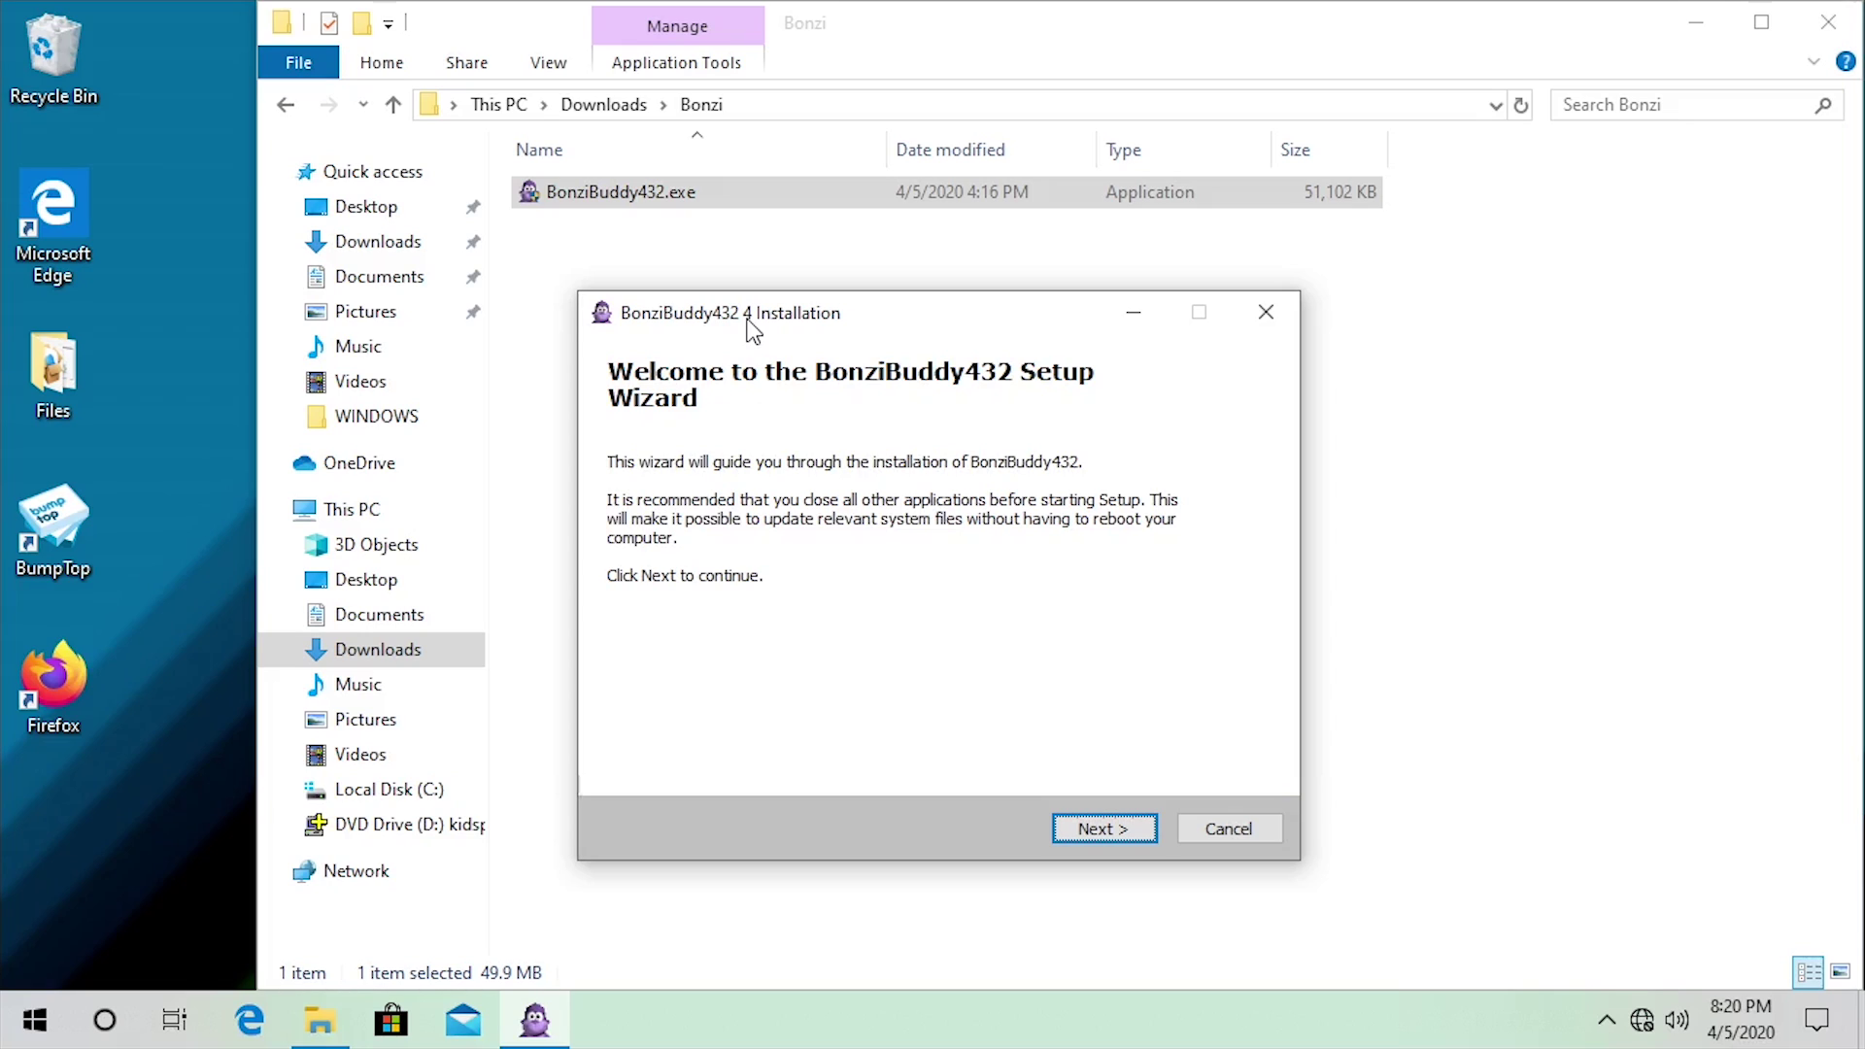
# - Install BonziBuddy432, accepting the Microsoft Agent 2.0 and Lernout & Hauspie TruVoice license agreements, and finish setup without visiting the product web site
pyautogui.moveTo(750, 323); pyautogui.dragTo(713, 273)
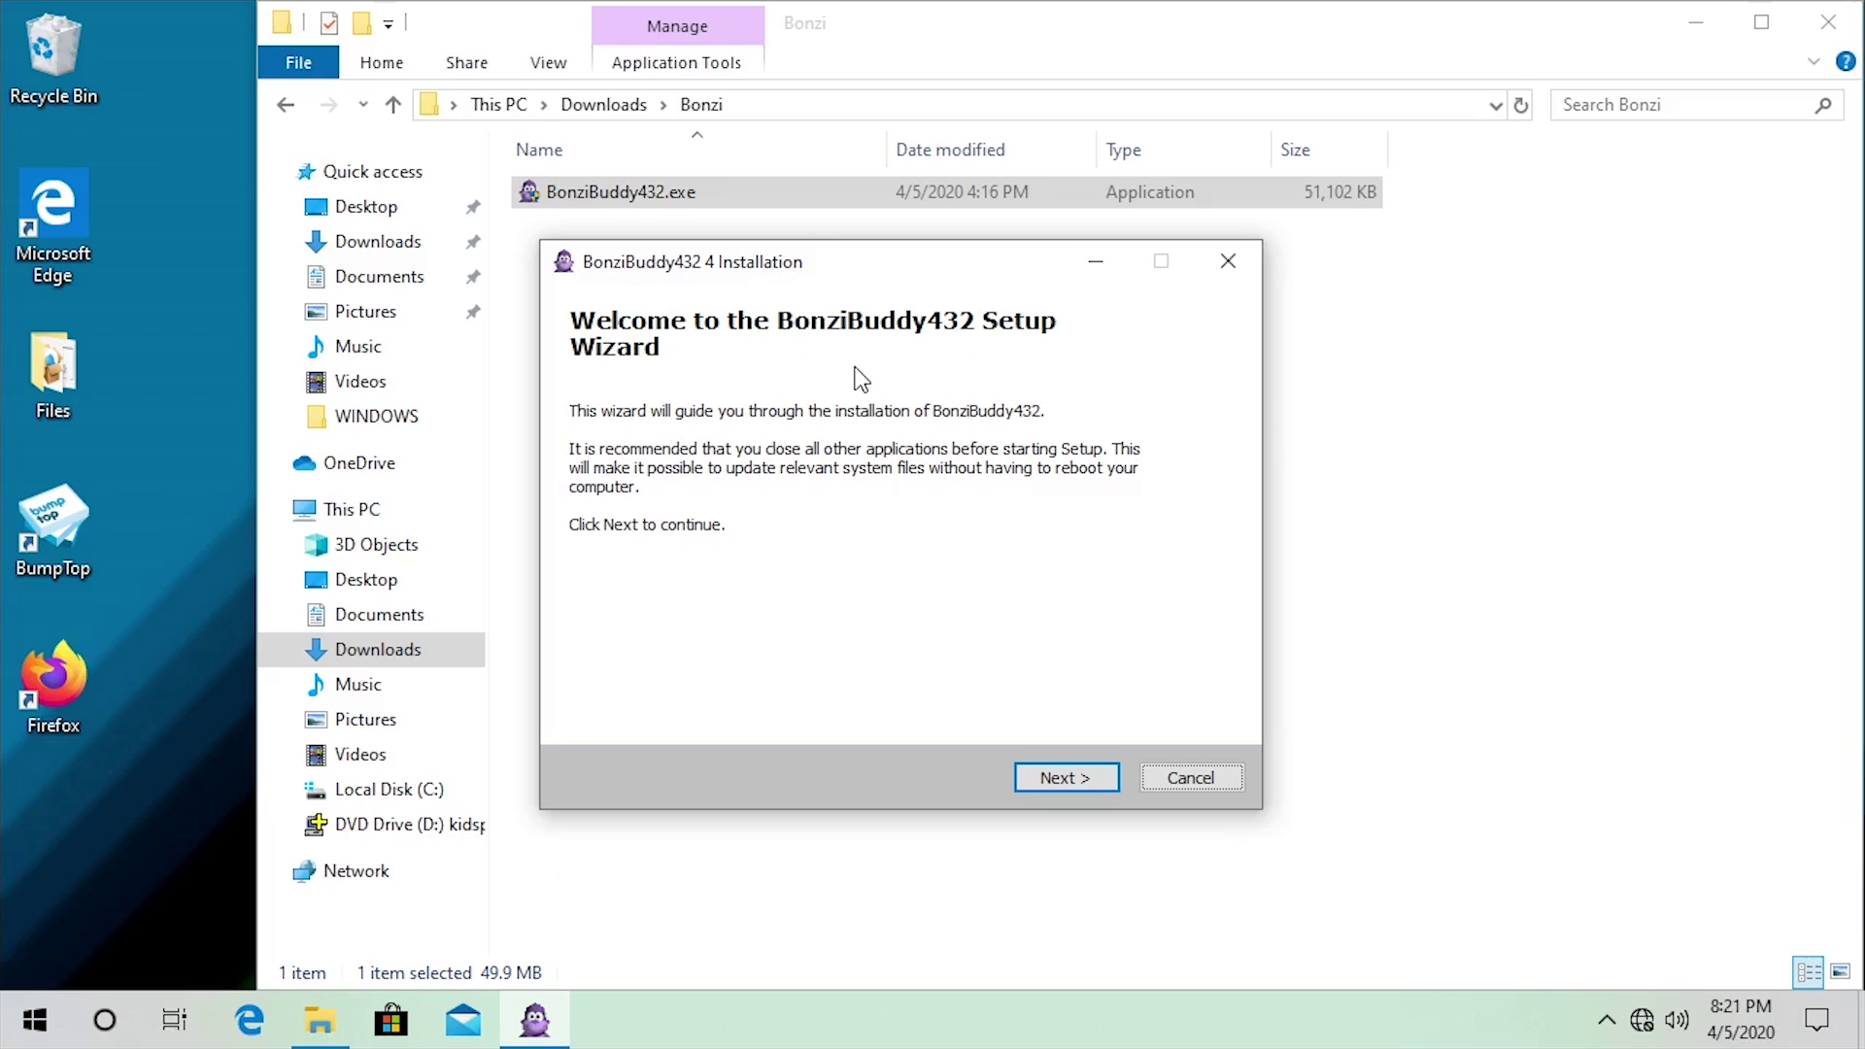
pyautogui.click(1088, 778)
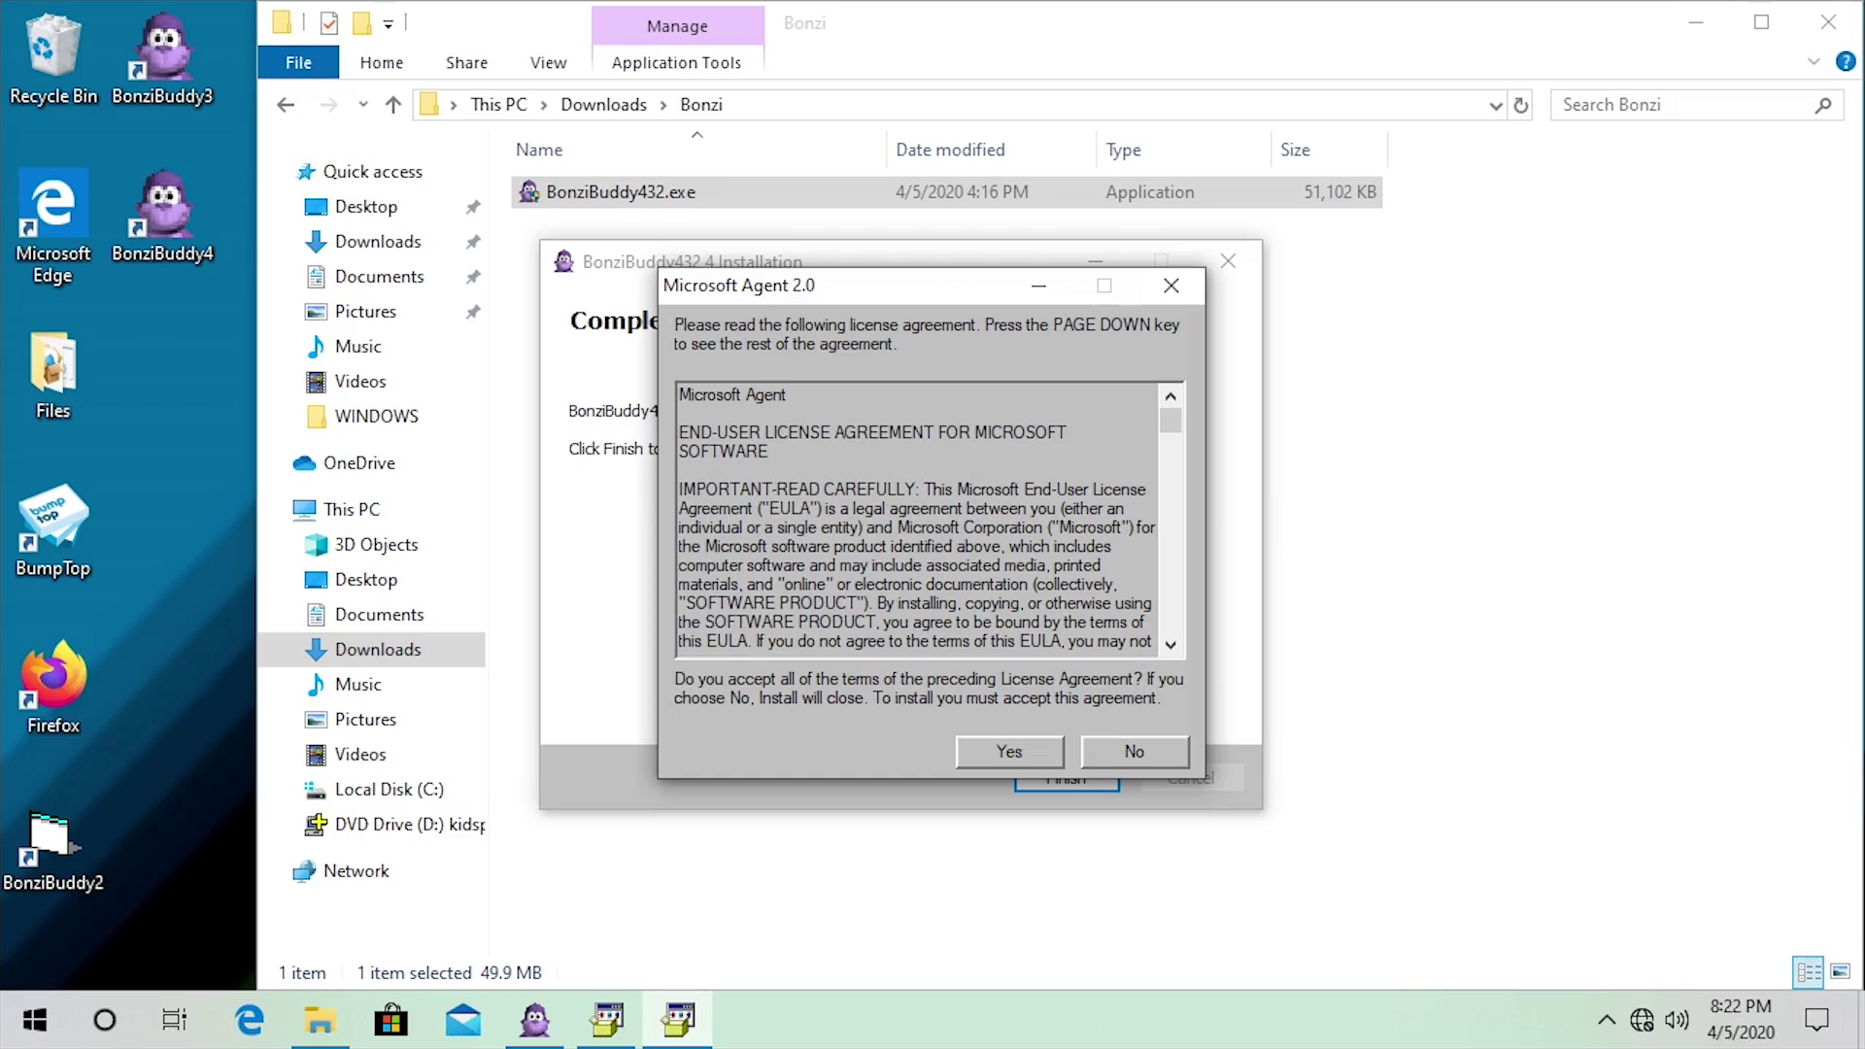
pyautogui.click(1023, 752)
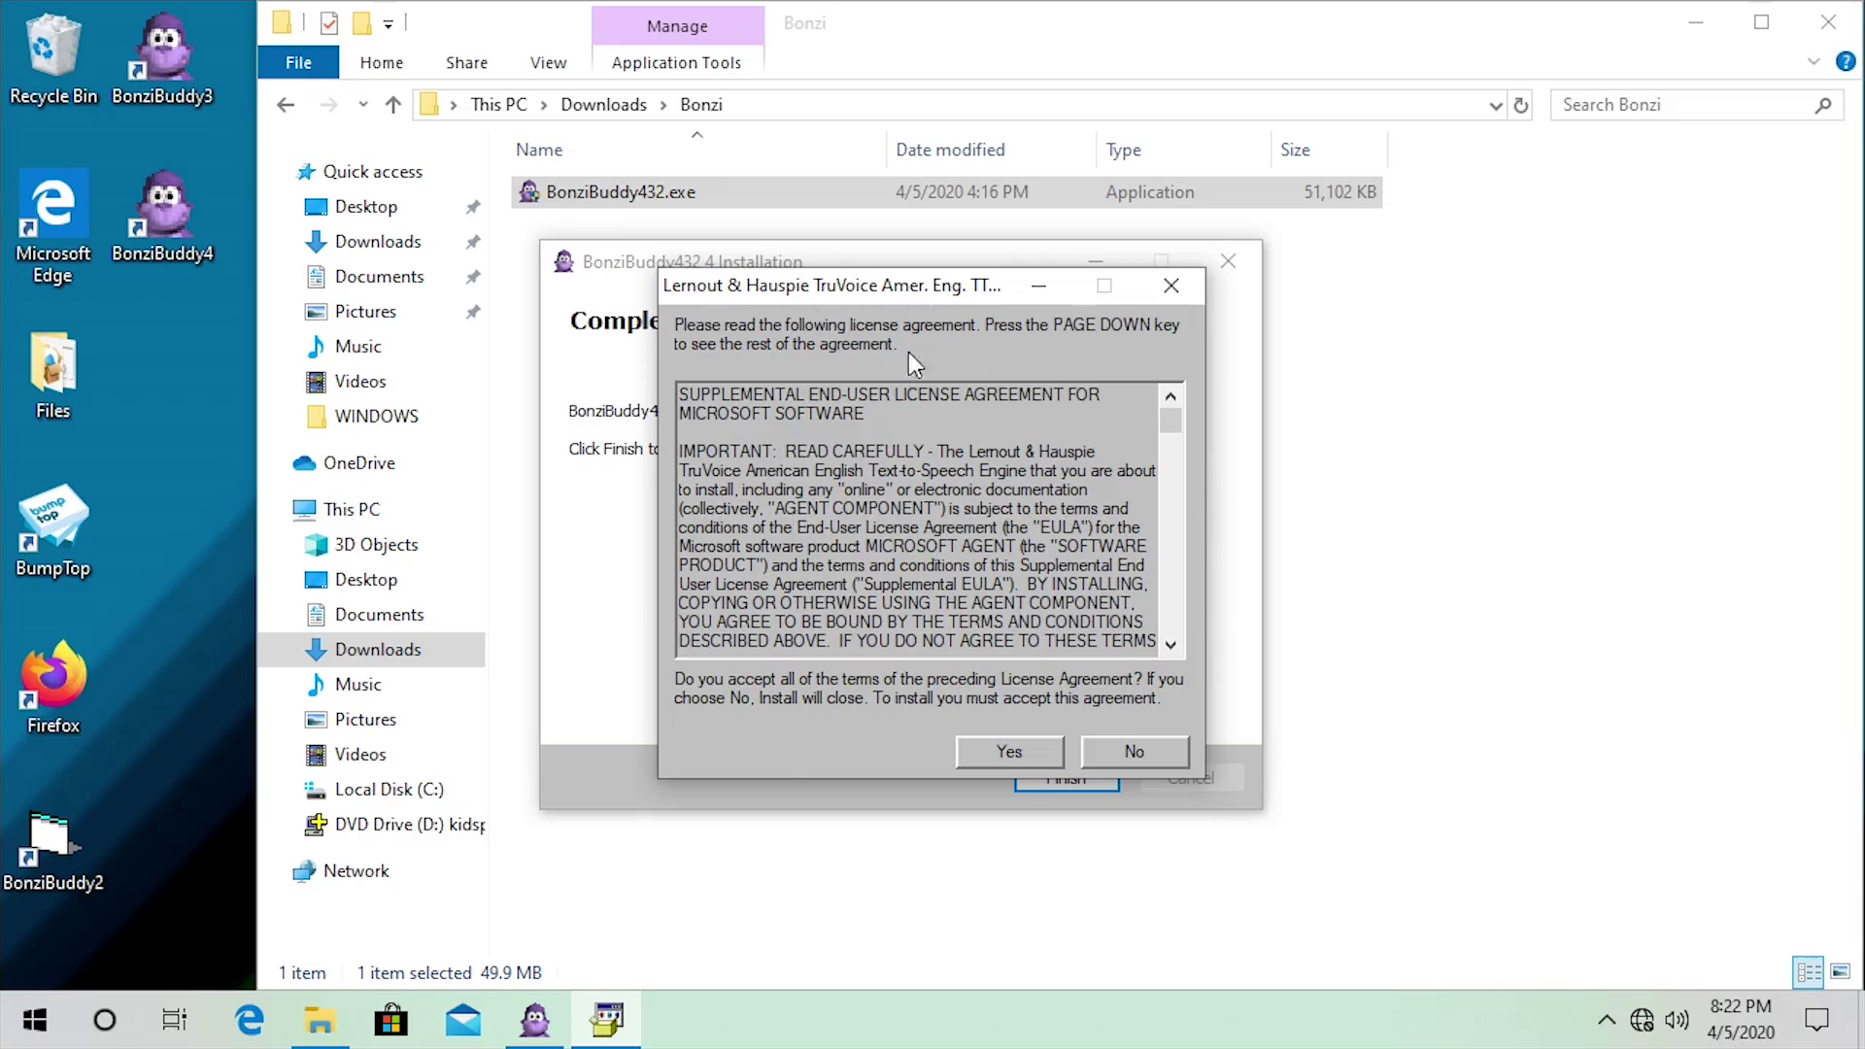
pyautogui.click(981, 752)
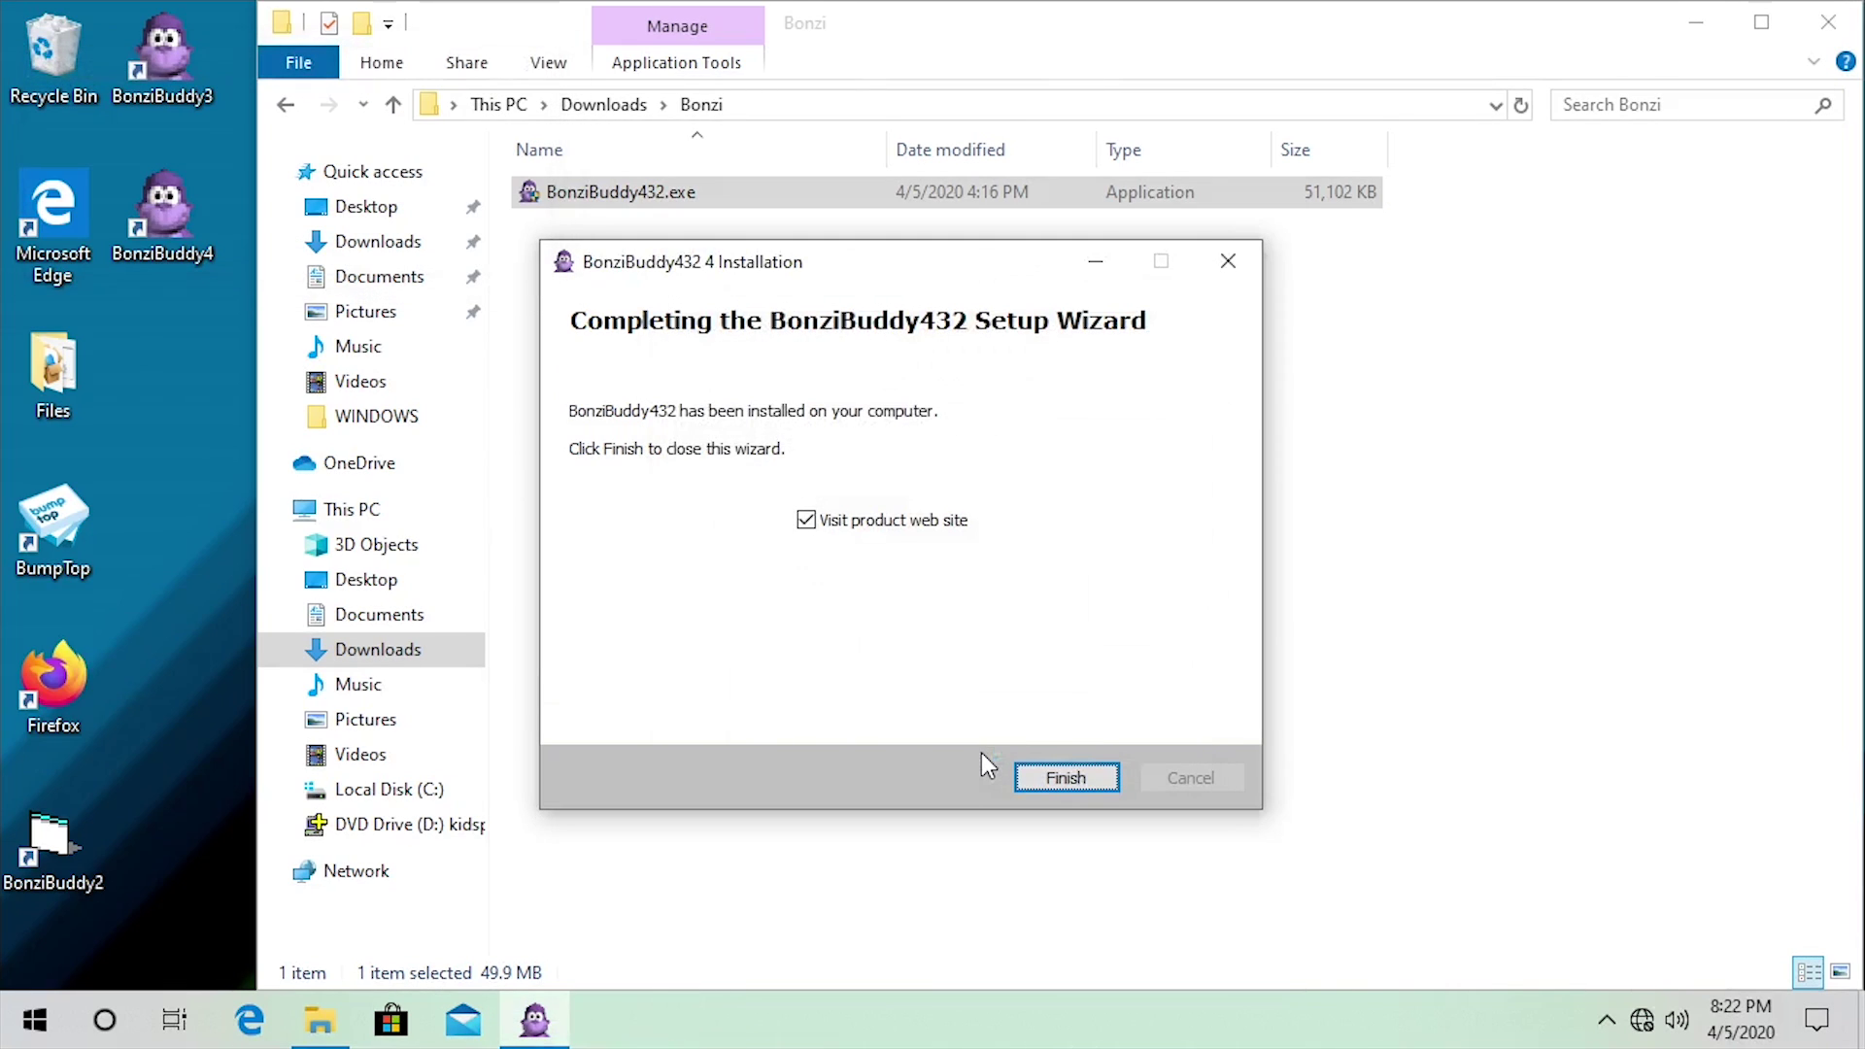
pyautogui.click(827, 530)
pyautogui.click(1068, 775)
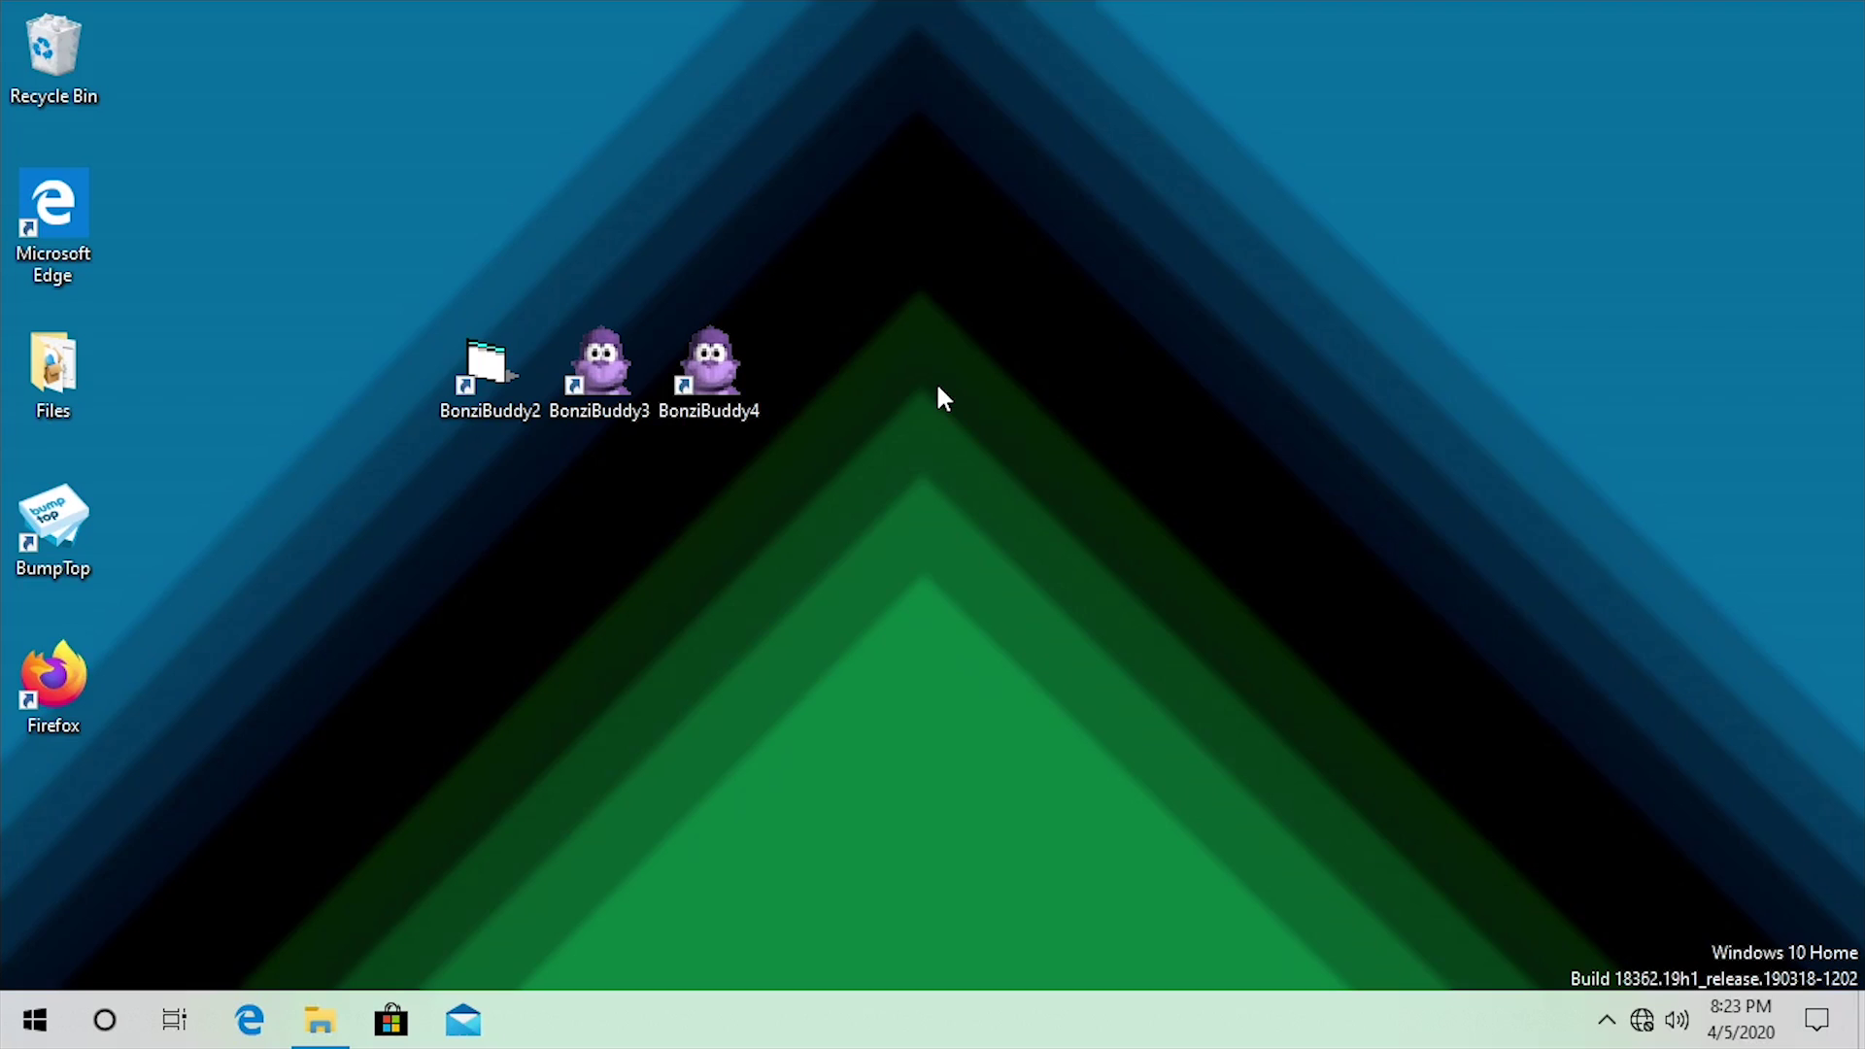
# - Try to launch BonziBuddy2 normally, dismiss its error, and run it as administrator, allowing it to make changes
pyautogui.doubleClick(463, 392)
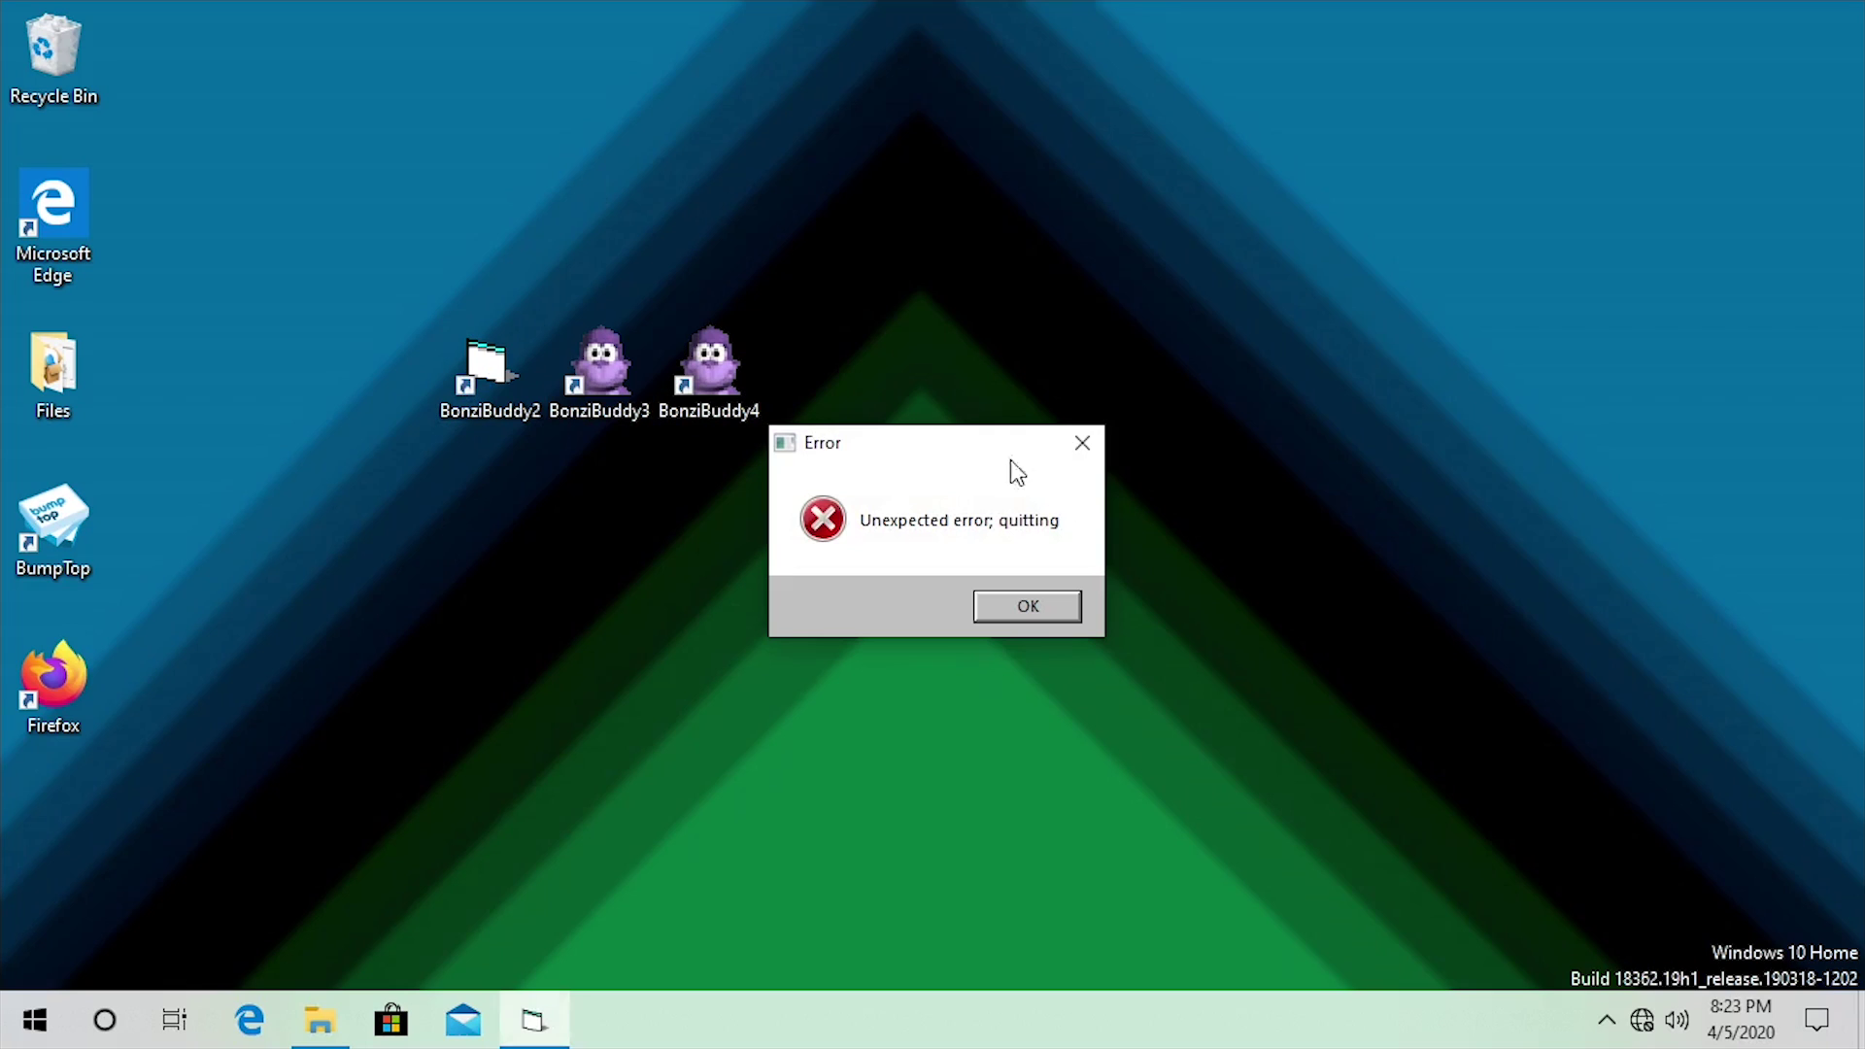
pyautogui.click(1073, 610)
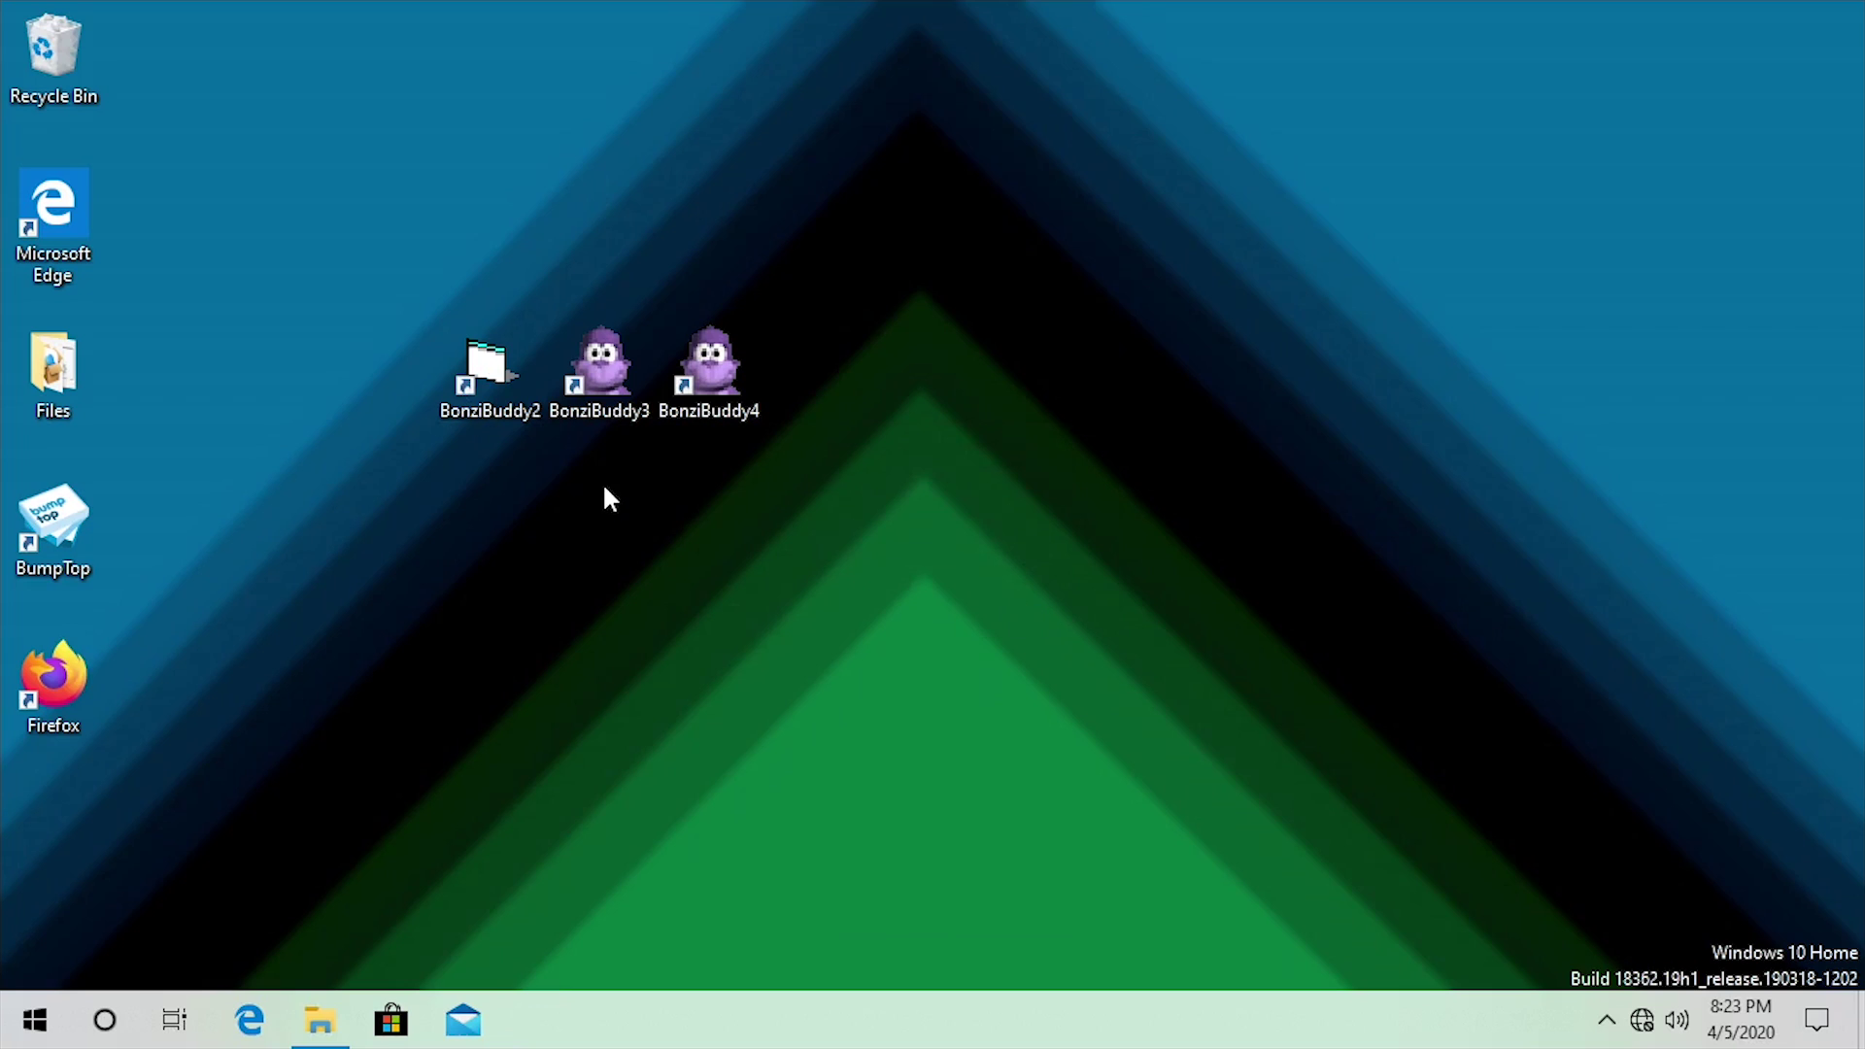
pyautogui.rightClick(502, 382)
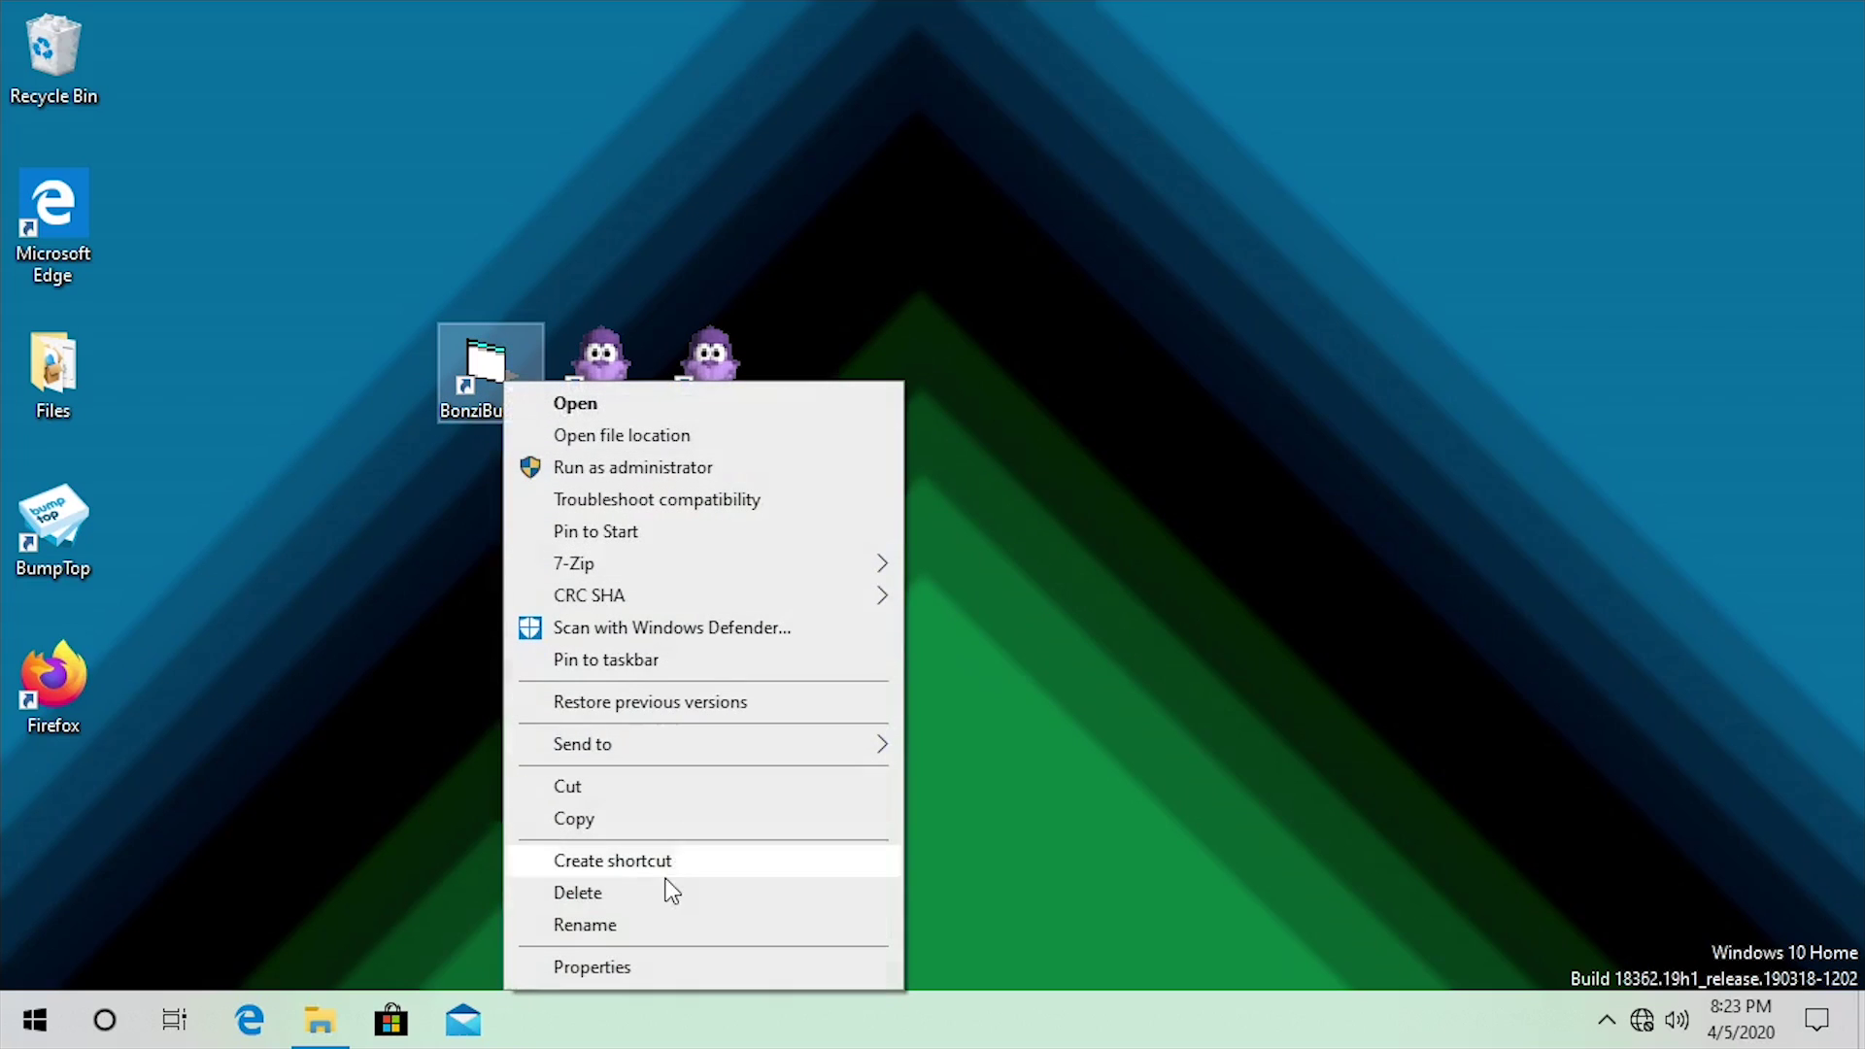
pyautogui.click(563, 470)
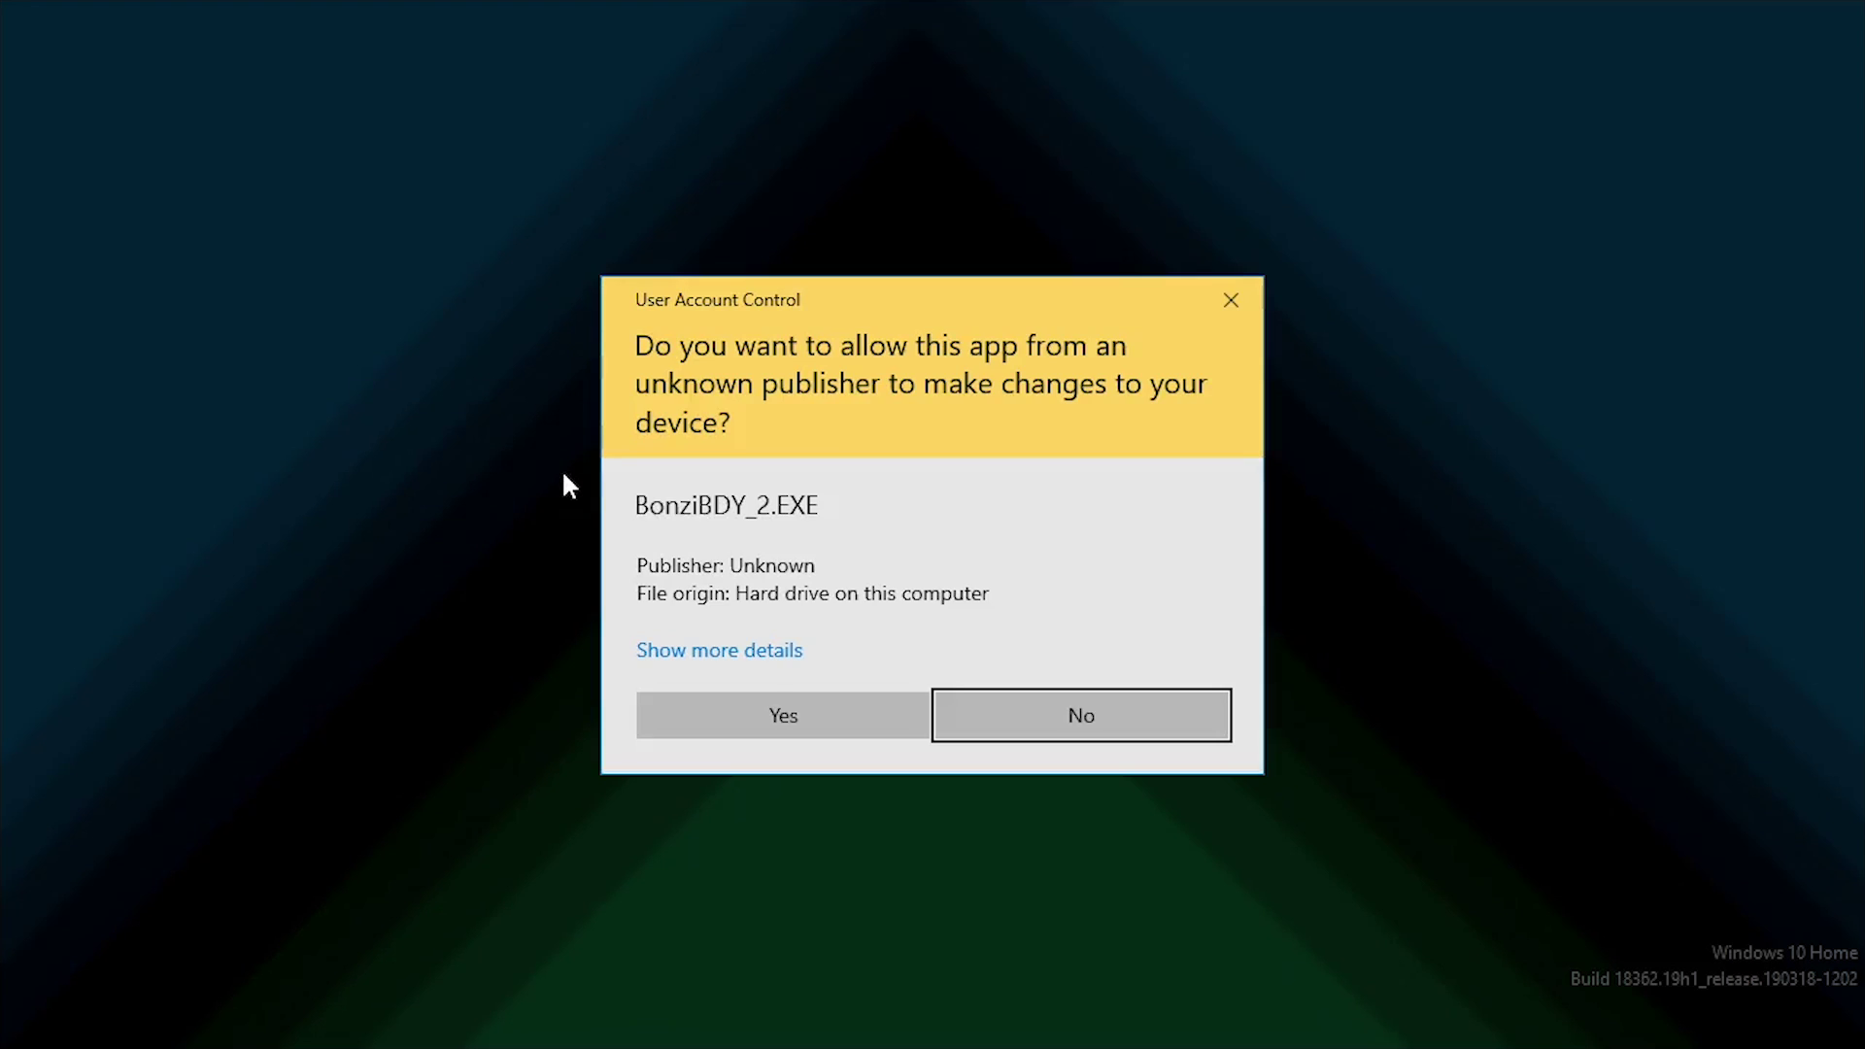
pyautogui.click(762, 709)
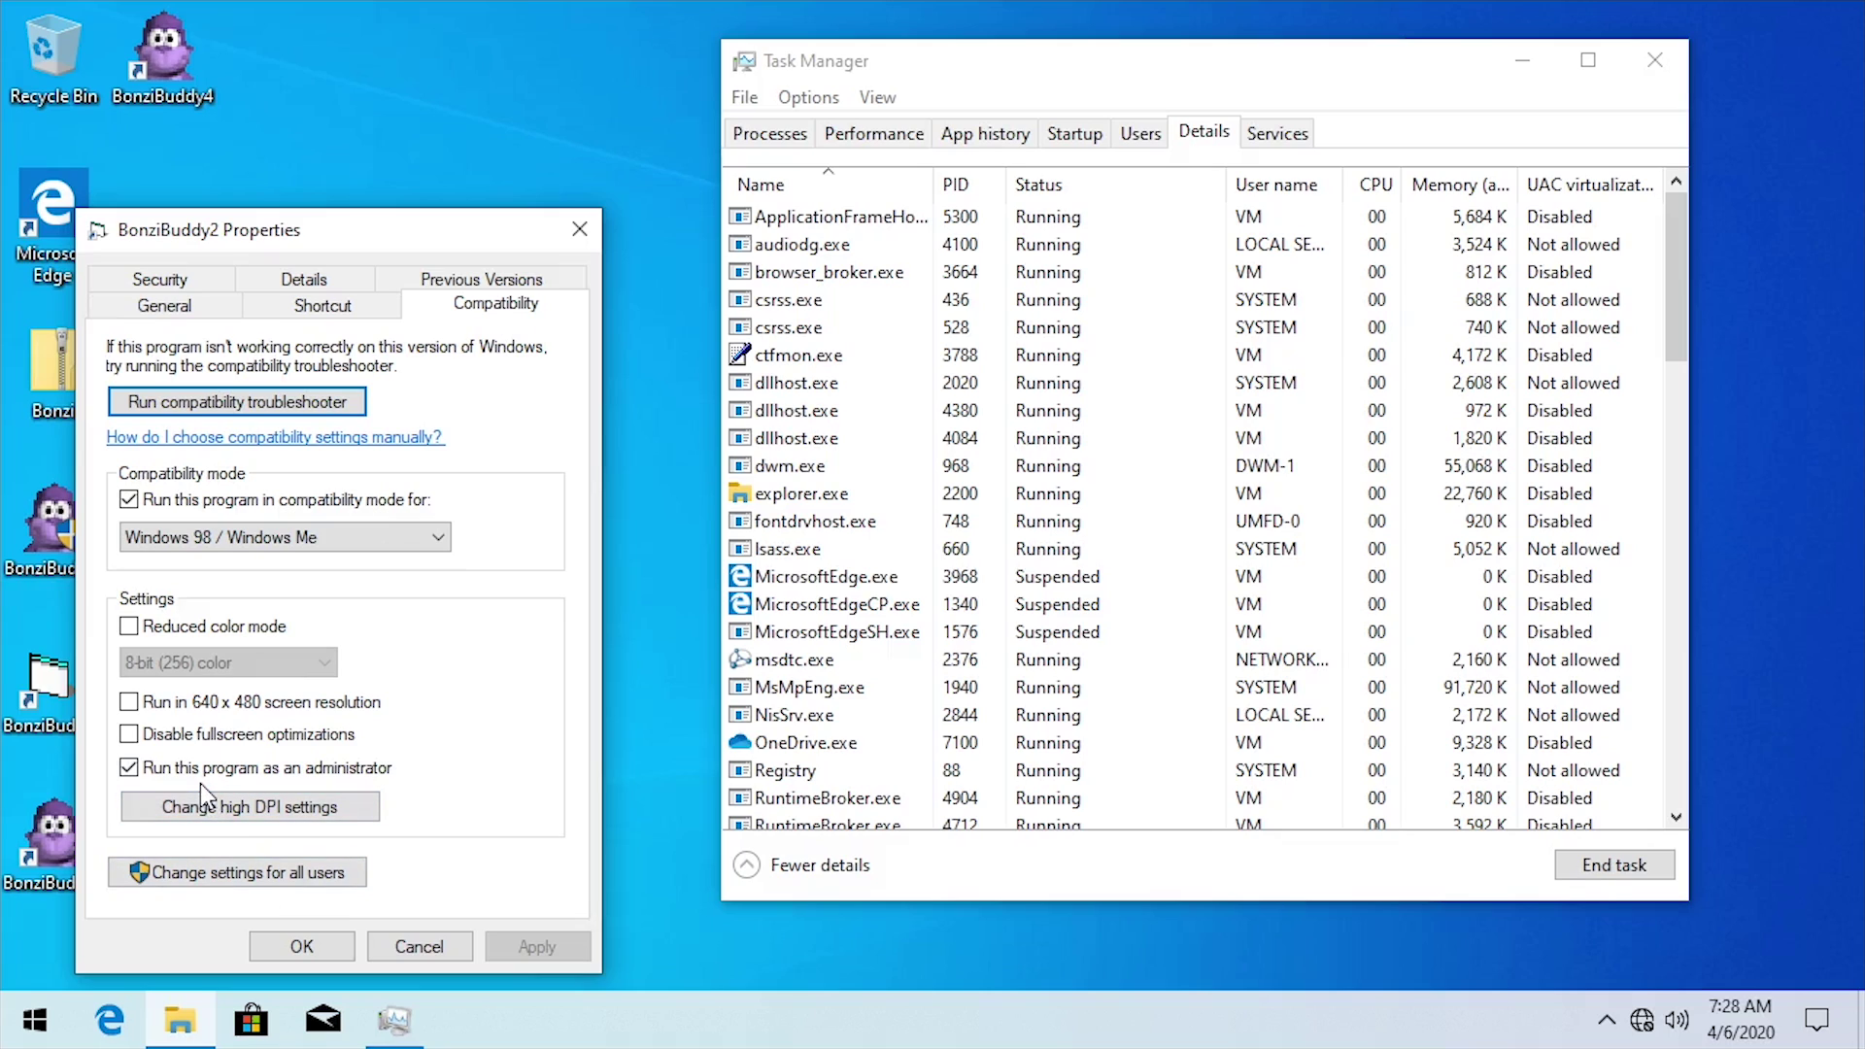
# - Confirm BonziBuddy2's Windows 98 / Windows Me compatibility mode with administrator rights, and launch it, allowing it to make changes
pyautogui.click(299, 946)
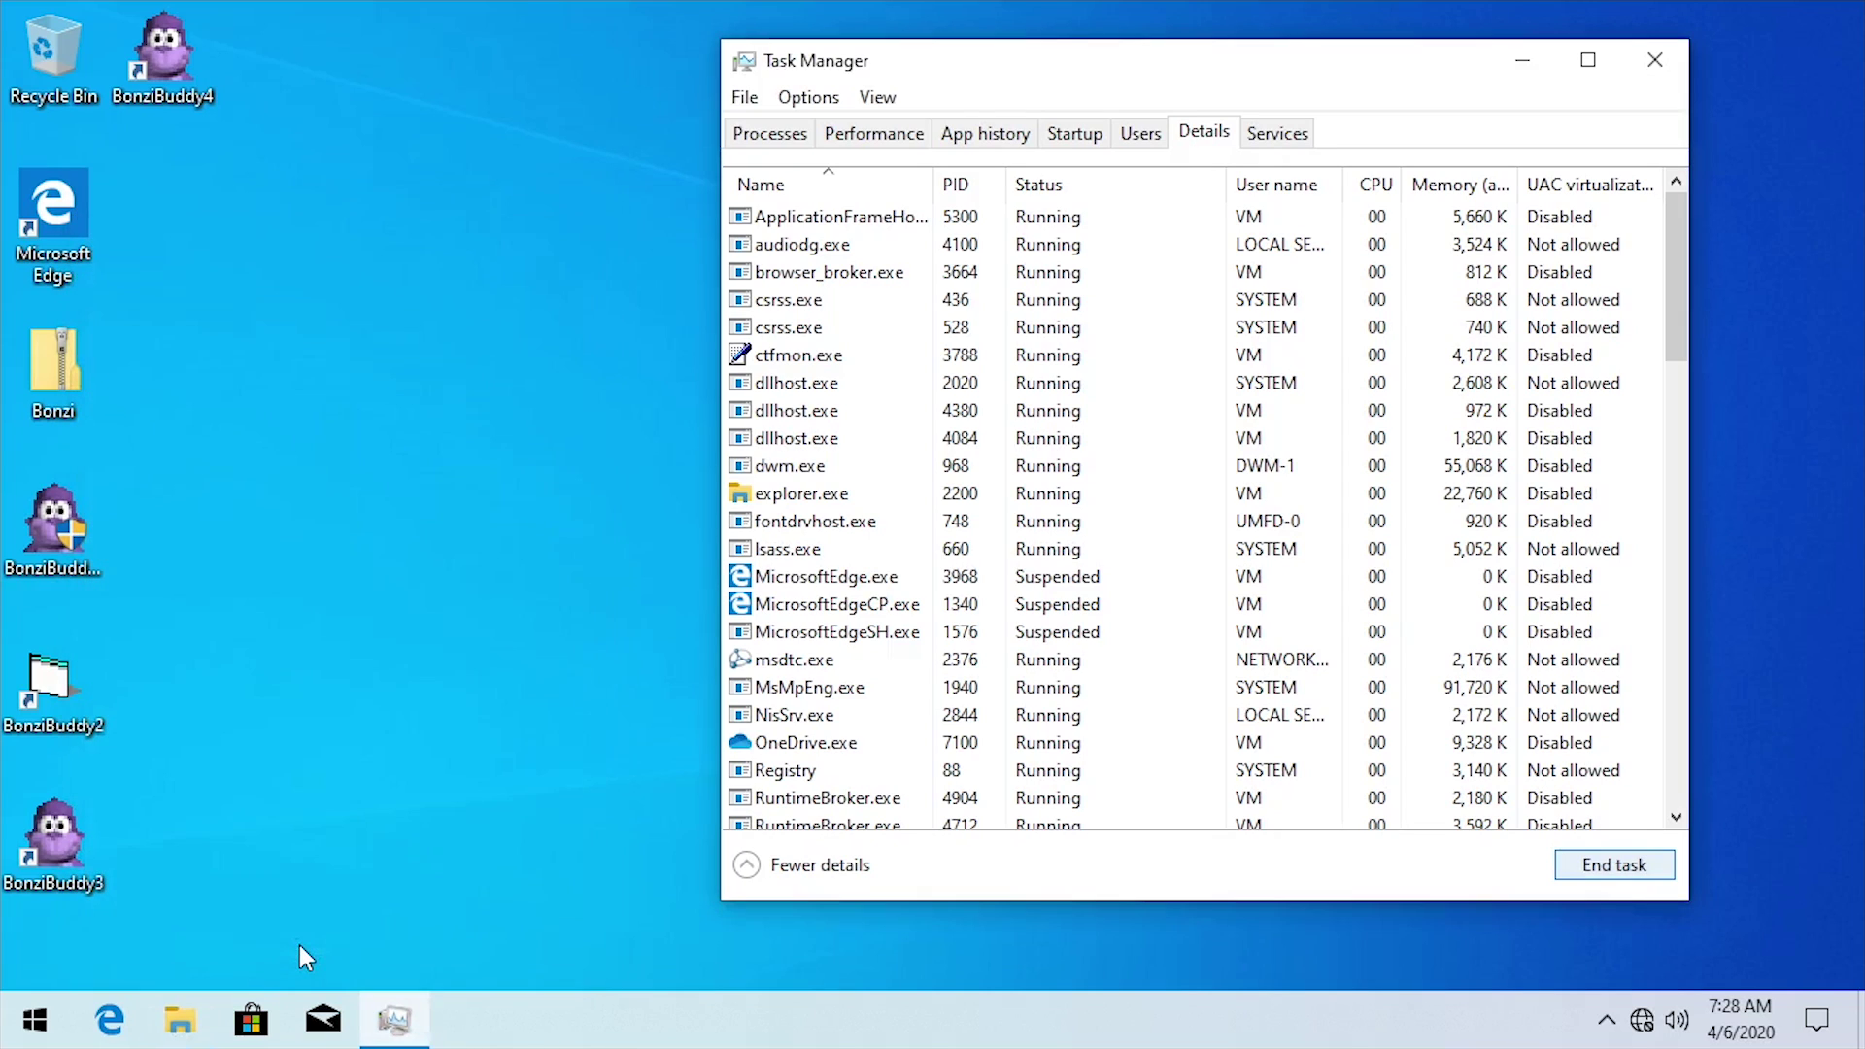
pyautogui.doubleClick(77, 733)
pyautogui.click(777, 713)
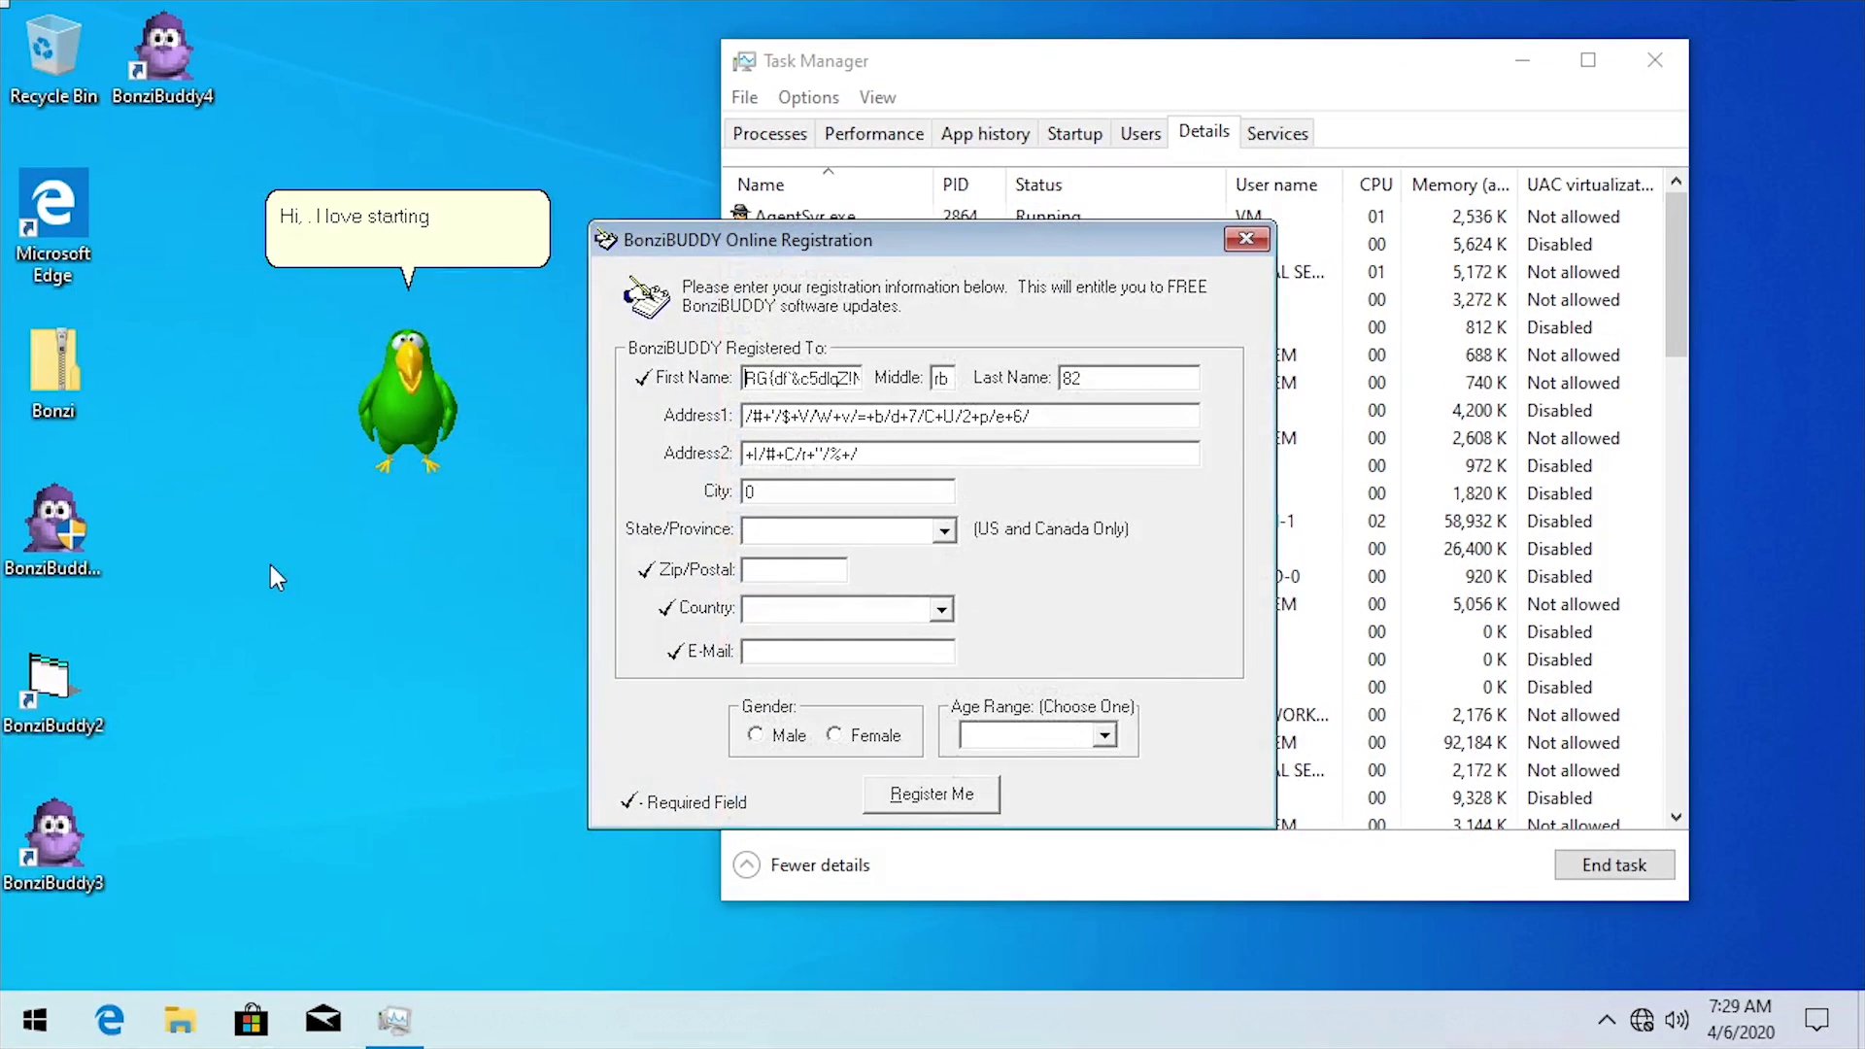
# - Open the volume mixer and mute Microsoft Agent Server
pyautogui.rightClick(1677, 1019)
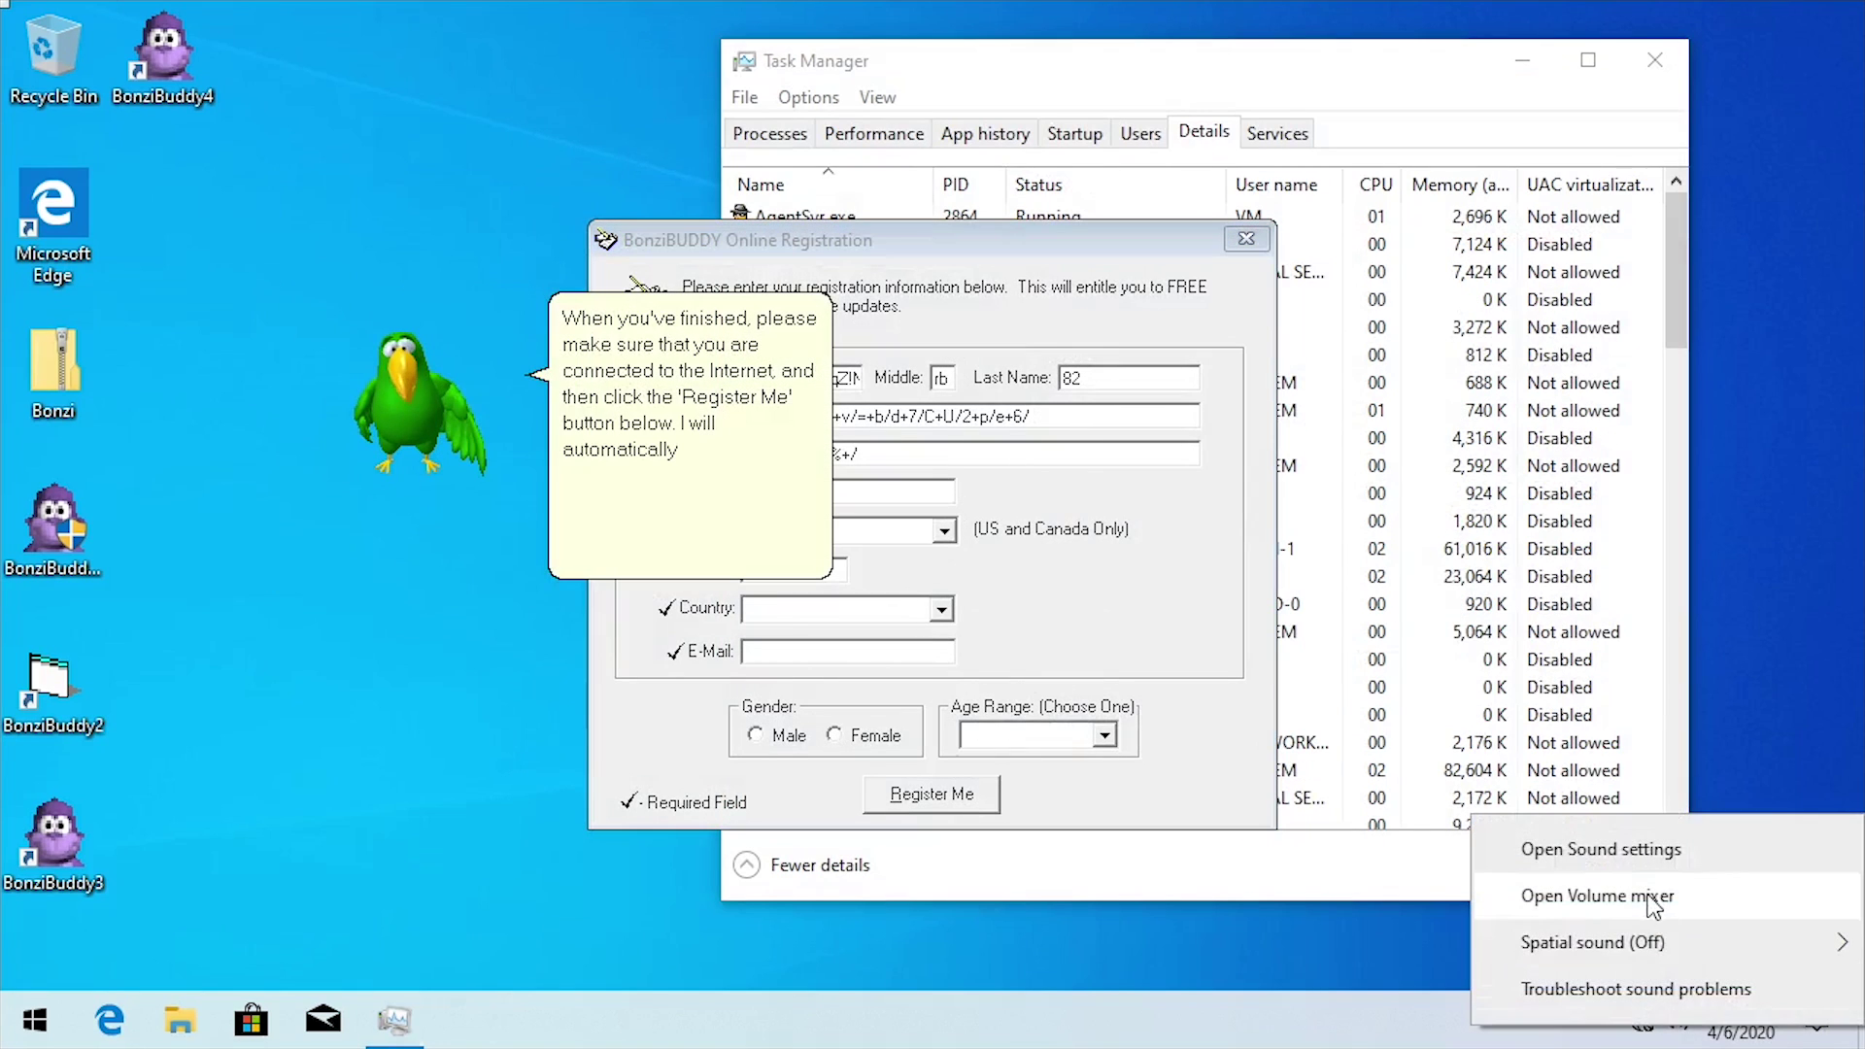
pyautogui.click(1544, 895)
pyautogui.click(1585, 905)
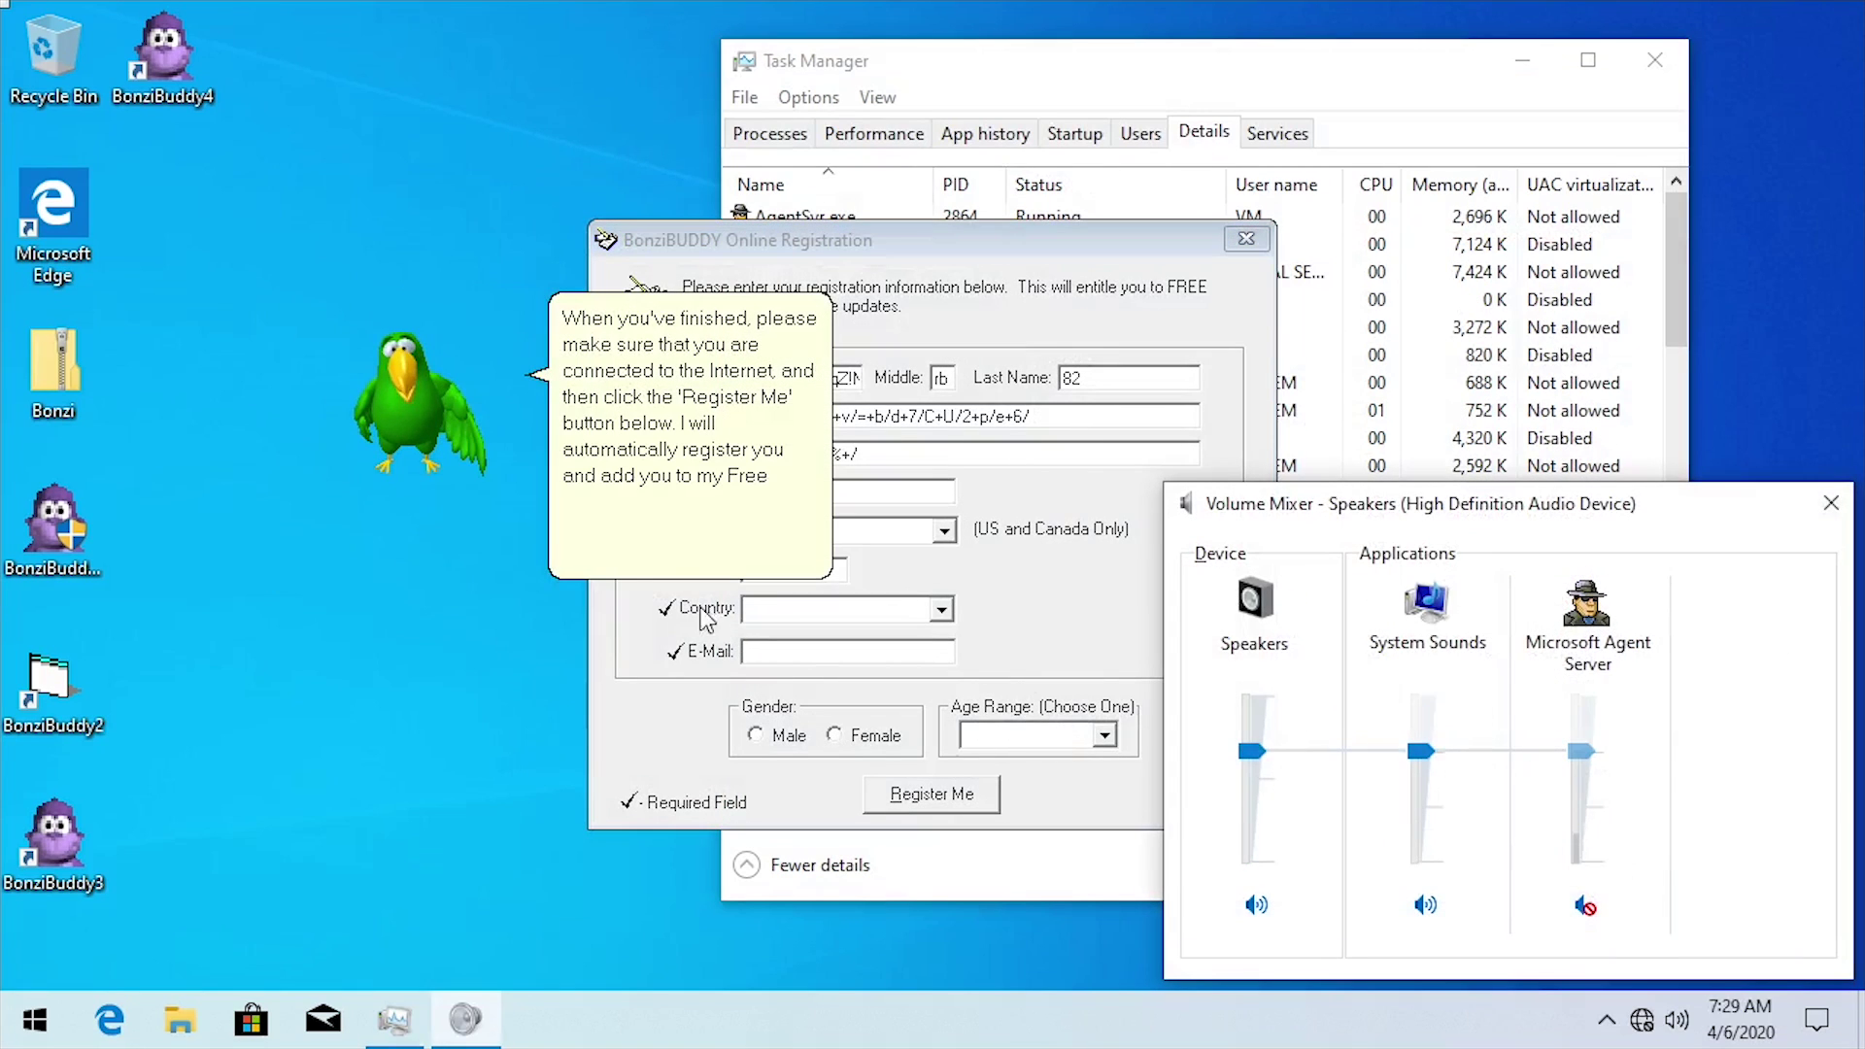
# - Move the parrot and the Online Registration window aside, and go through the form's name, address and city fields
pyautogui.click(439, 419)
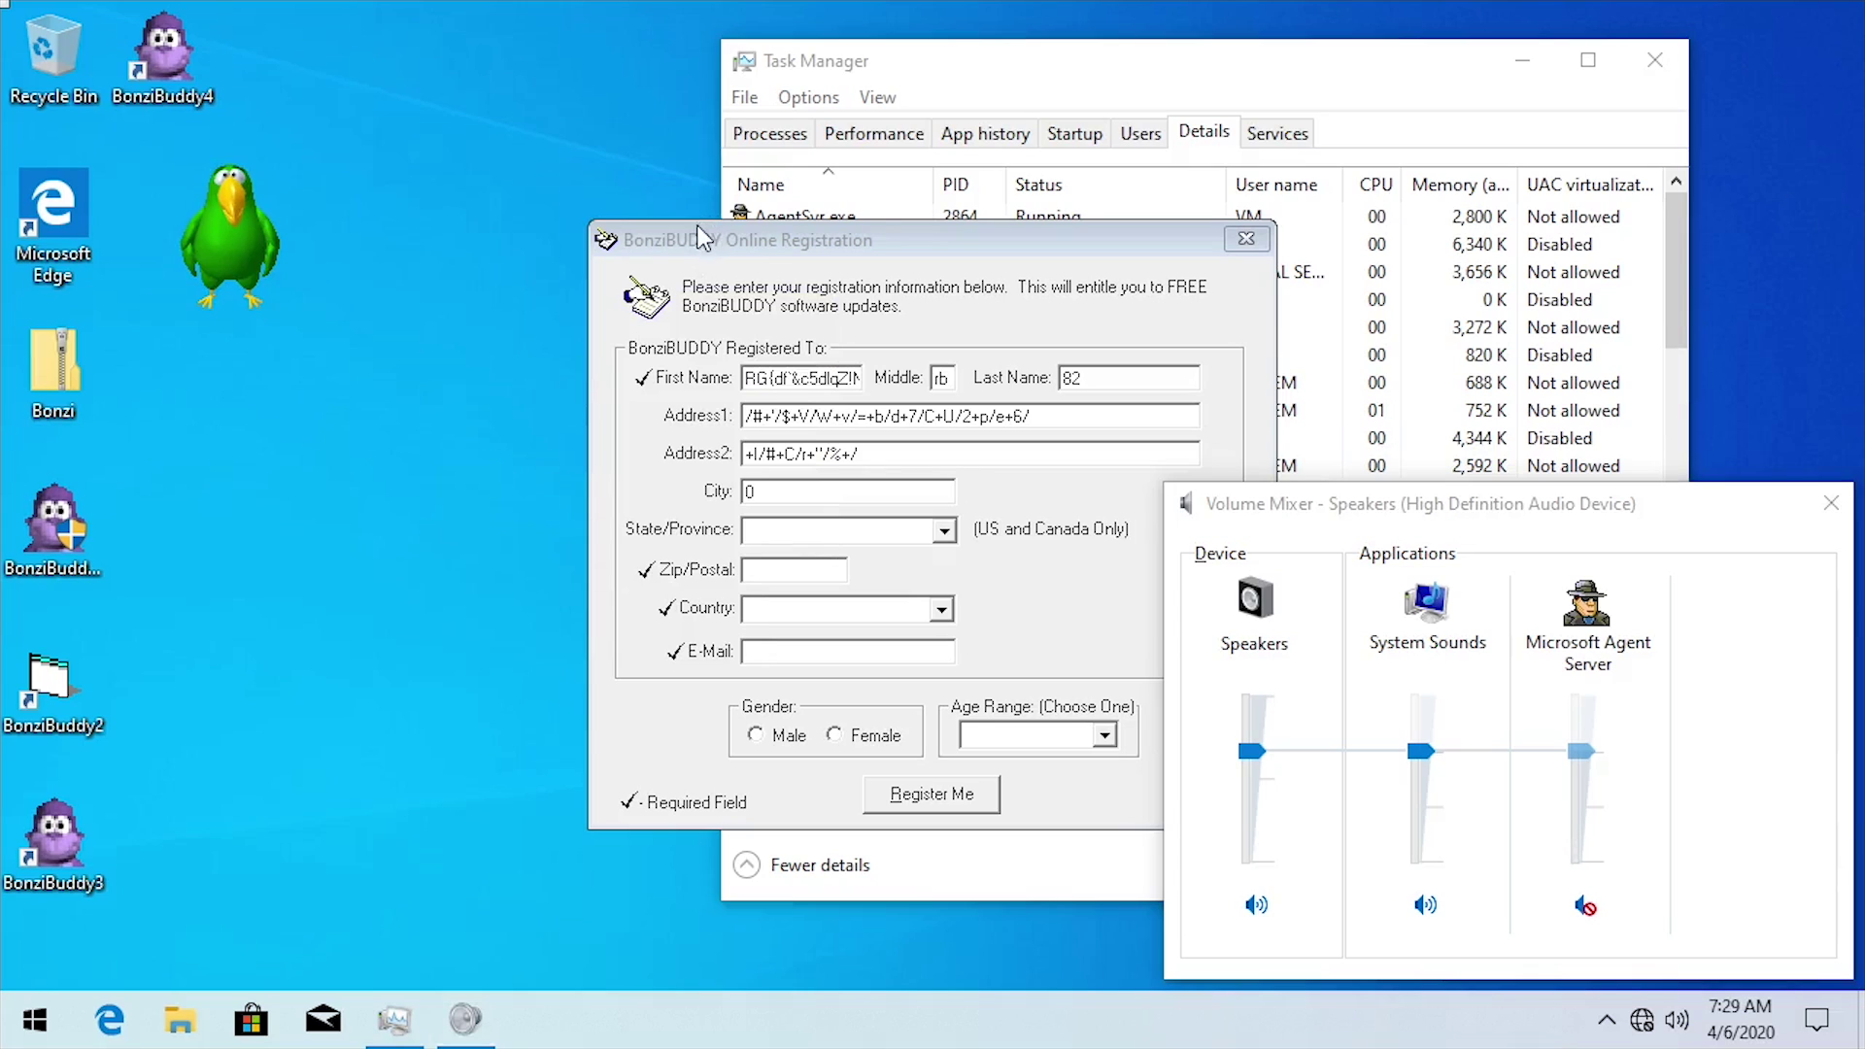
pyautogui.moveTo(697, 225); pyautogui.dragTo(475, 203)
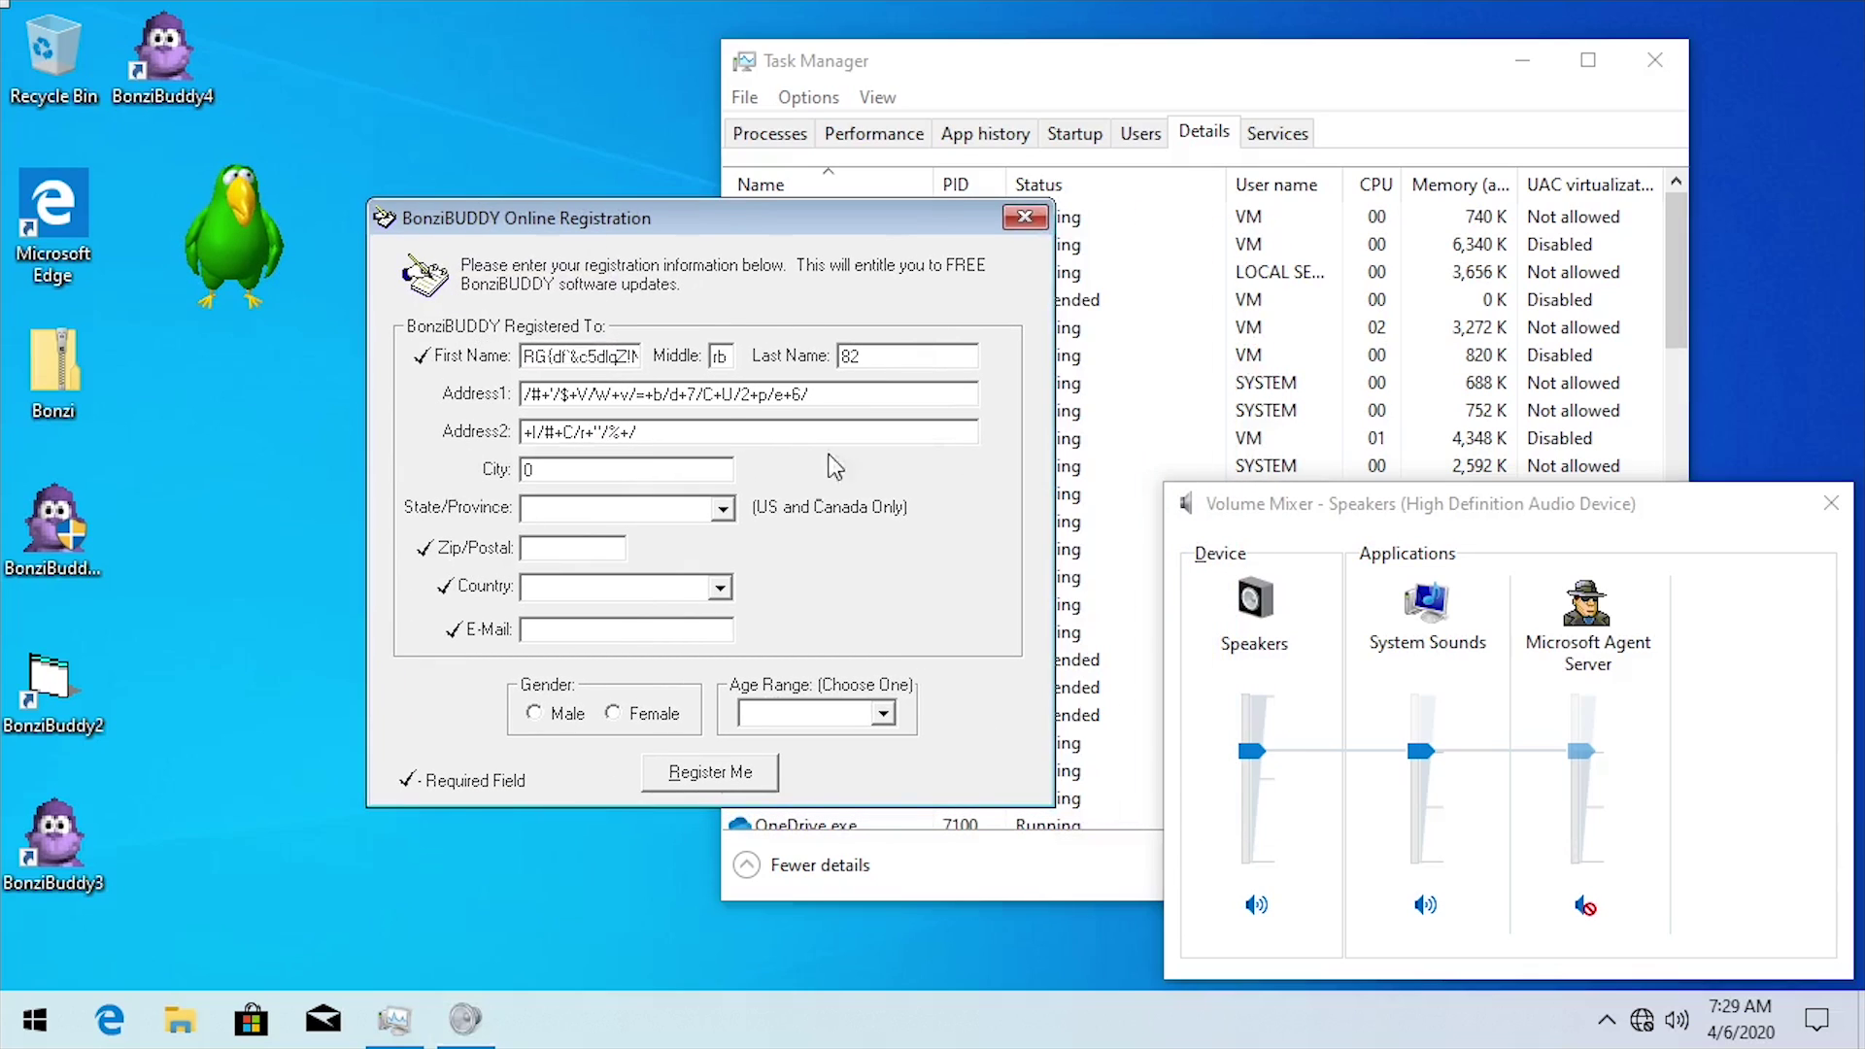
pyautogui.click(575, 357)
pyautogui.click(716, 360)
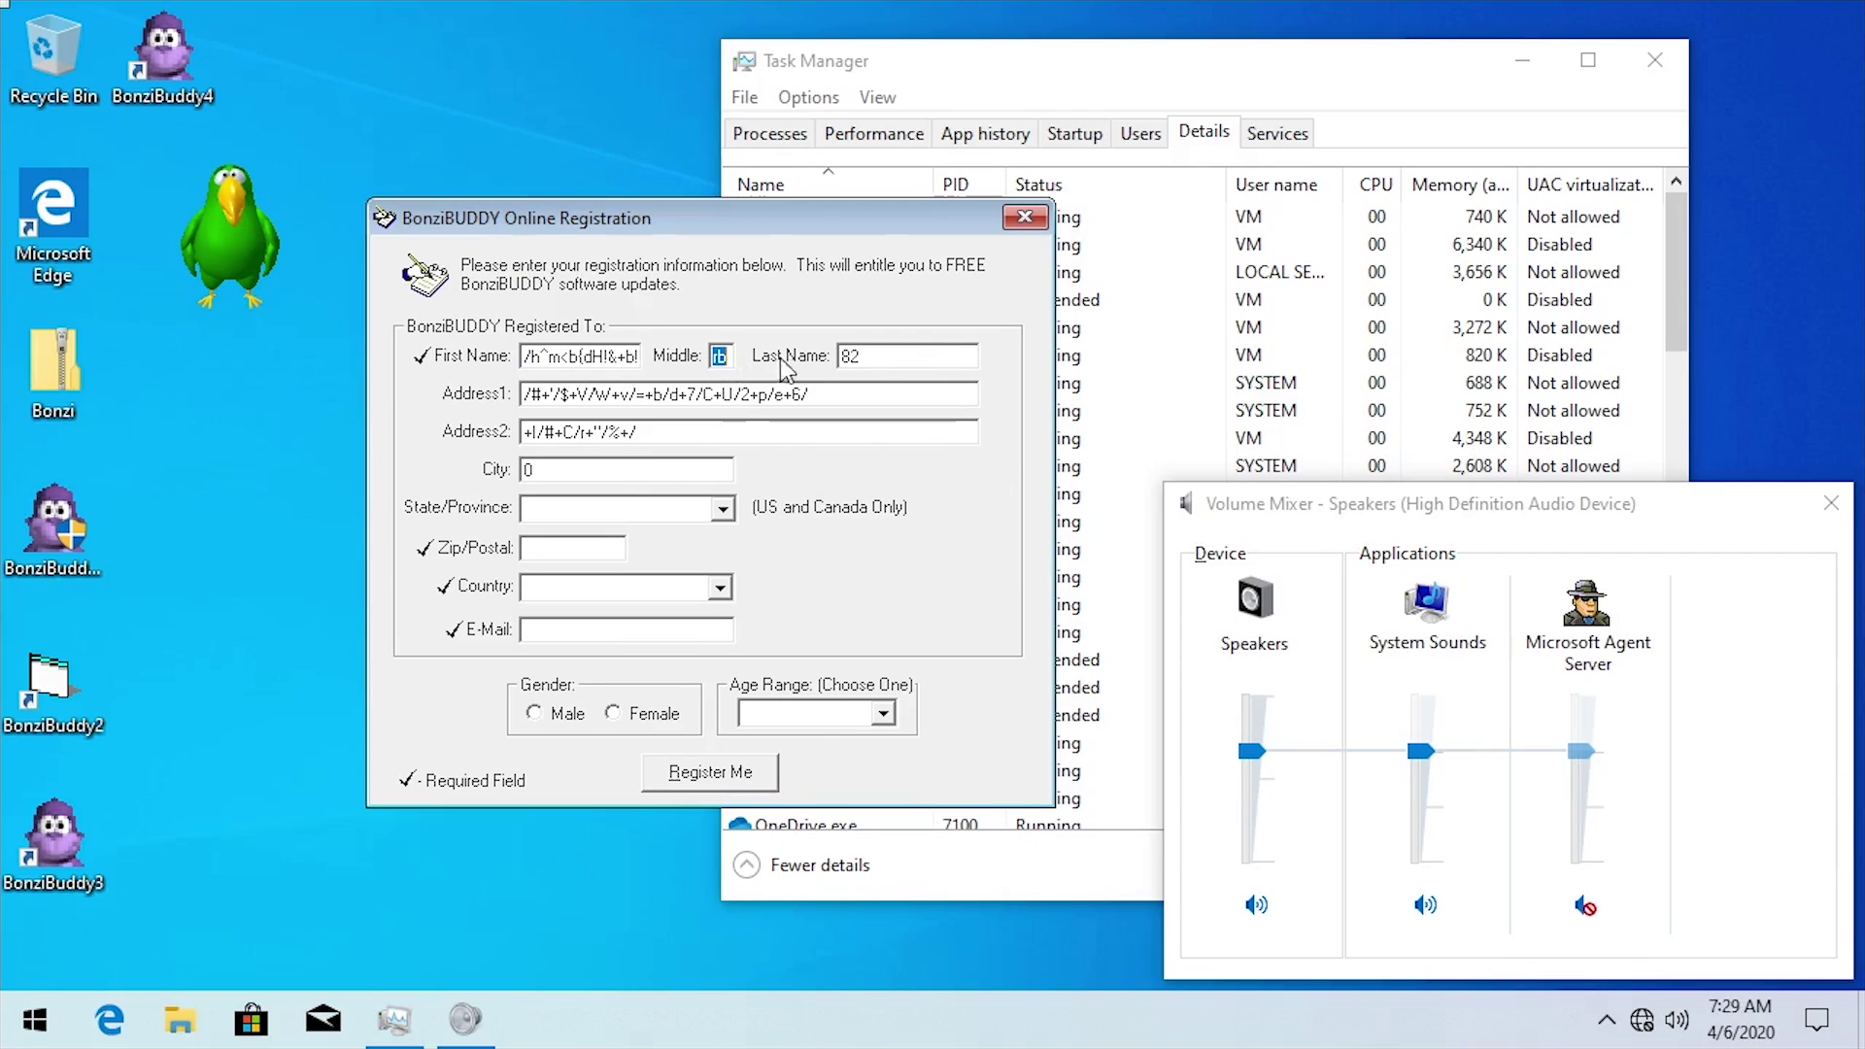
pyautogui.press('Tab')
pyautogui.press('Tab')
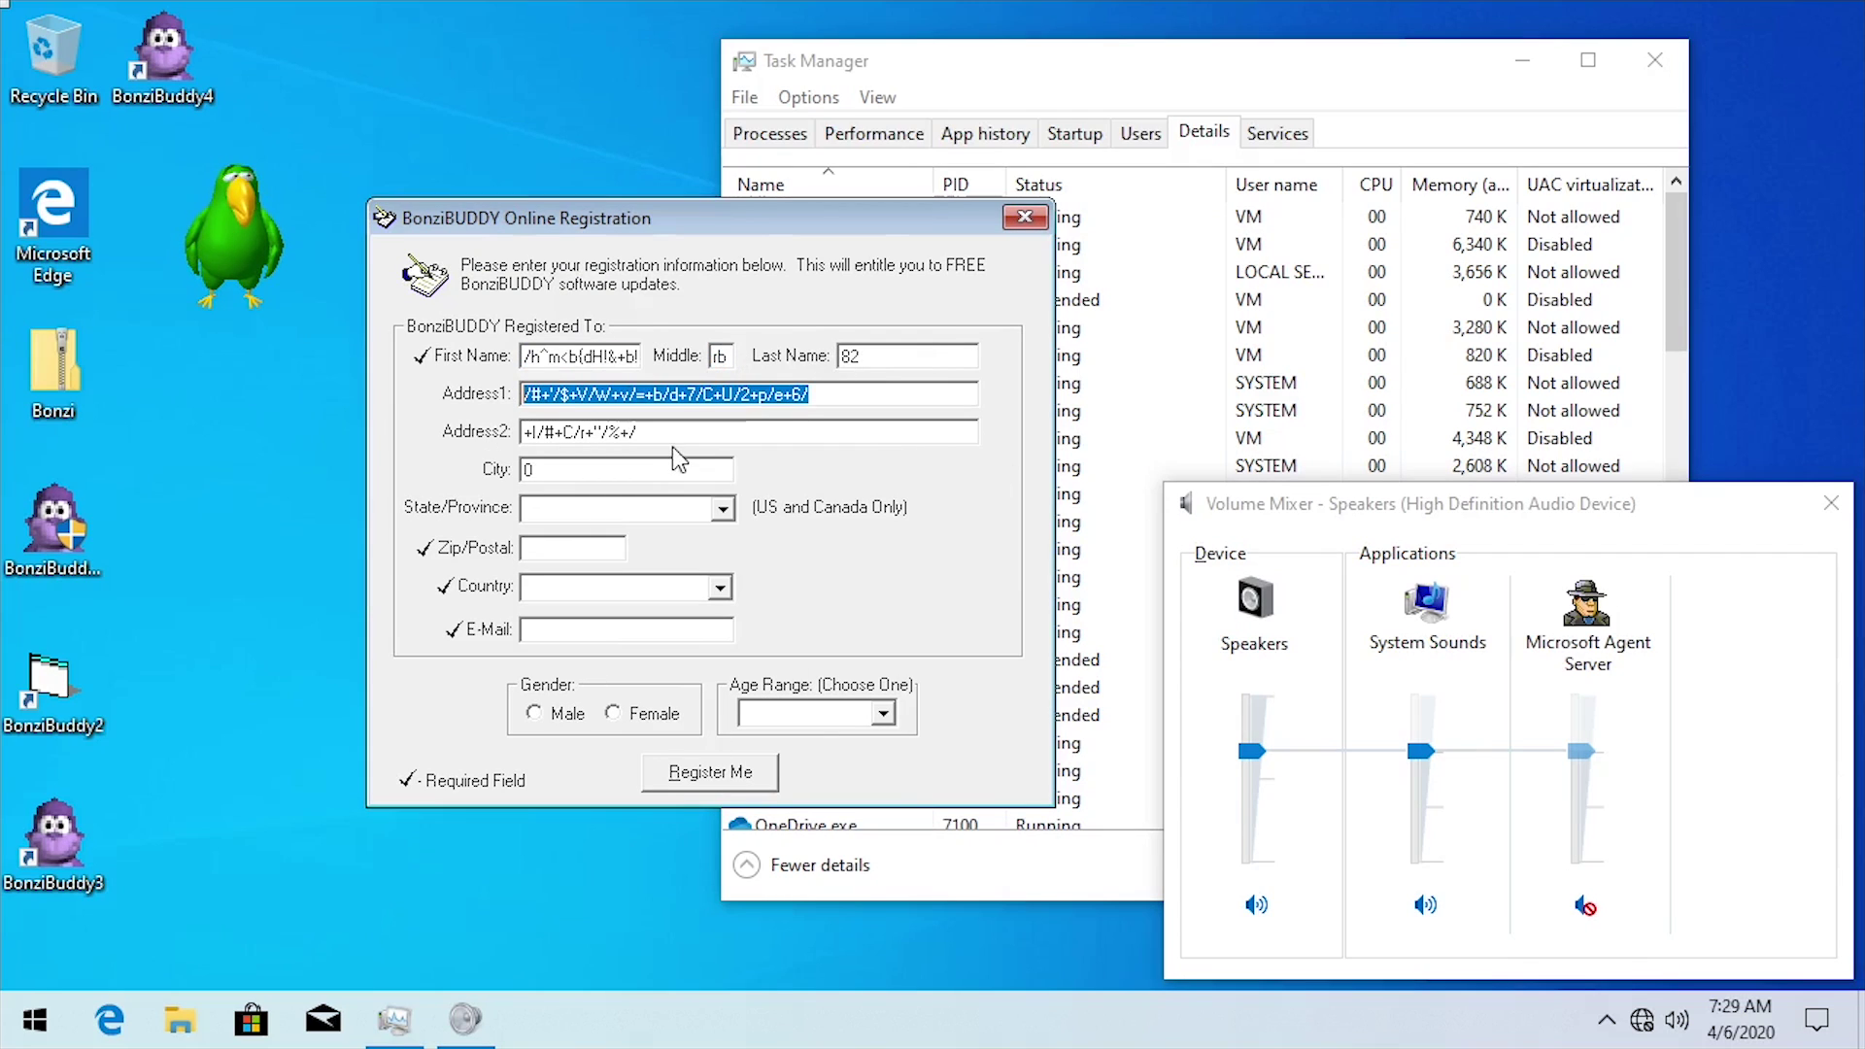
pyautogui.press('Tab')
pyautogui.press('Tab')
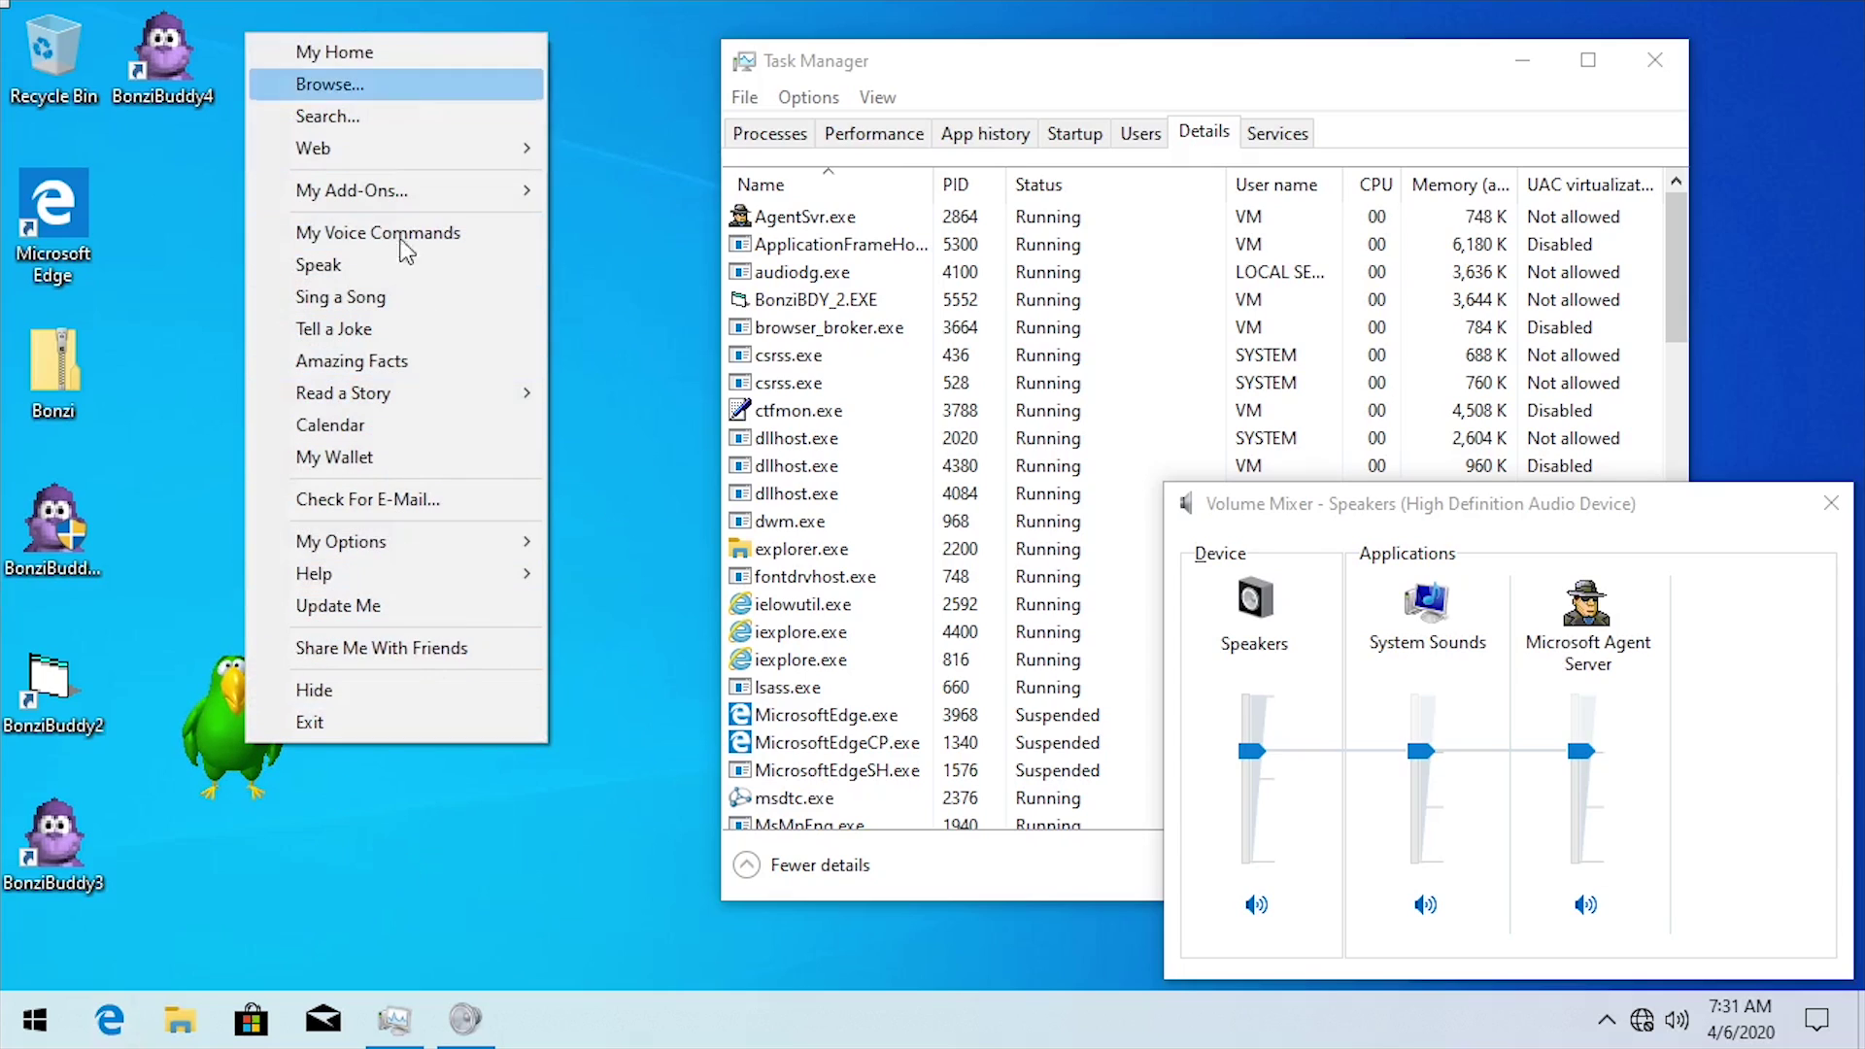
# - Have the parrot tell a joke, and mute Microsoft Agent Server while it speaks
pyautogui.rightClick(210, 736)
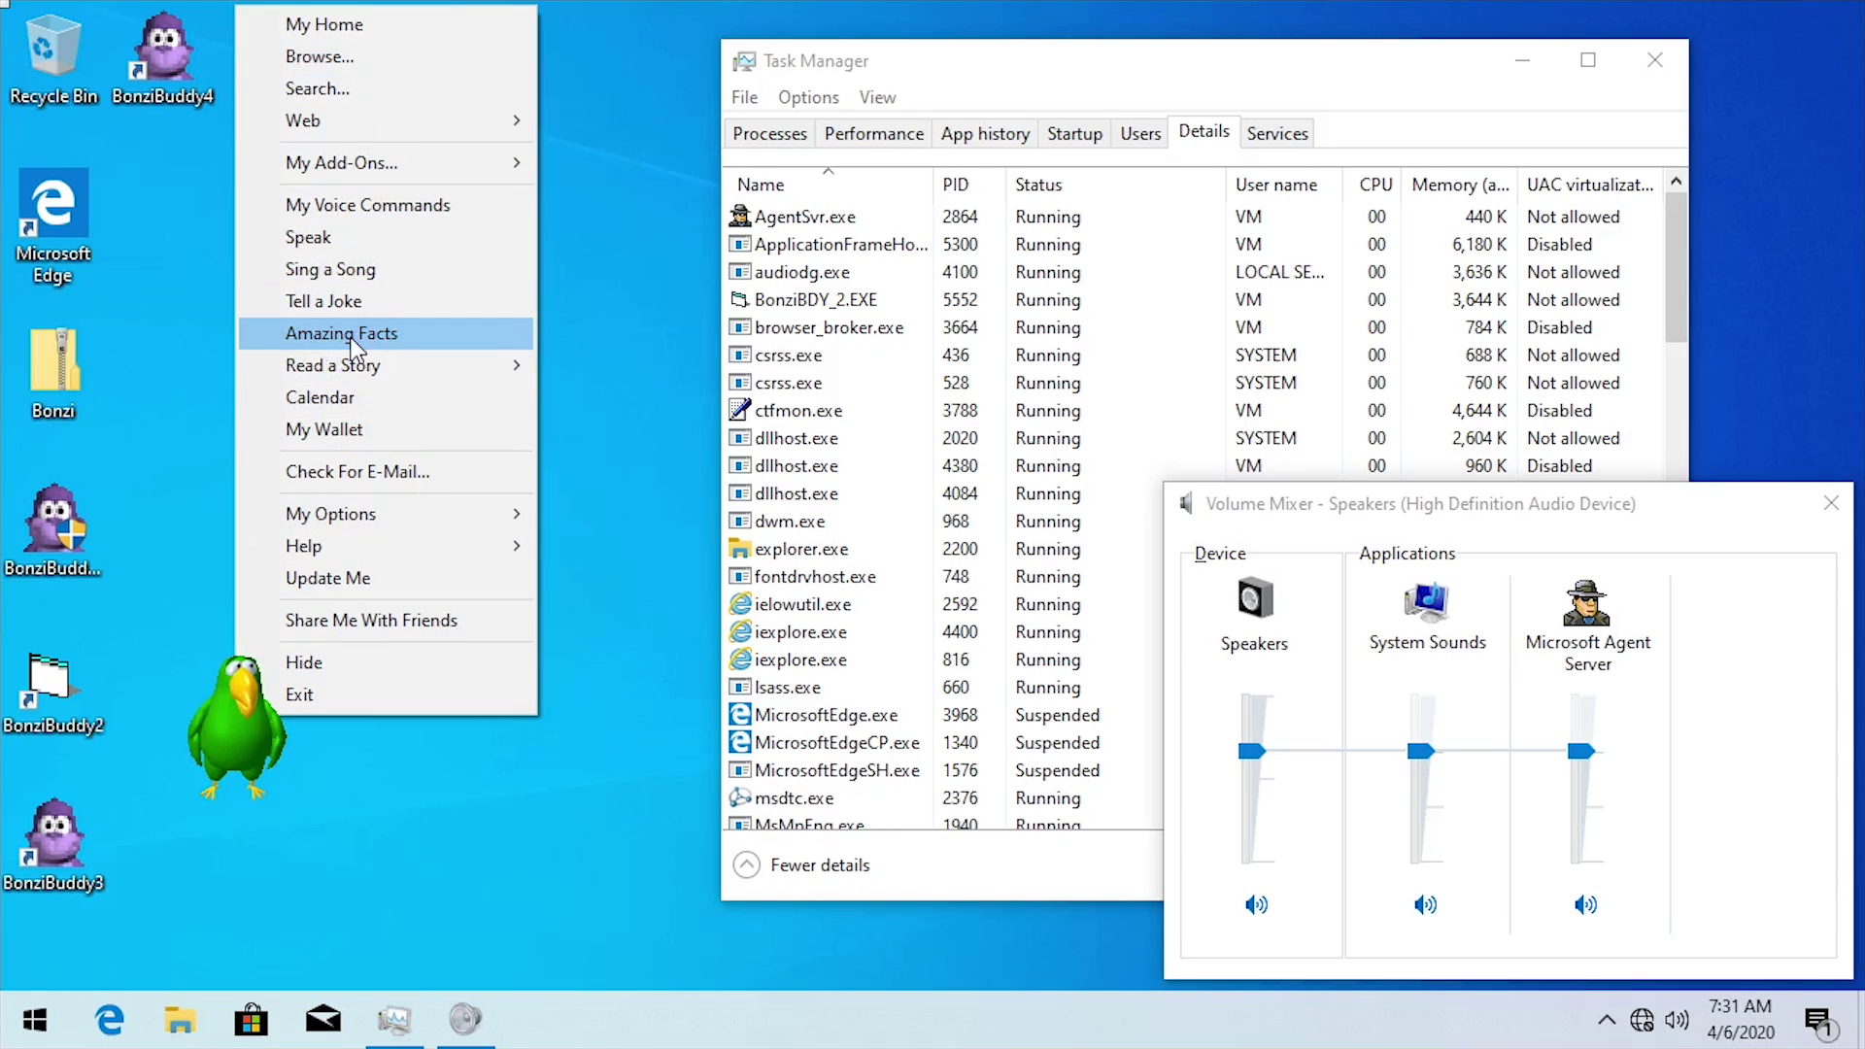
pyautogui.click(374, 301)
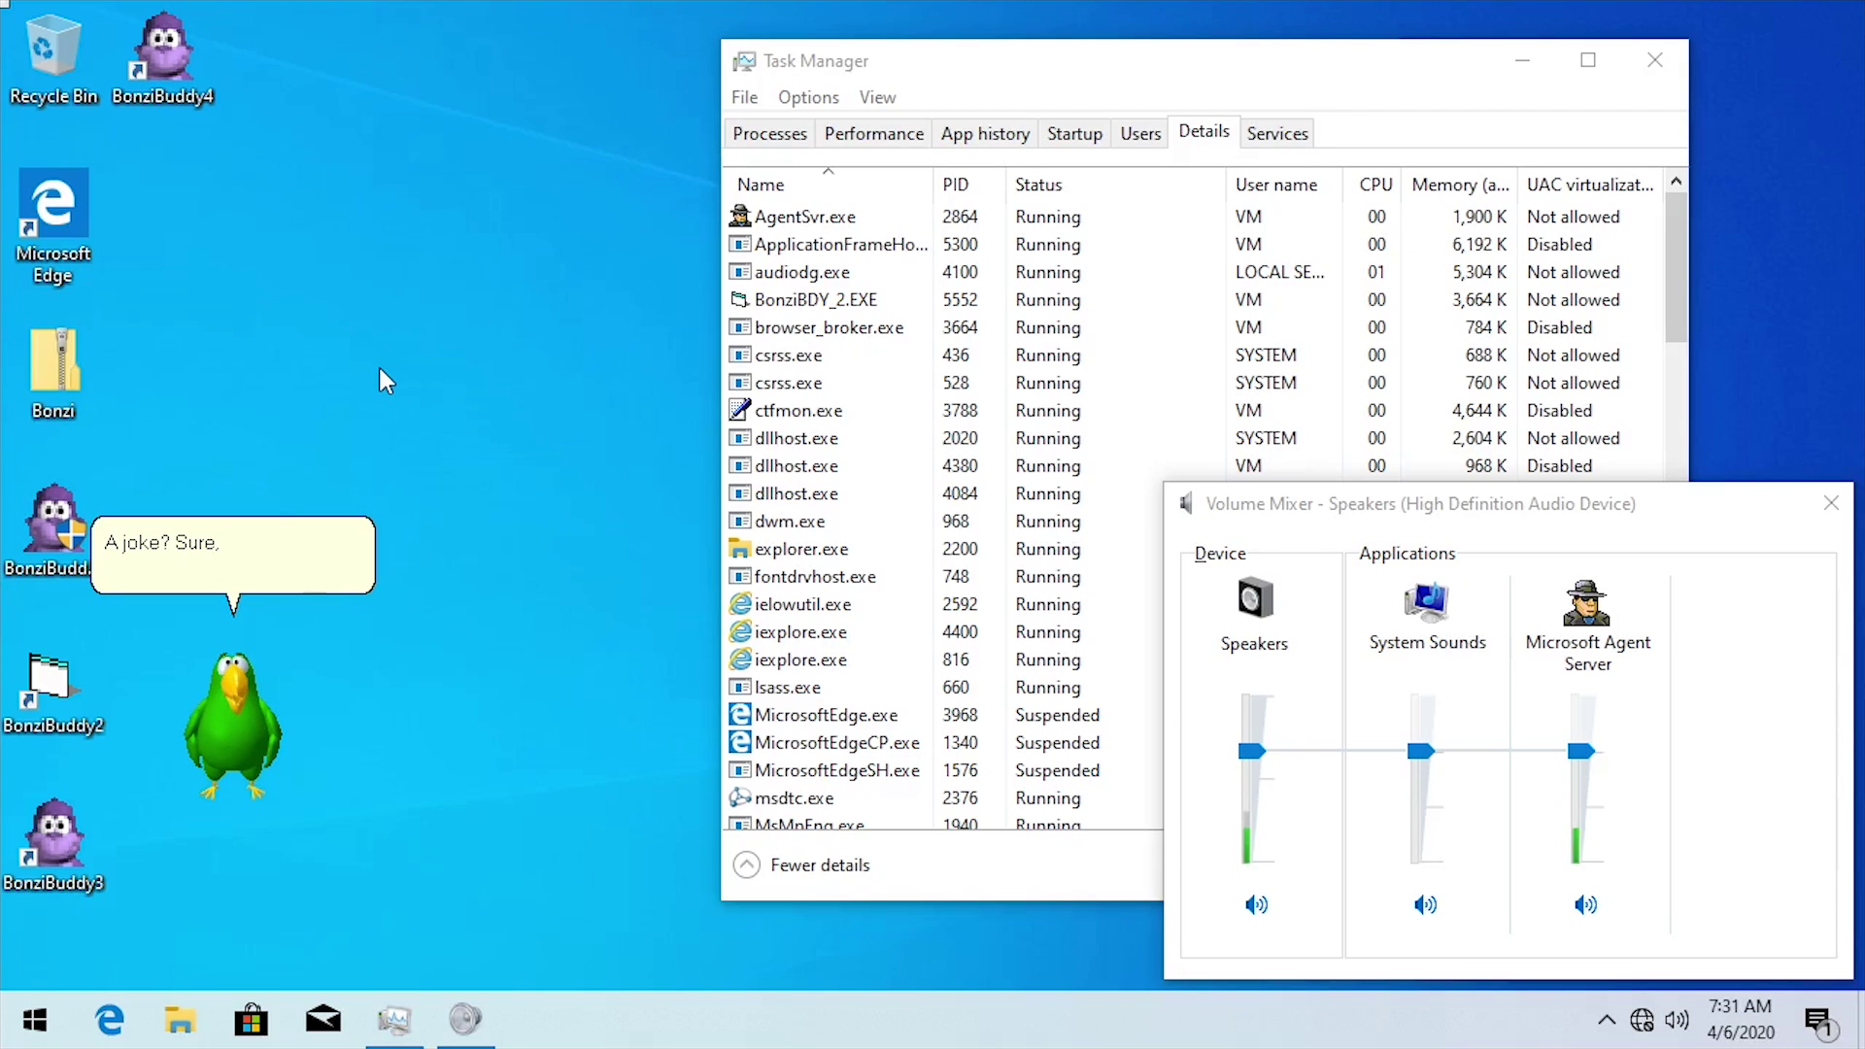
pyautogui.click(1583, 907)
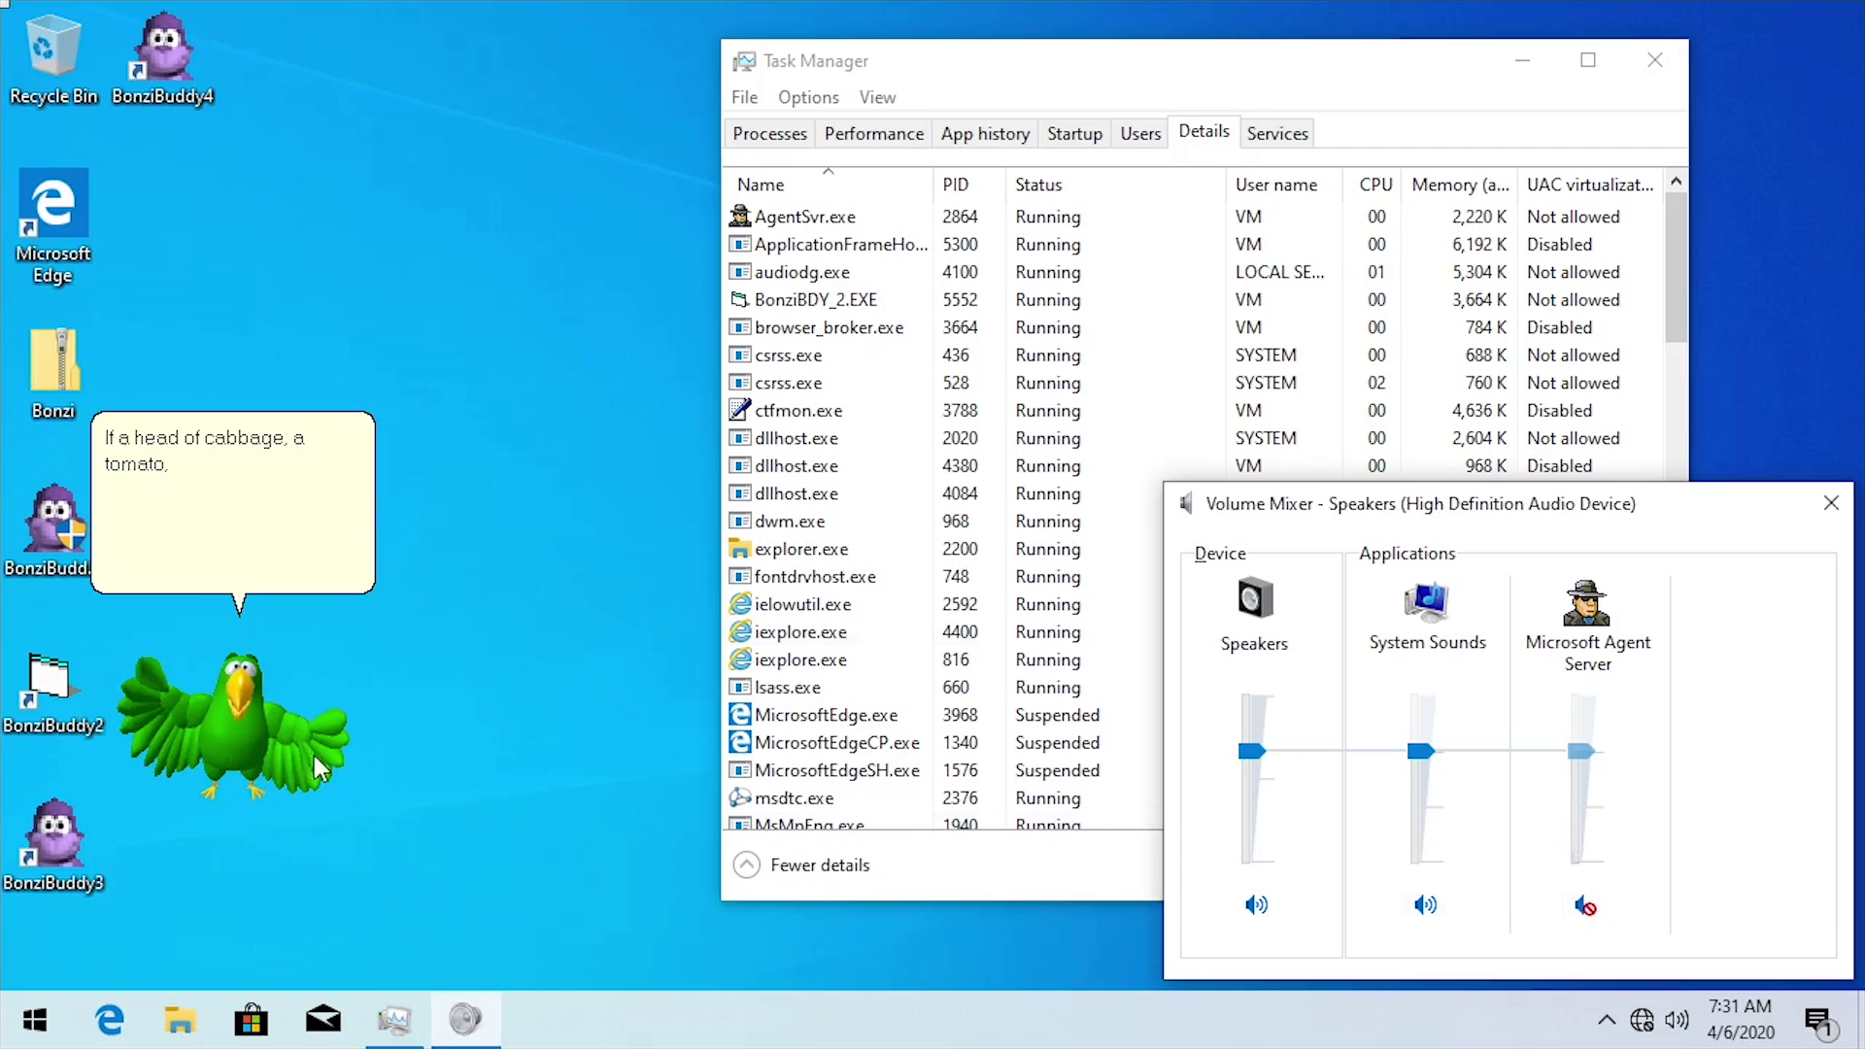
# - Use the parrot's Speak command to make it say "Hello everybody and welcome back to another video!"
pyautogui.rightClick(254, 745)
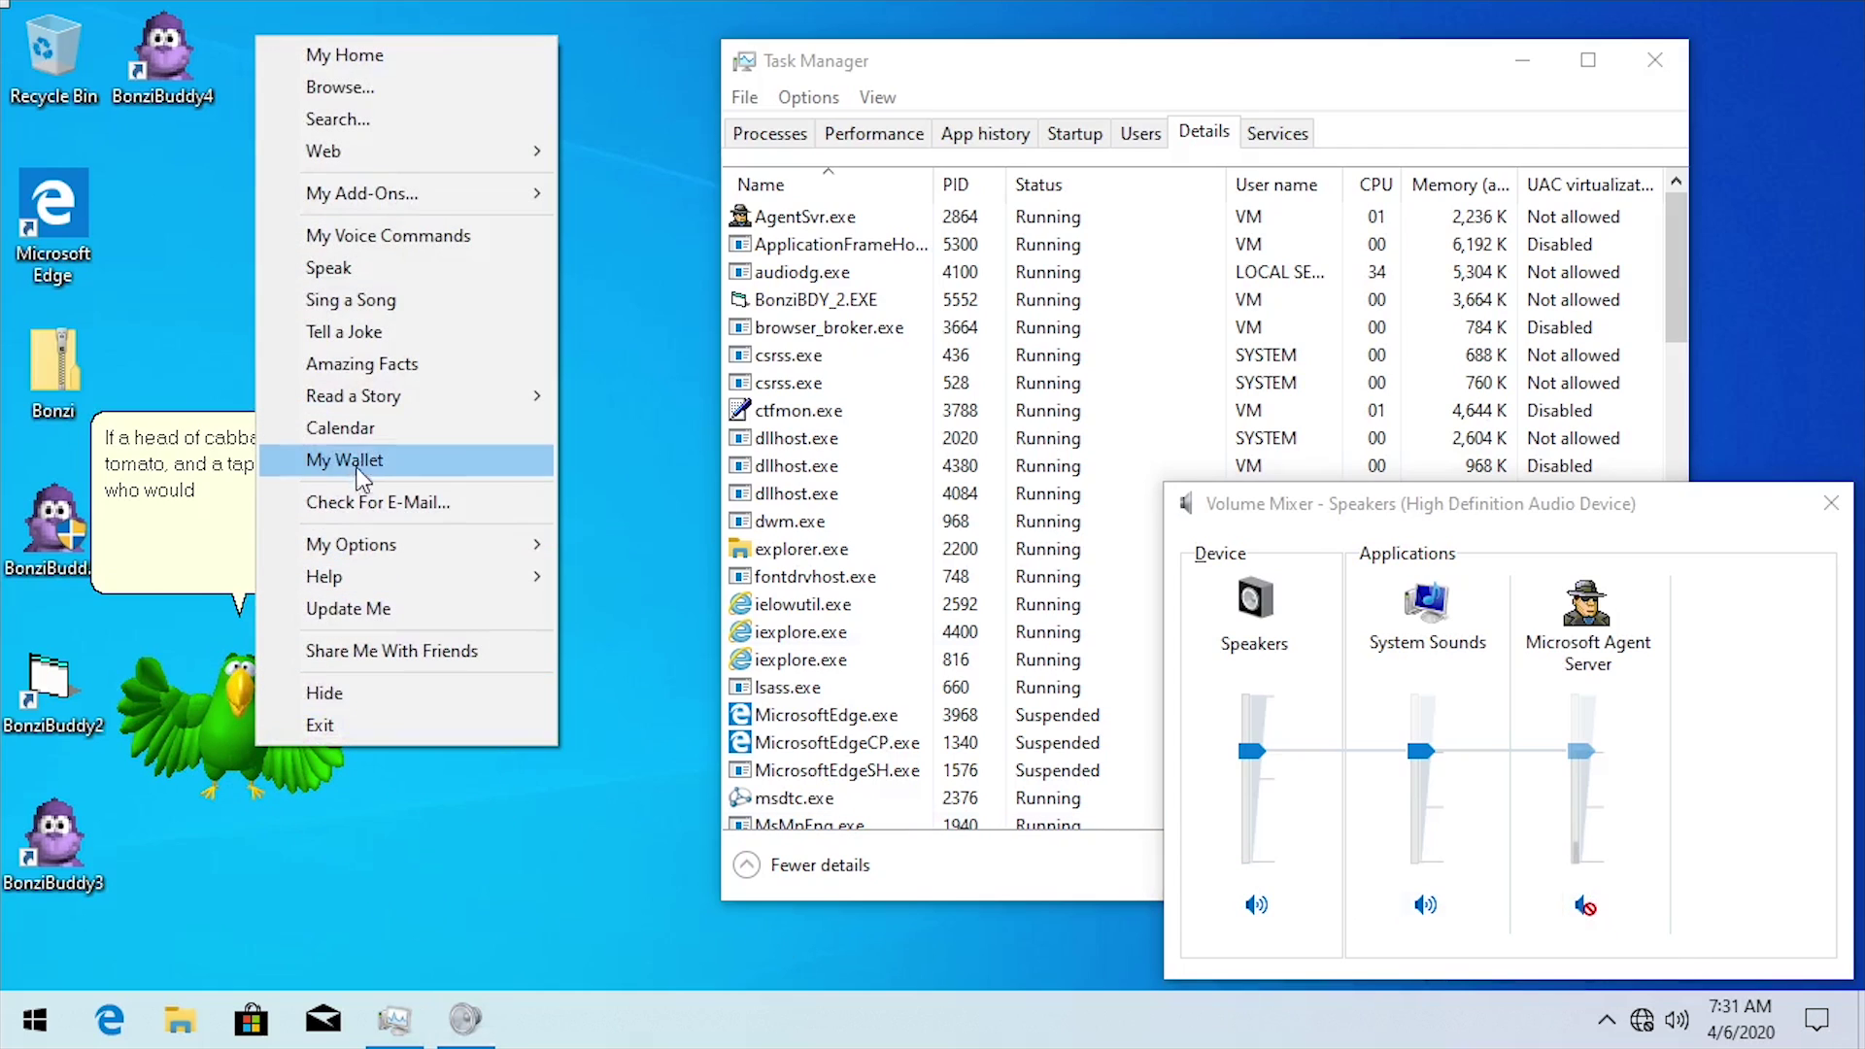
pyautogui.click(347, 264)
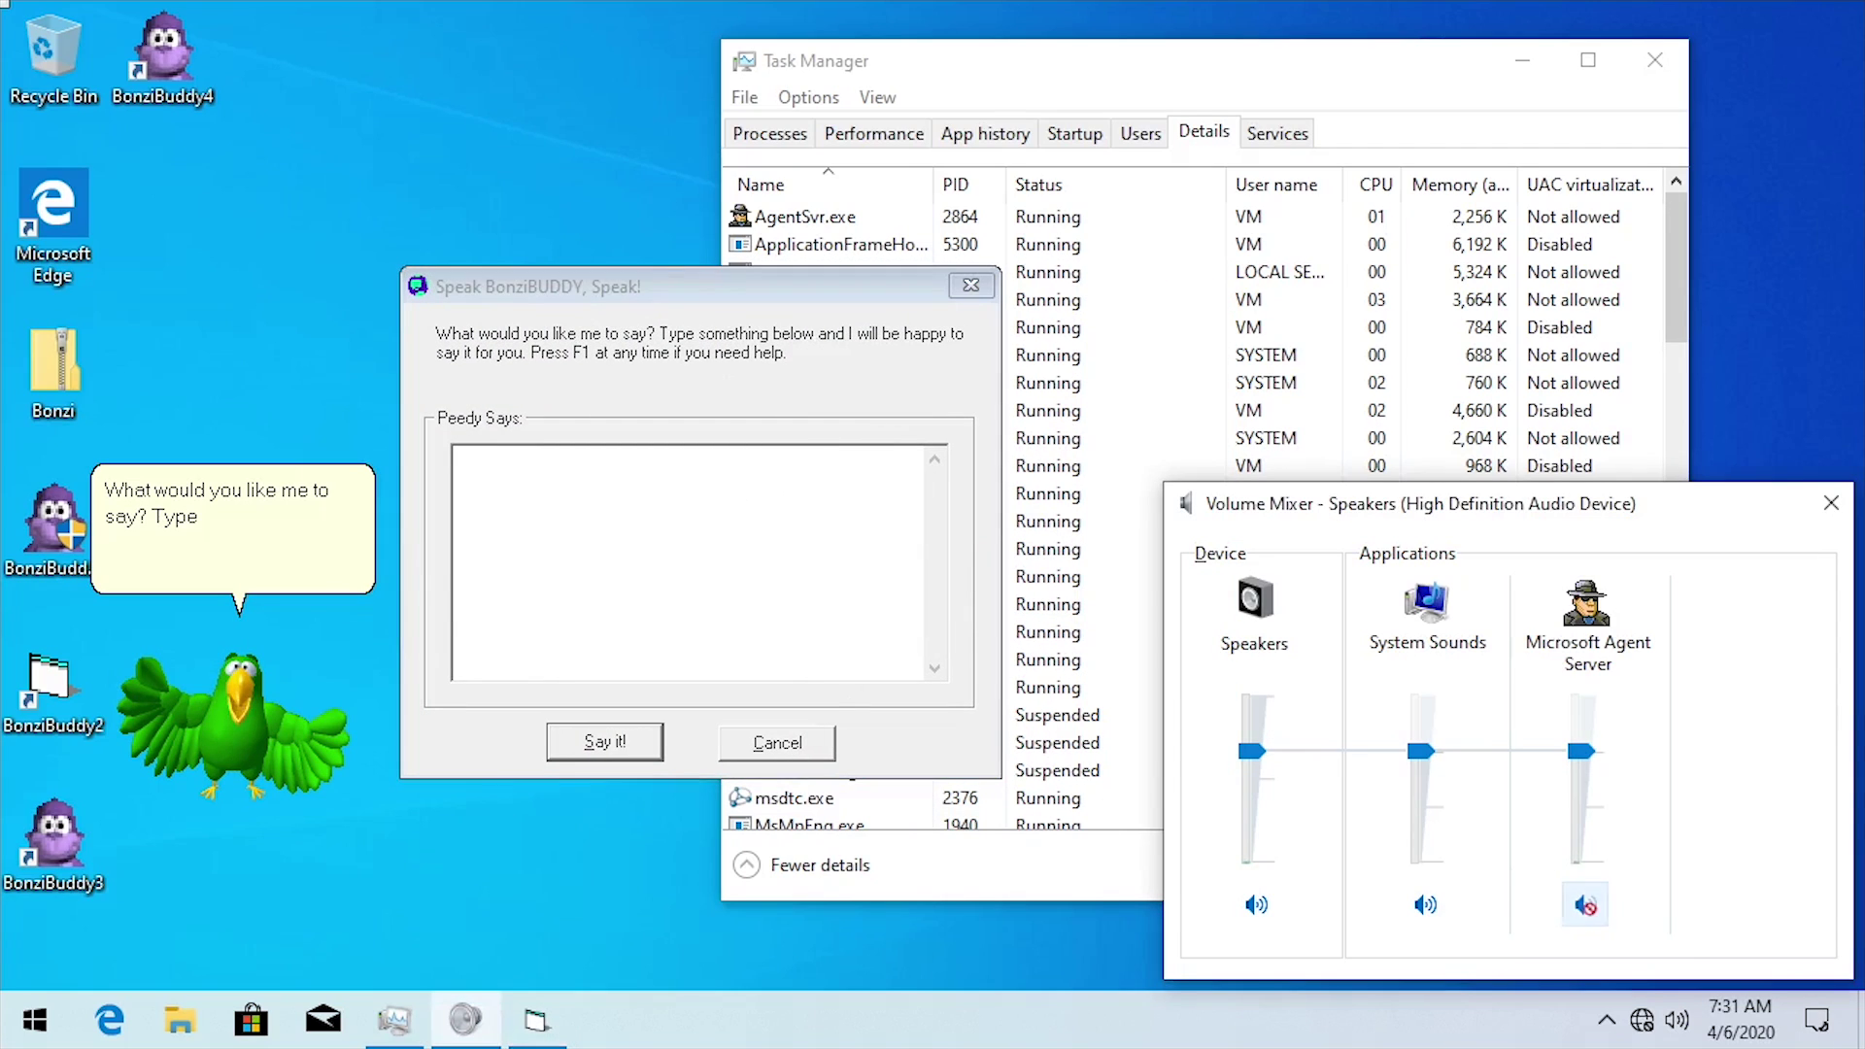
pyautogui.write('Hello ')
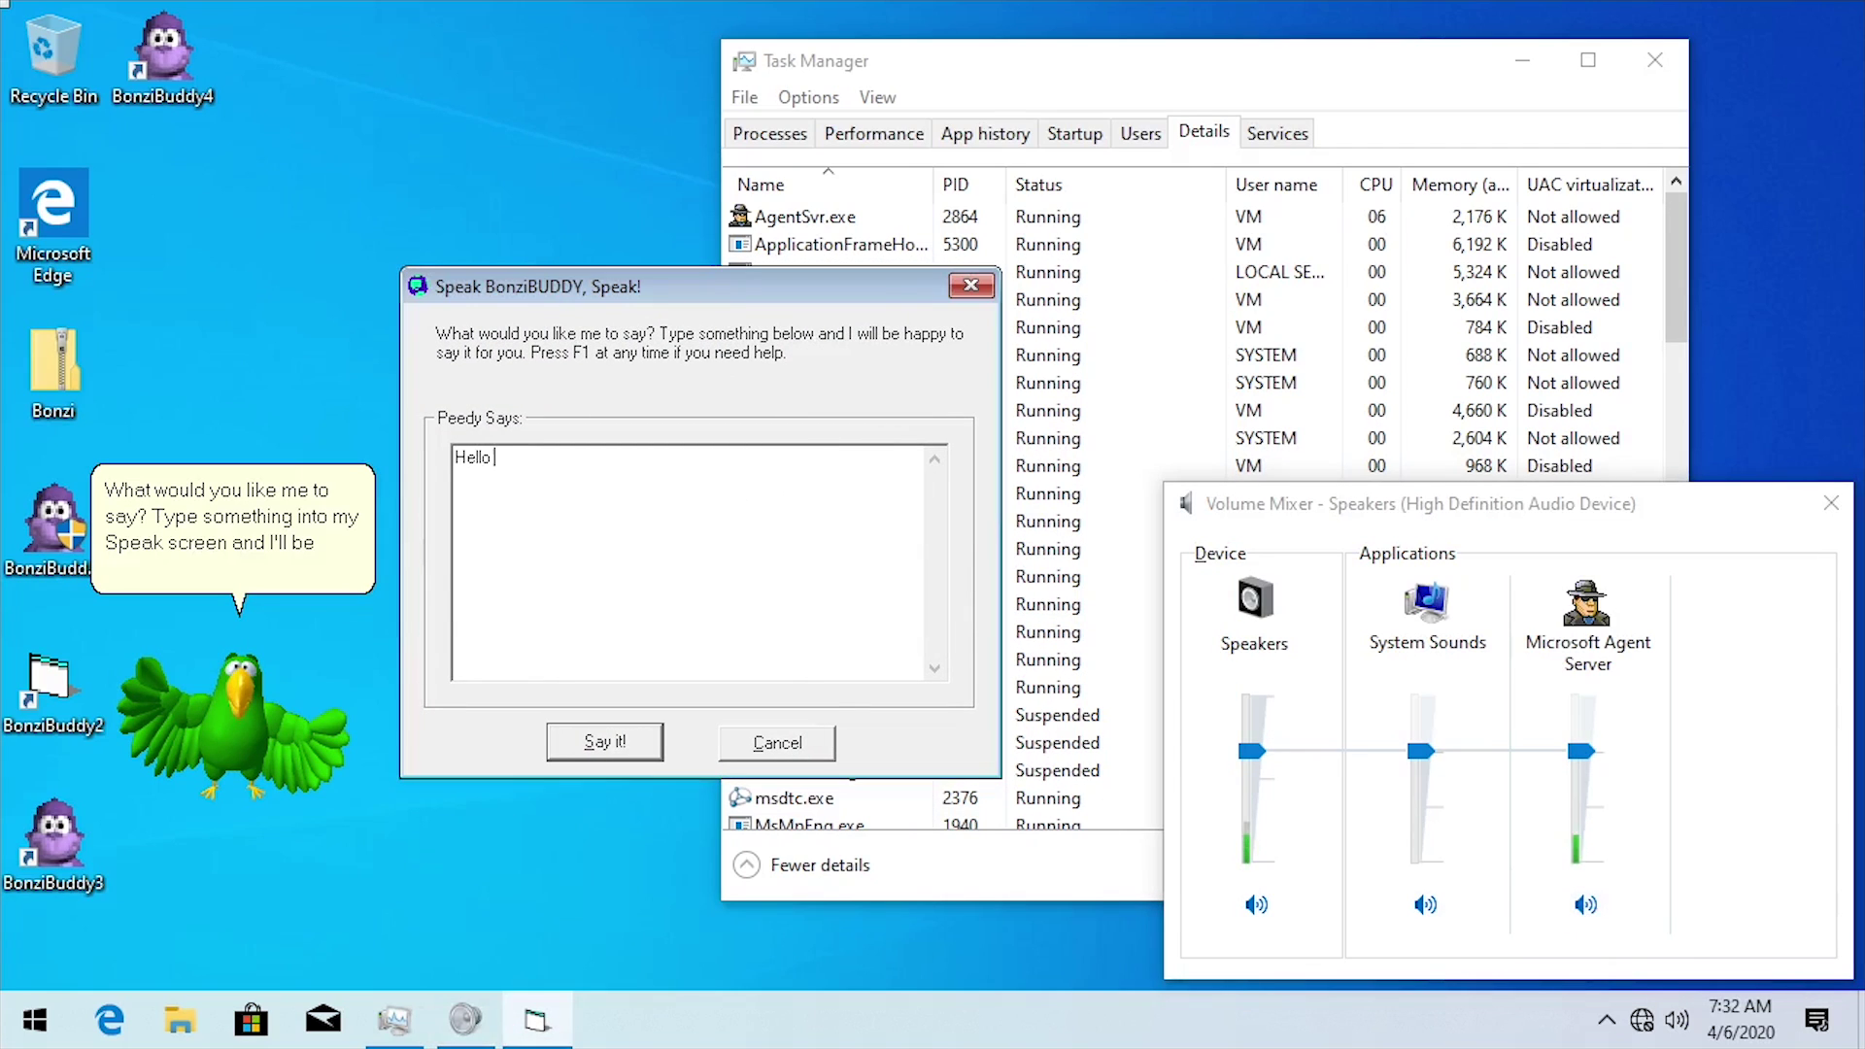
pyautogui.write('everybody')
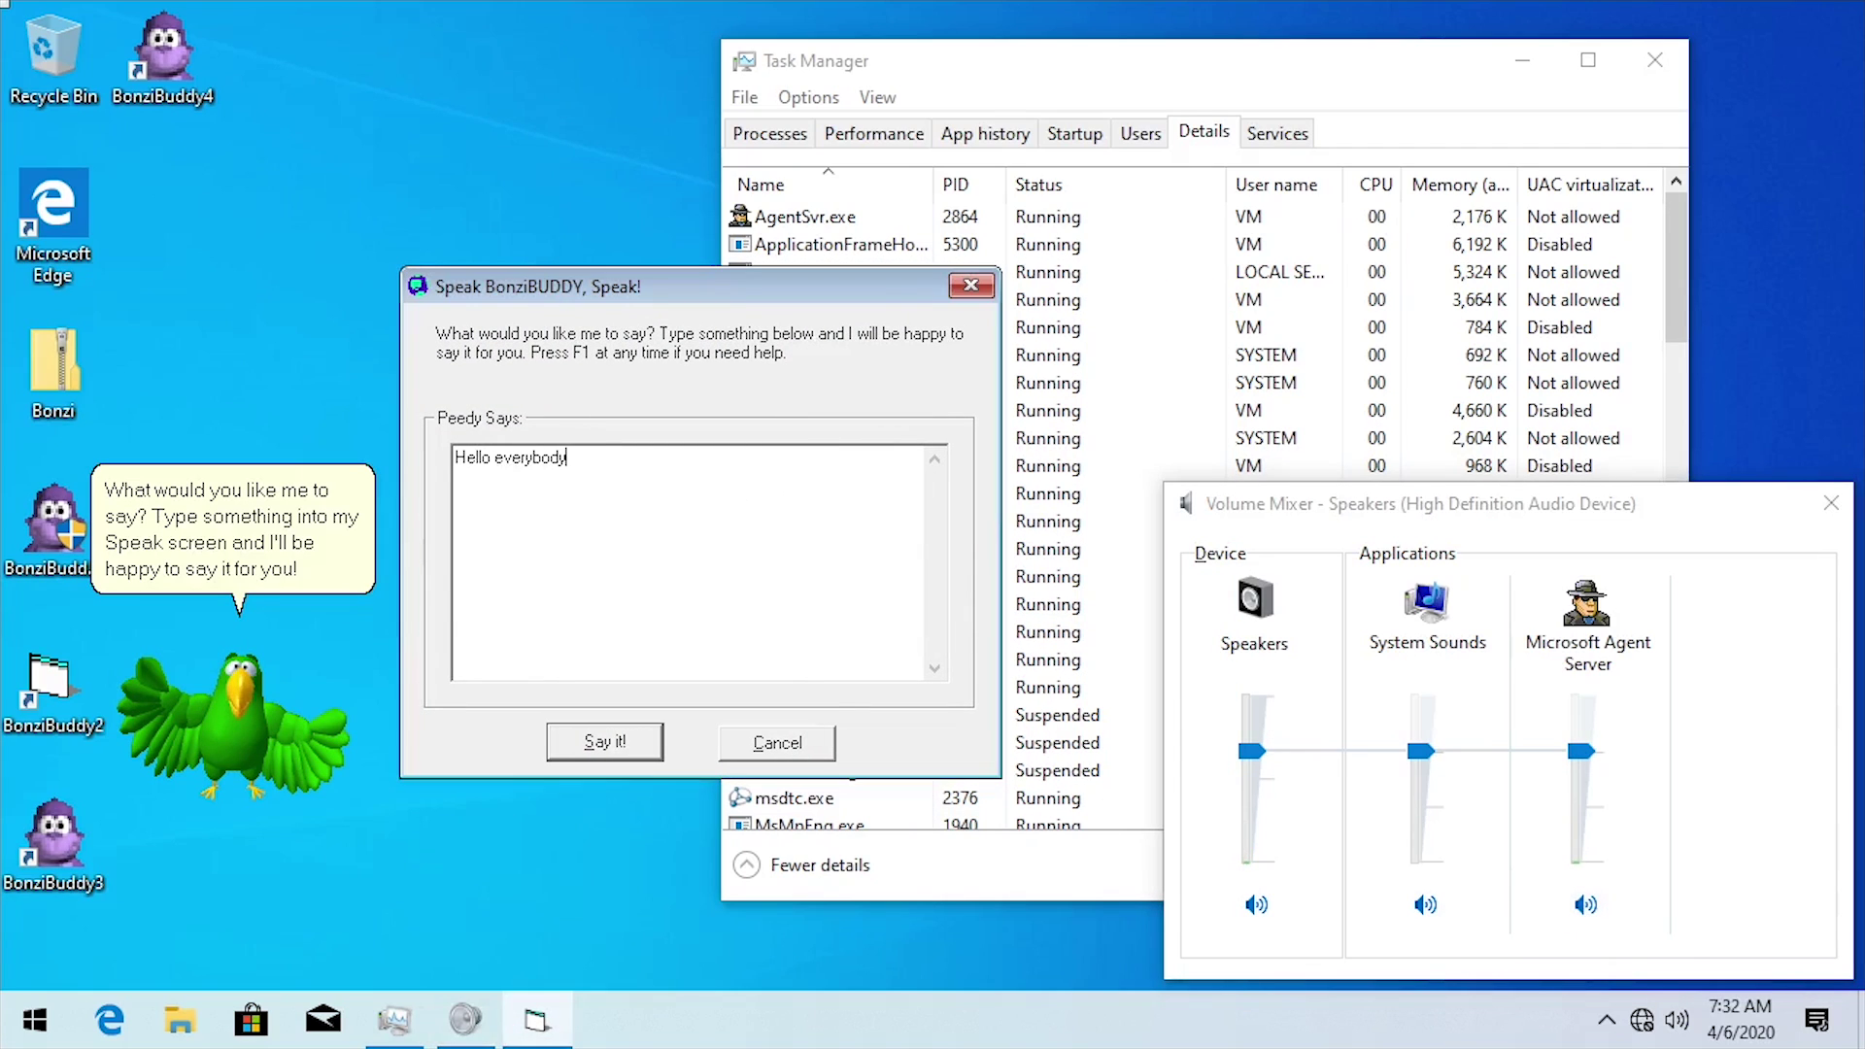
pyautogui.write('t a and welcome bac')
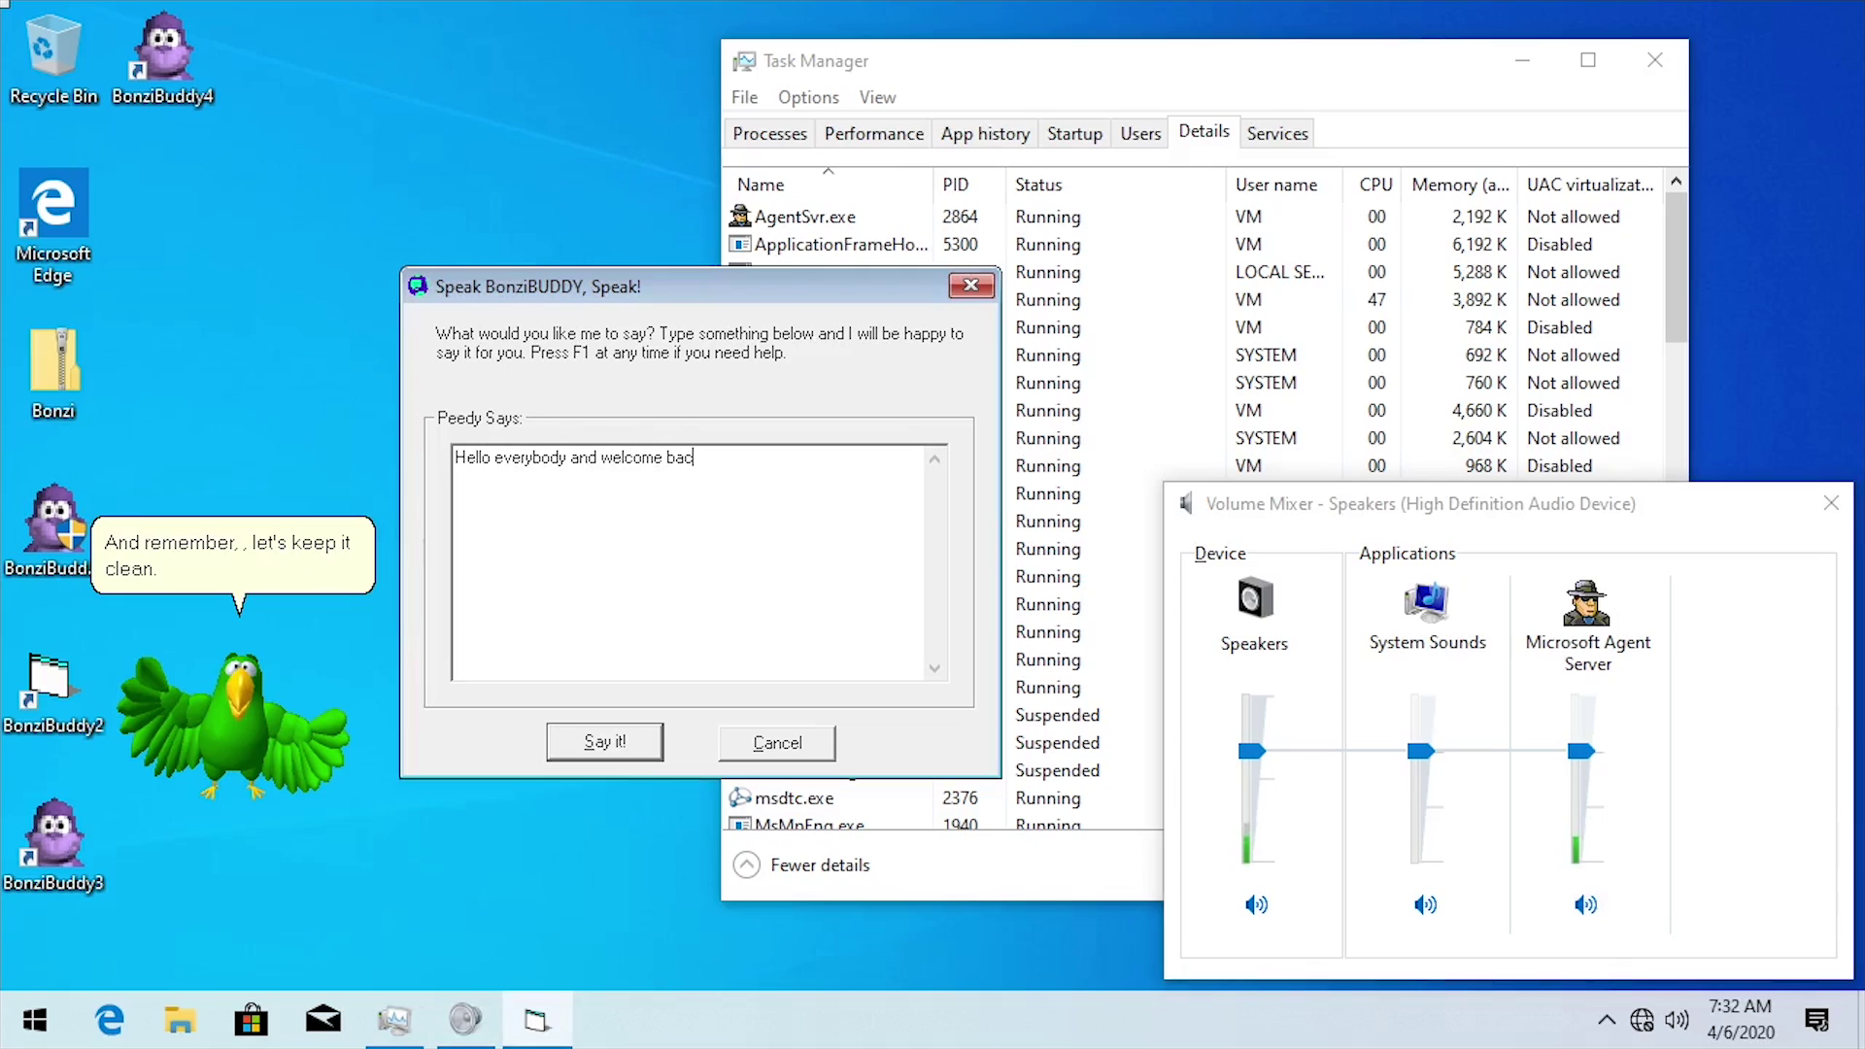
pyautogui.write('k to another video!')
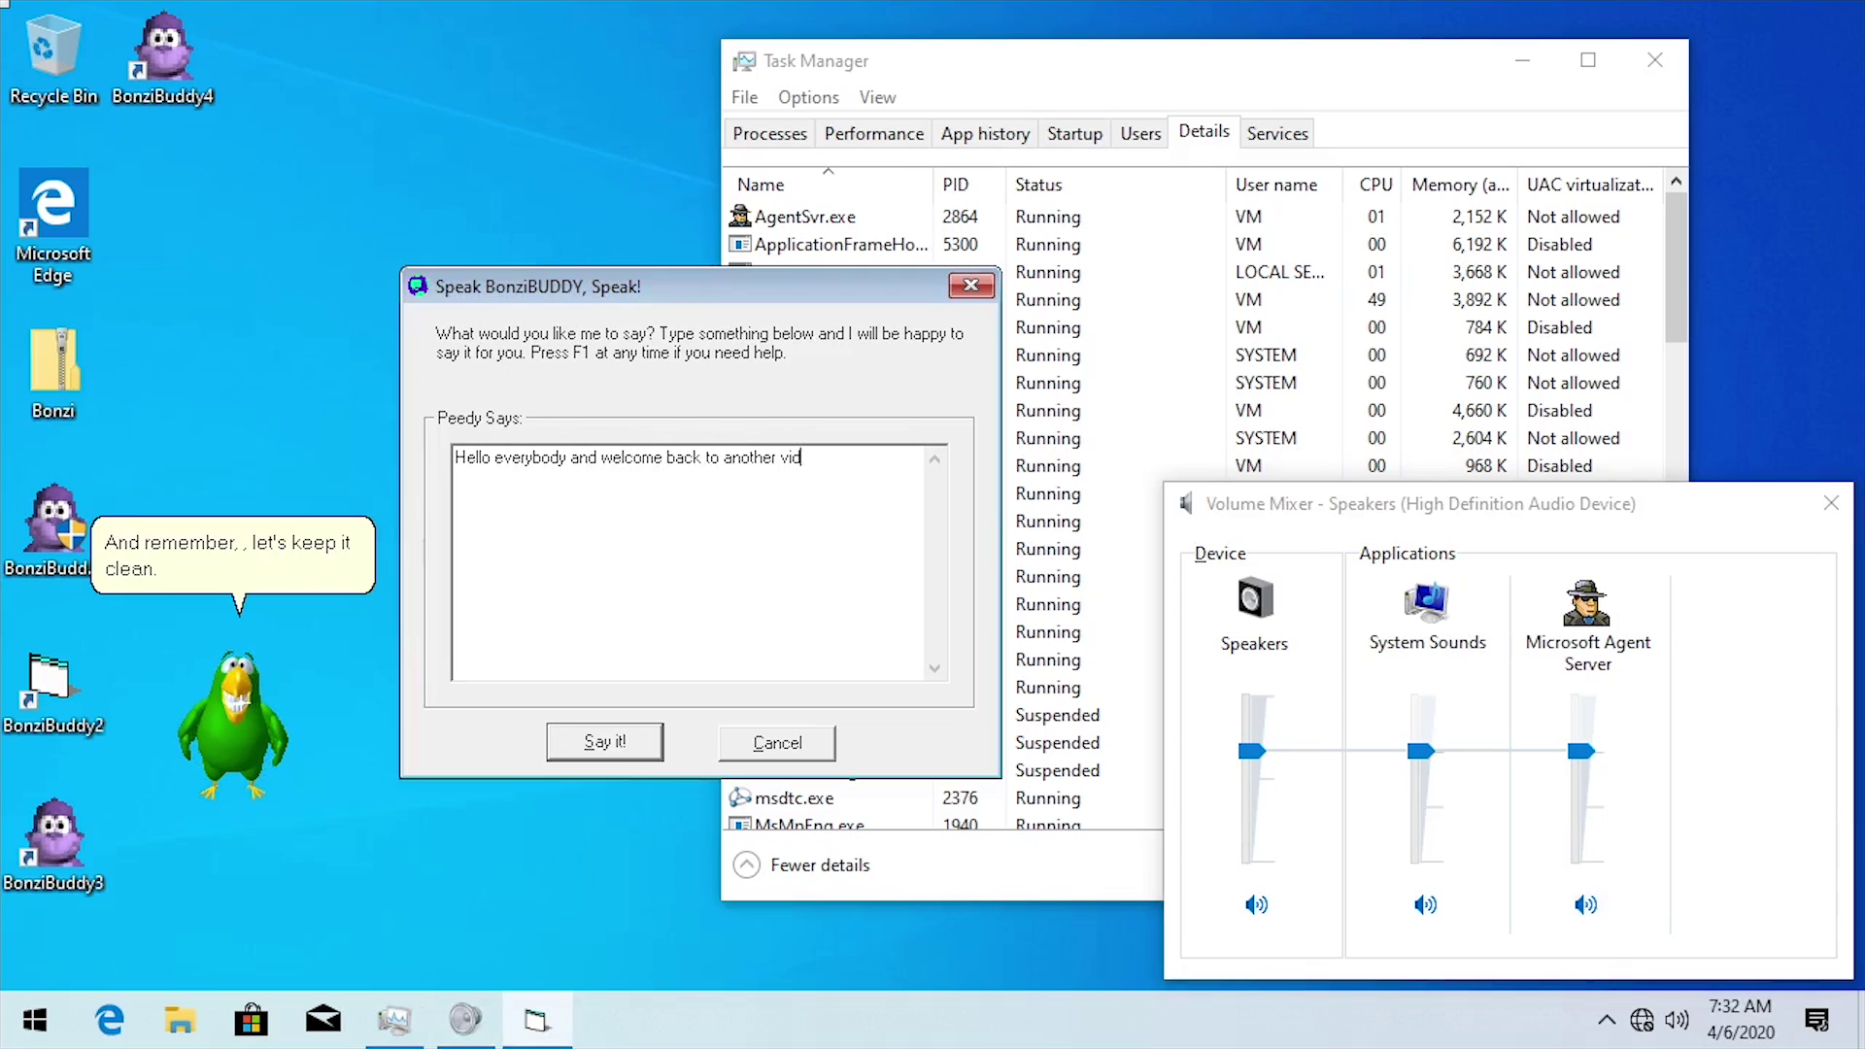
pyautogui.click(604, 742)
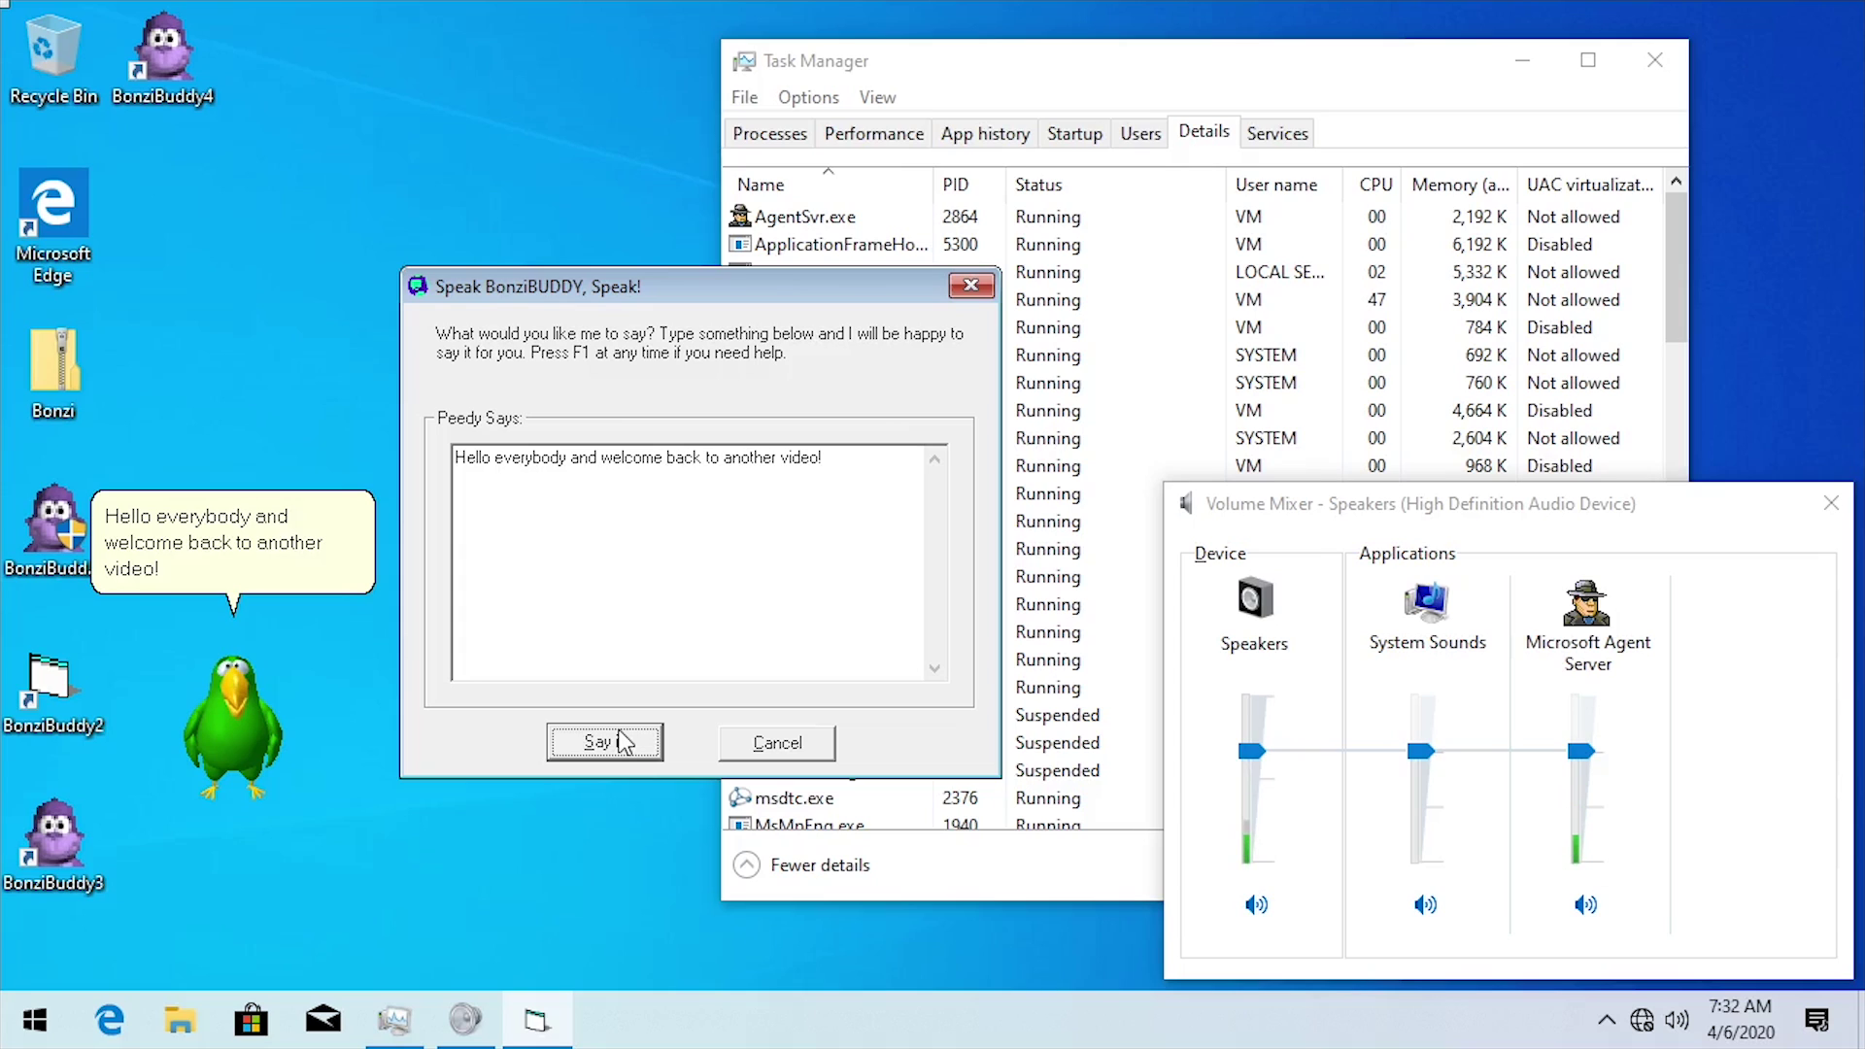
# - Open the parrot's BonziBUDDY Wallet to view its card selection and product offer information
pyautogui.rightClick(210, 741)
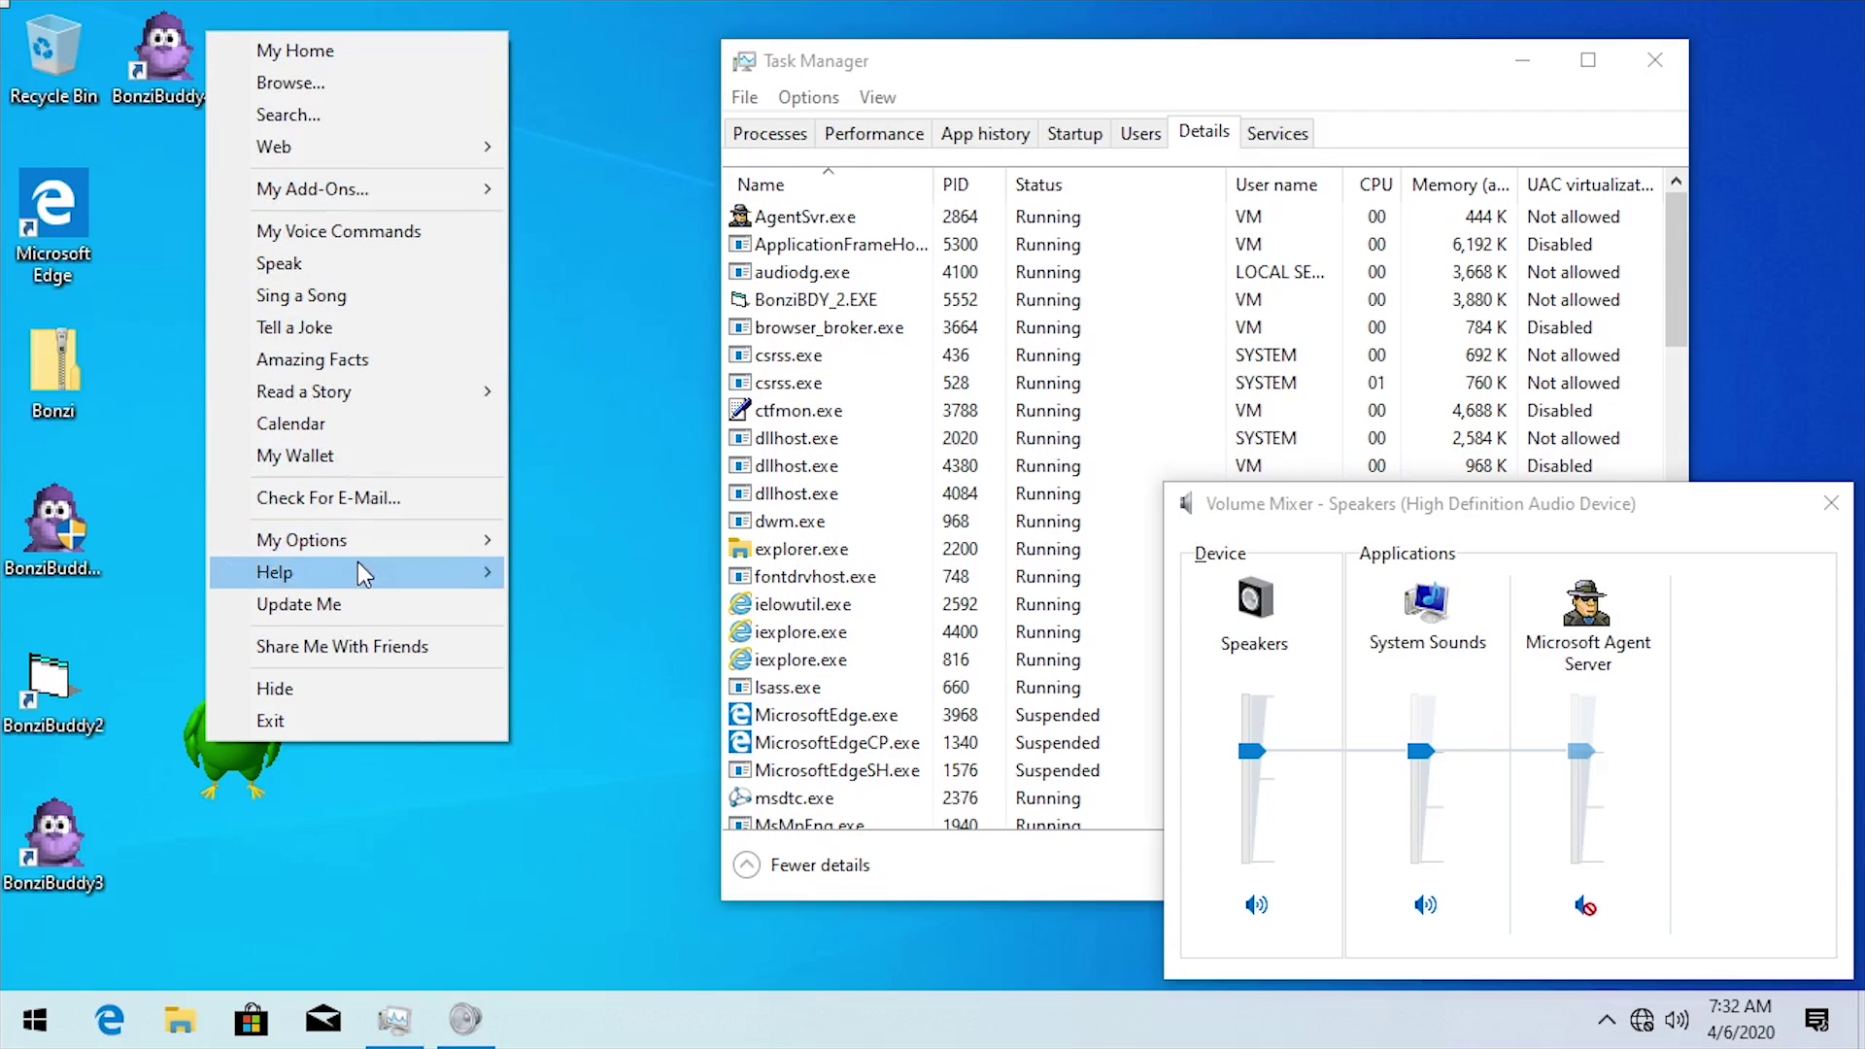
pyautogui.click(350, 456)
pyautogui.rightClick(350, 476)
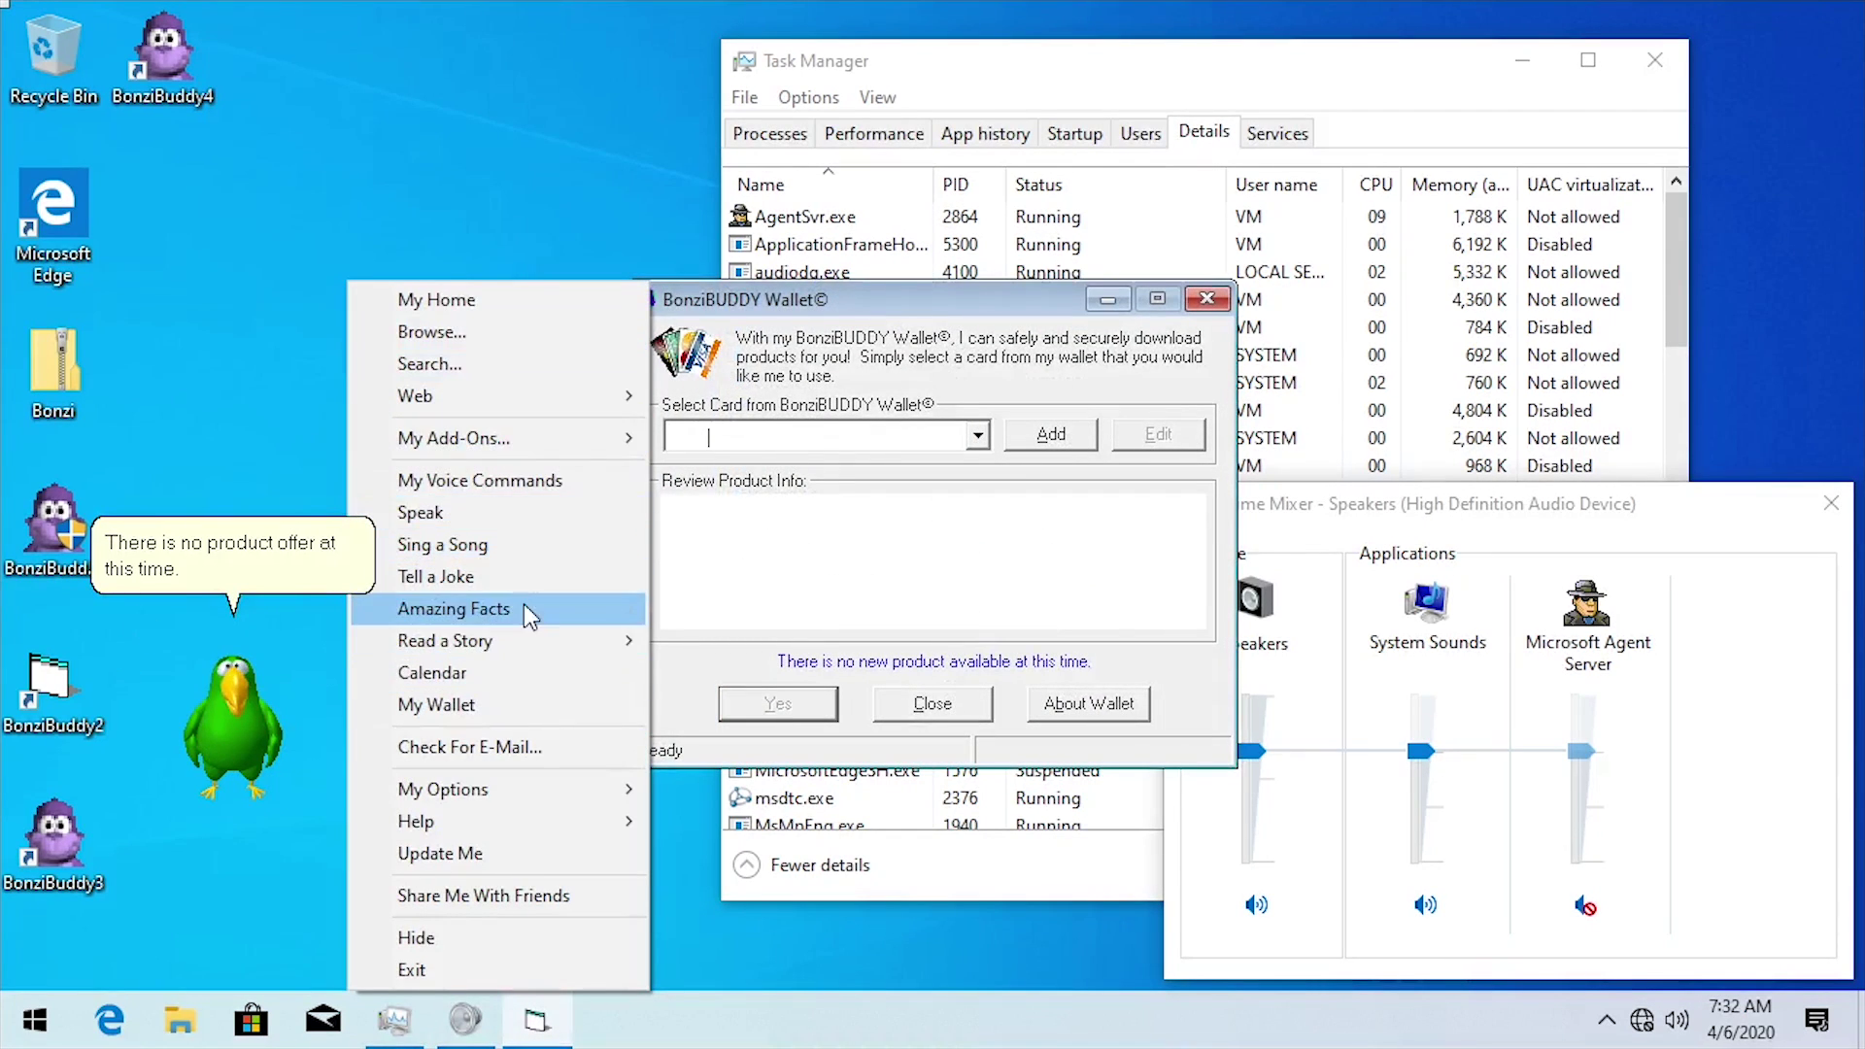
# - Look through the parrot's Web and add-on module commands, and move the parrot beside the Task Manager window
pyautogui.moveTo(233, 724); pyautogui.dragTo(264, 790)
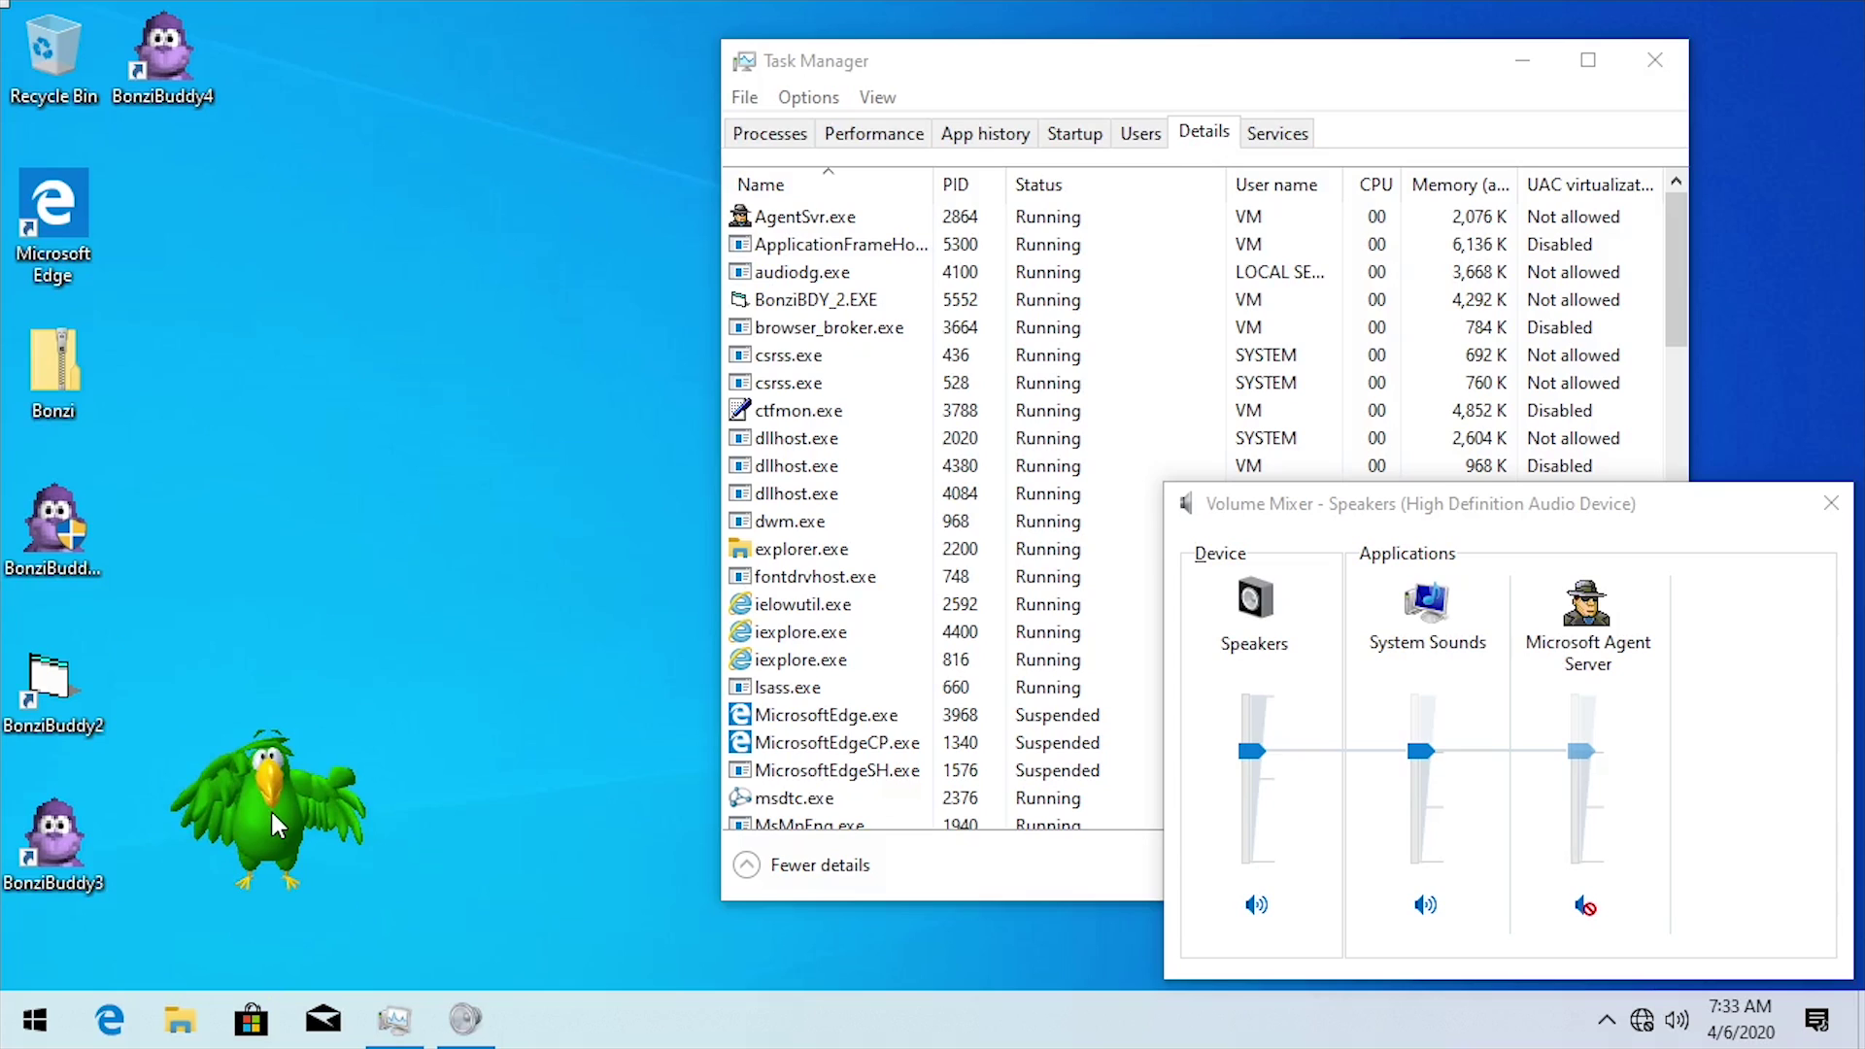
pyautogui.rightClick(270, 808)
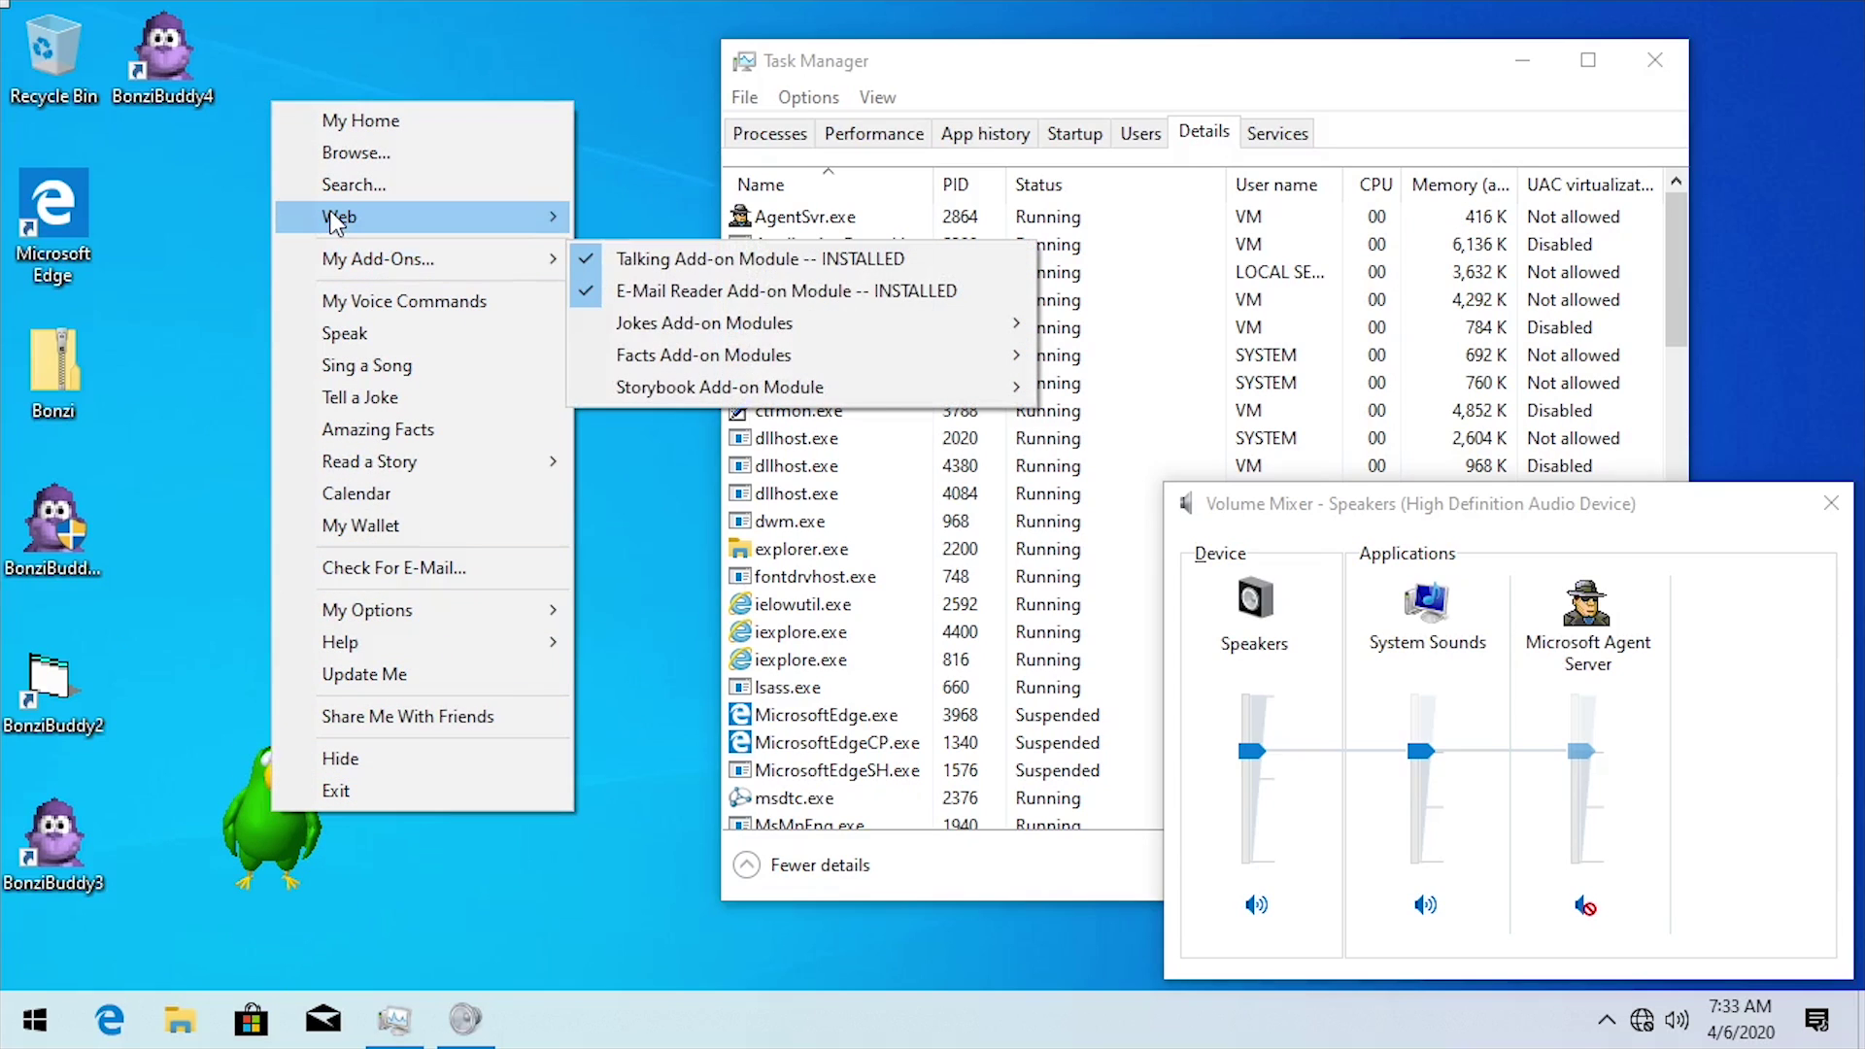
pyautogui.moveTo(333, 220)
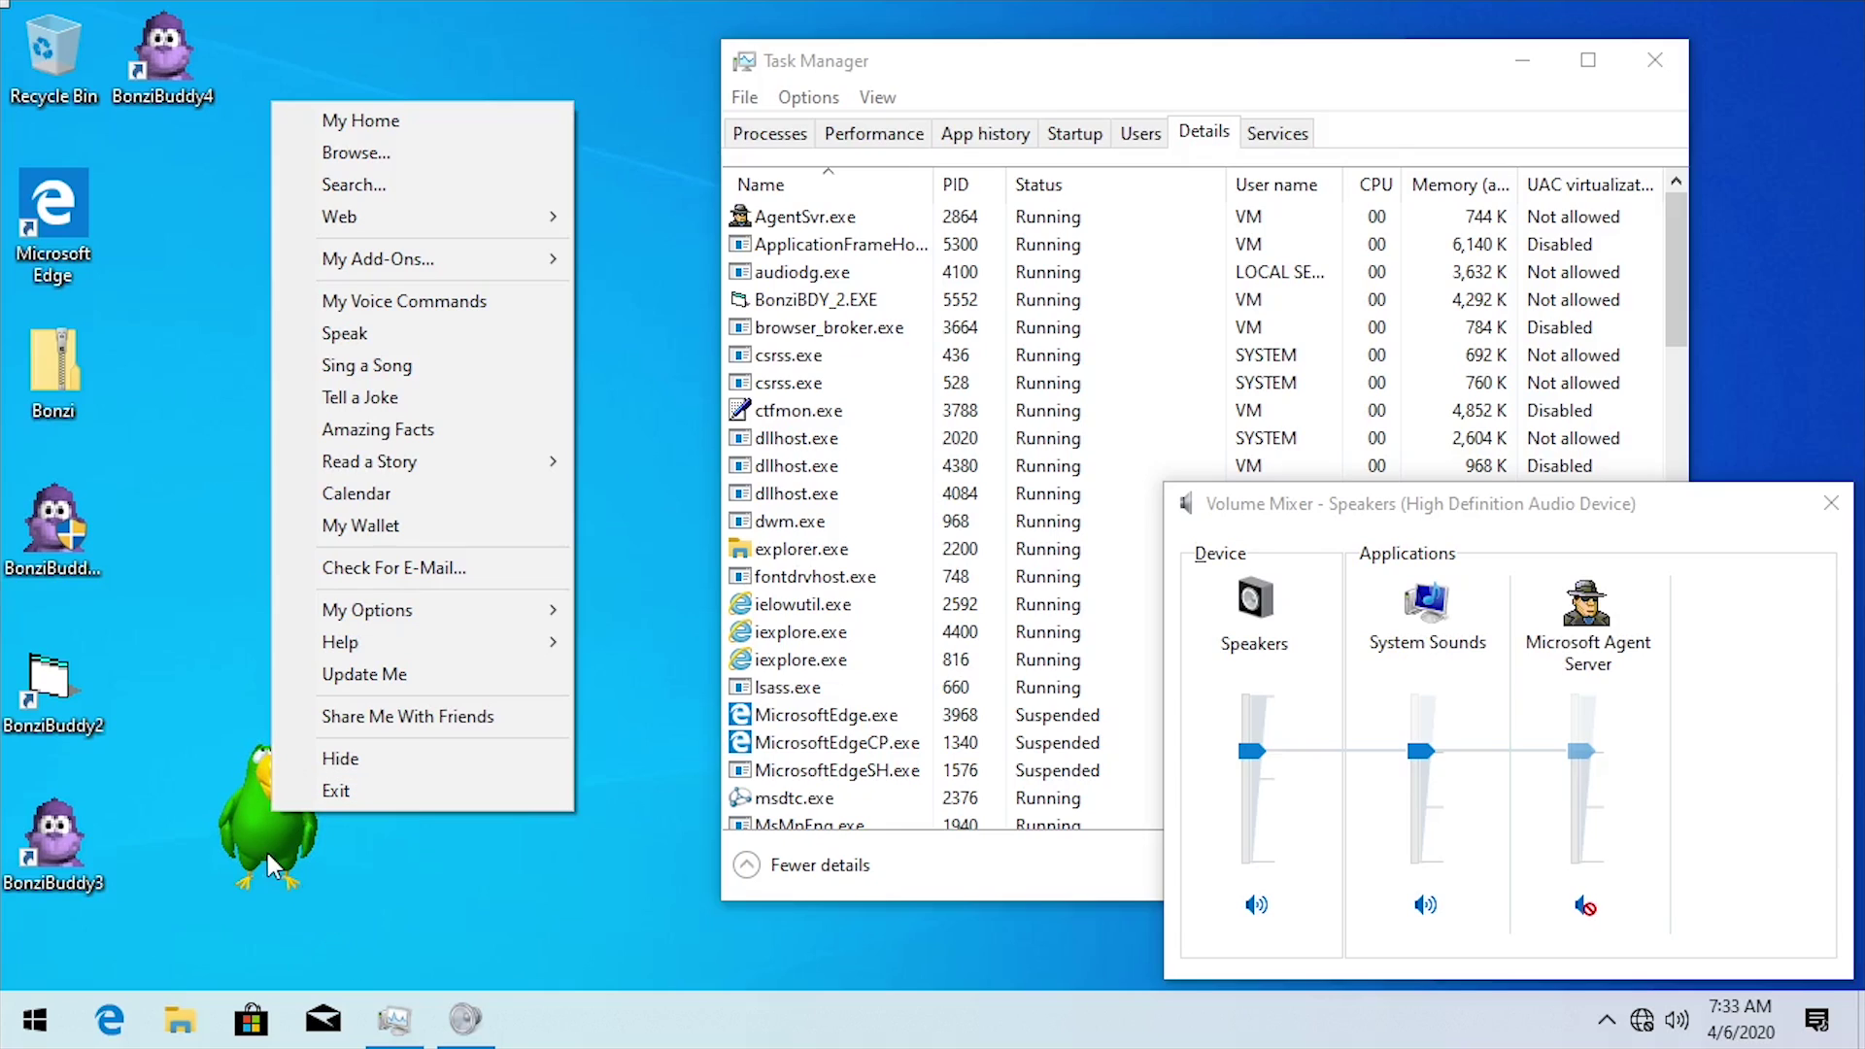
pyautogui.moveTo(265, 849); pyautogui.dragTo(650, 114)
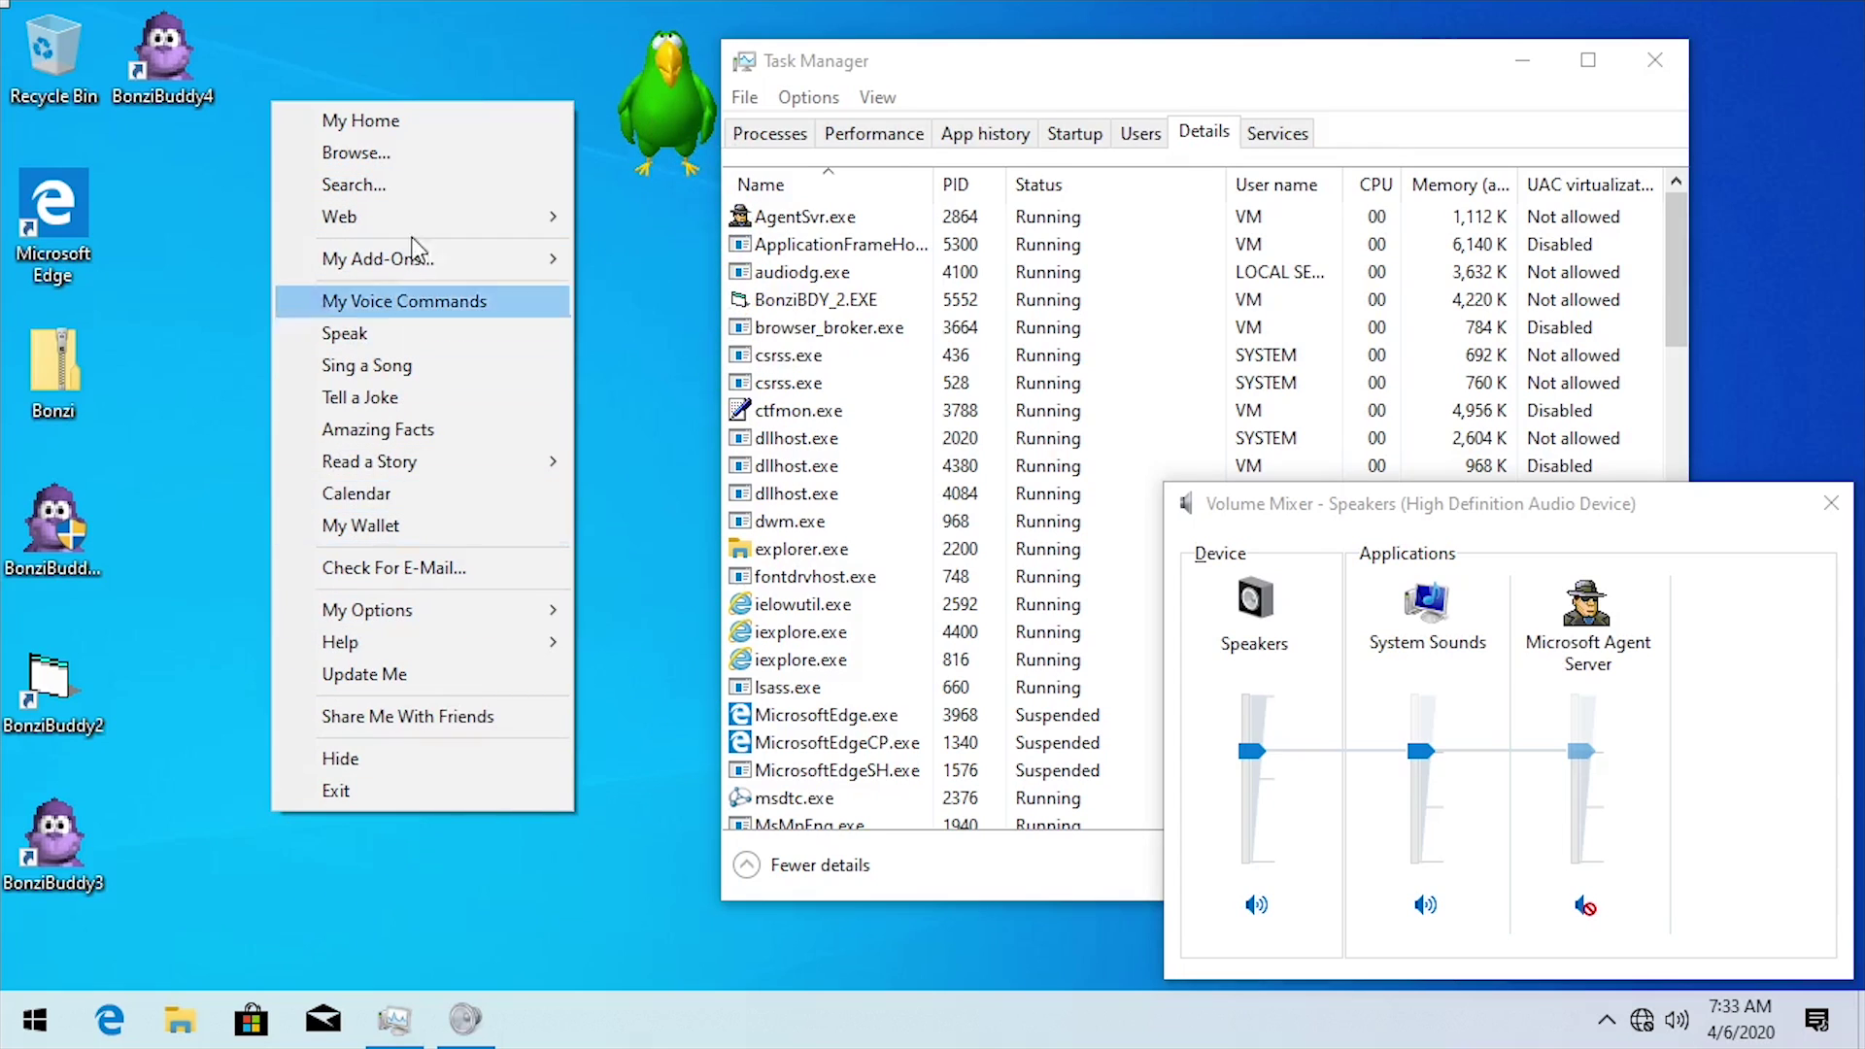
# - View the parrot's BonziBUDDY Wallet and request its My Home page
pyautogui.click(859, 442)
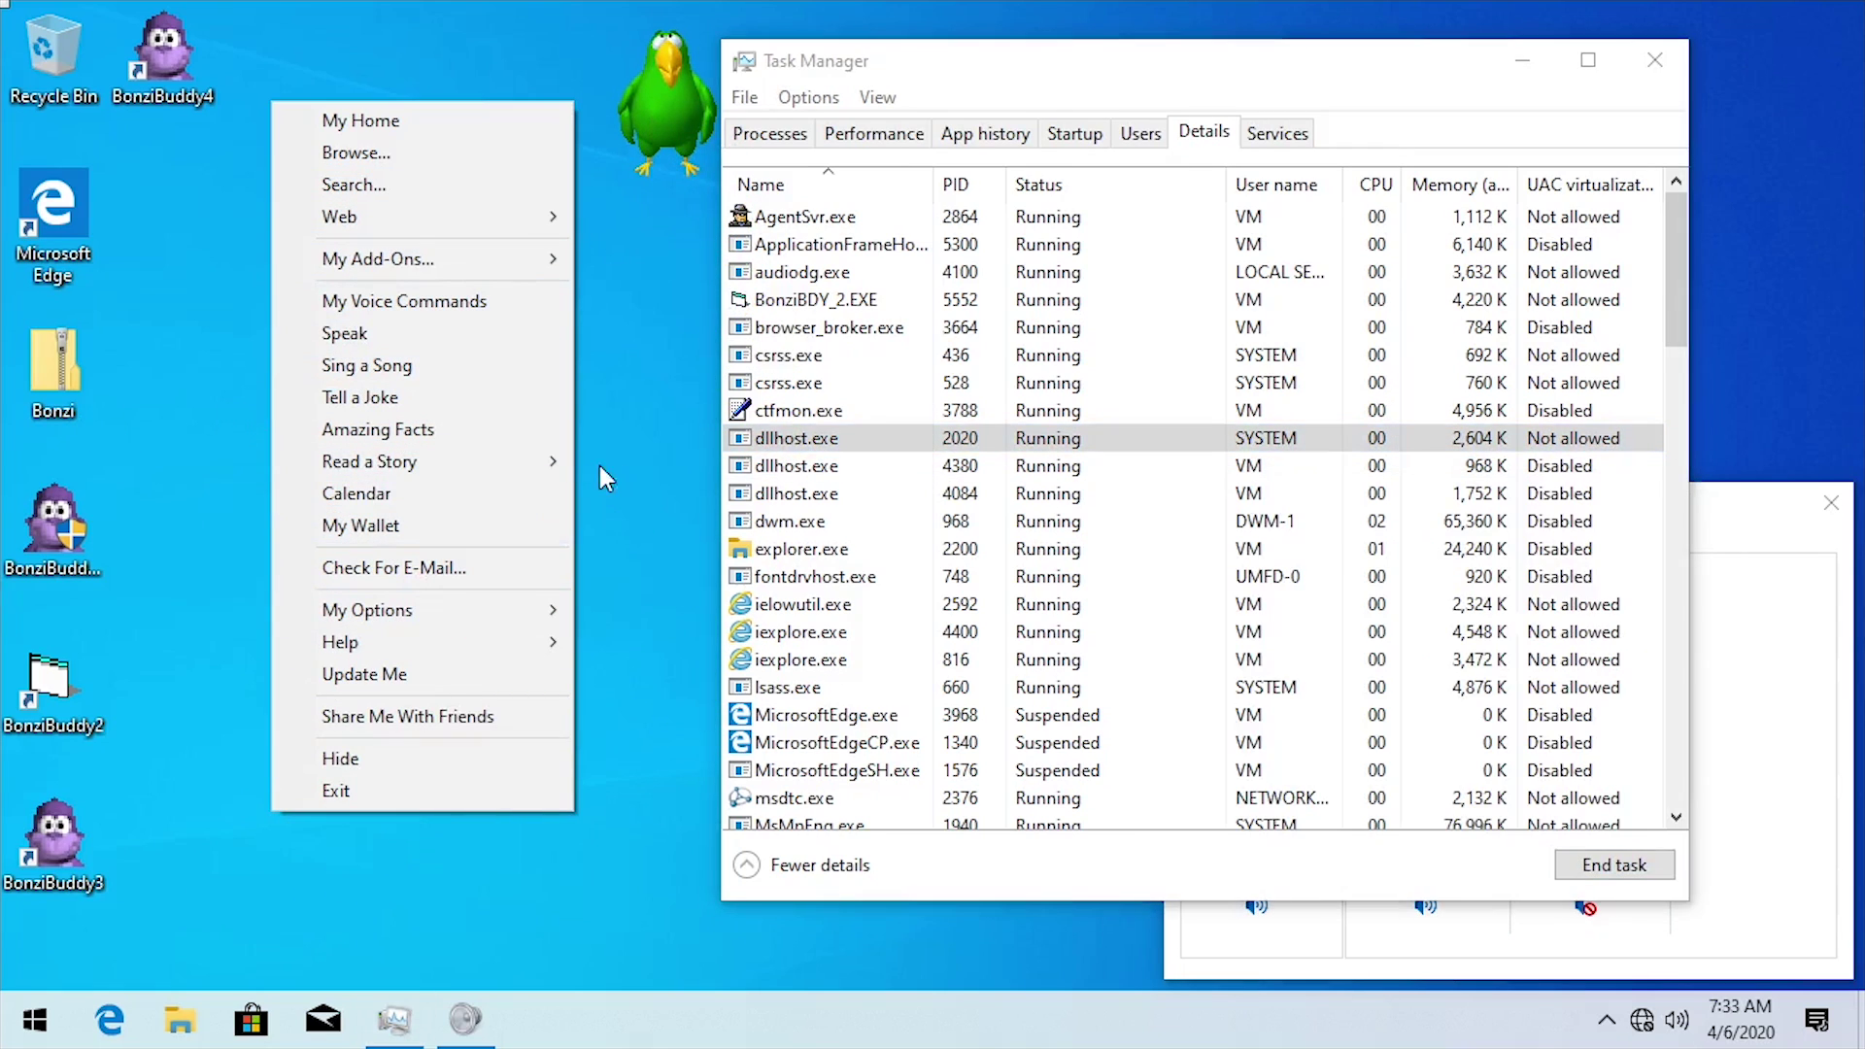
pyautogui.moveTo(374, 630)
pyautogui.click(362, 525)
pyautogui.rightClick(380, 526)
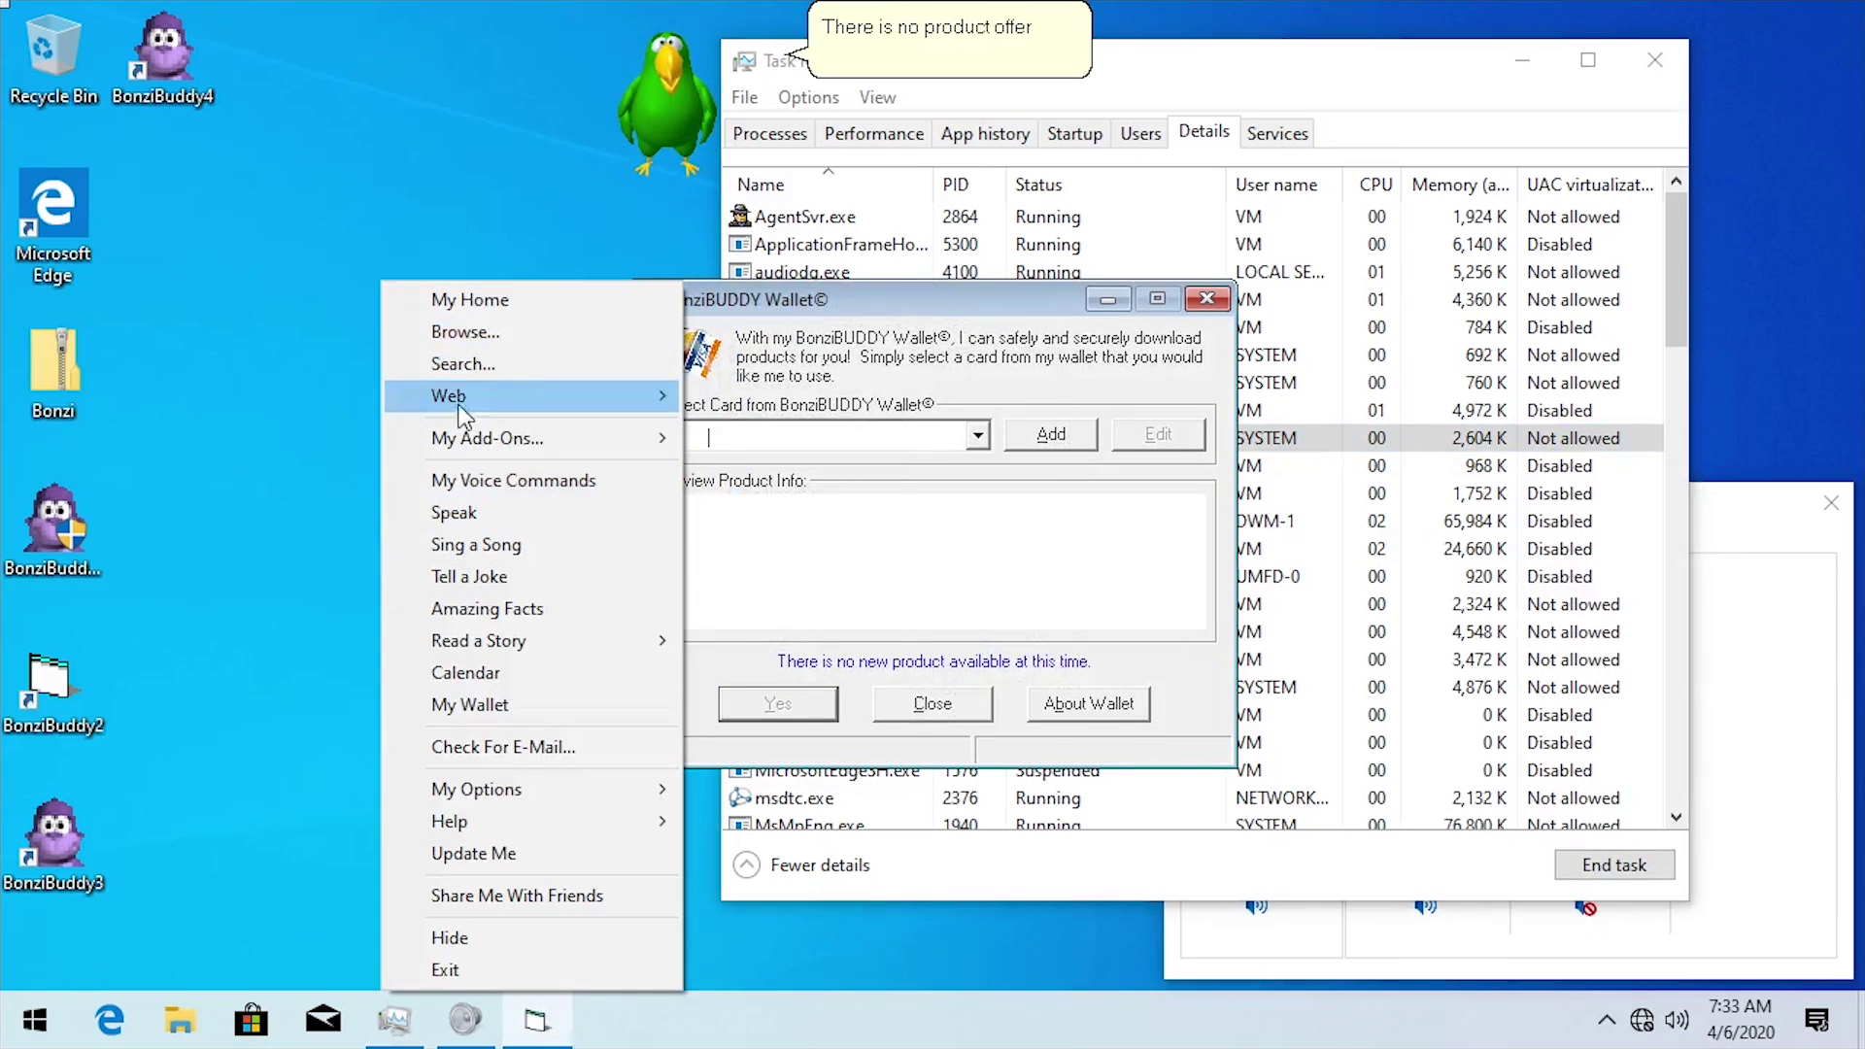
pyautogui.click(454, 300)
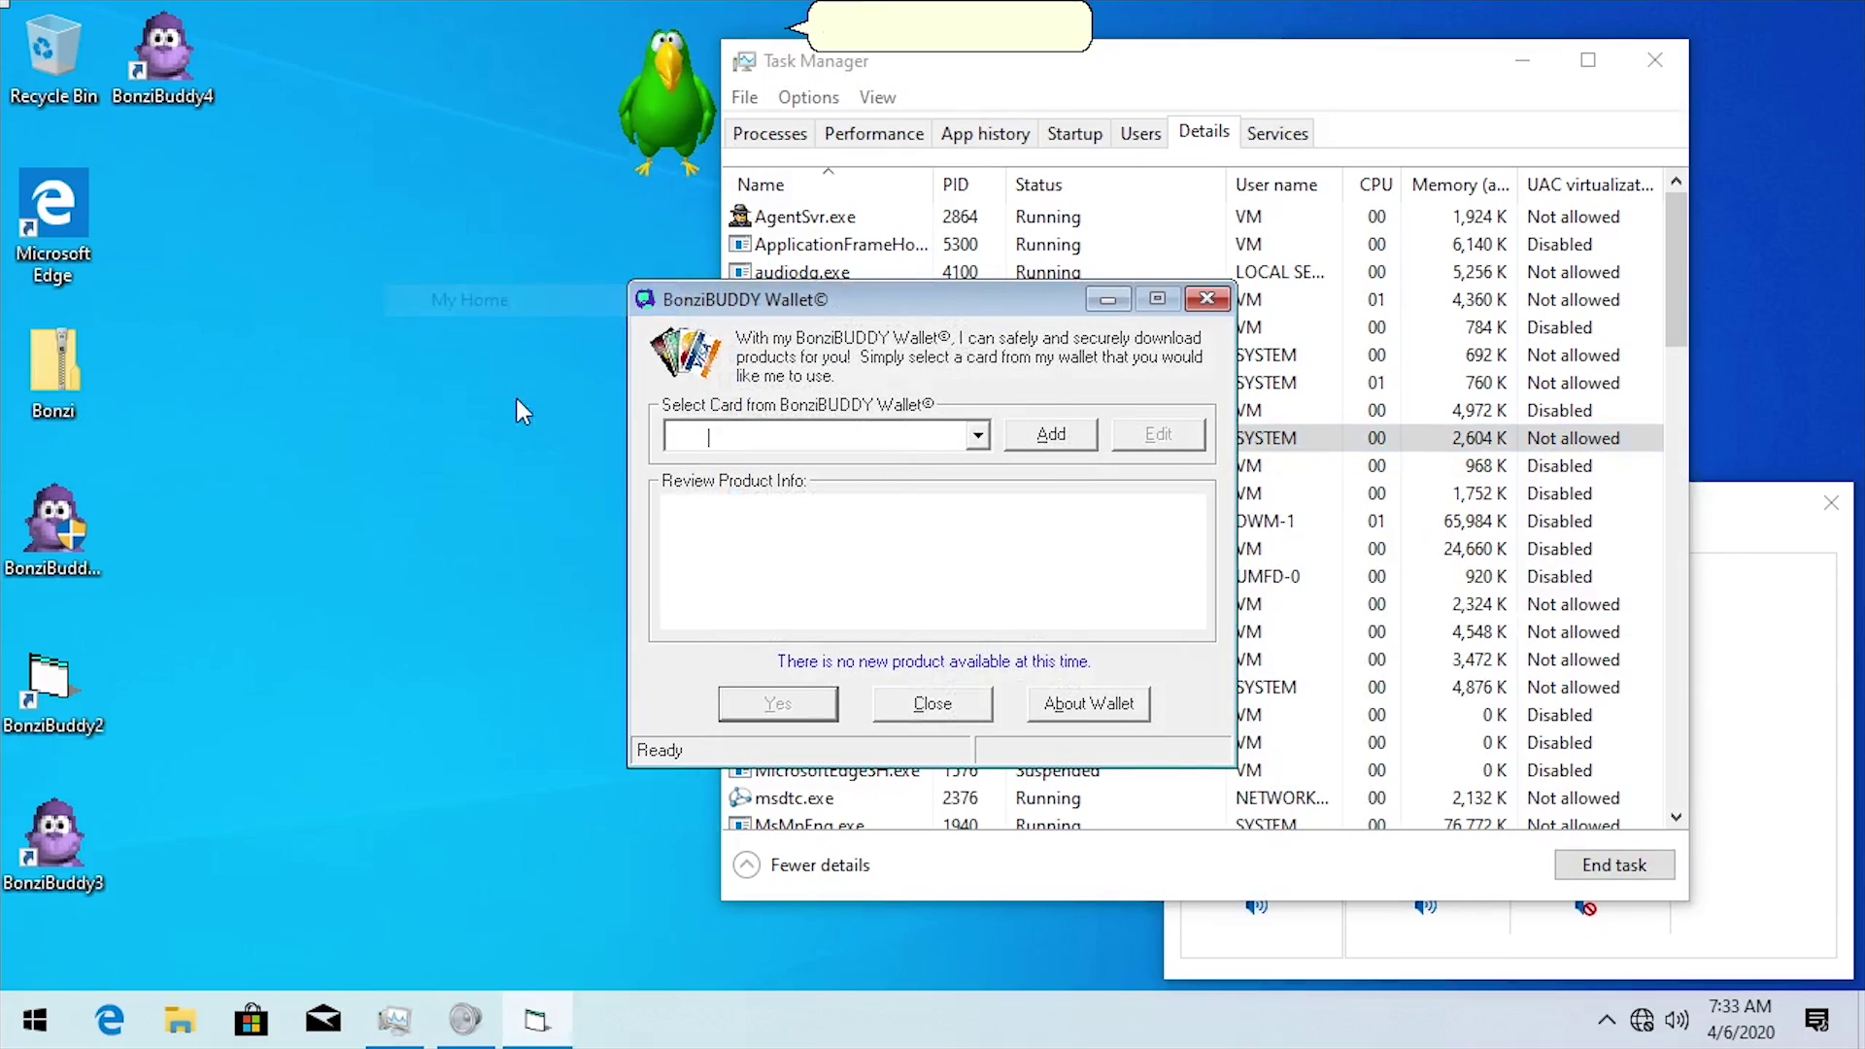
# - Move the BonziBUDDY Wallet window clear of the parrot and close it
pyautogui.click(1207, 301)
pyautogui.moveTo(1006, 306); pyautogui.dragTo(860, 325)
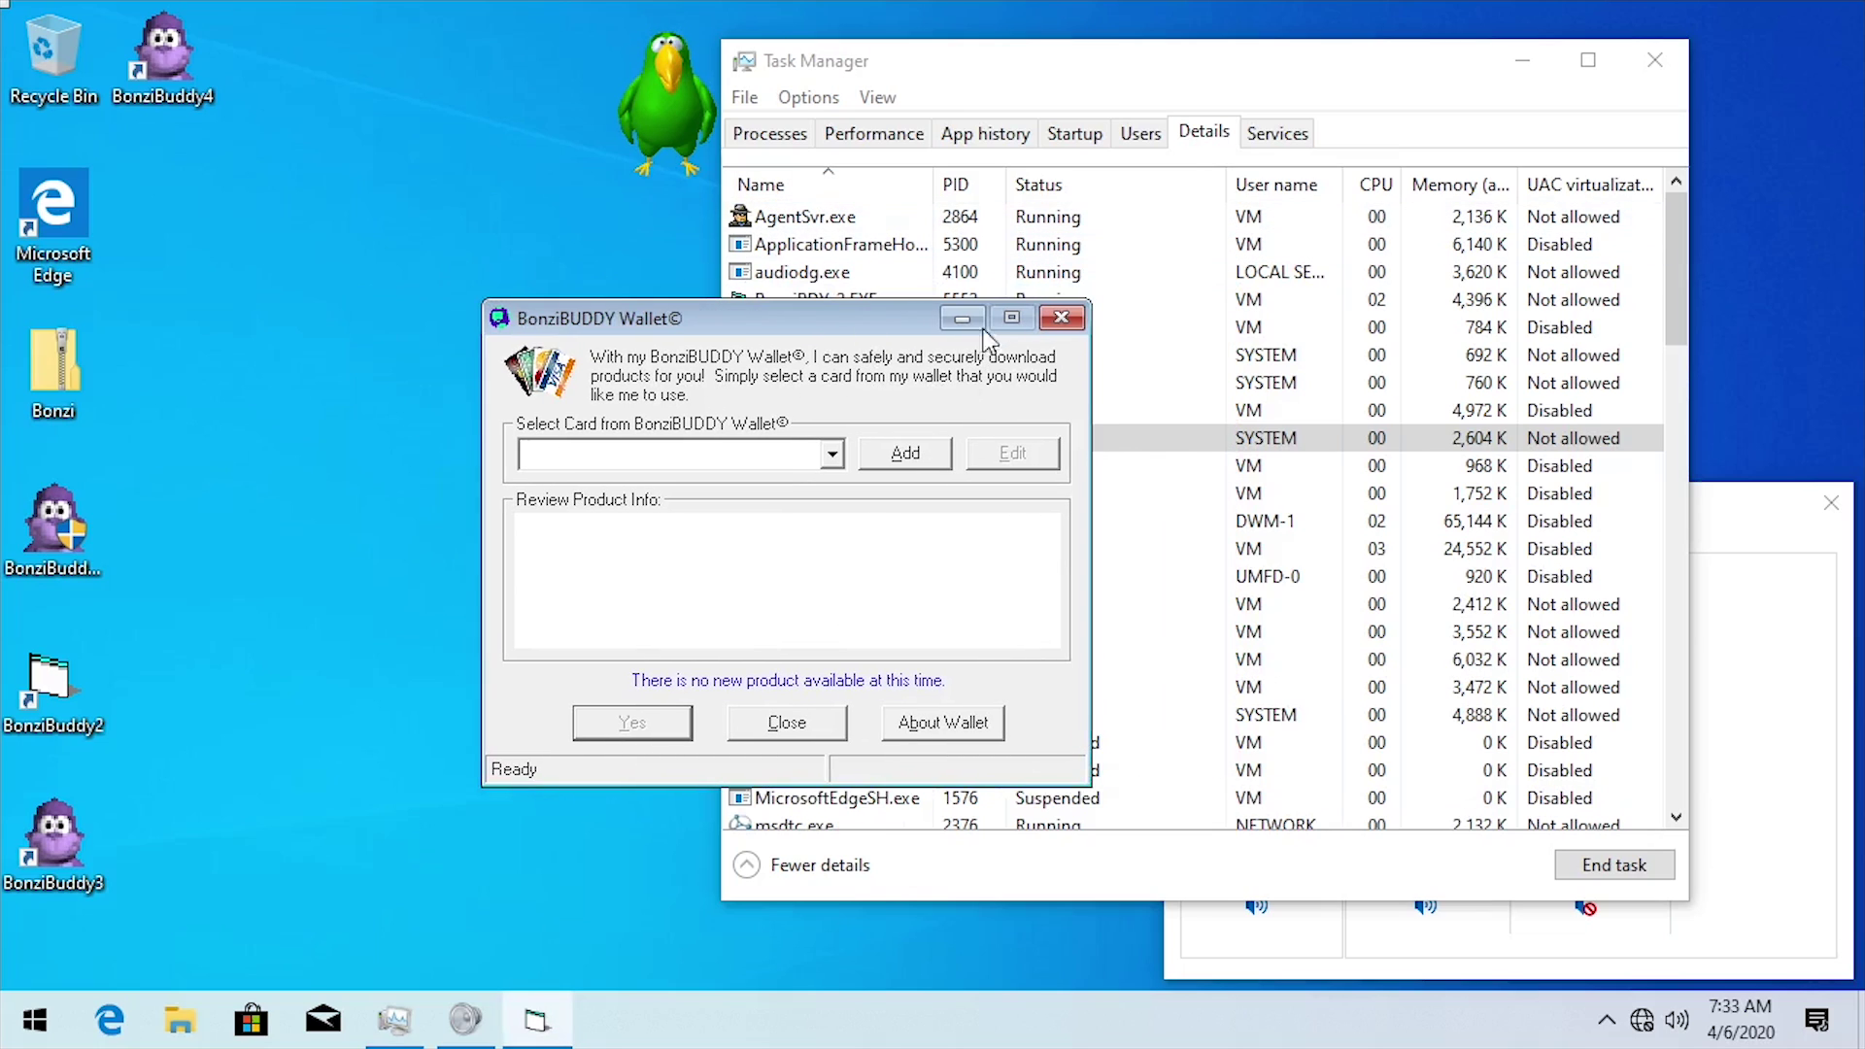
pyautogui.click(1058, 321)
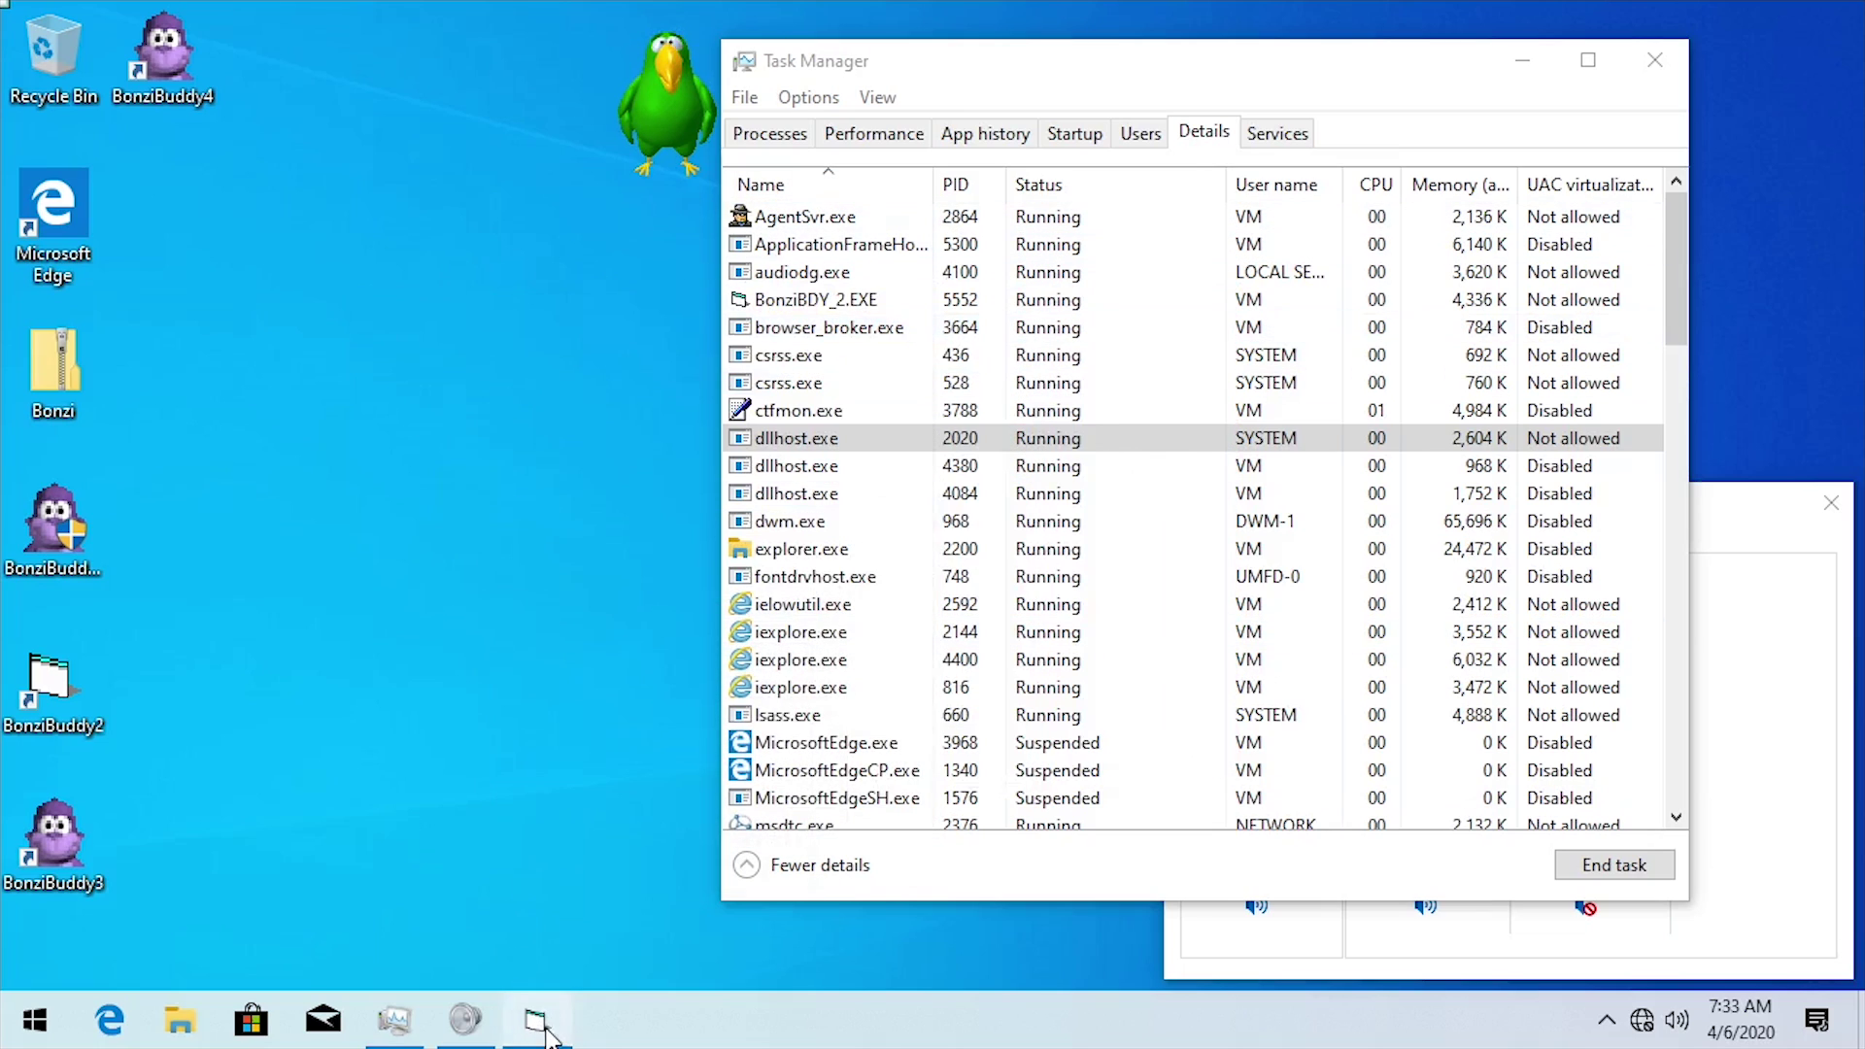
pyautogui.click(780, 723)
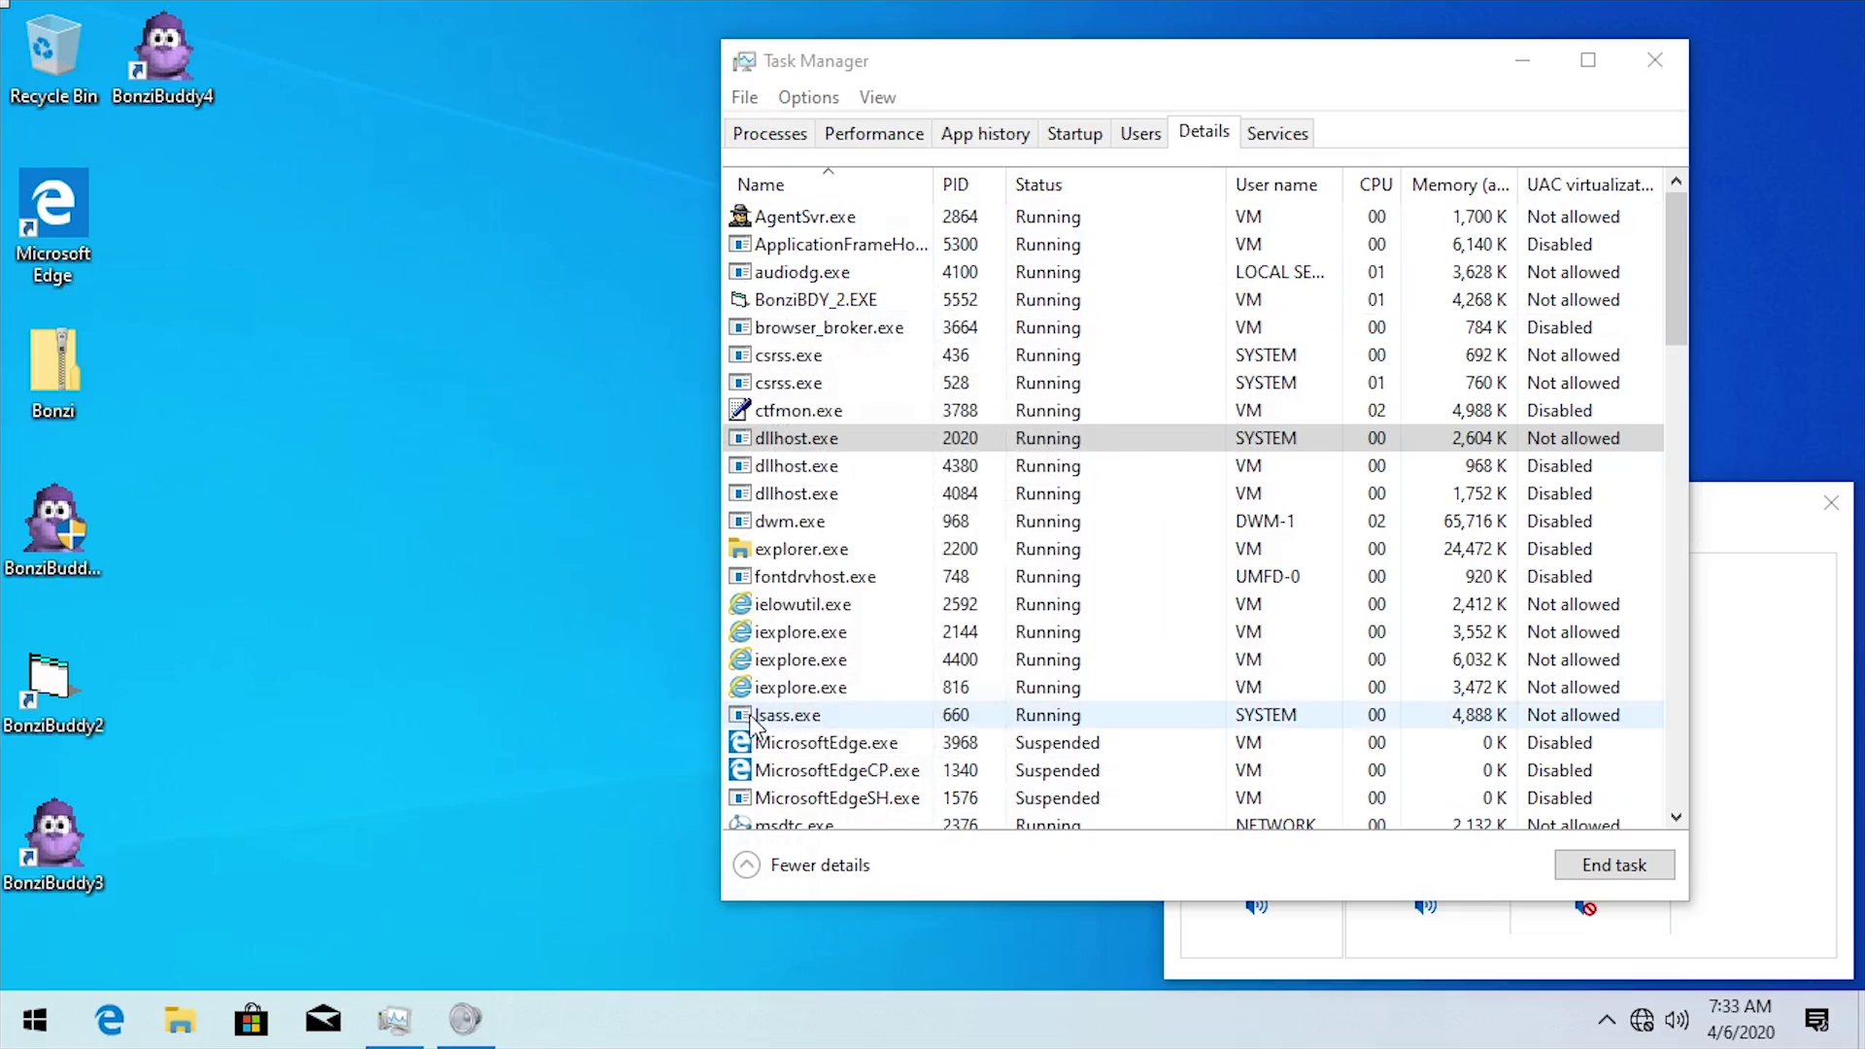
# - Shift the Task Manager window away from the desktop icons and place the parrot beside the BonziBuddy3 shortcut
pyautogui.moveTo(896, 75); pyautogui.dragTo(977, 100)
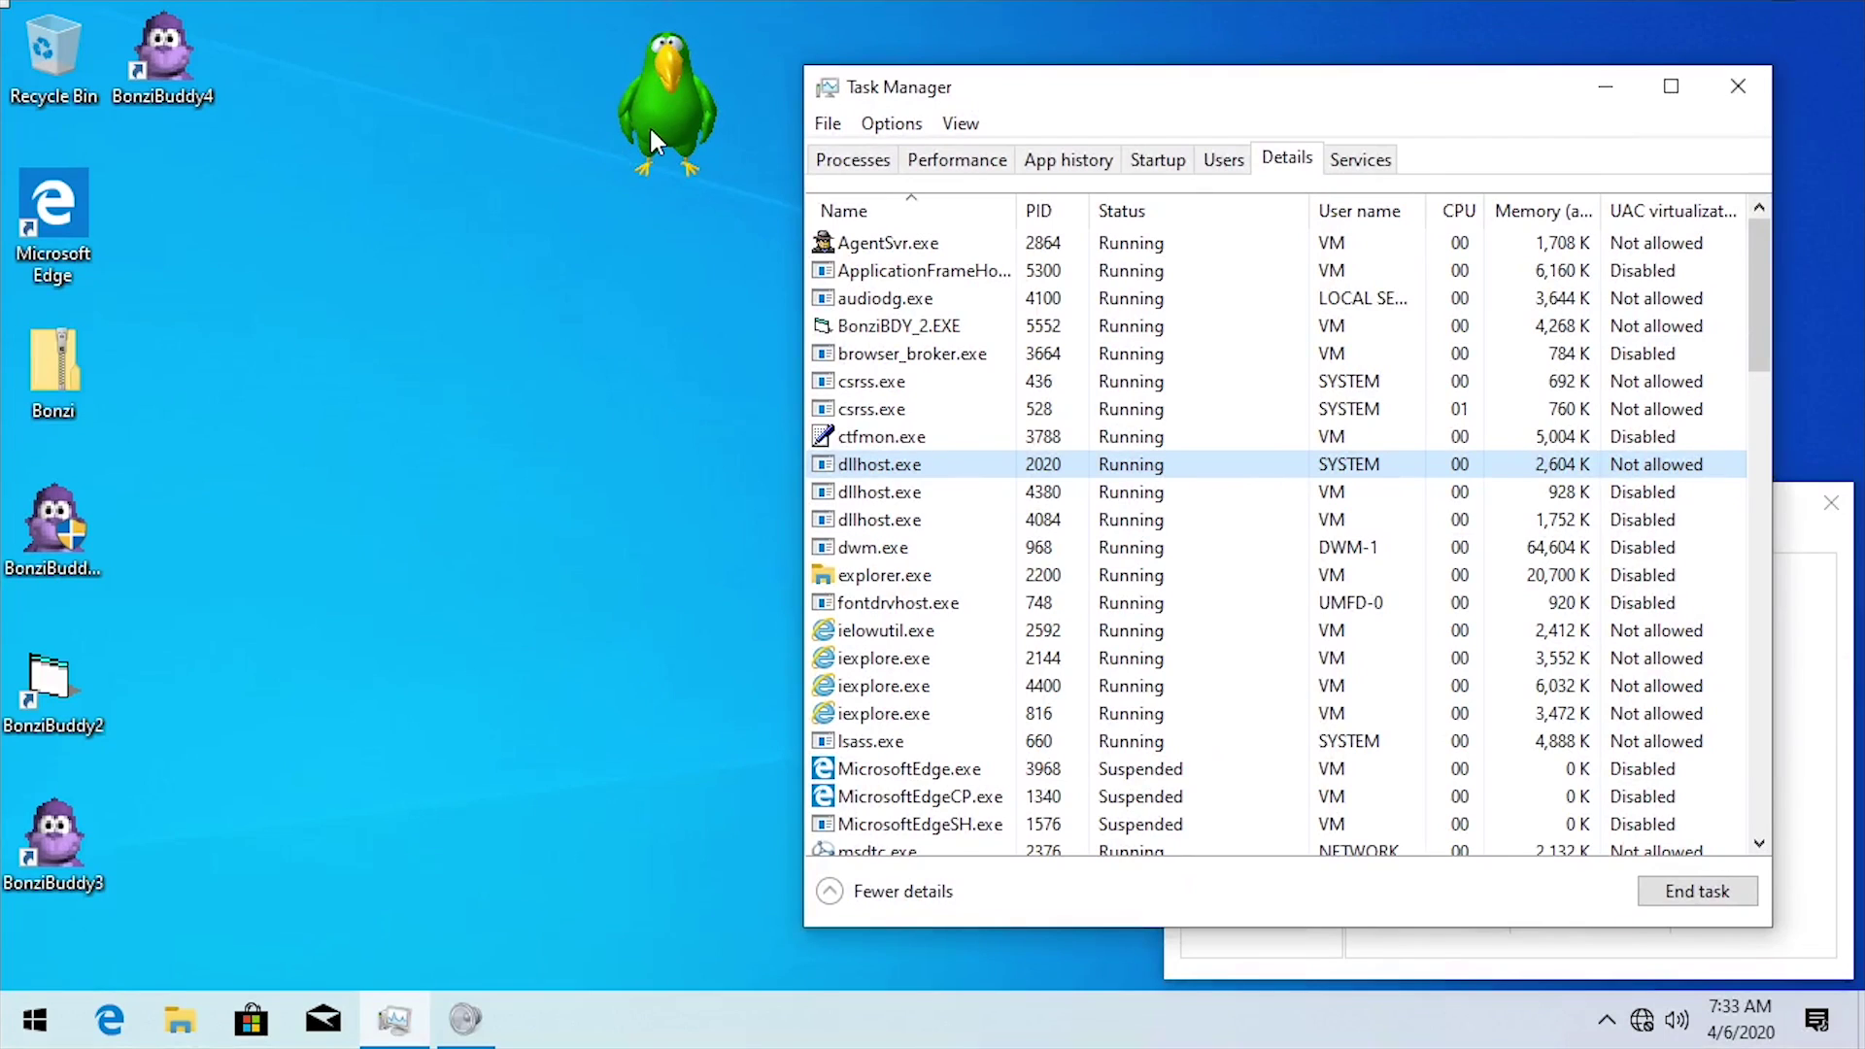
pyautogui.moveTo(650, 124); pyautogui.dragTo(342, 812)
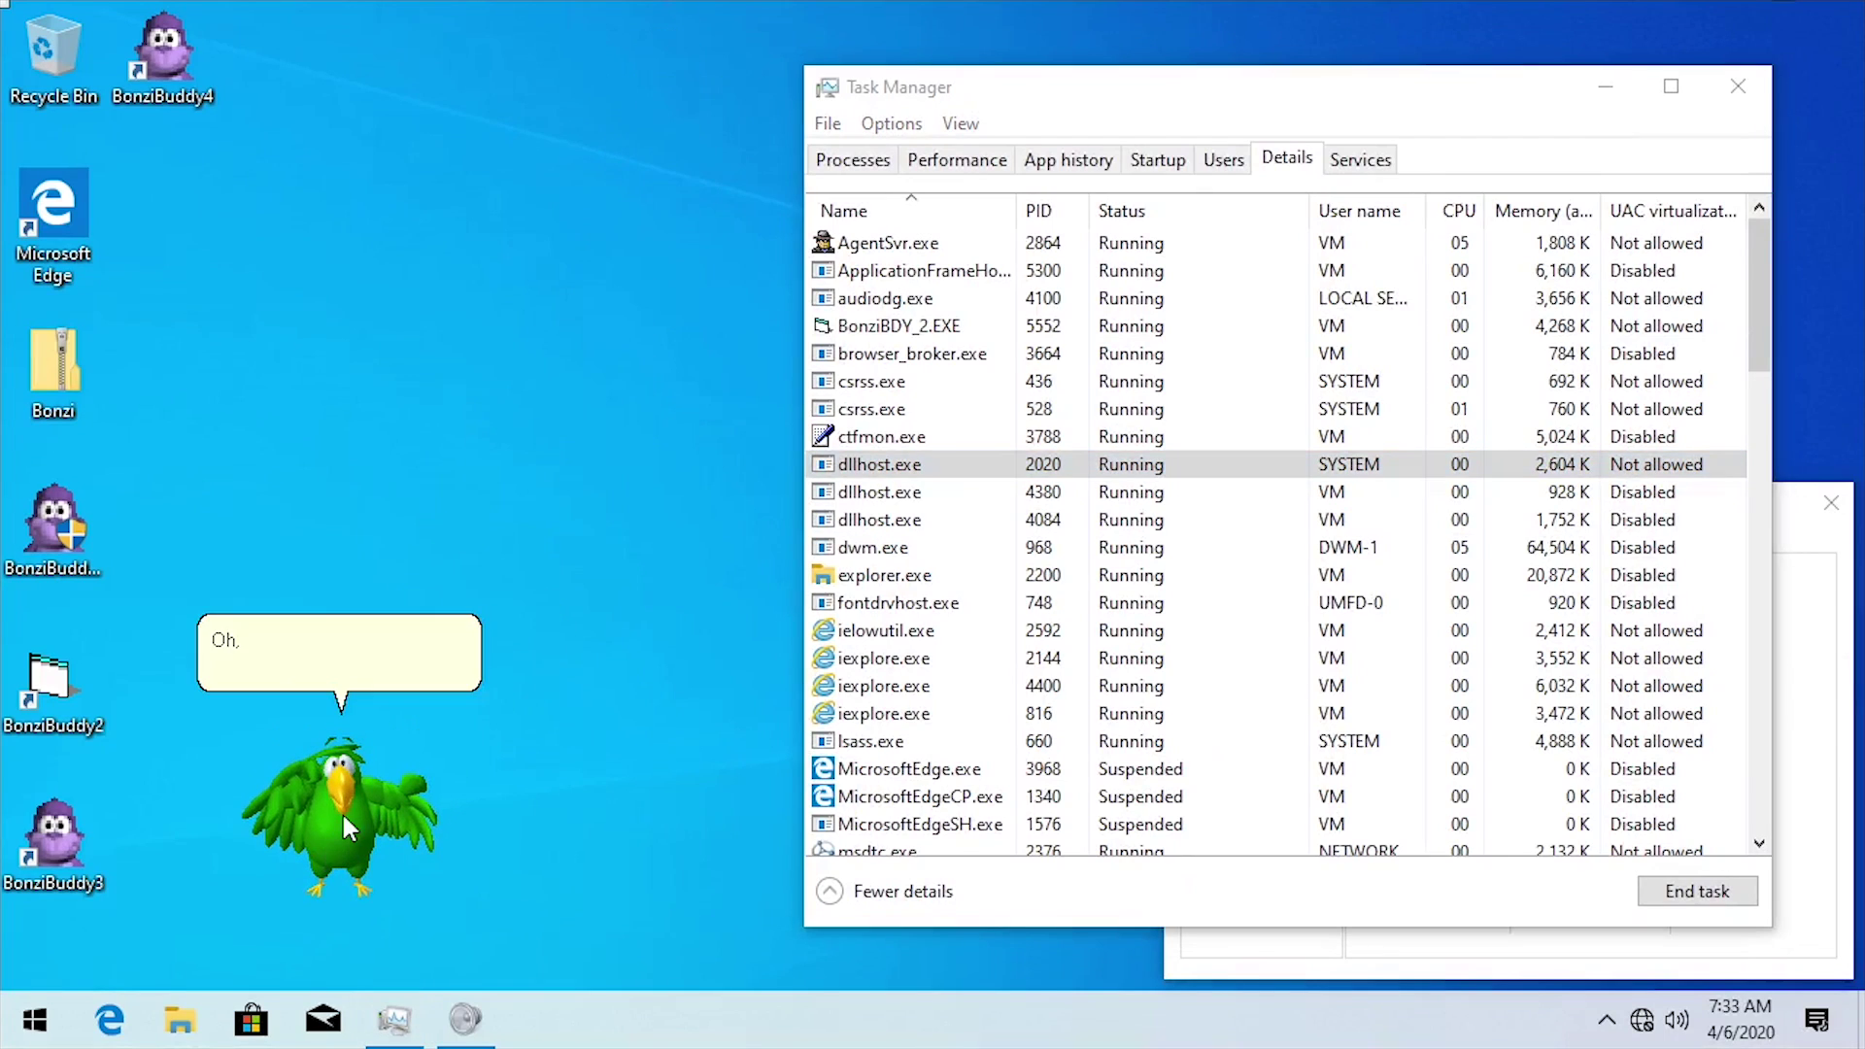
pyautogui.rightClick(469, 795)
pyautogui.click(464, 858)
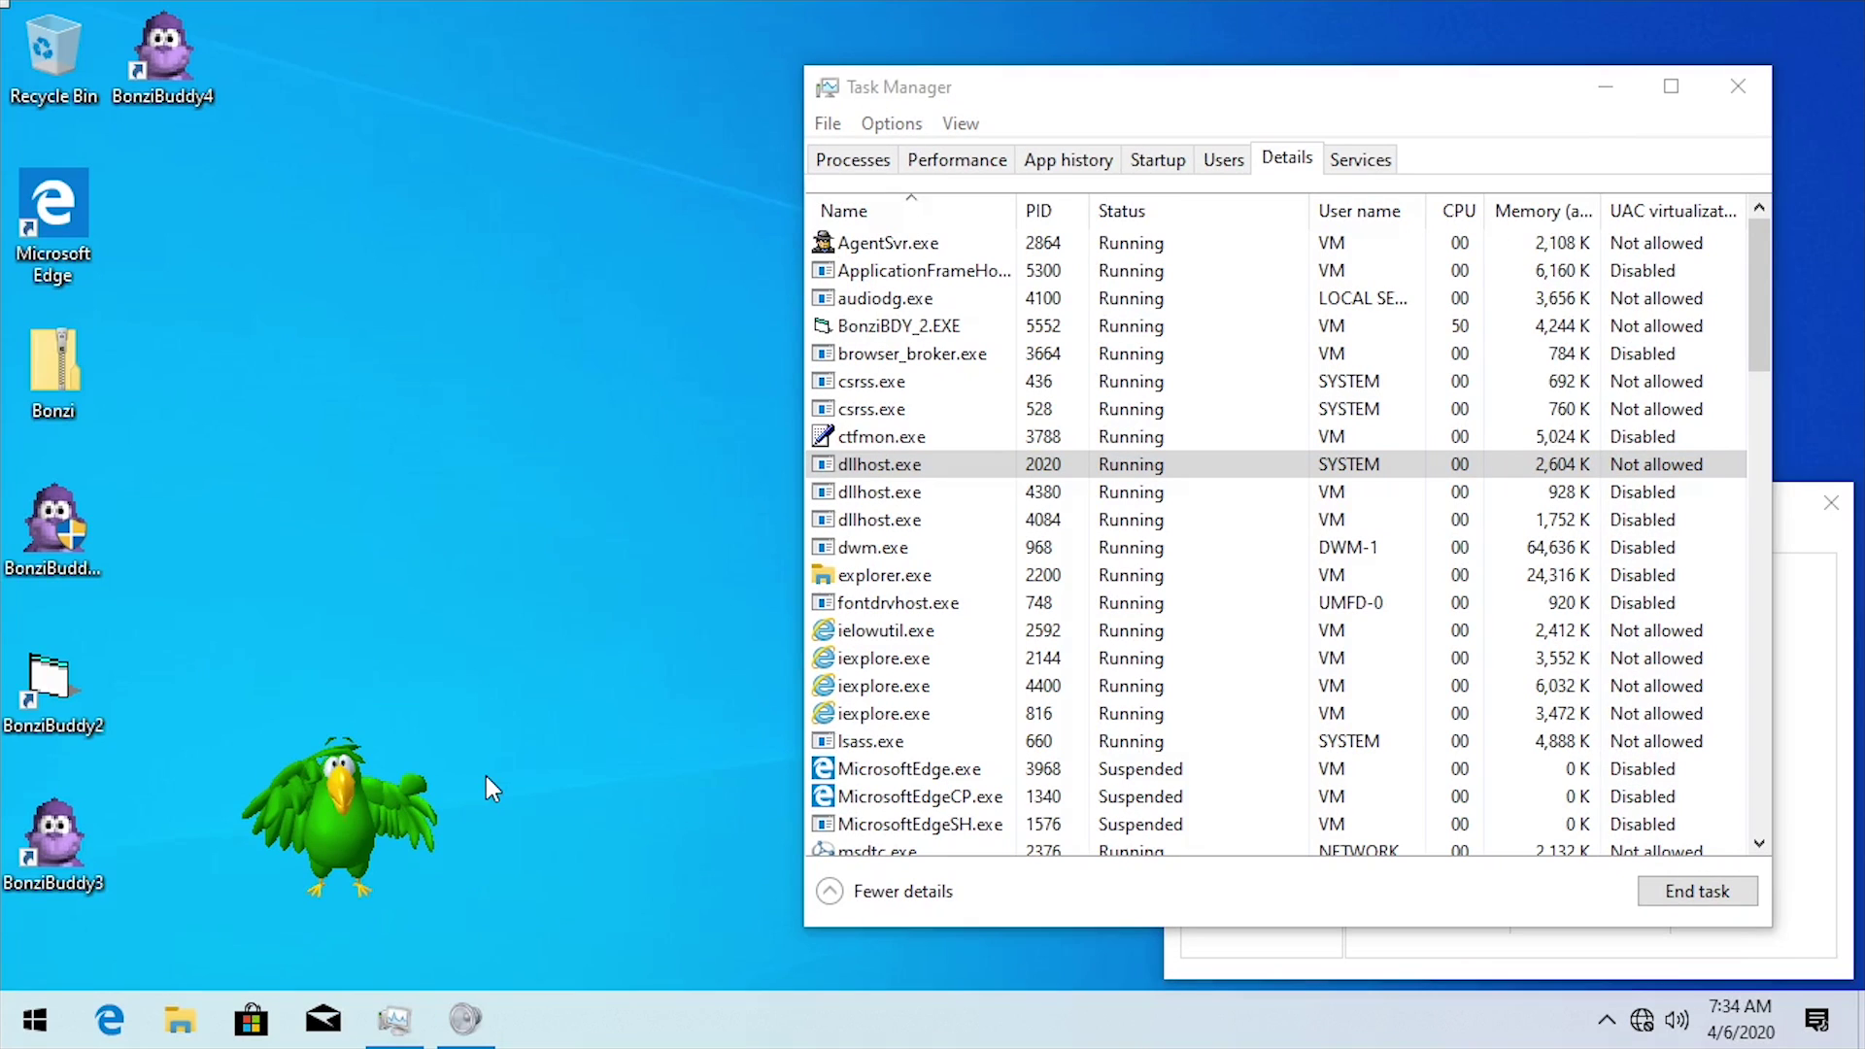
# - Try to launch BonziBuddy3 from its desktop shortcut, and decline the daily Internet connection offer
pyautogui.doubleClick(54, 831)
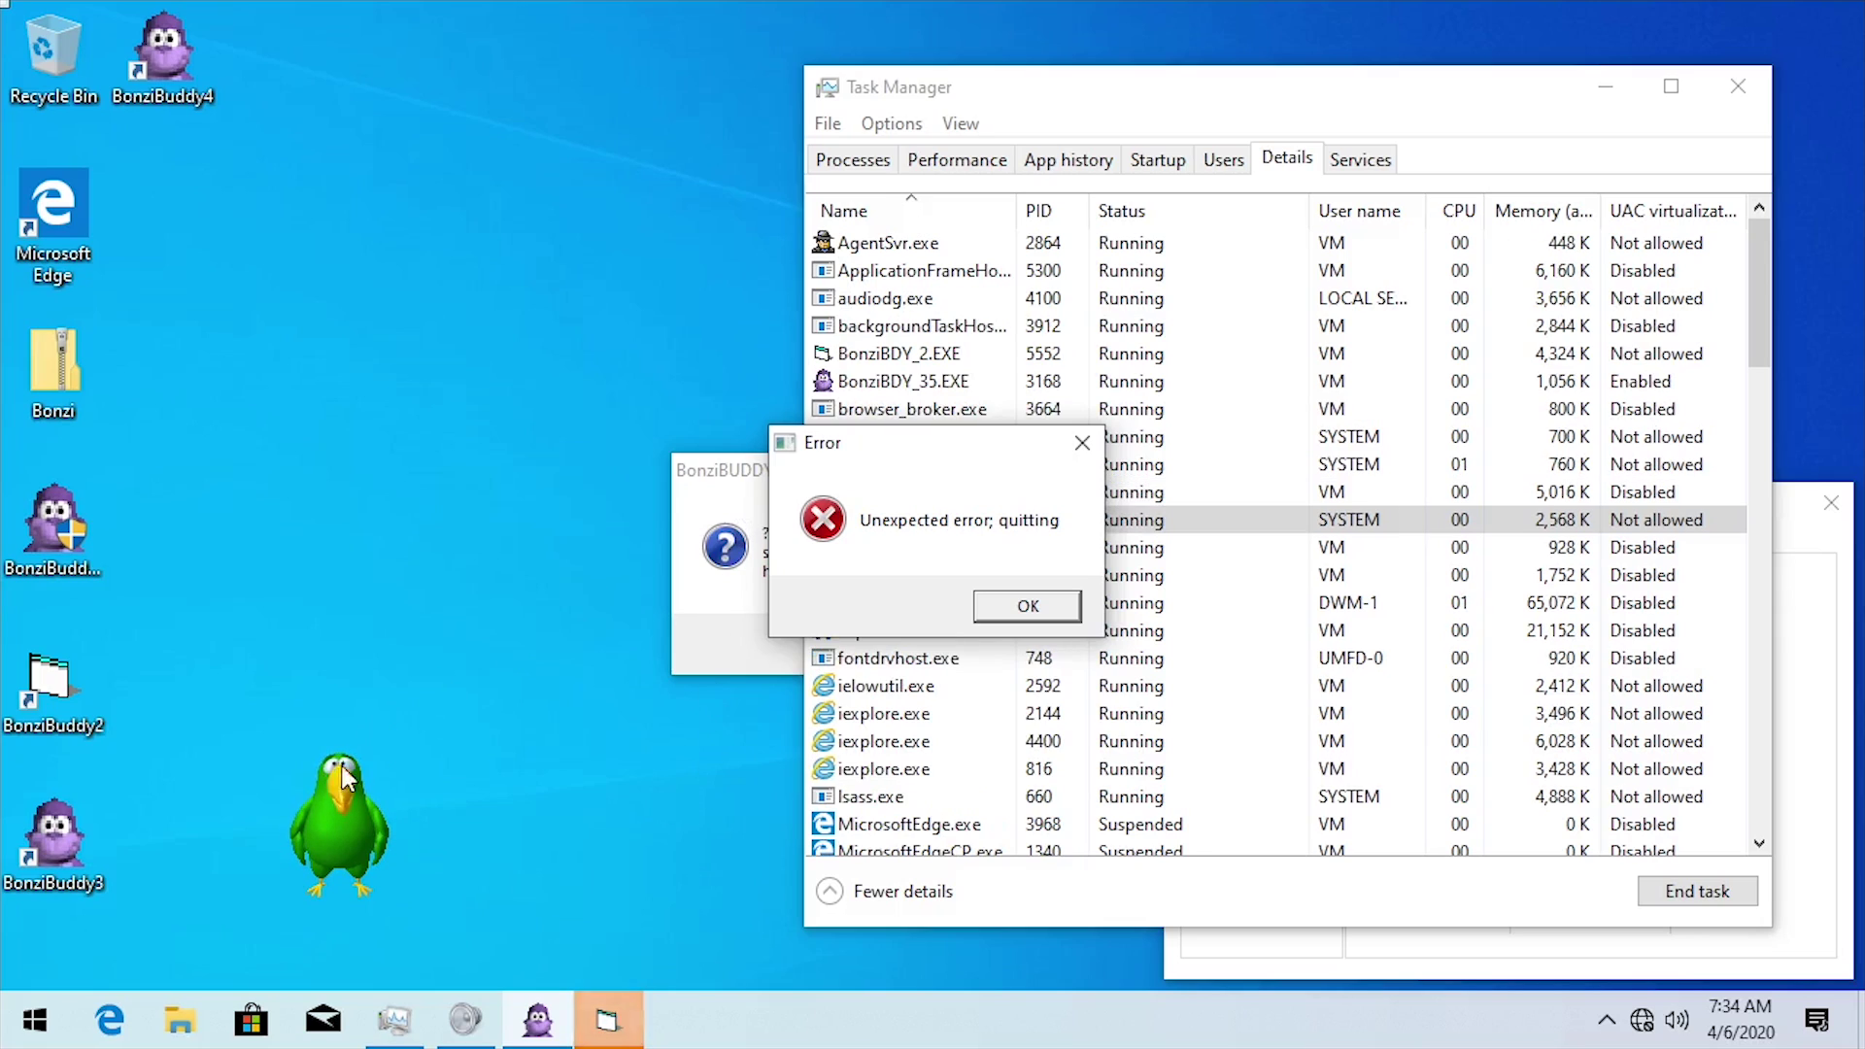
pyautogui.click(983, 610)
pyautogui.moveTo(726, 470); pyautogui.dragTo(223, 464)
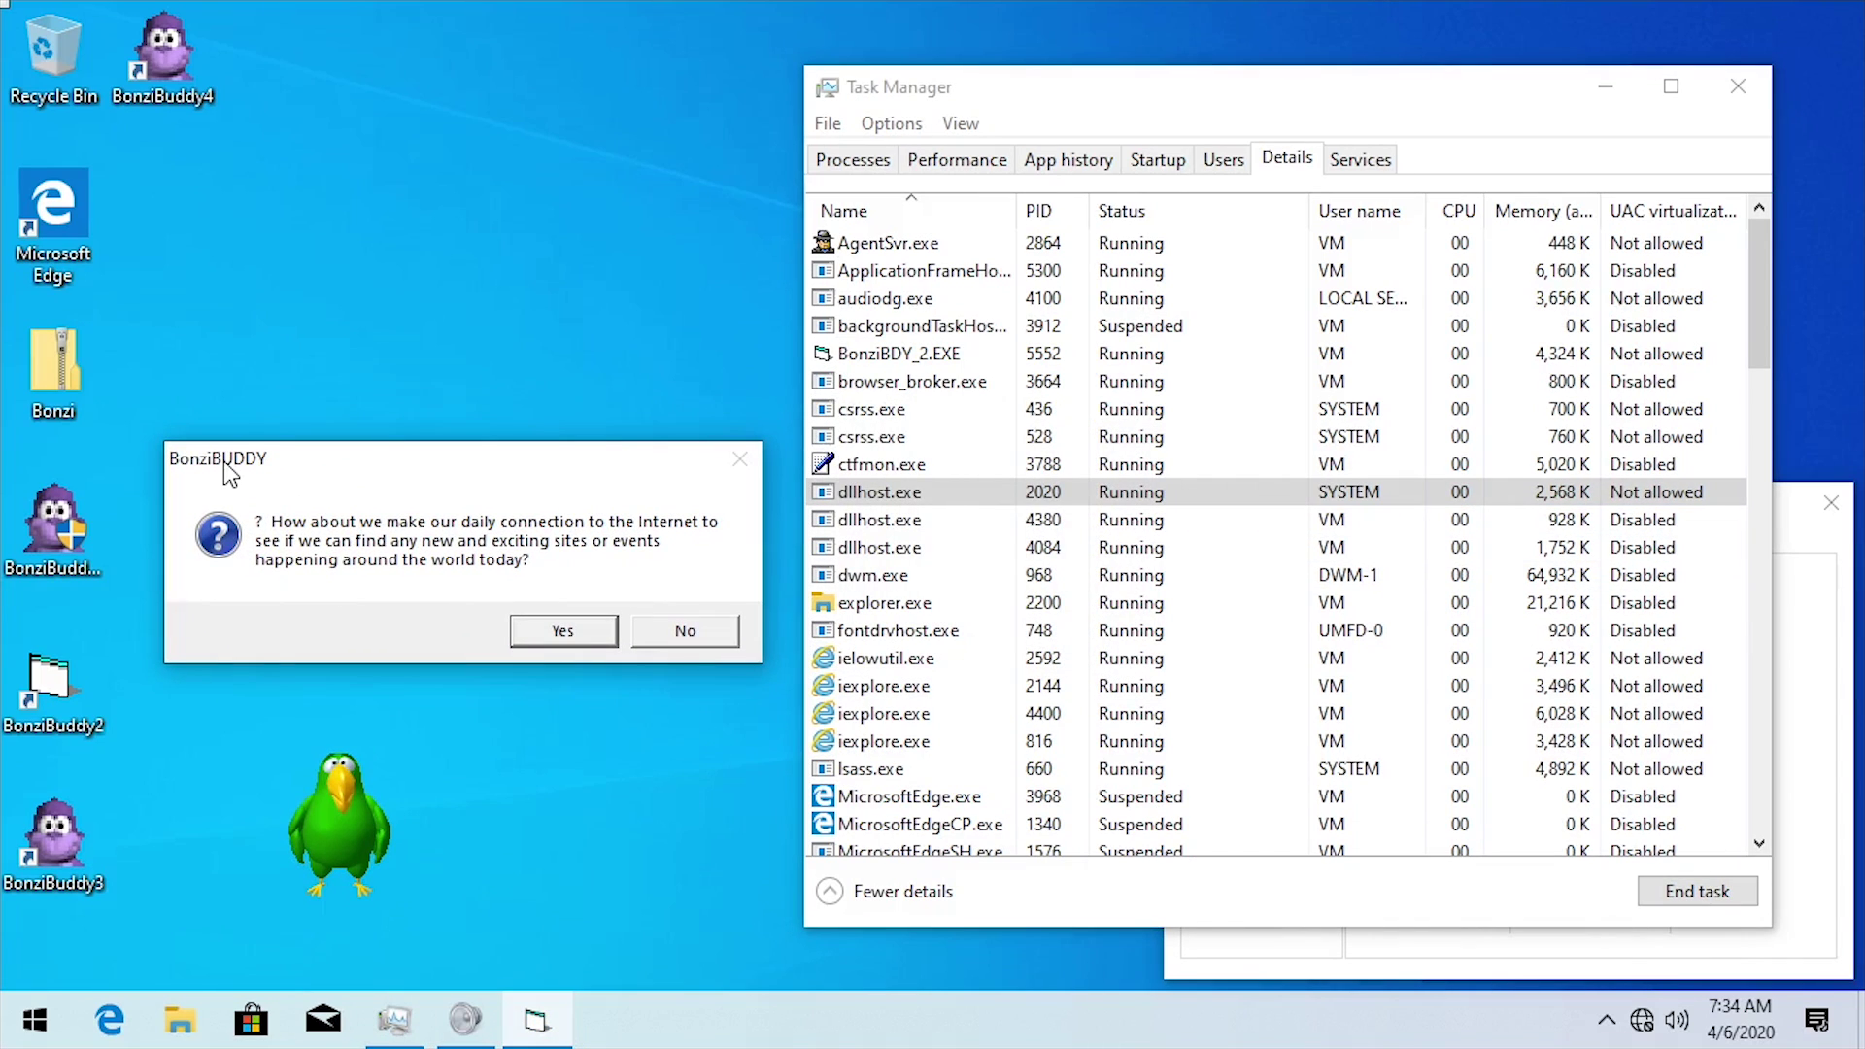
pyautogui.click(685, 632)
# - Run BonziBuddy3 as administrator and unmute Microsoft Agent Server in the Volume Mixer
pyautogui.rightClick(50, 859)
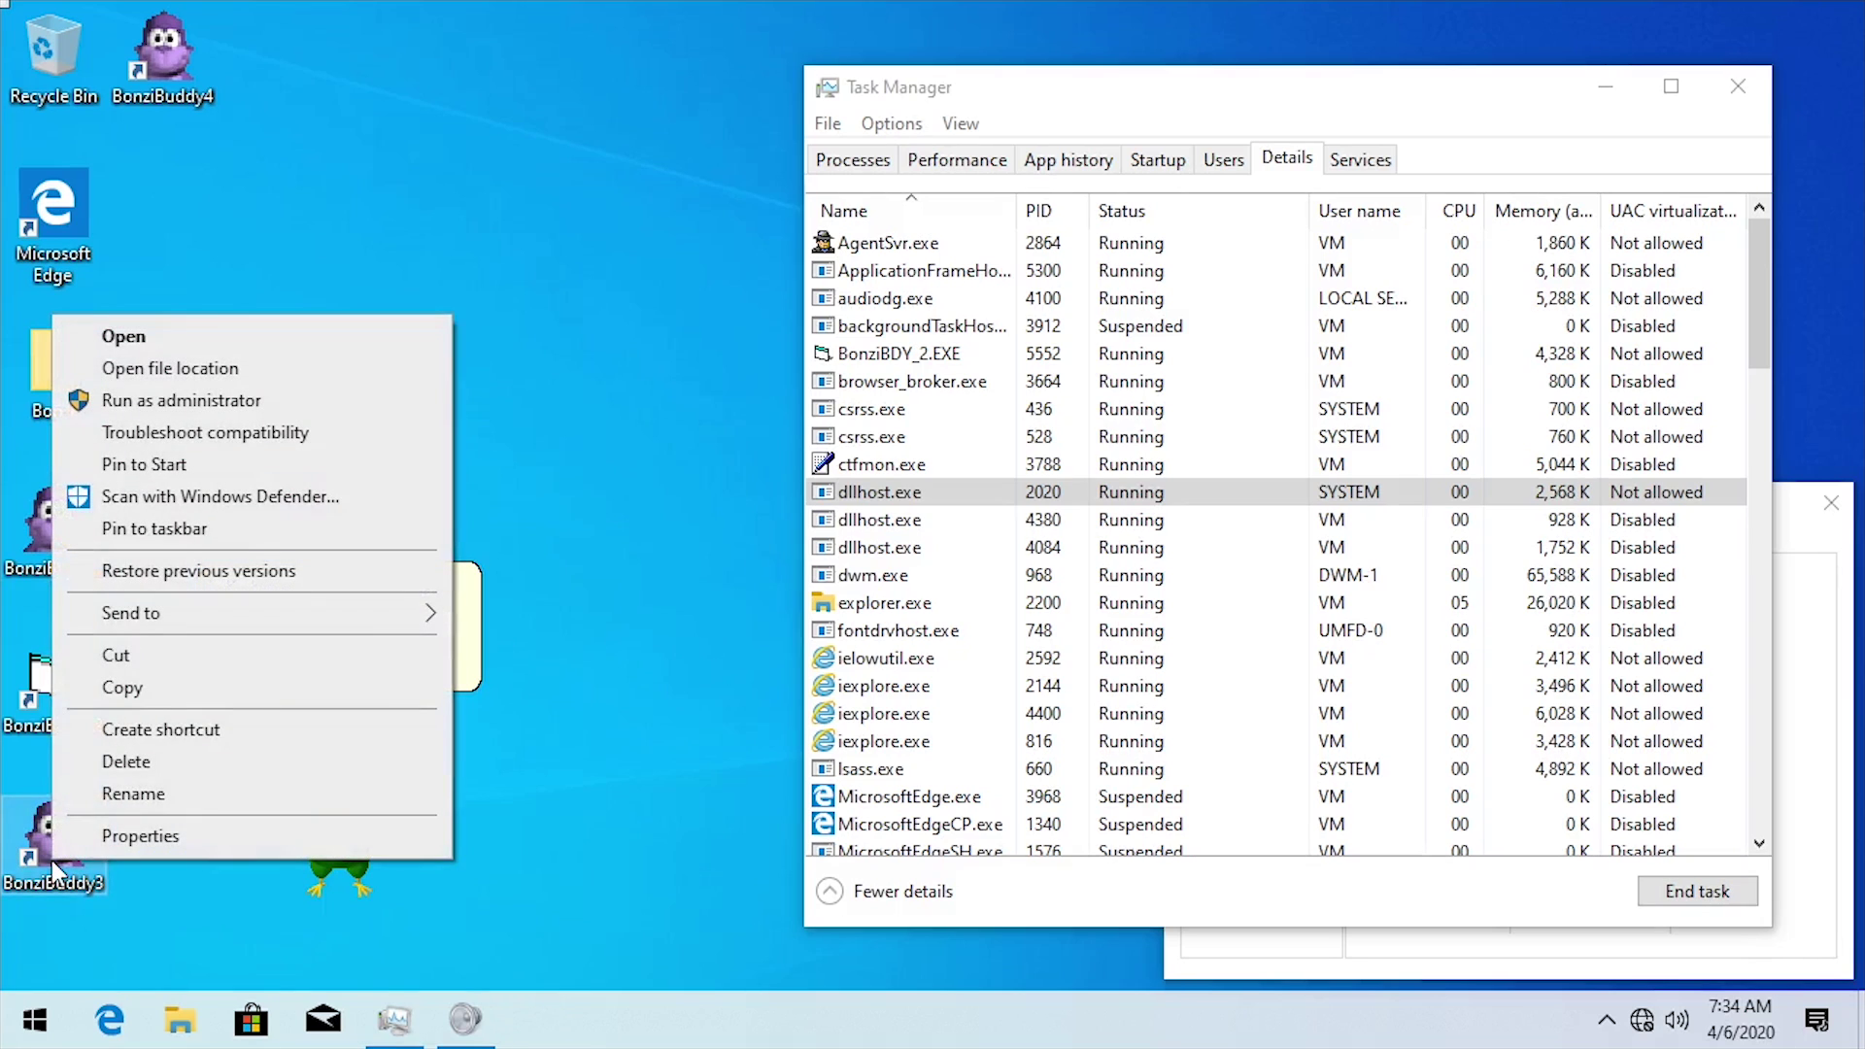
pyautogui.click(109, 418)
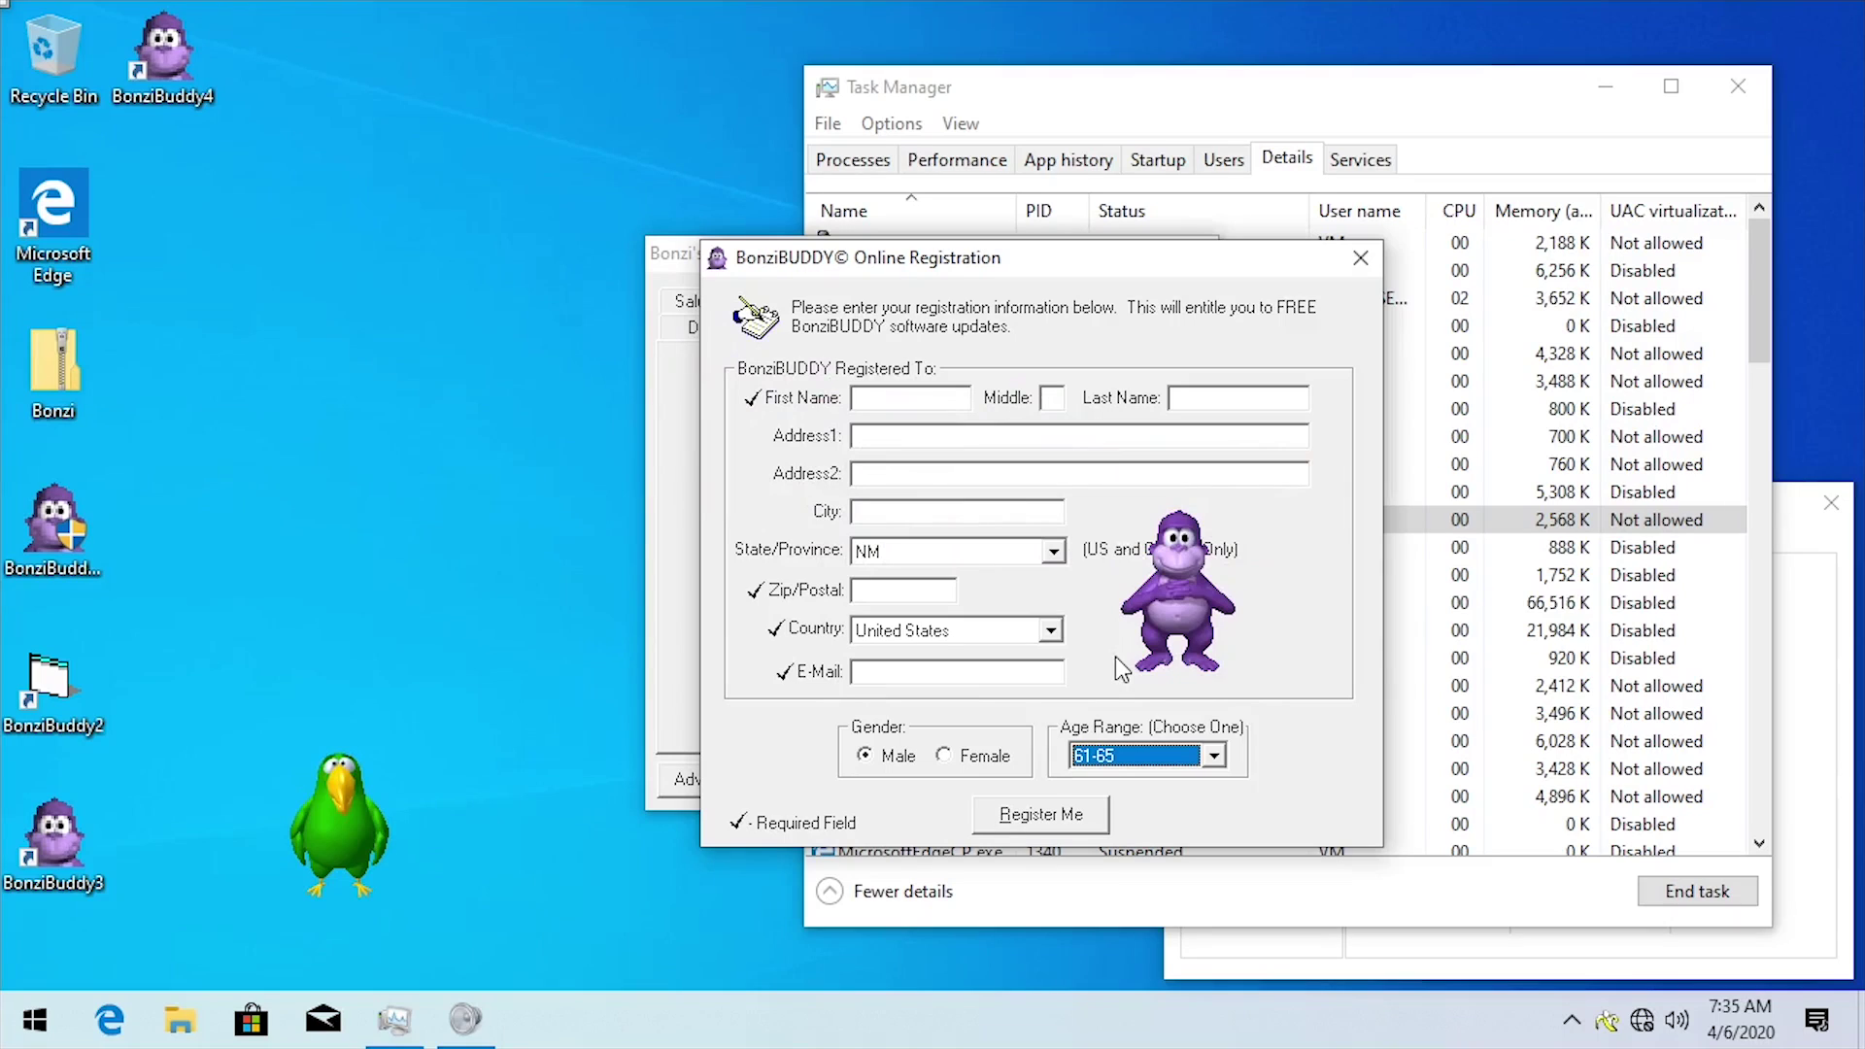
pyautogui.click(1798, 616)
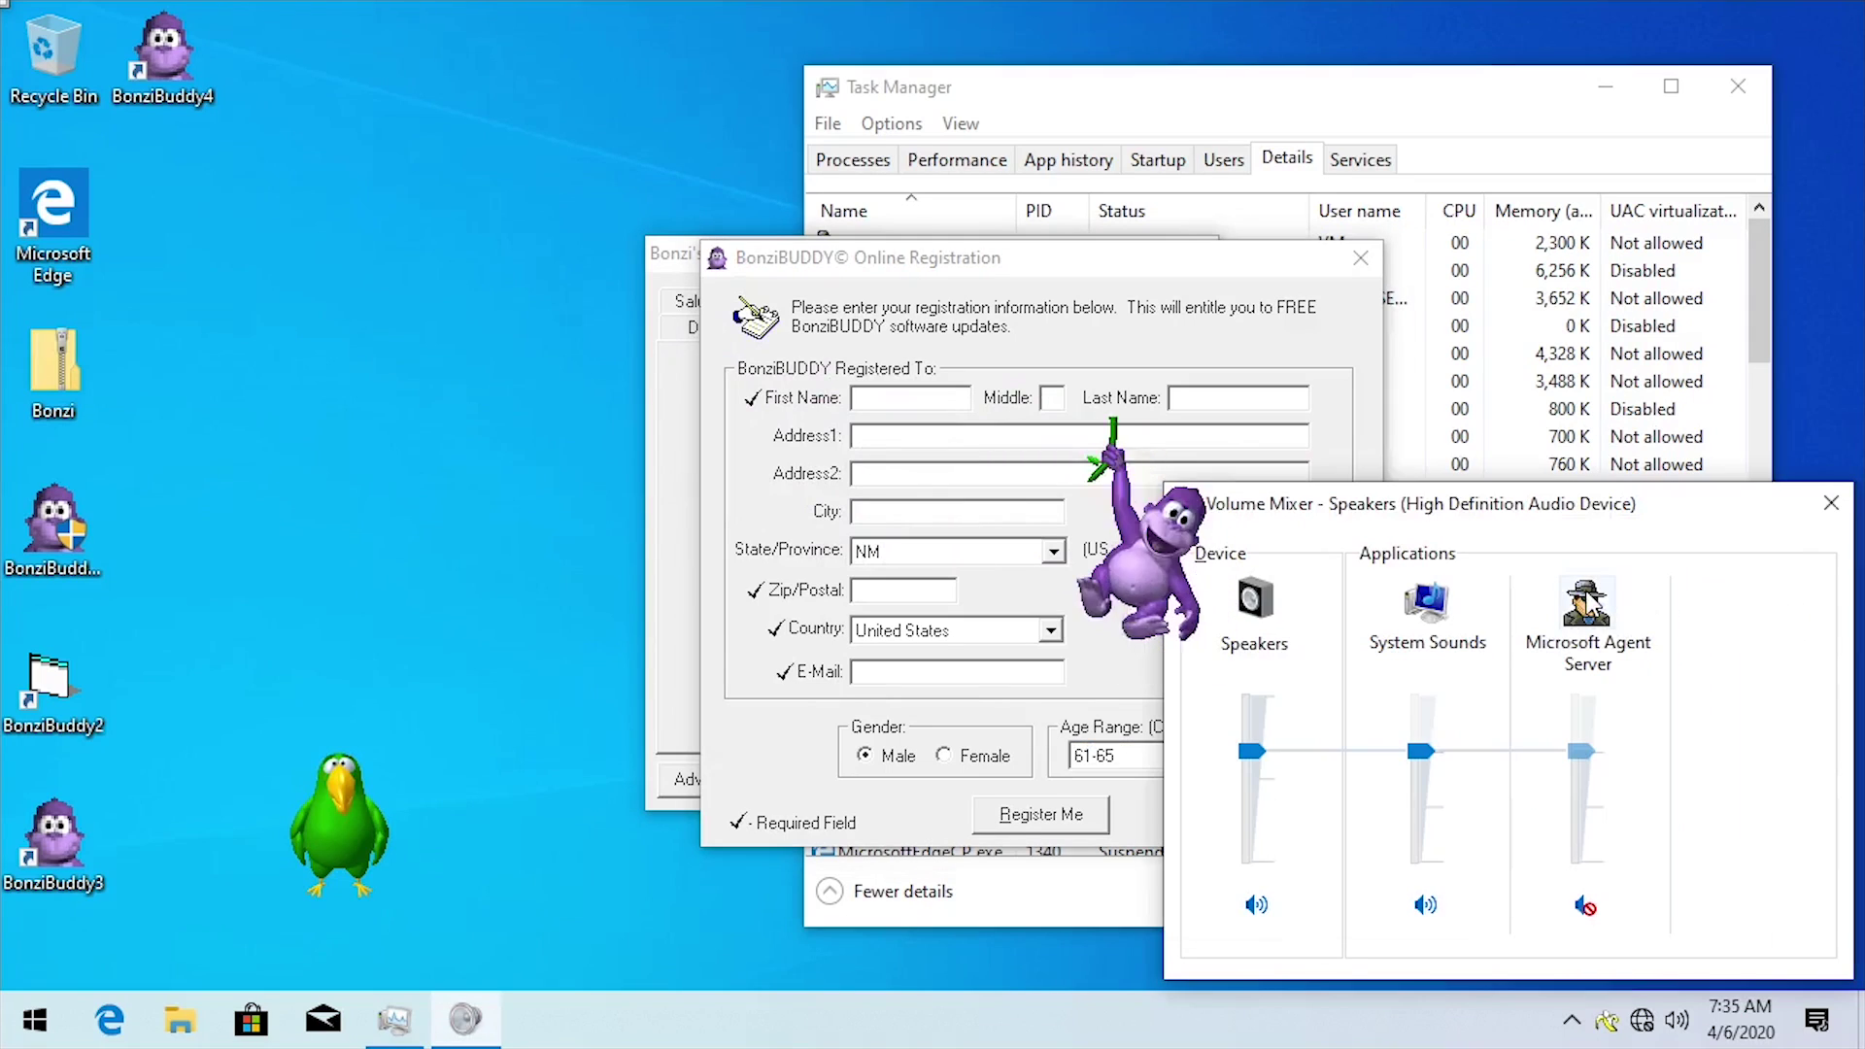
pyautogui.click(1581, 900)
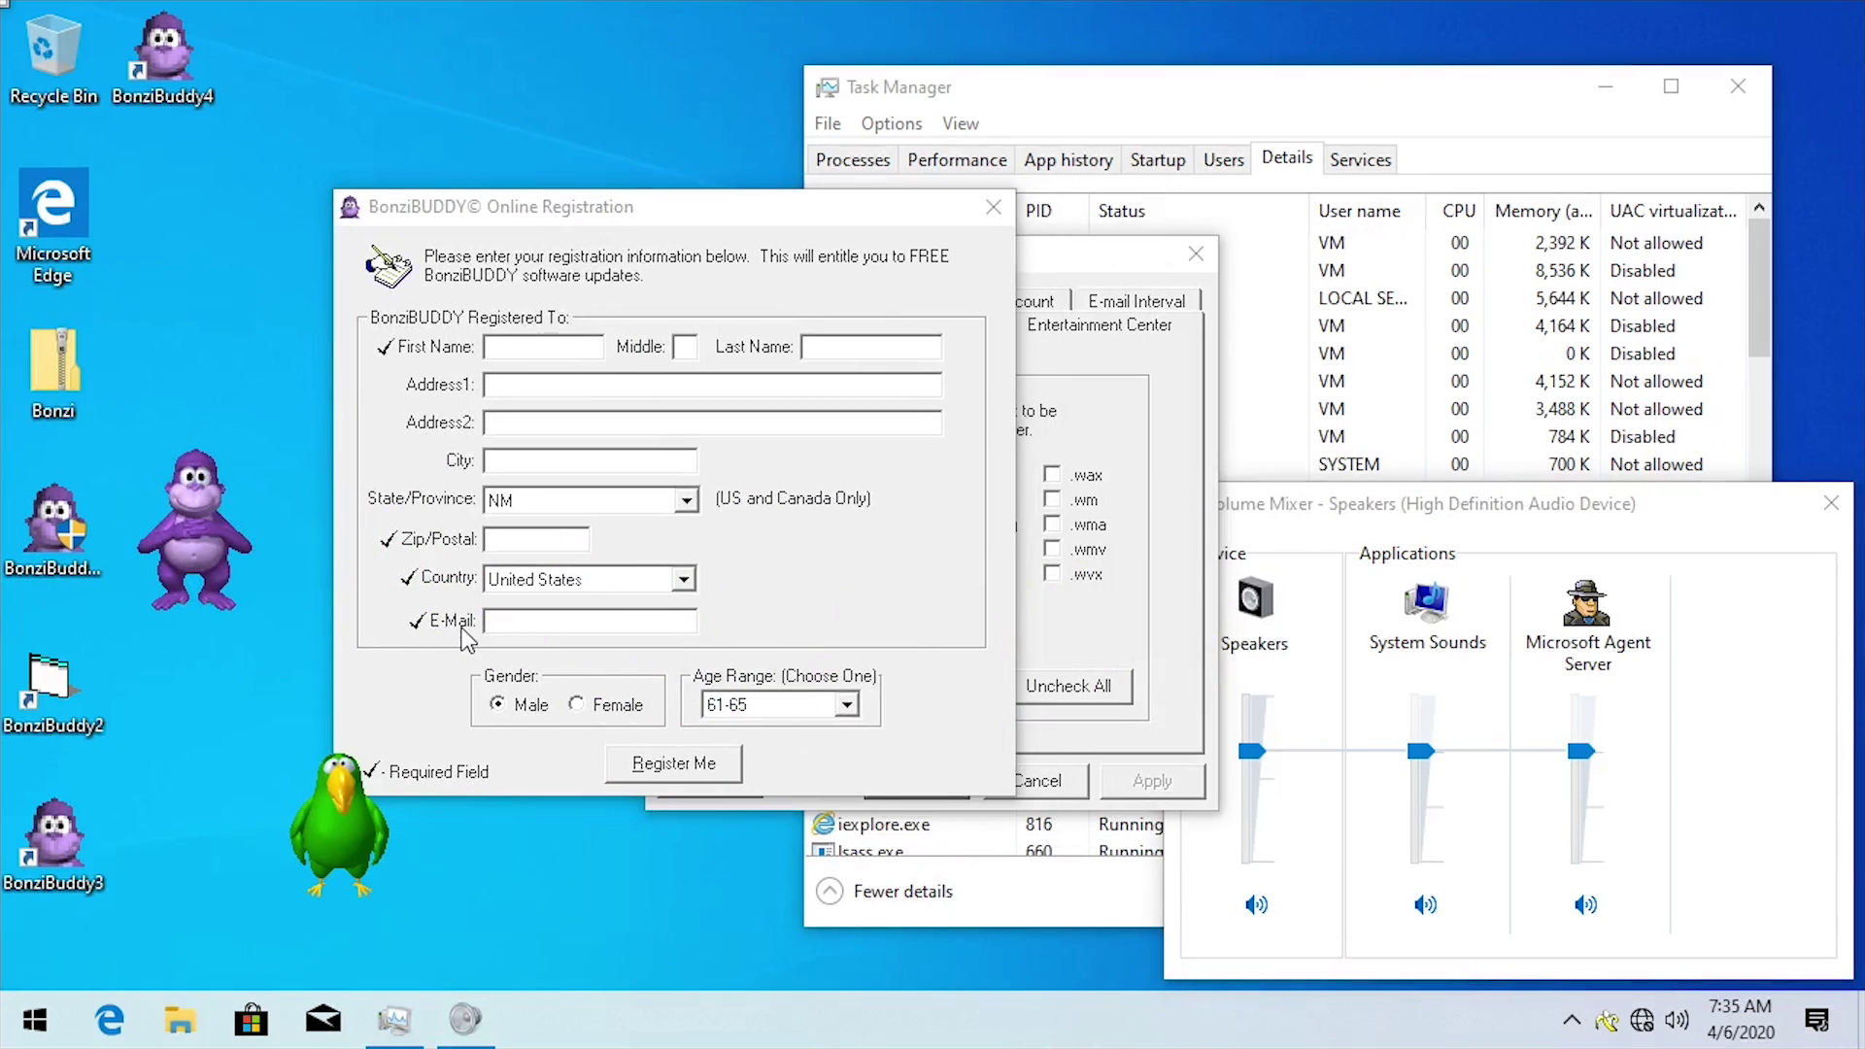
# - Close the BonziBUDDY Online Registration form without registering and accept Bonzi's Options and Settings as they are
pyautogui.moveTo(209, 578); pyautogui.dragTo(169, 523)
pyautogui.click(992, 208)
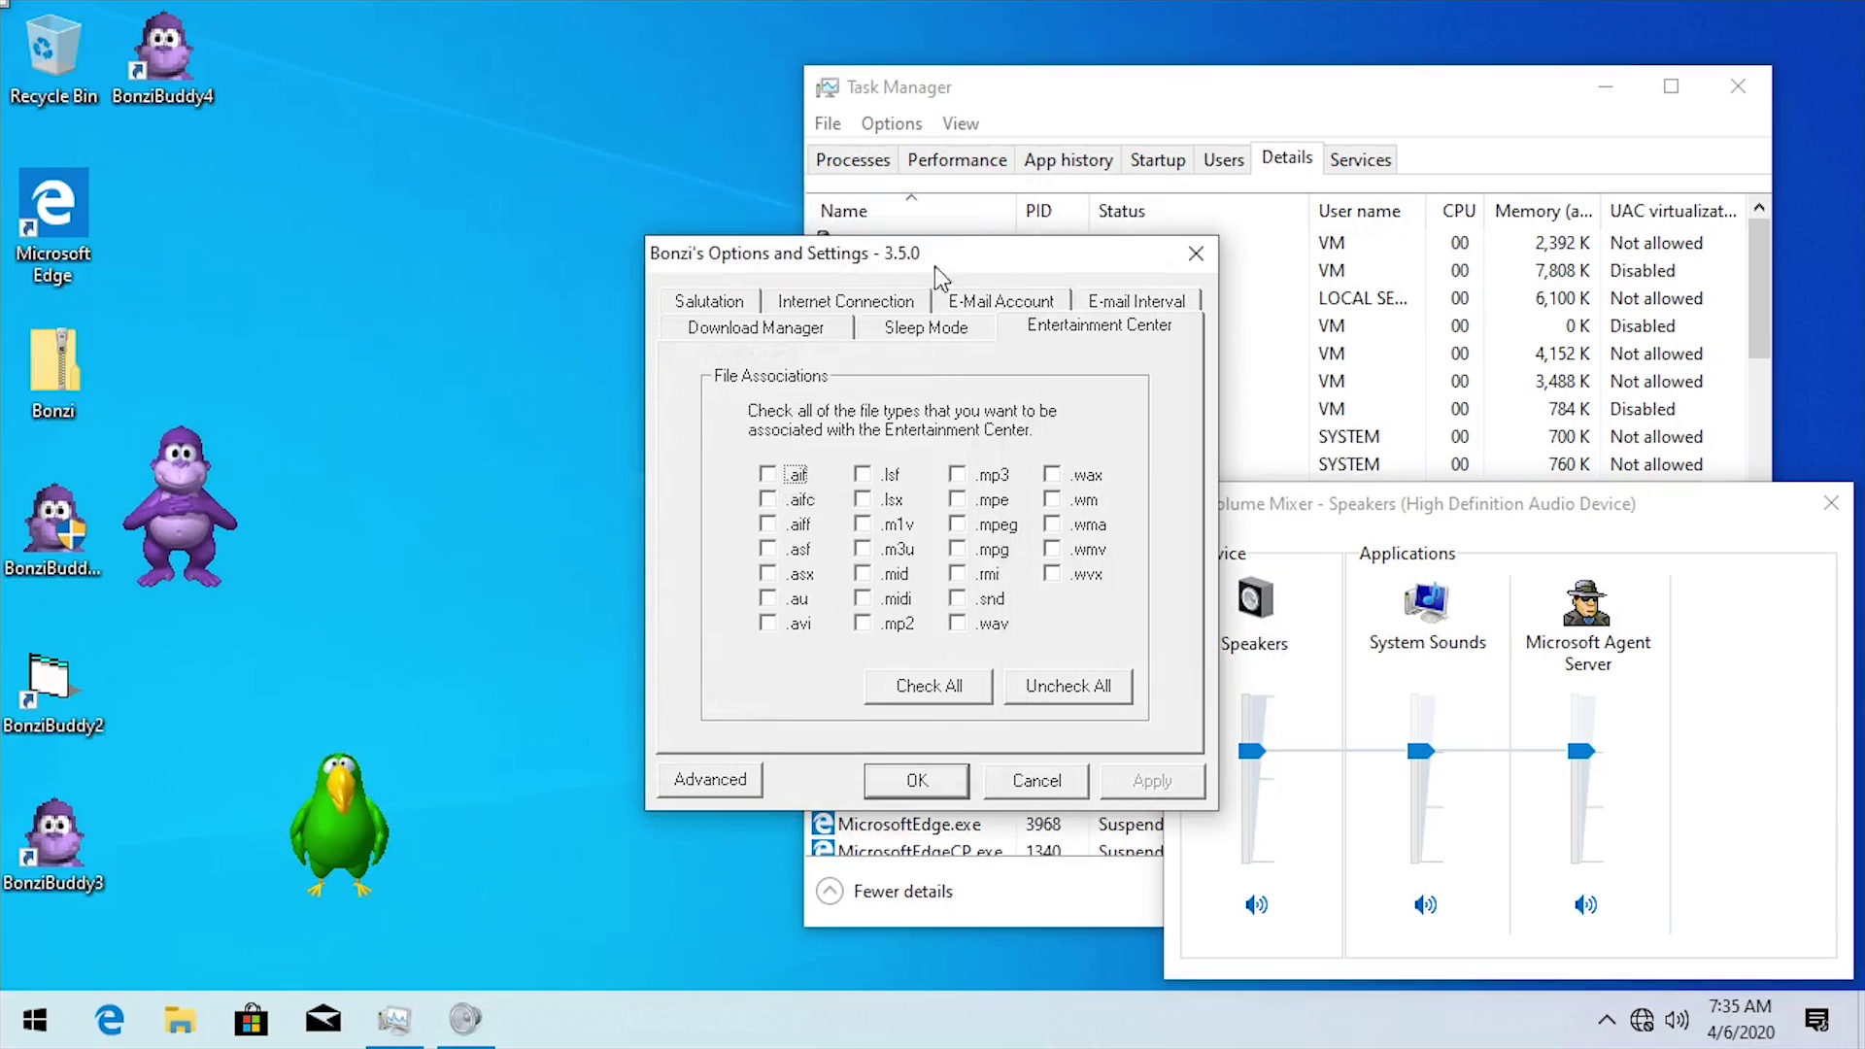
pyautogui.click(917, 780)
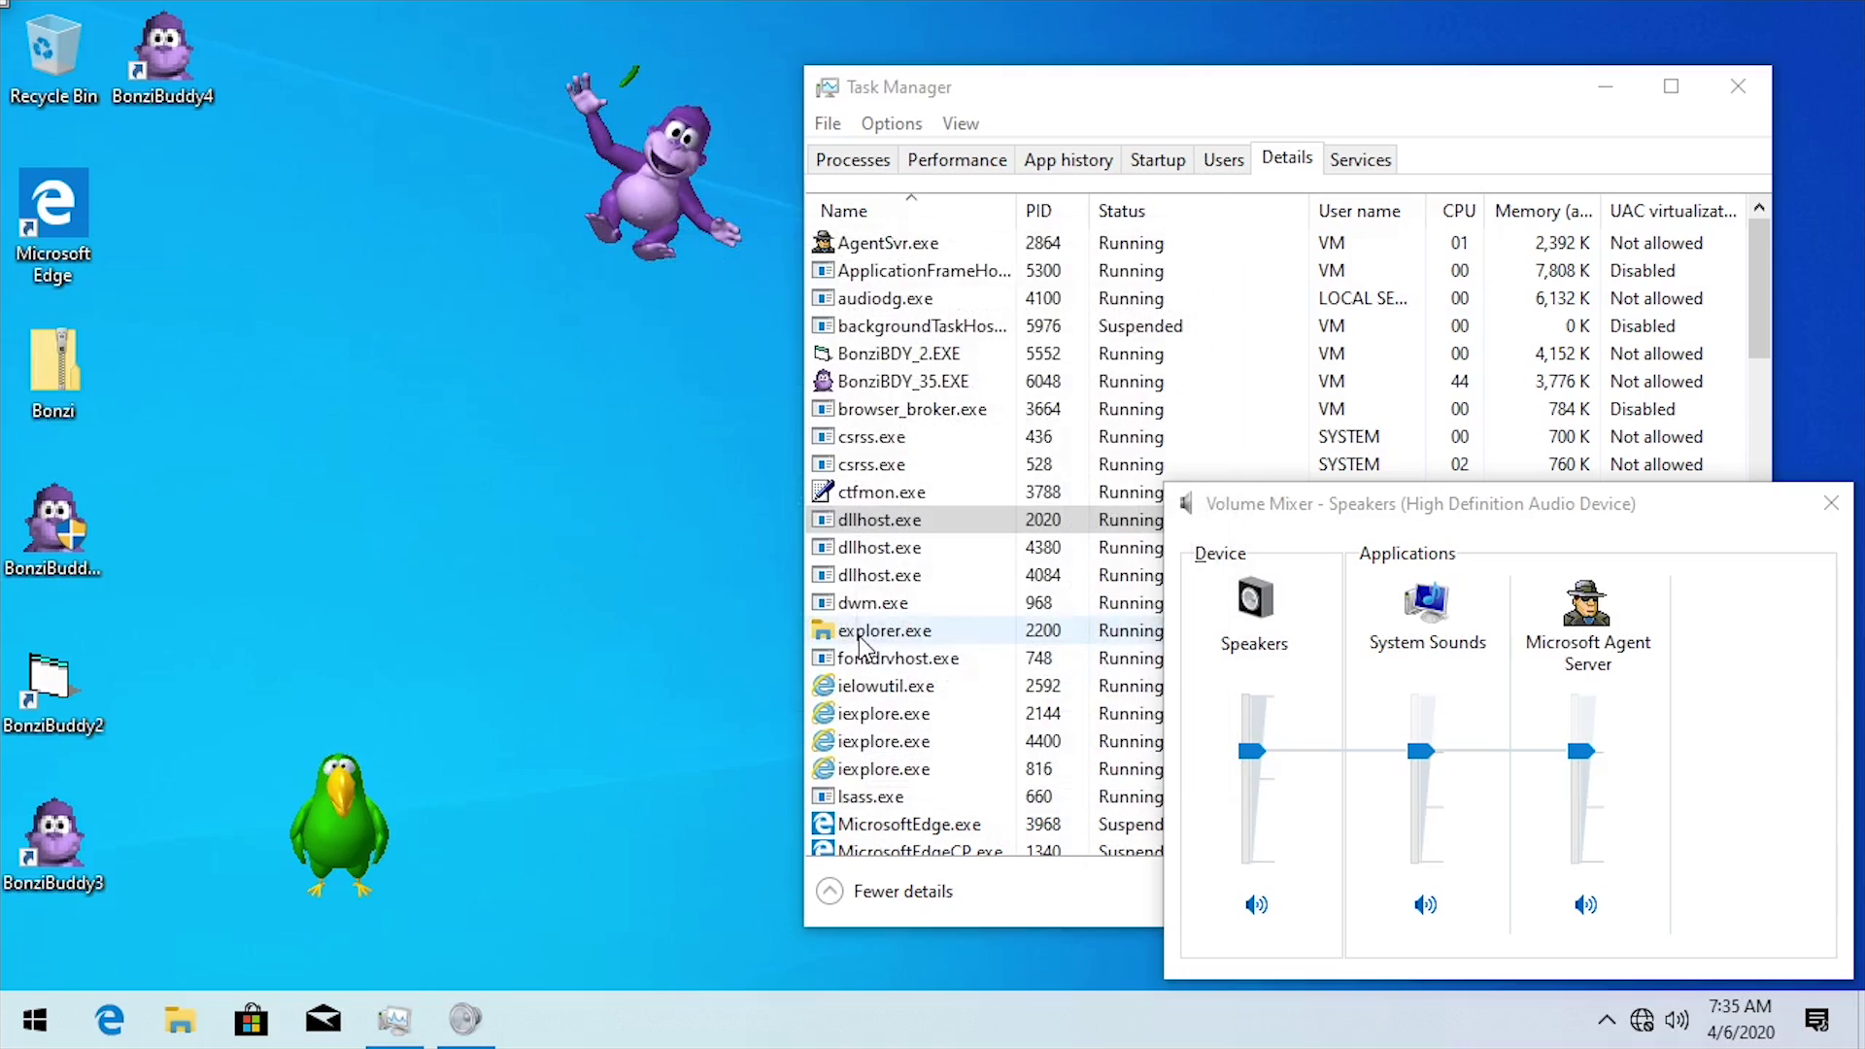
pyautogui.moveTo(703, 223); pyautogui.dragTo(625, 216)
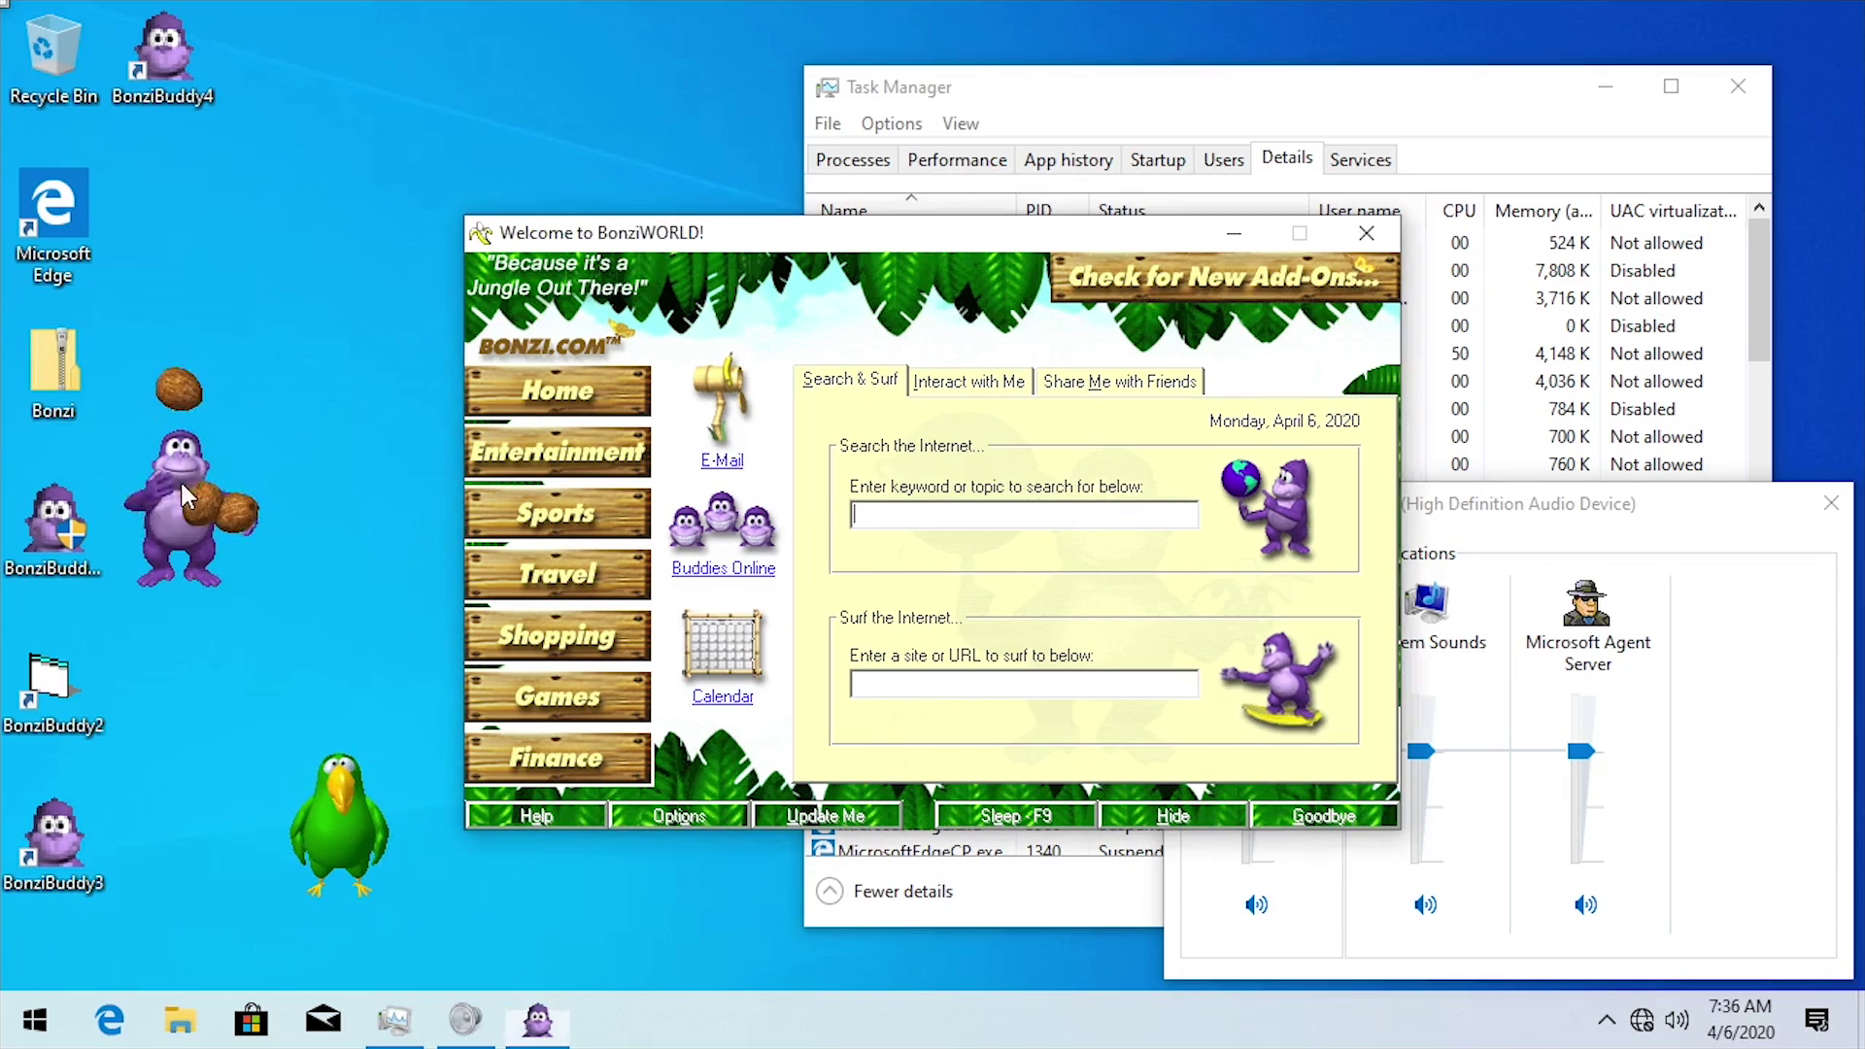
# - Reopen BonziWORLD from the purple gorilla and look through its Interact with Me and Share Me with Friends pages
pyautogui.click(1369, 233)
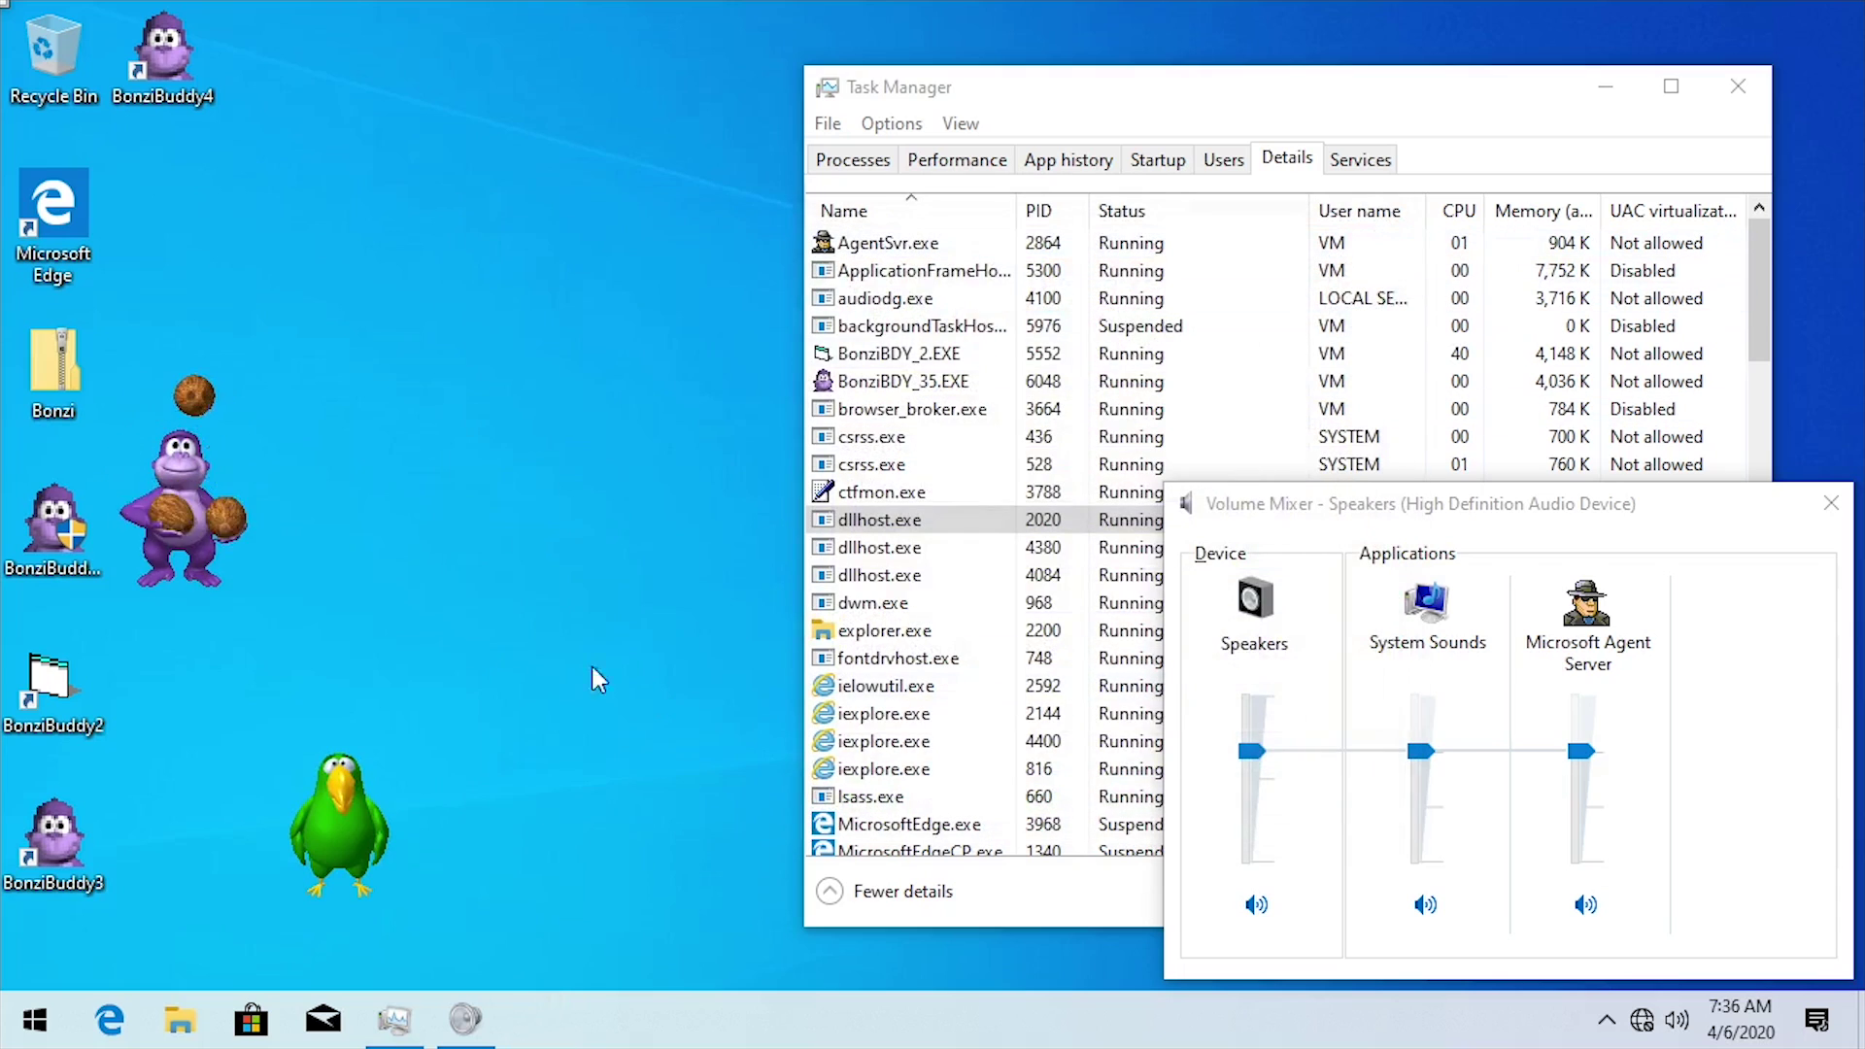
pyautogui.doubleClick(168, 504)
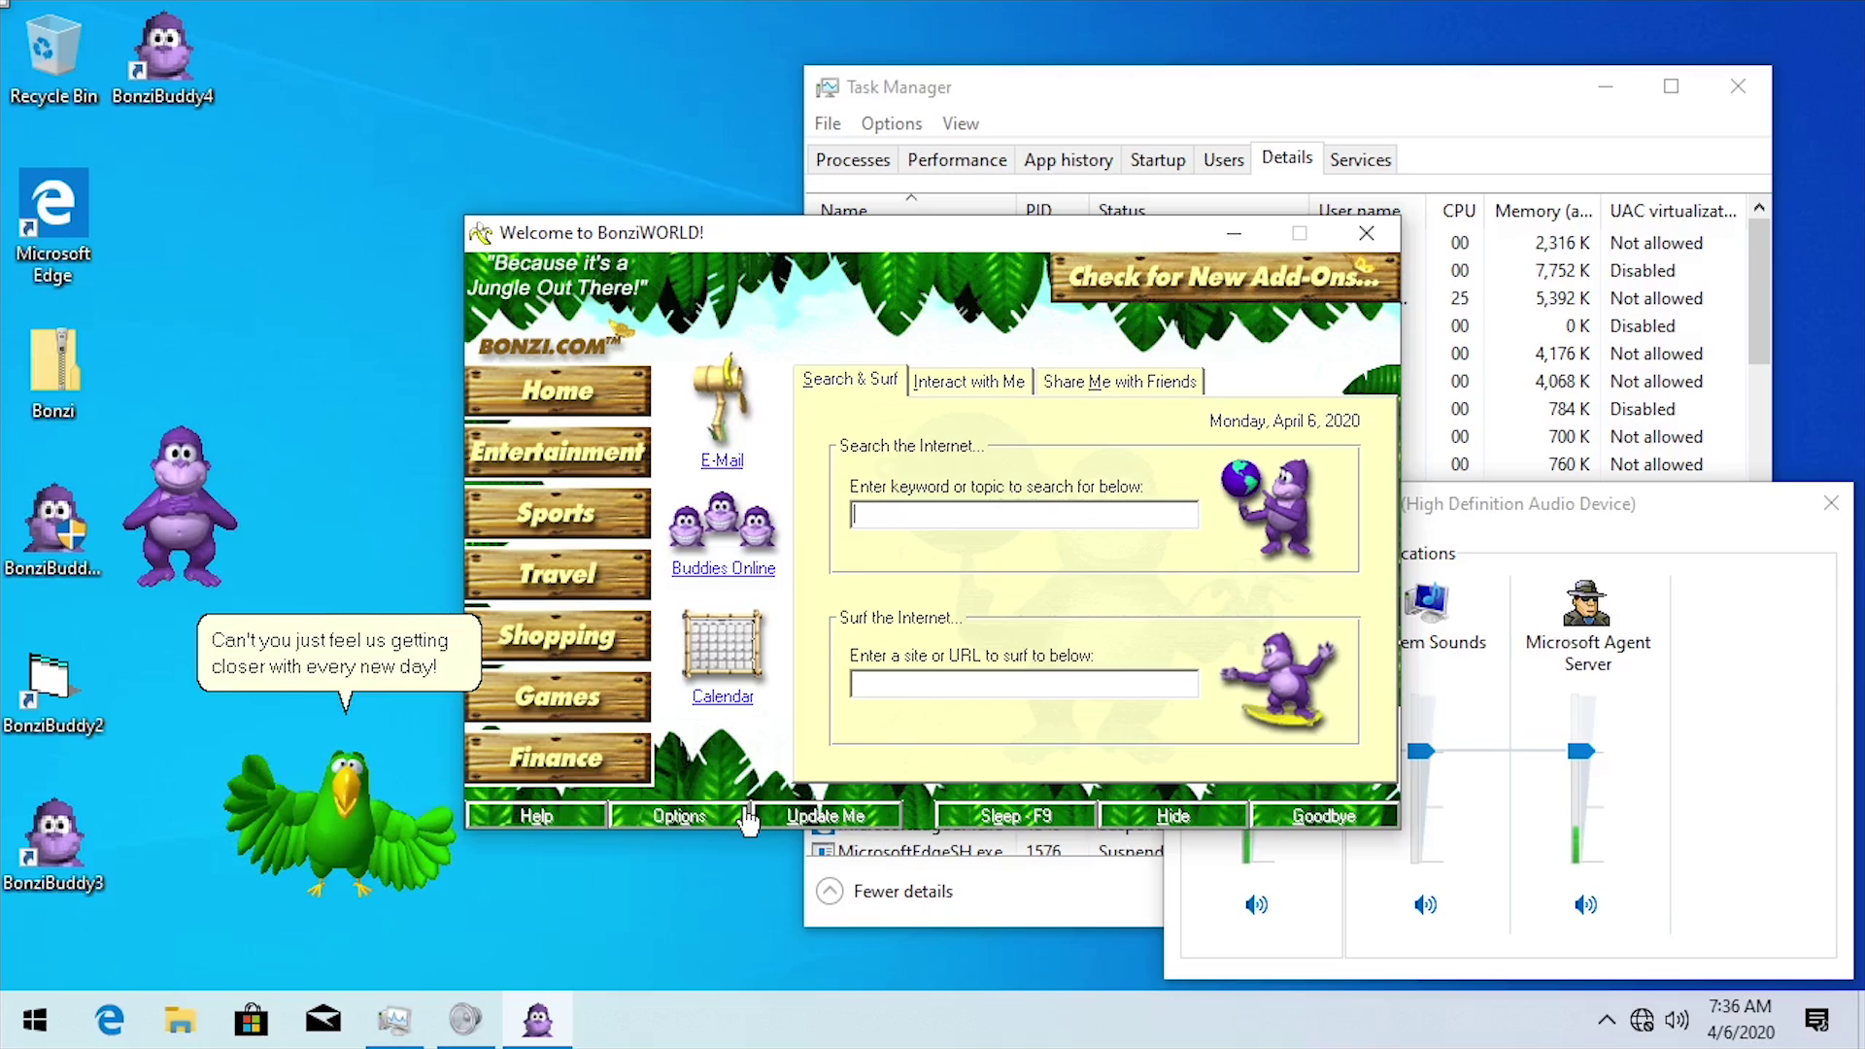
pyautogui.click(969, 380)
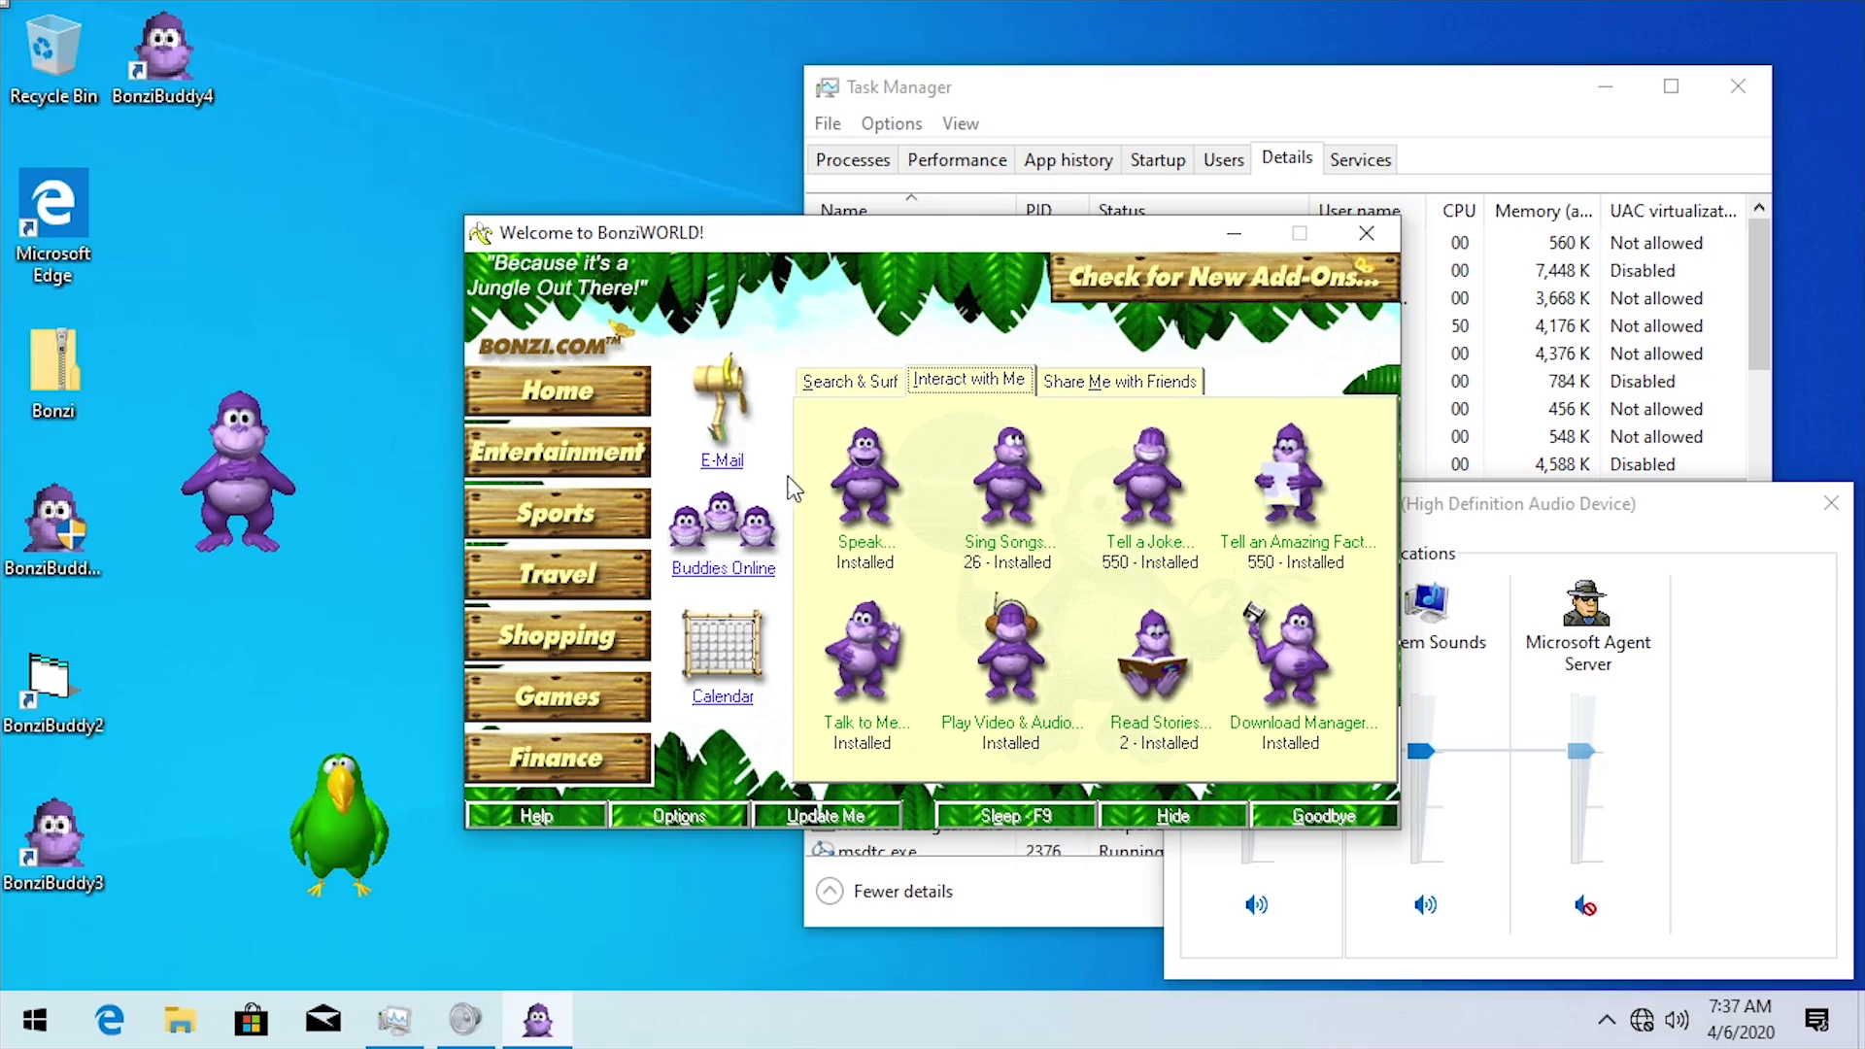
pyautogui.click(1107, 382)
pyautogui.click(971, 381)
# - Open Bonzi's Download Manager and enable Integrate Download Manager with Internet Explorer in its options
pyautogui.click(1286, 692)
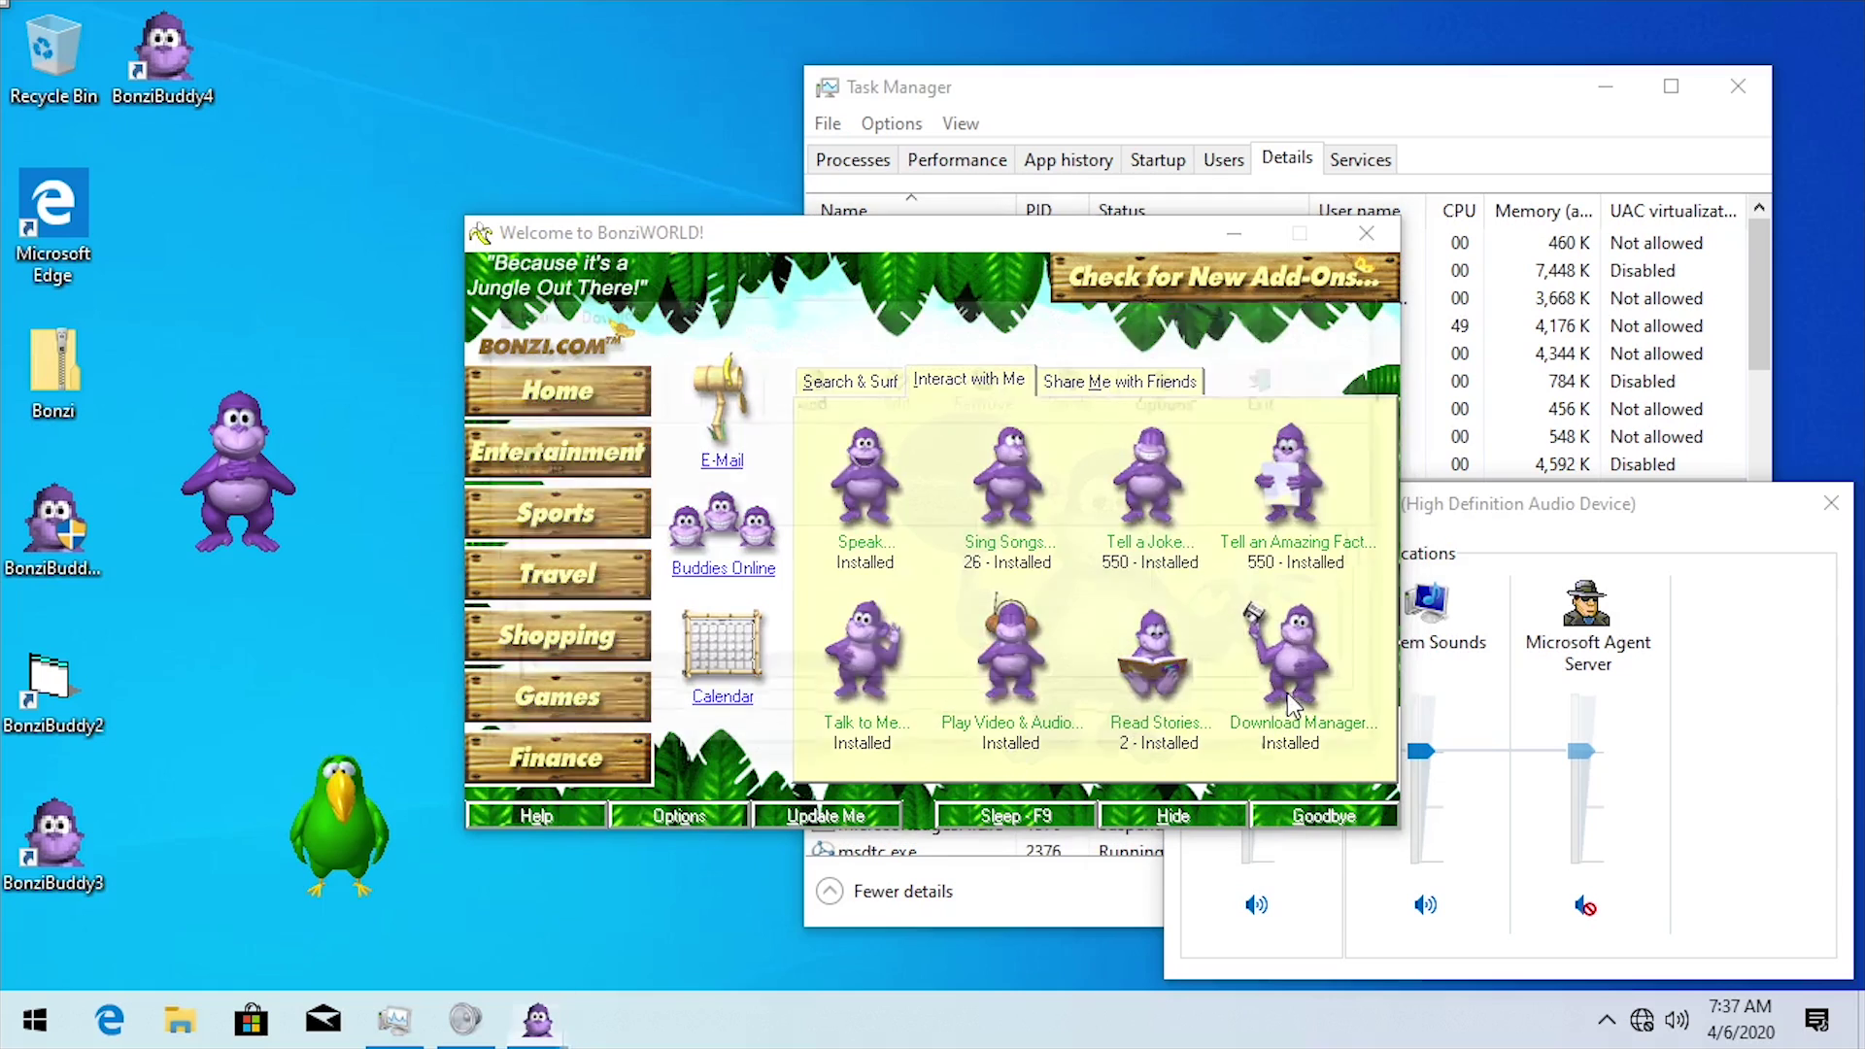
pyautogui.moveTo(675, 334); pyautogui.dragTo(600, 445)
pyautogui.click(470, 453)
pyautogui.click(515, 486)
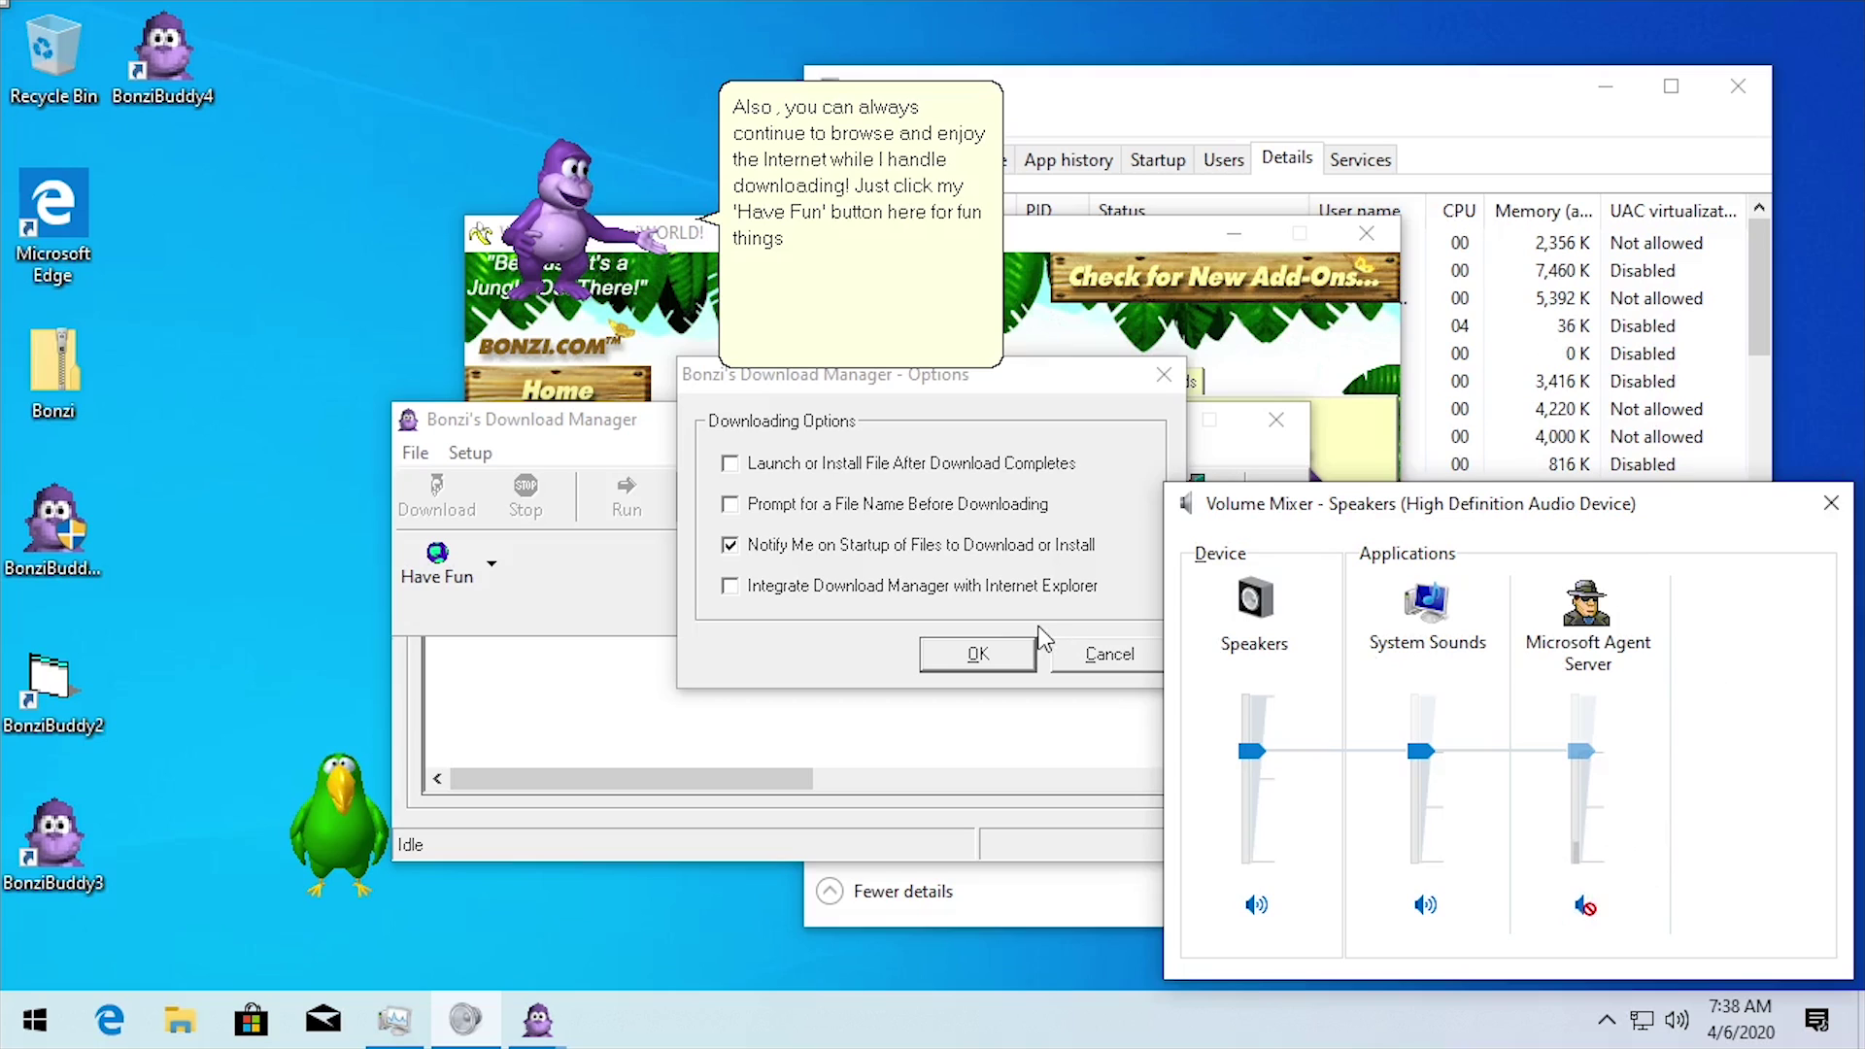
pyautogui.click(737, 594)
pyautogui.click(998, 657)
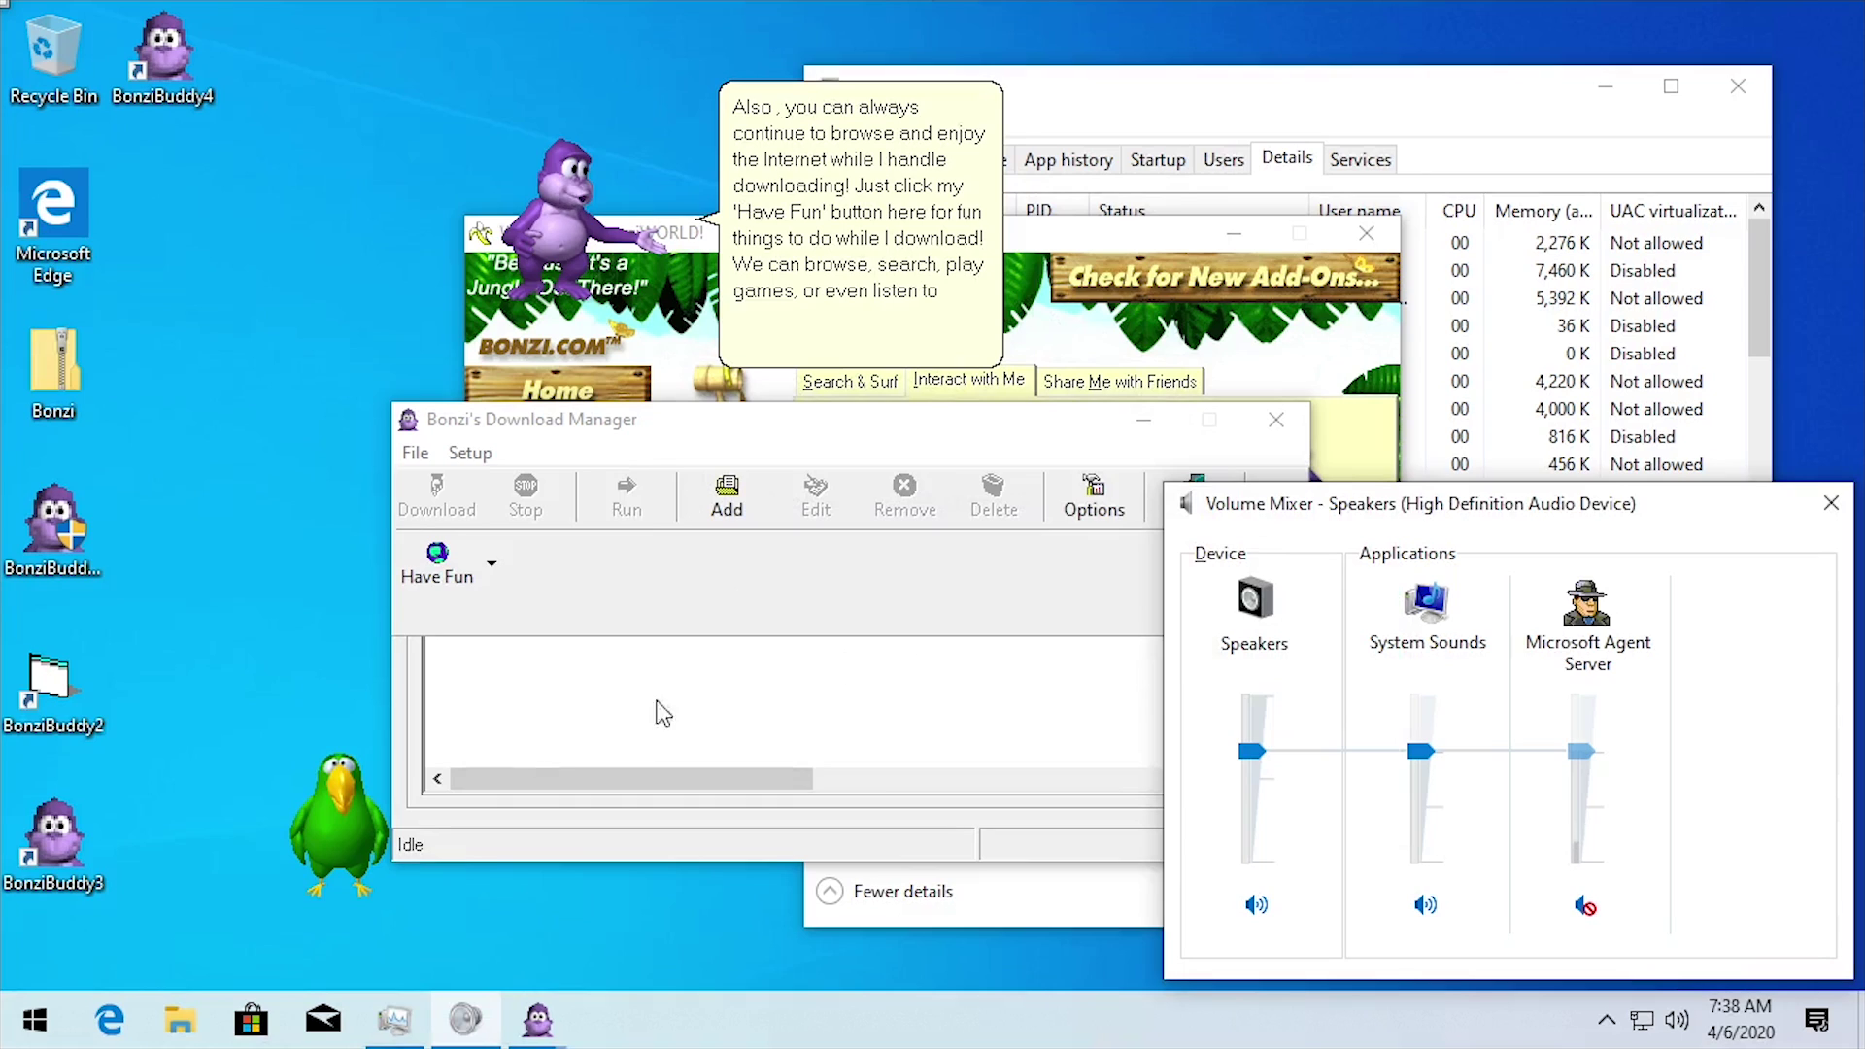
# - Launch Internet Explorer with iexplore and let BonziBUDDY automatically handle Internet downloads, keeping the Download Manager beside the browser
pyautogui.press('super+r')
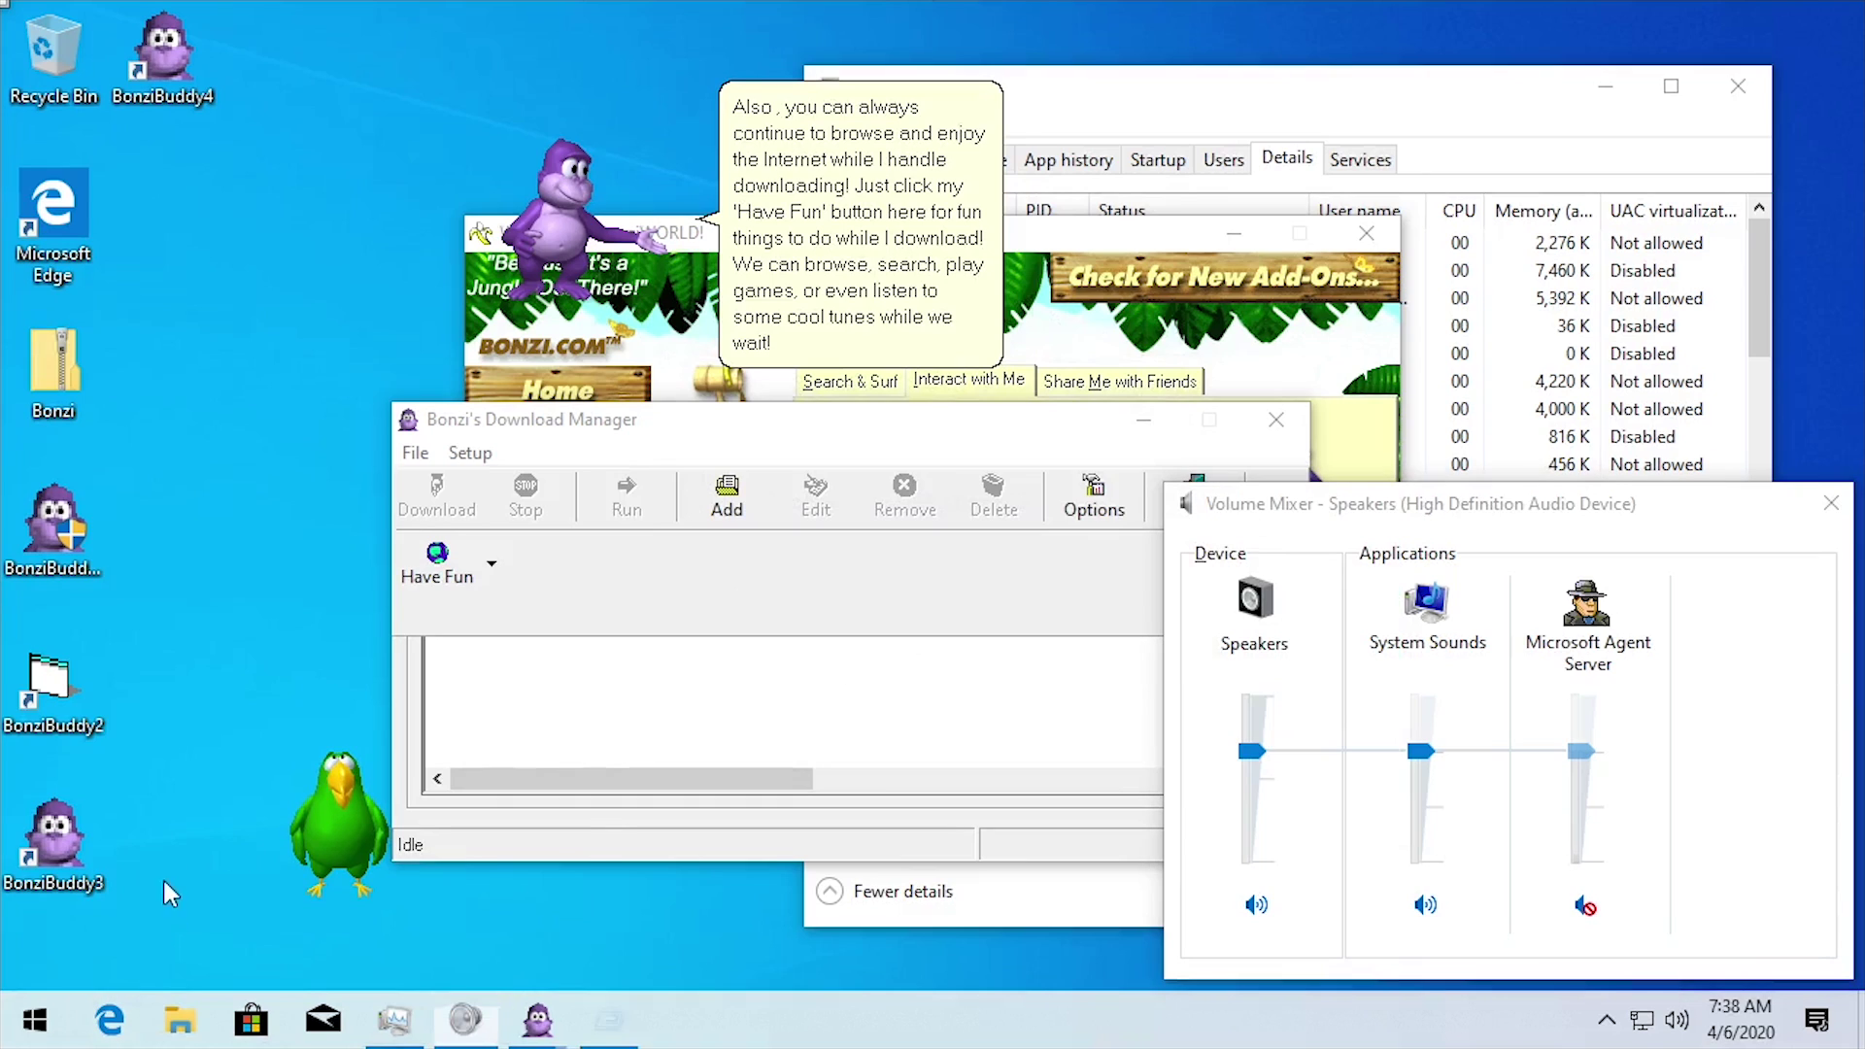
pyautogui.write('iexplore')
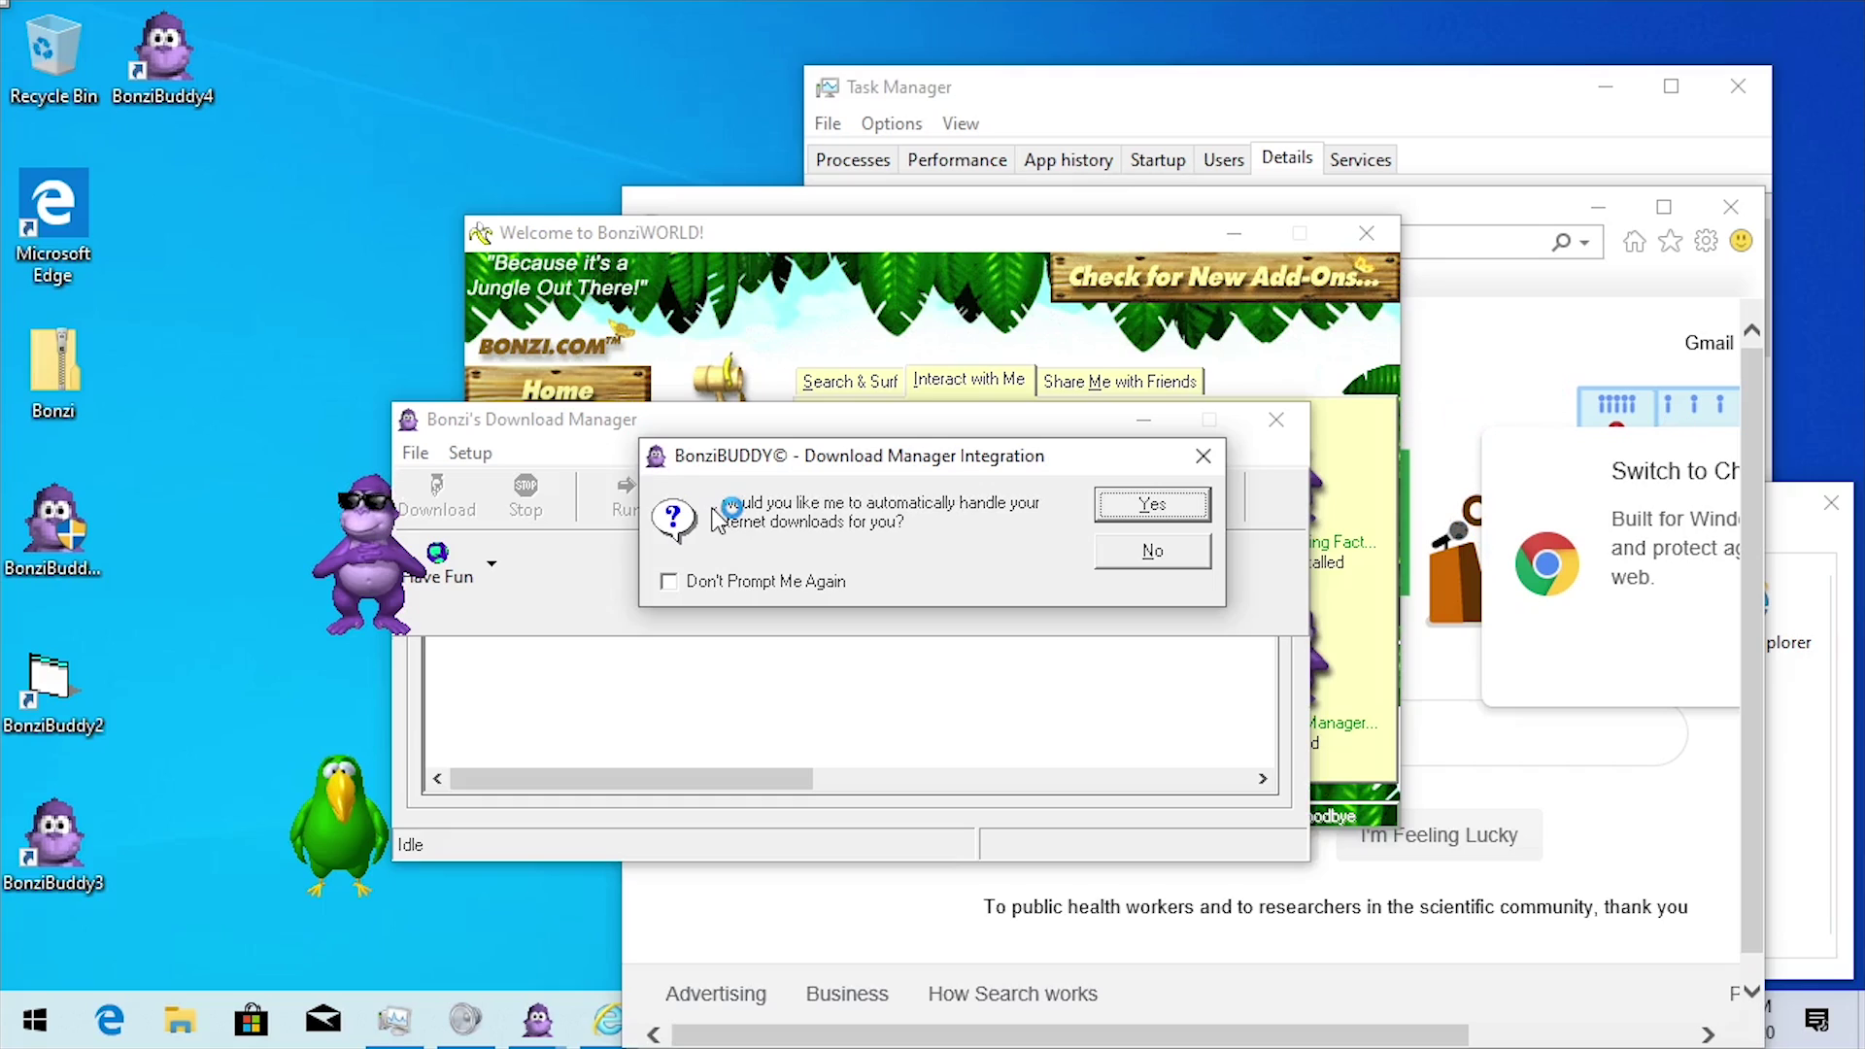
pyautogui.click(1103, 505)
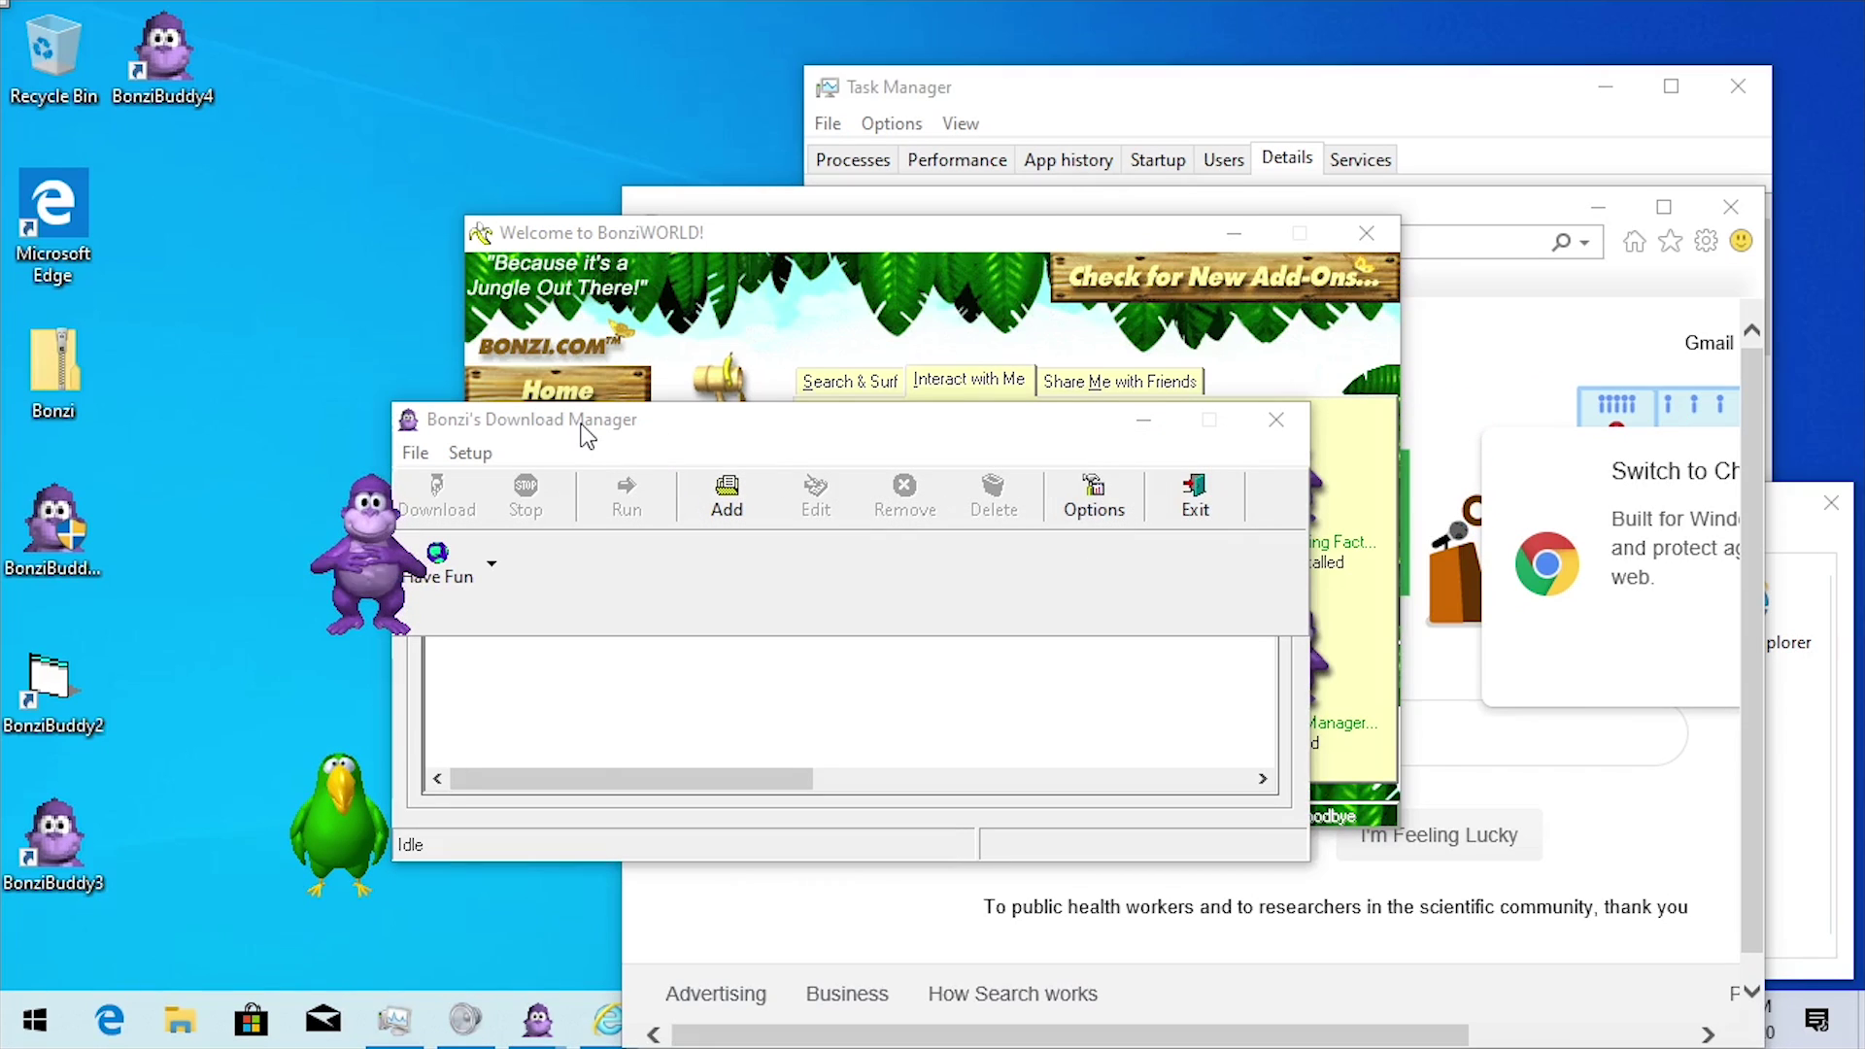
pyautogui.moveTo(586, 434); pyautogui.dragTo(197, 576)
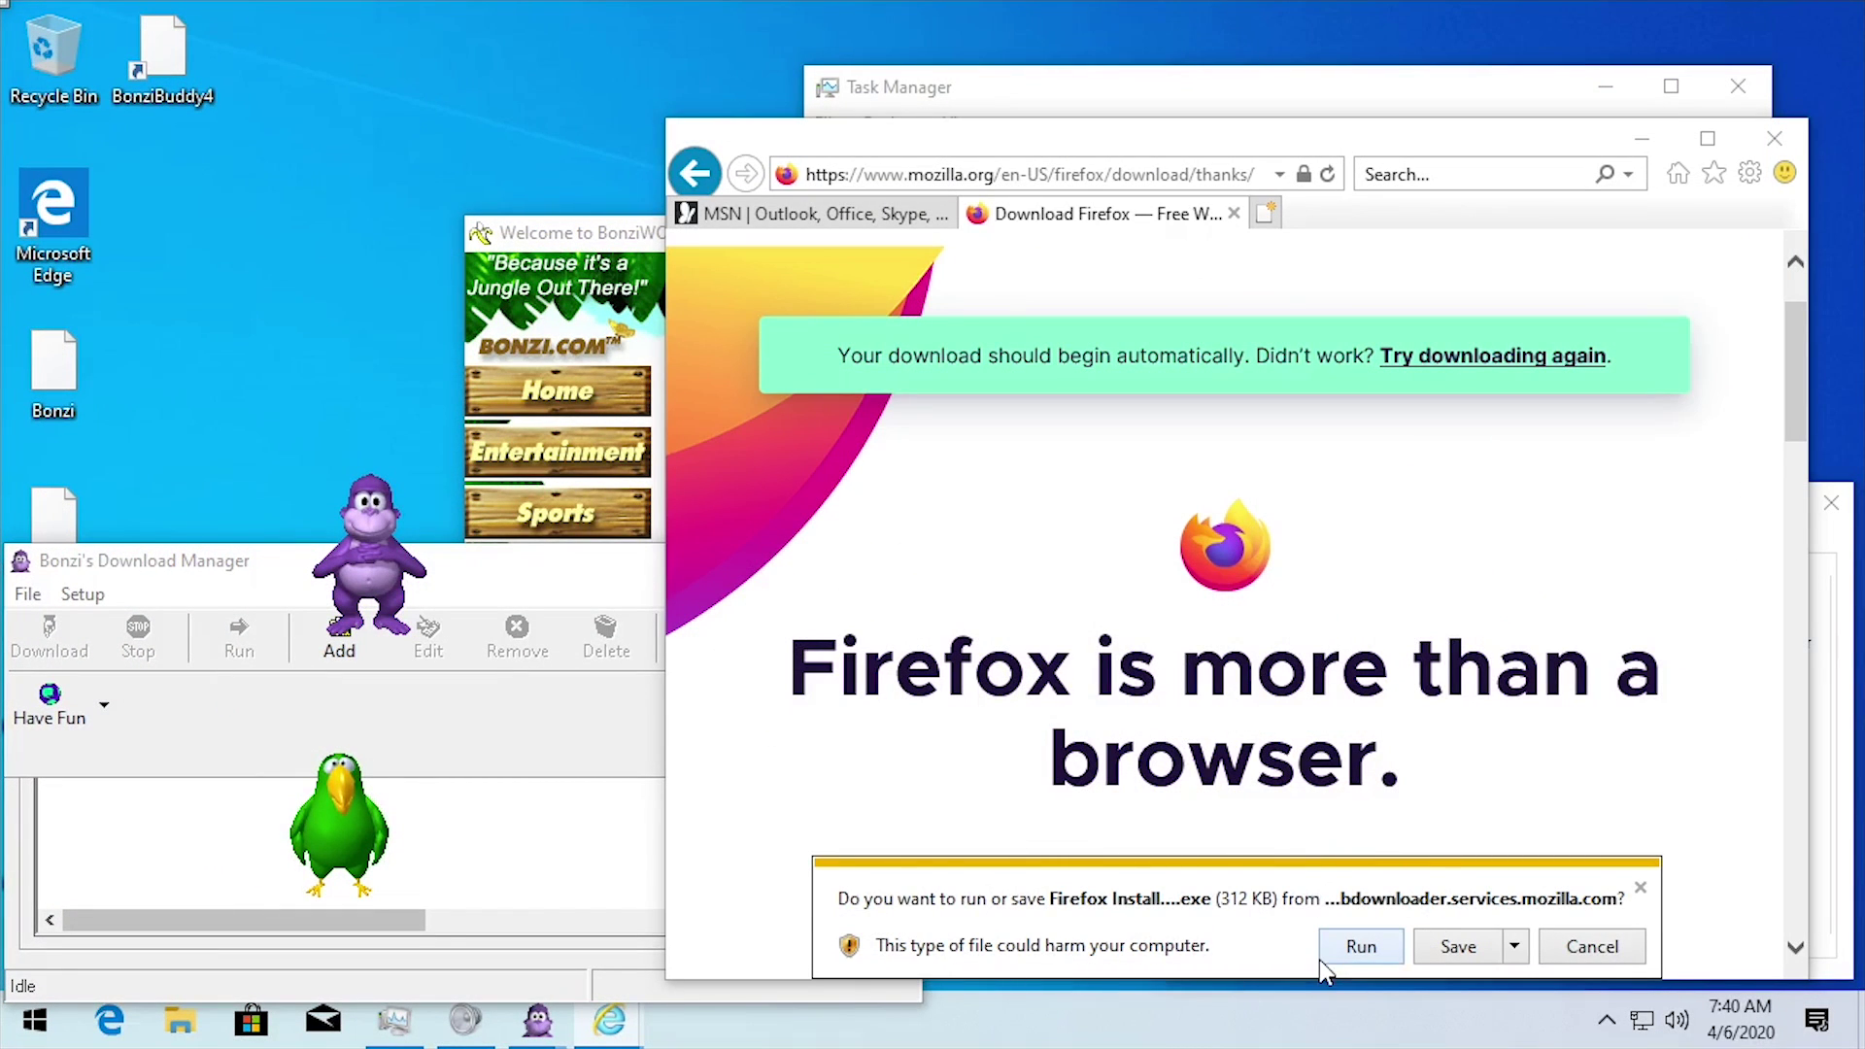
# - Save the Firefox Installer download to the Desktop
pyautogui.click(1513, 946)
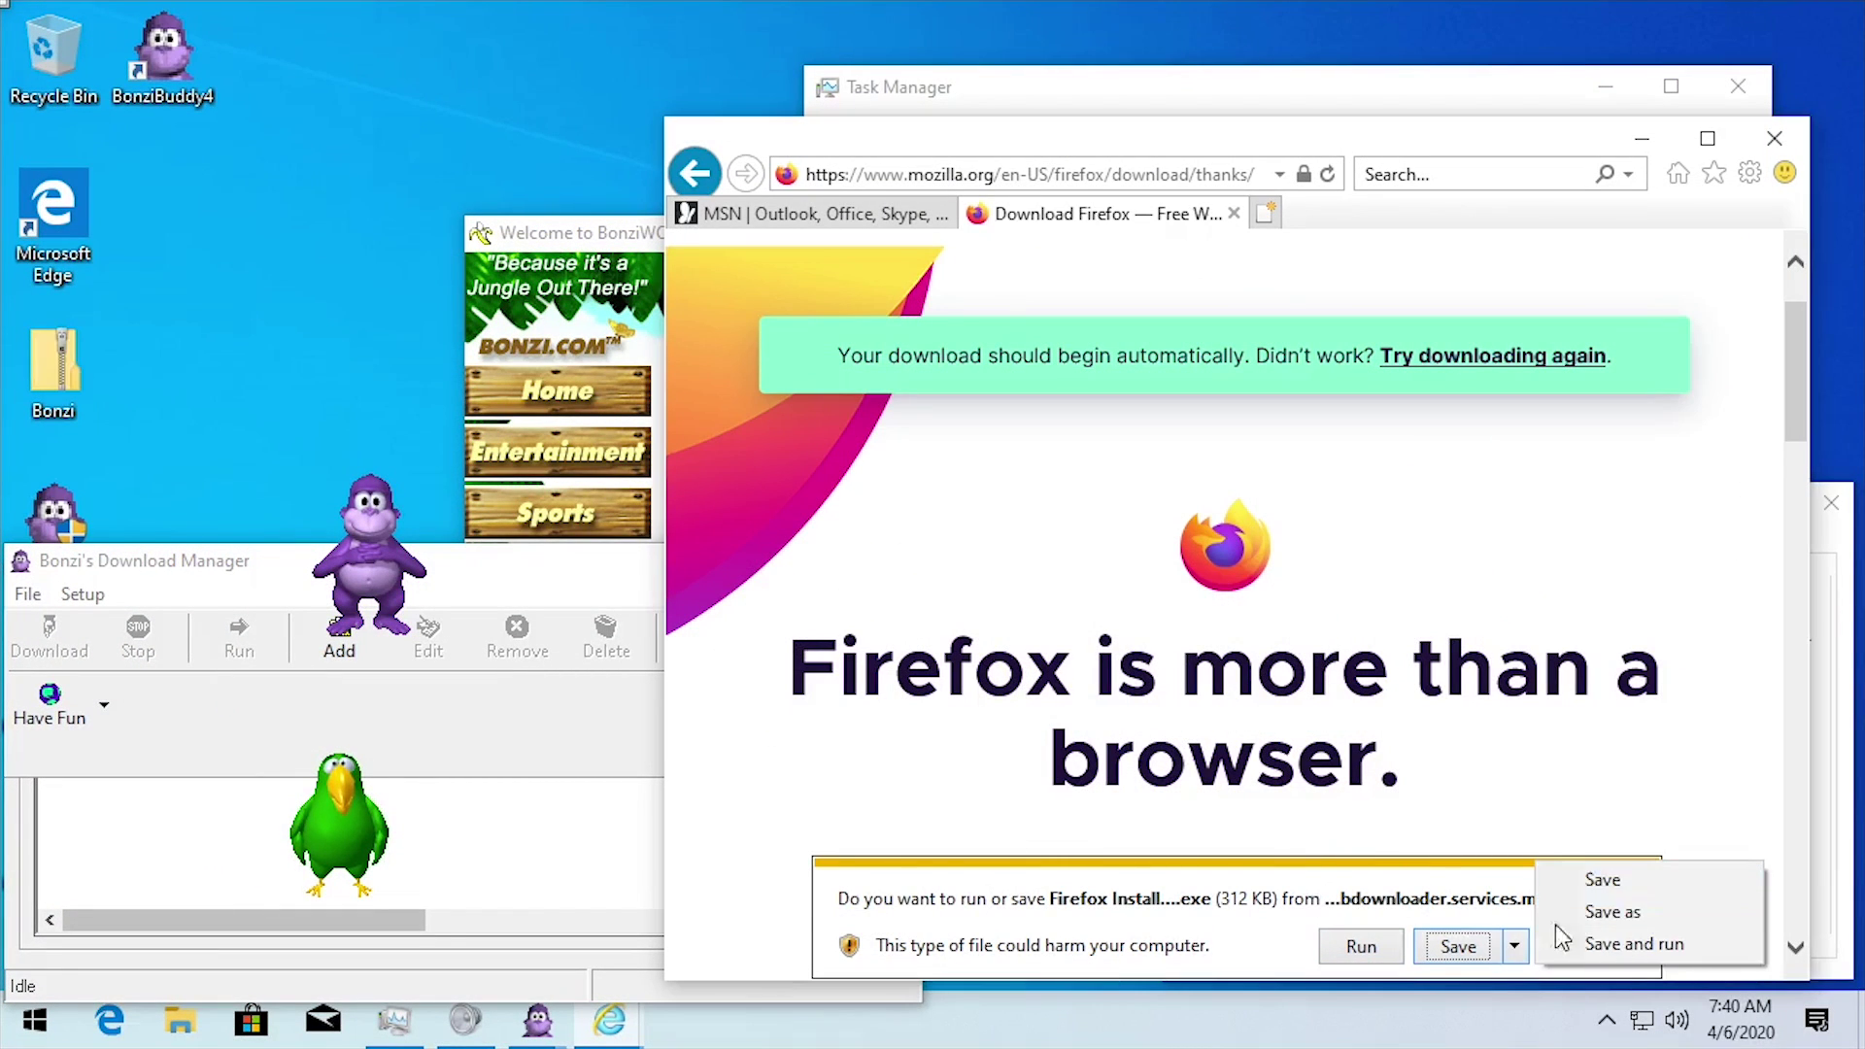
pyautogui.click(1612, 907)
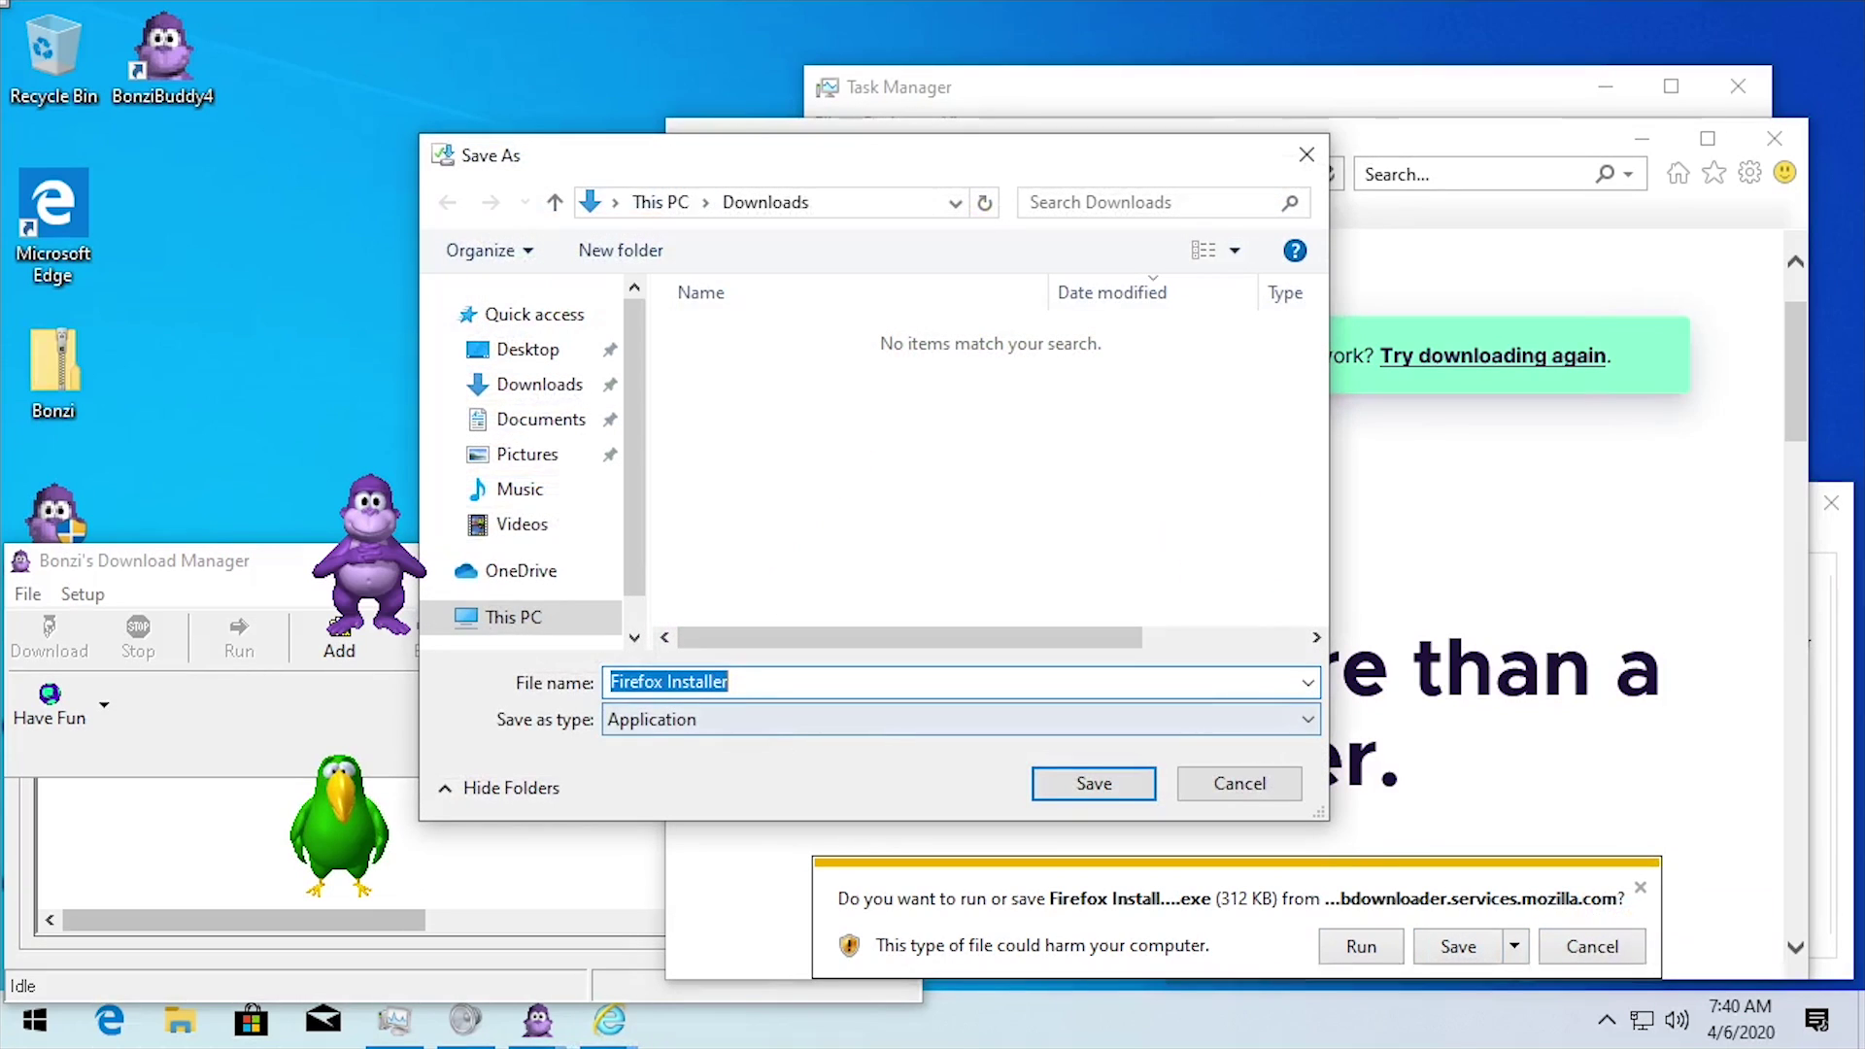
pyautogui.click(680, 682)
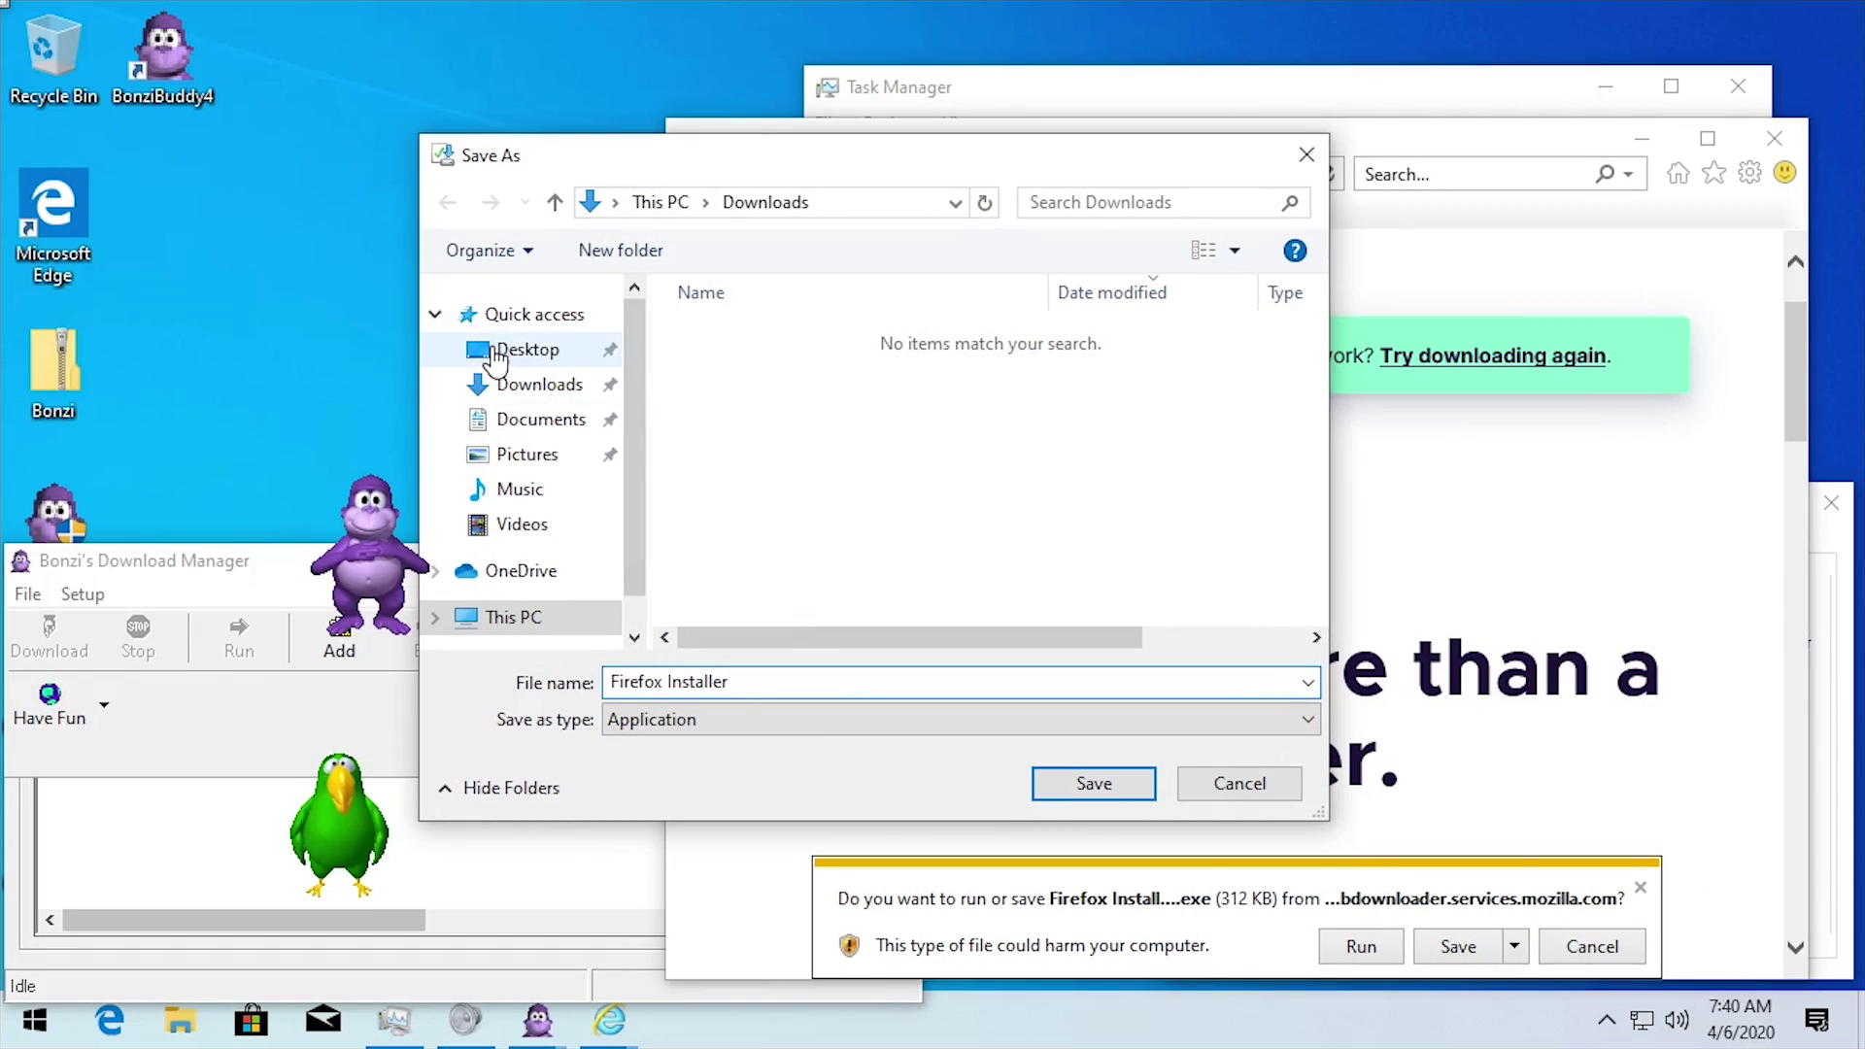
pyautogui.click(500, 350)
pyautogui.click(1083, 792)
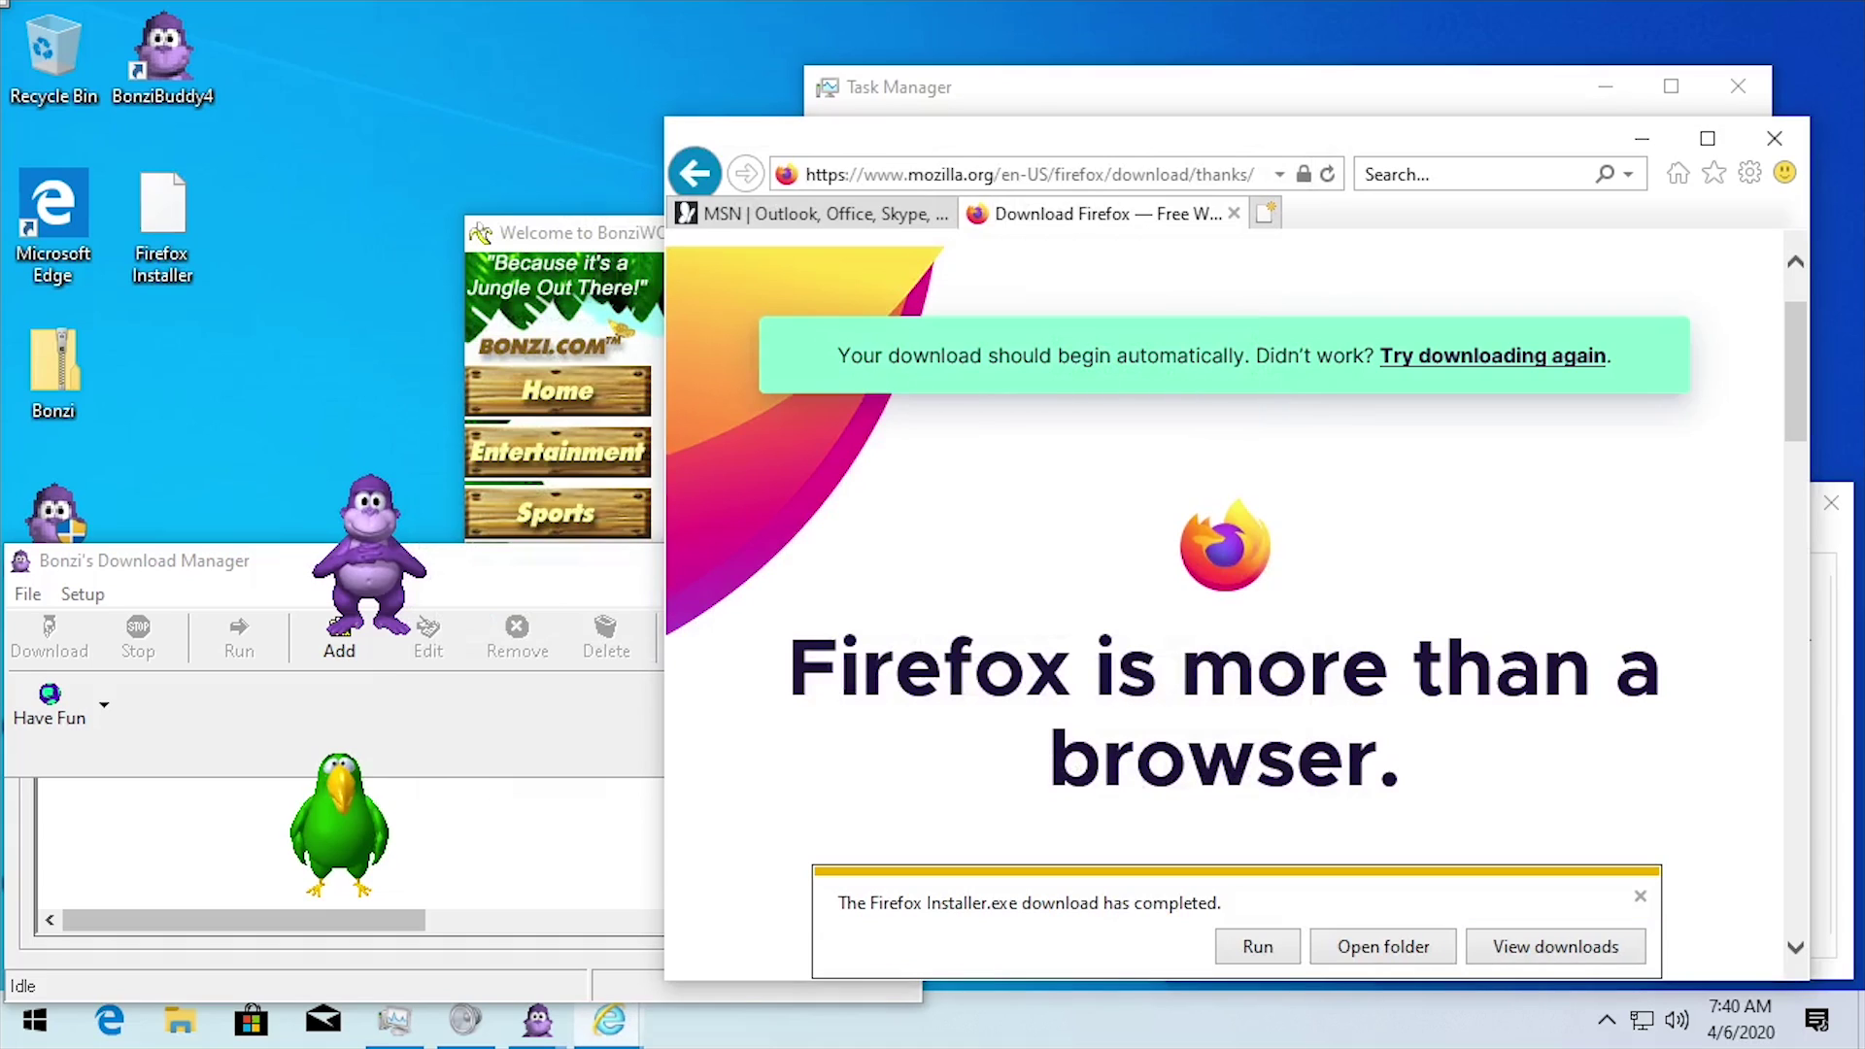
# - Bring Bonzi's Download Manager forward and check its File and Setup commands for the download
pyautogui.click(541, 864)
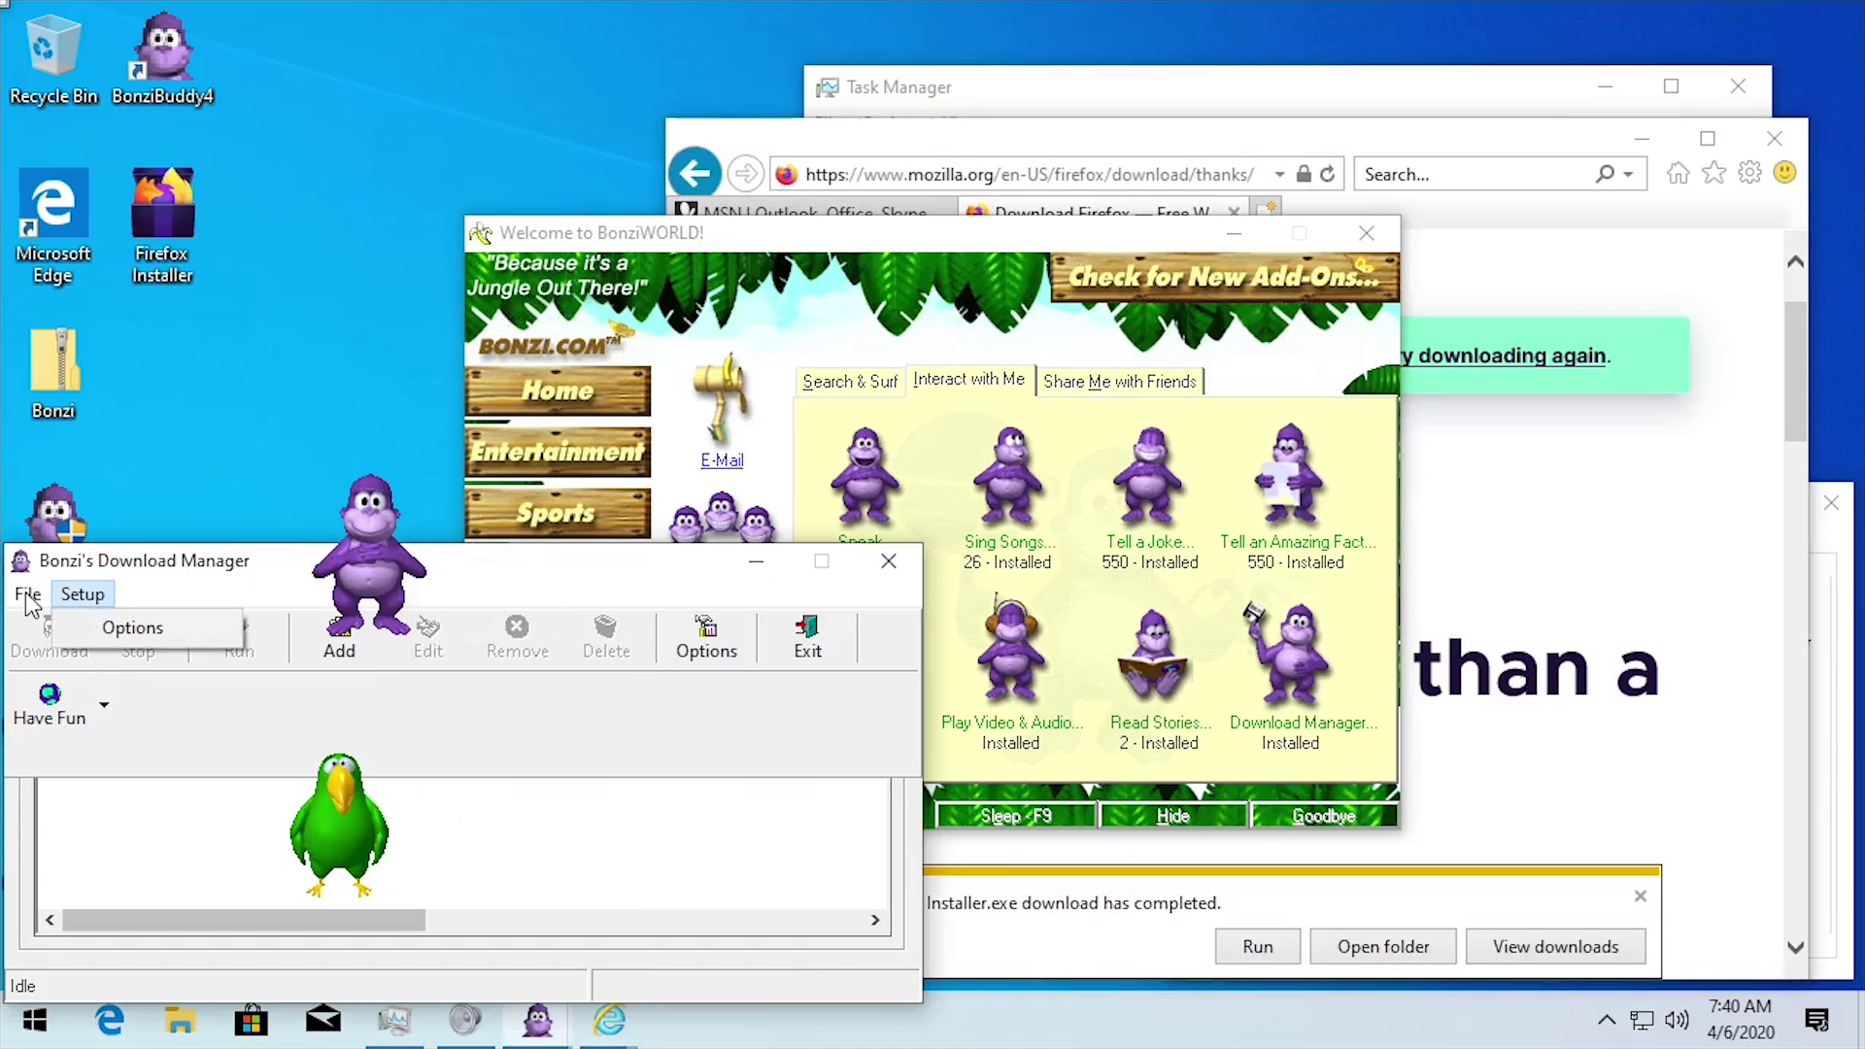
pyautogui.click(122, 573)
pyautogui.moveTo(225, 563); pyautogui.dragTo(292, 575)
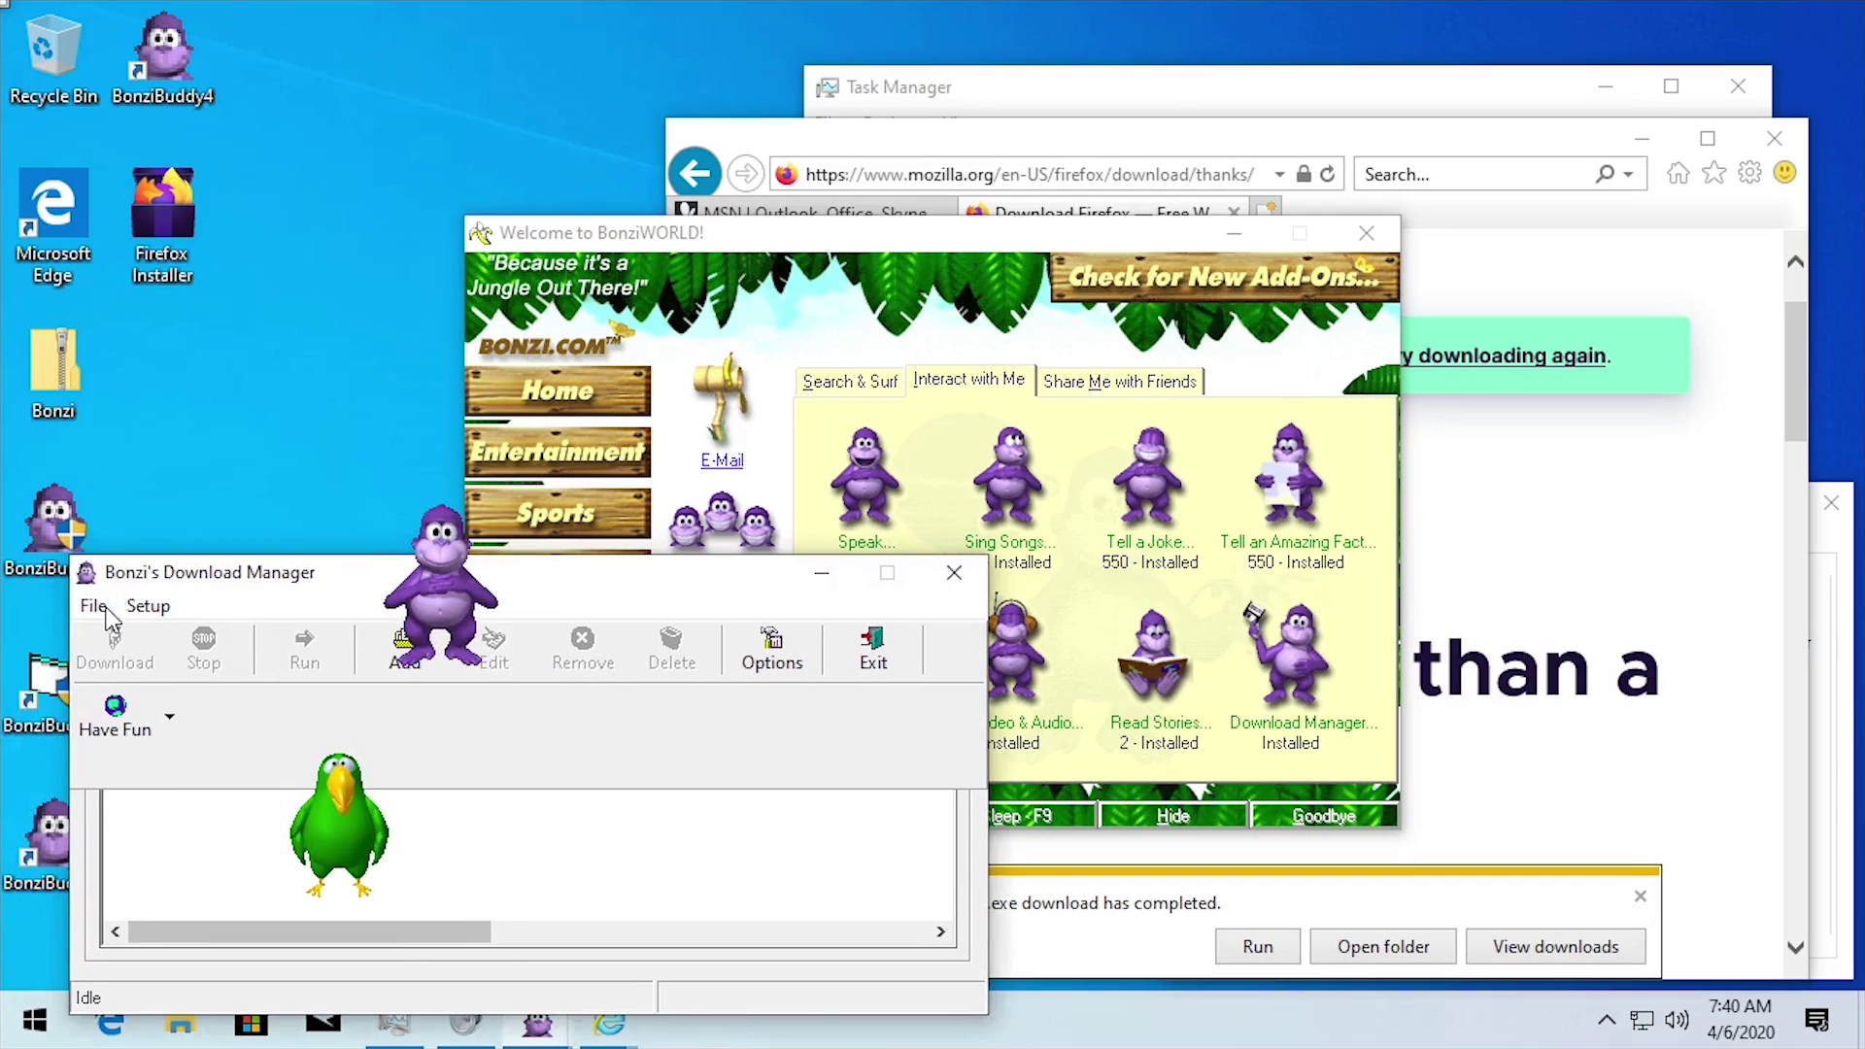
pyautogui.moveTo(185, 578)
pyautogui.mouseDown()
pyautogui.moveTo(154, 552)
pyautogui.moveTo(238, 595)
pyautogui.moveTo(151, 575)
pyautogui.mouseUp()
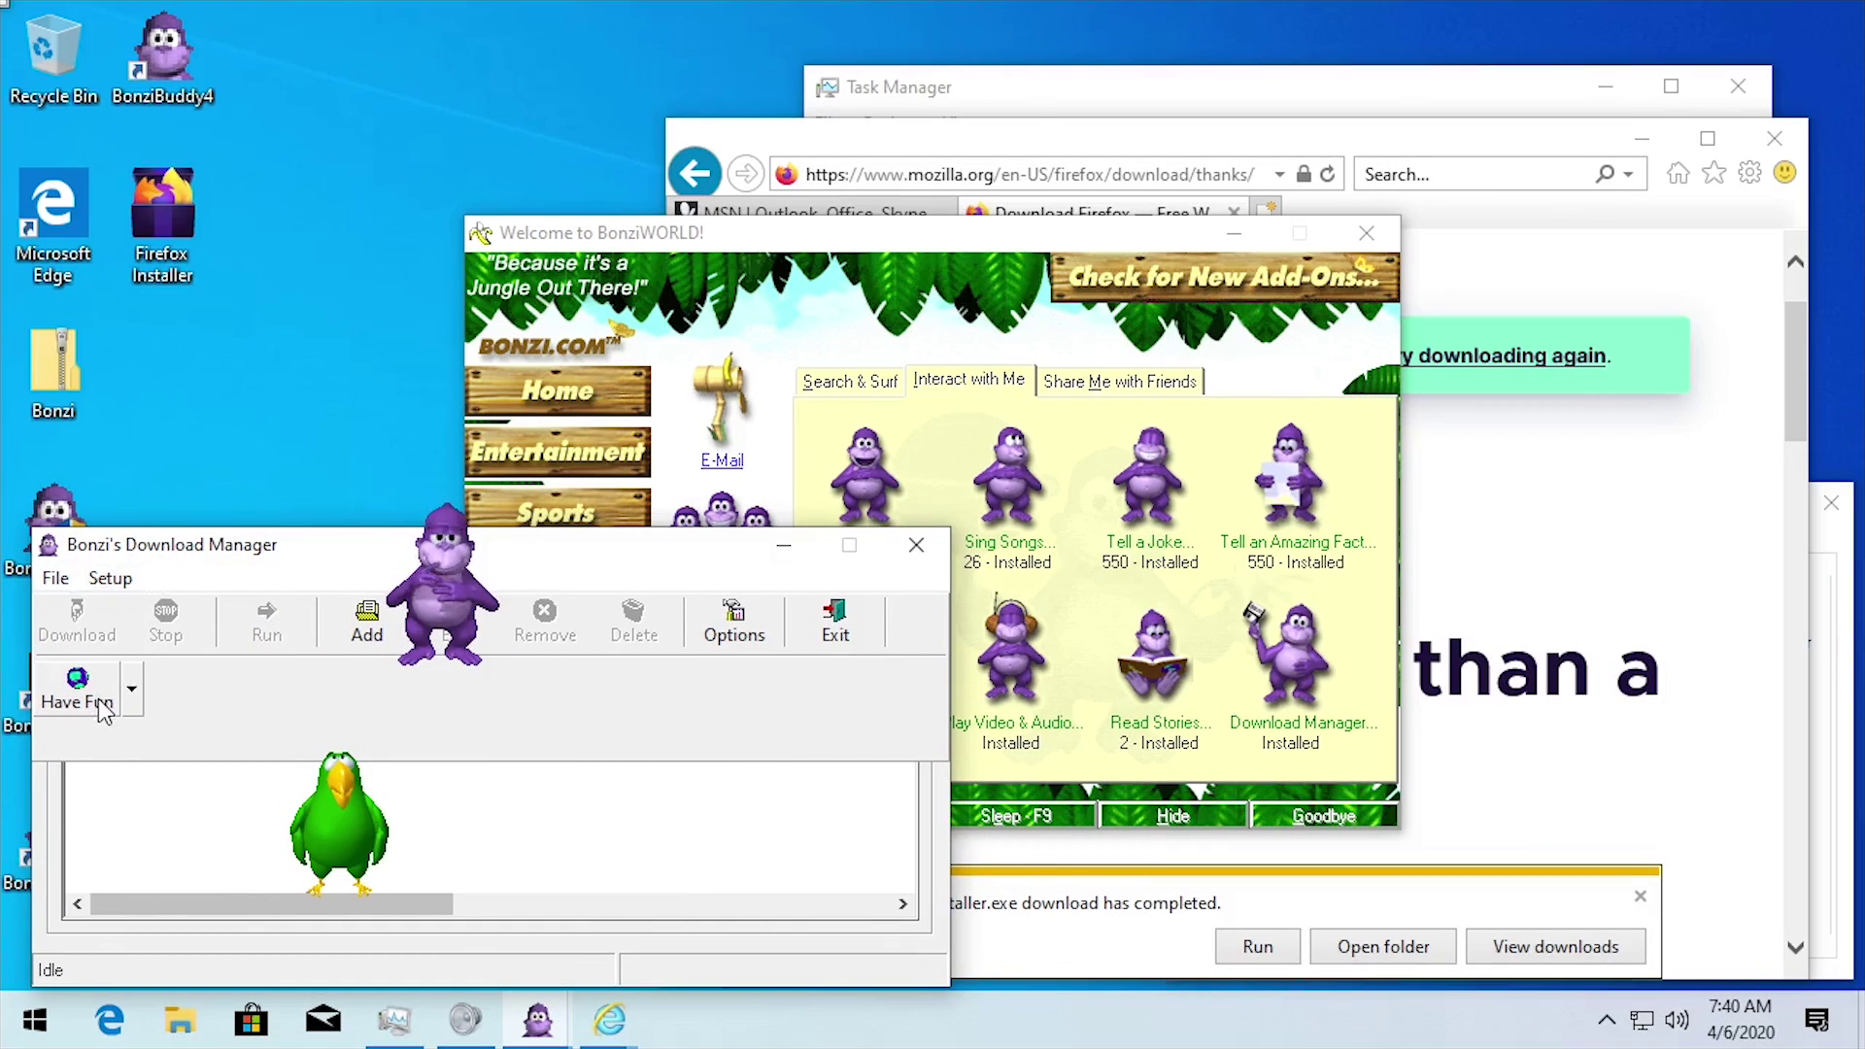
# - Add the Firefox installer link copied from Mozilla's "Try downloading again" text to the Download Manager's list, leaving the description blank
pyautogui.click(133, 691)
pyautogui.click(138, 699)
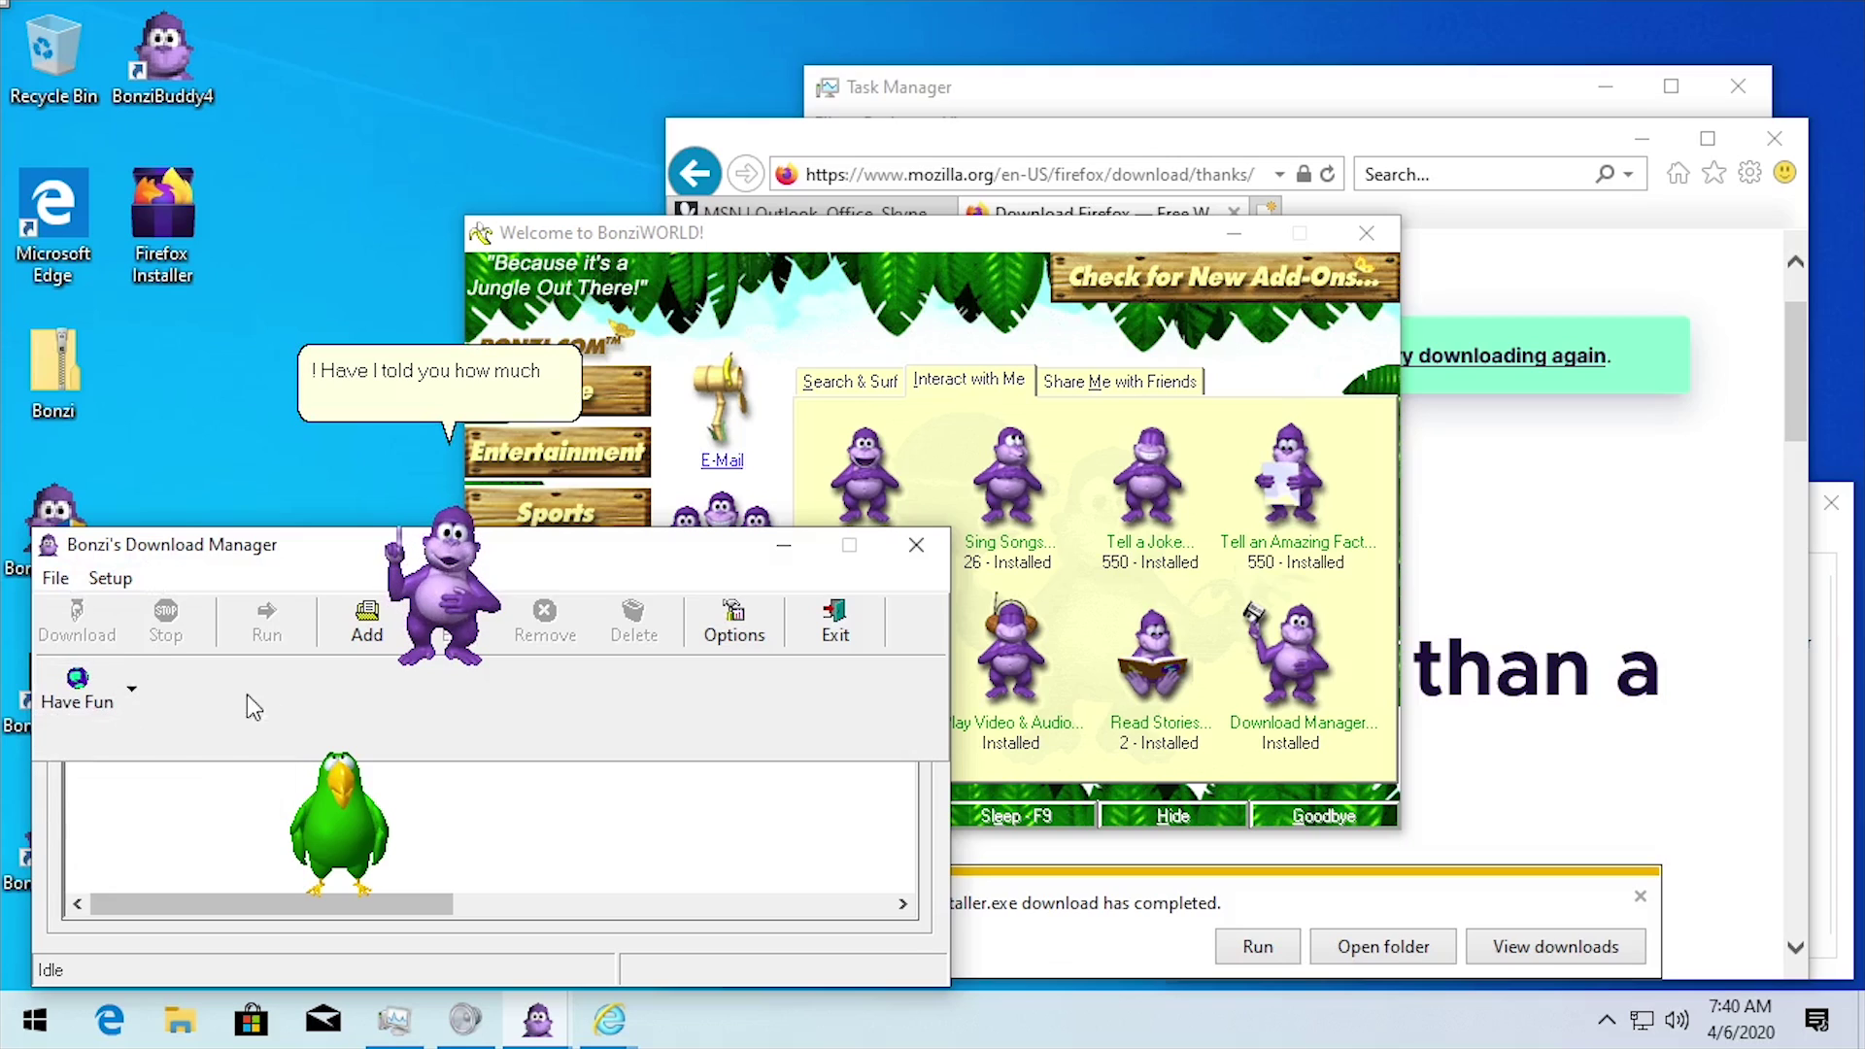
pyautogui.click(352, 641)
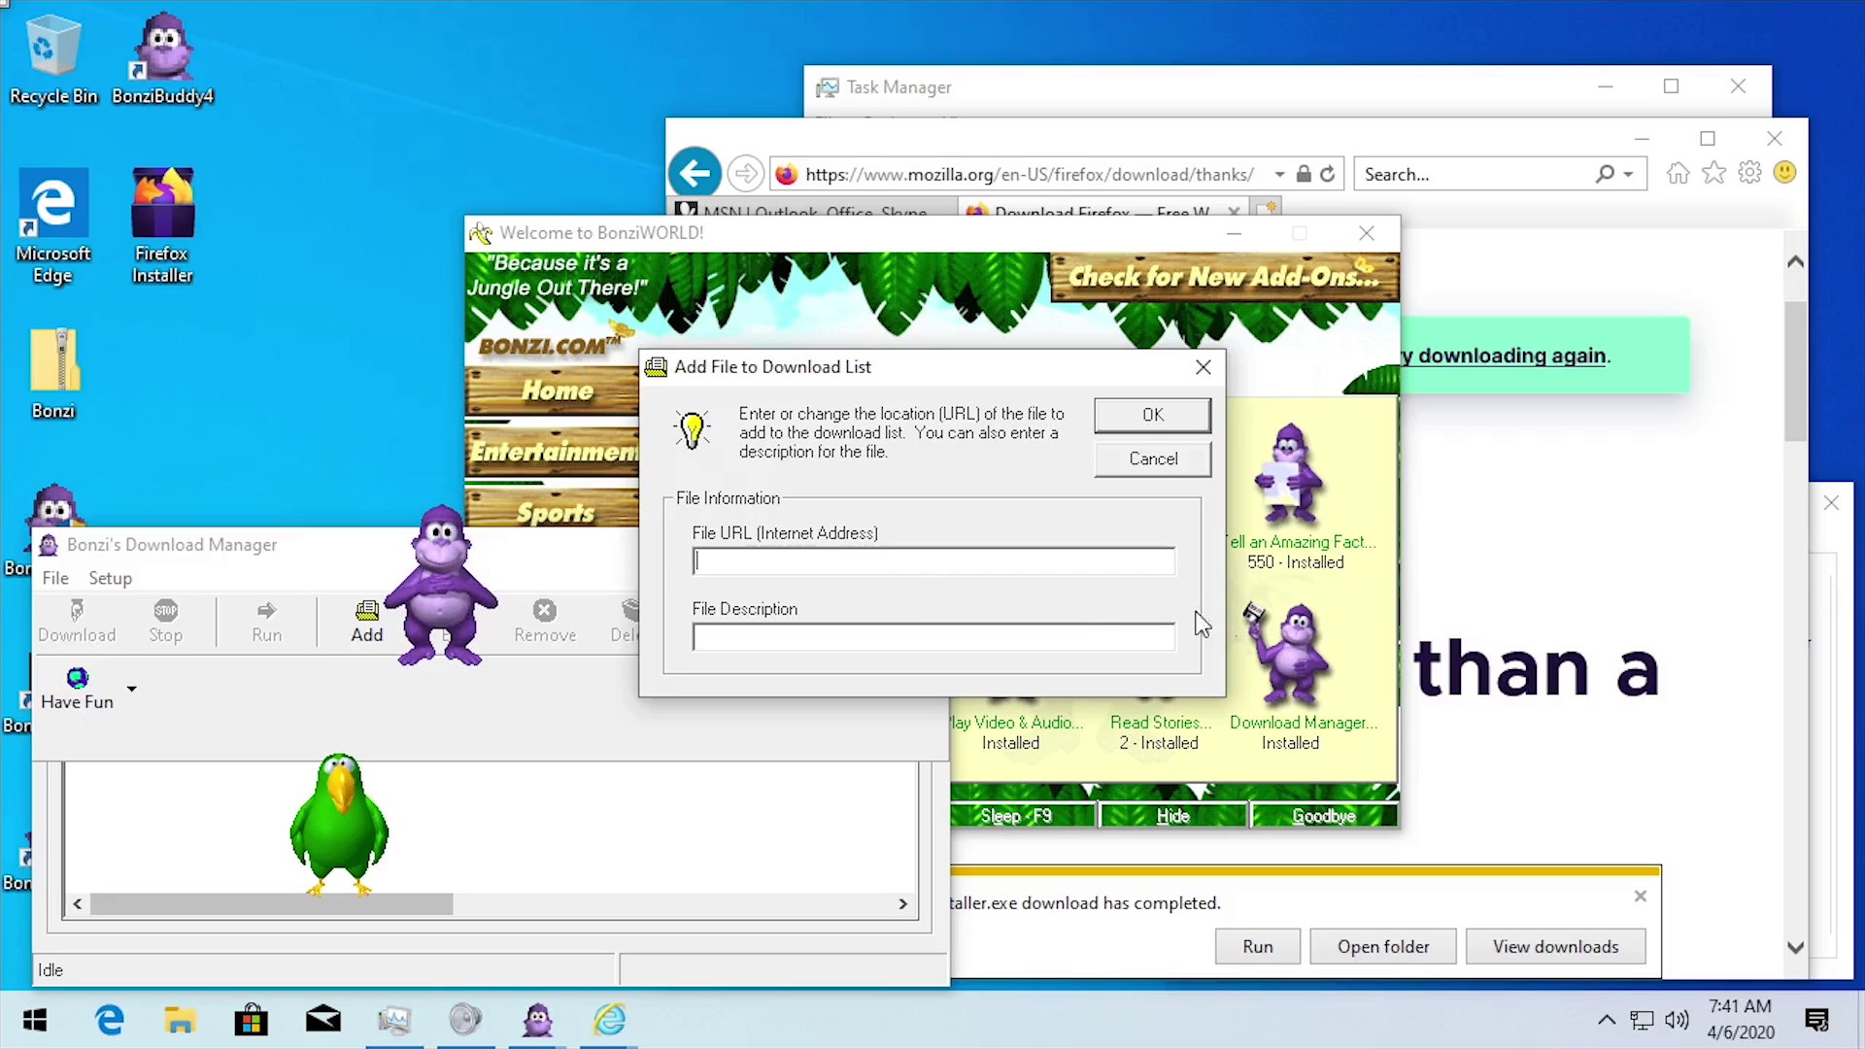
pyautogui.click(1536, 571)
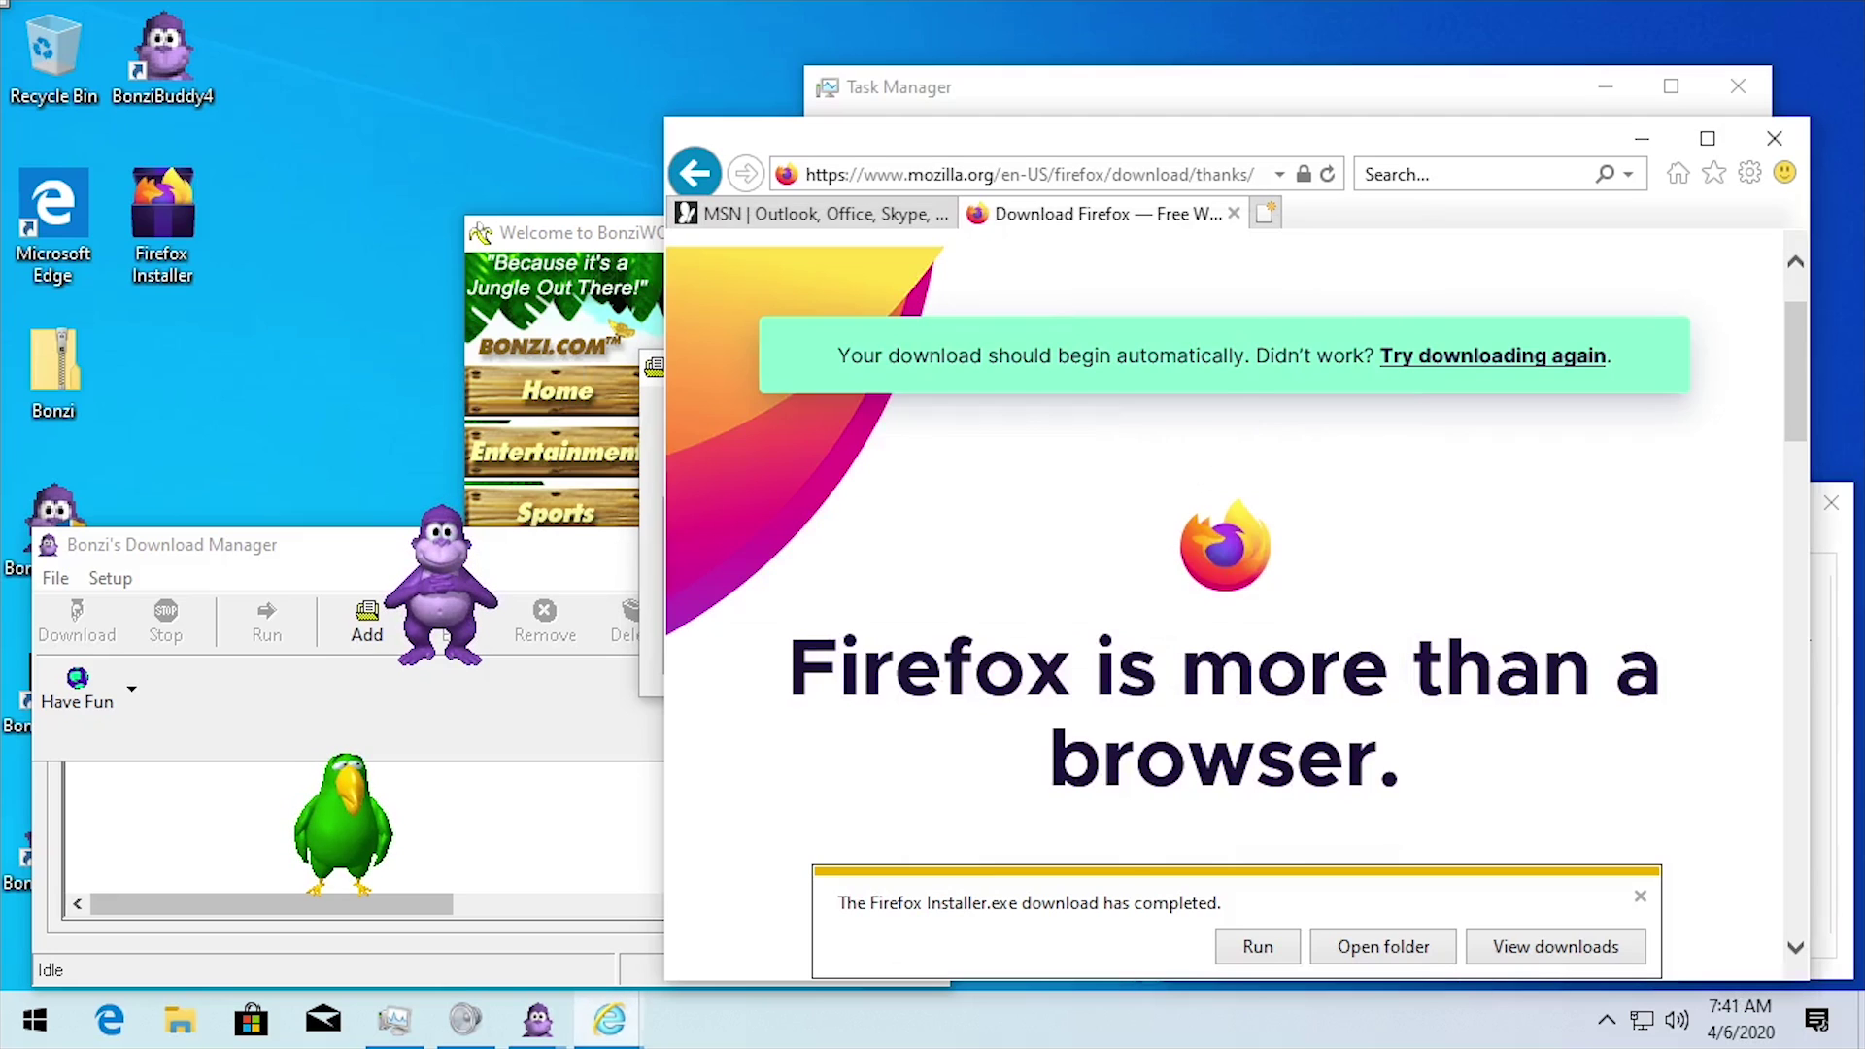
pyautogui.scroll(-3, 1090, 700)
pyautogui.scroll(5, 816, 317)
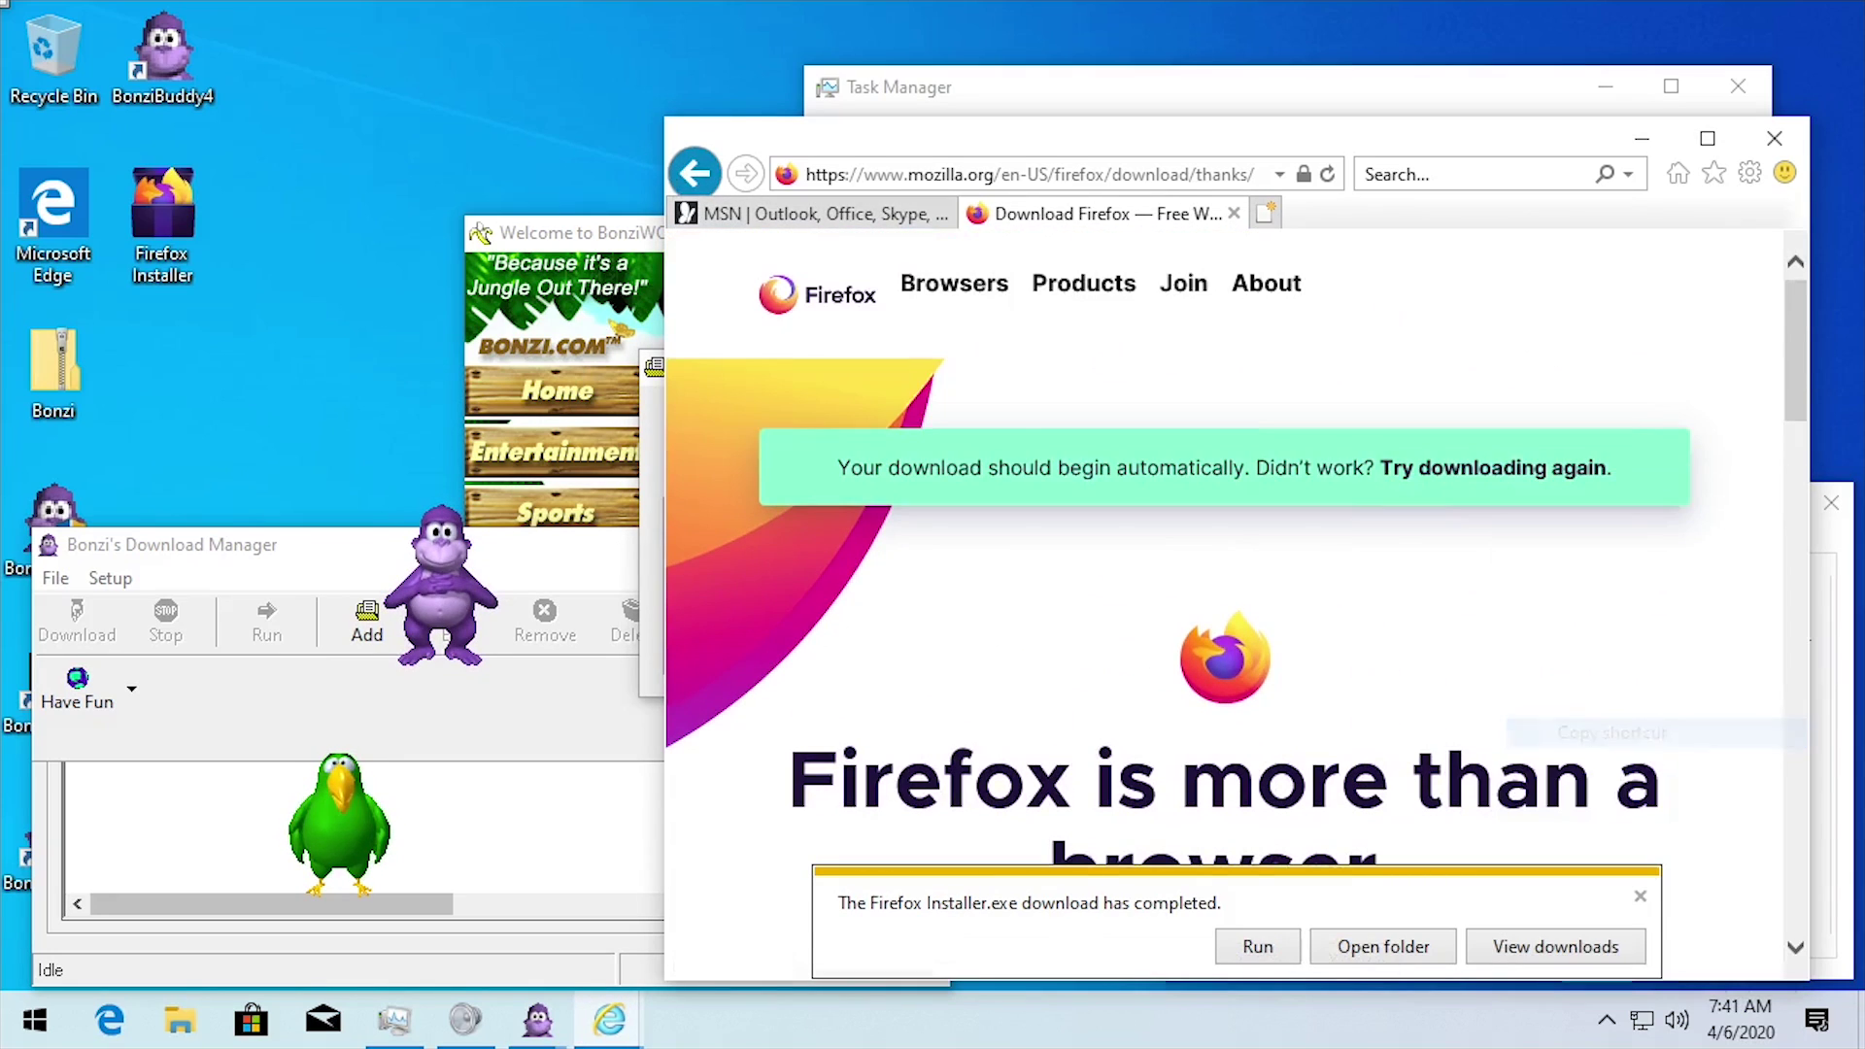
pyautogui.click(497, 727)
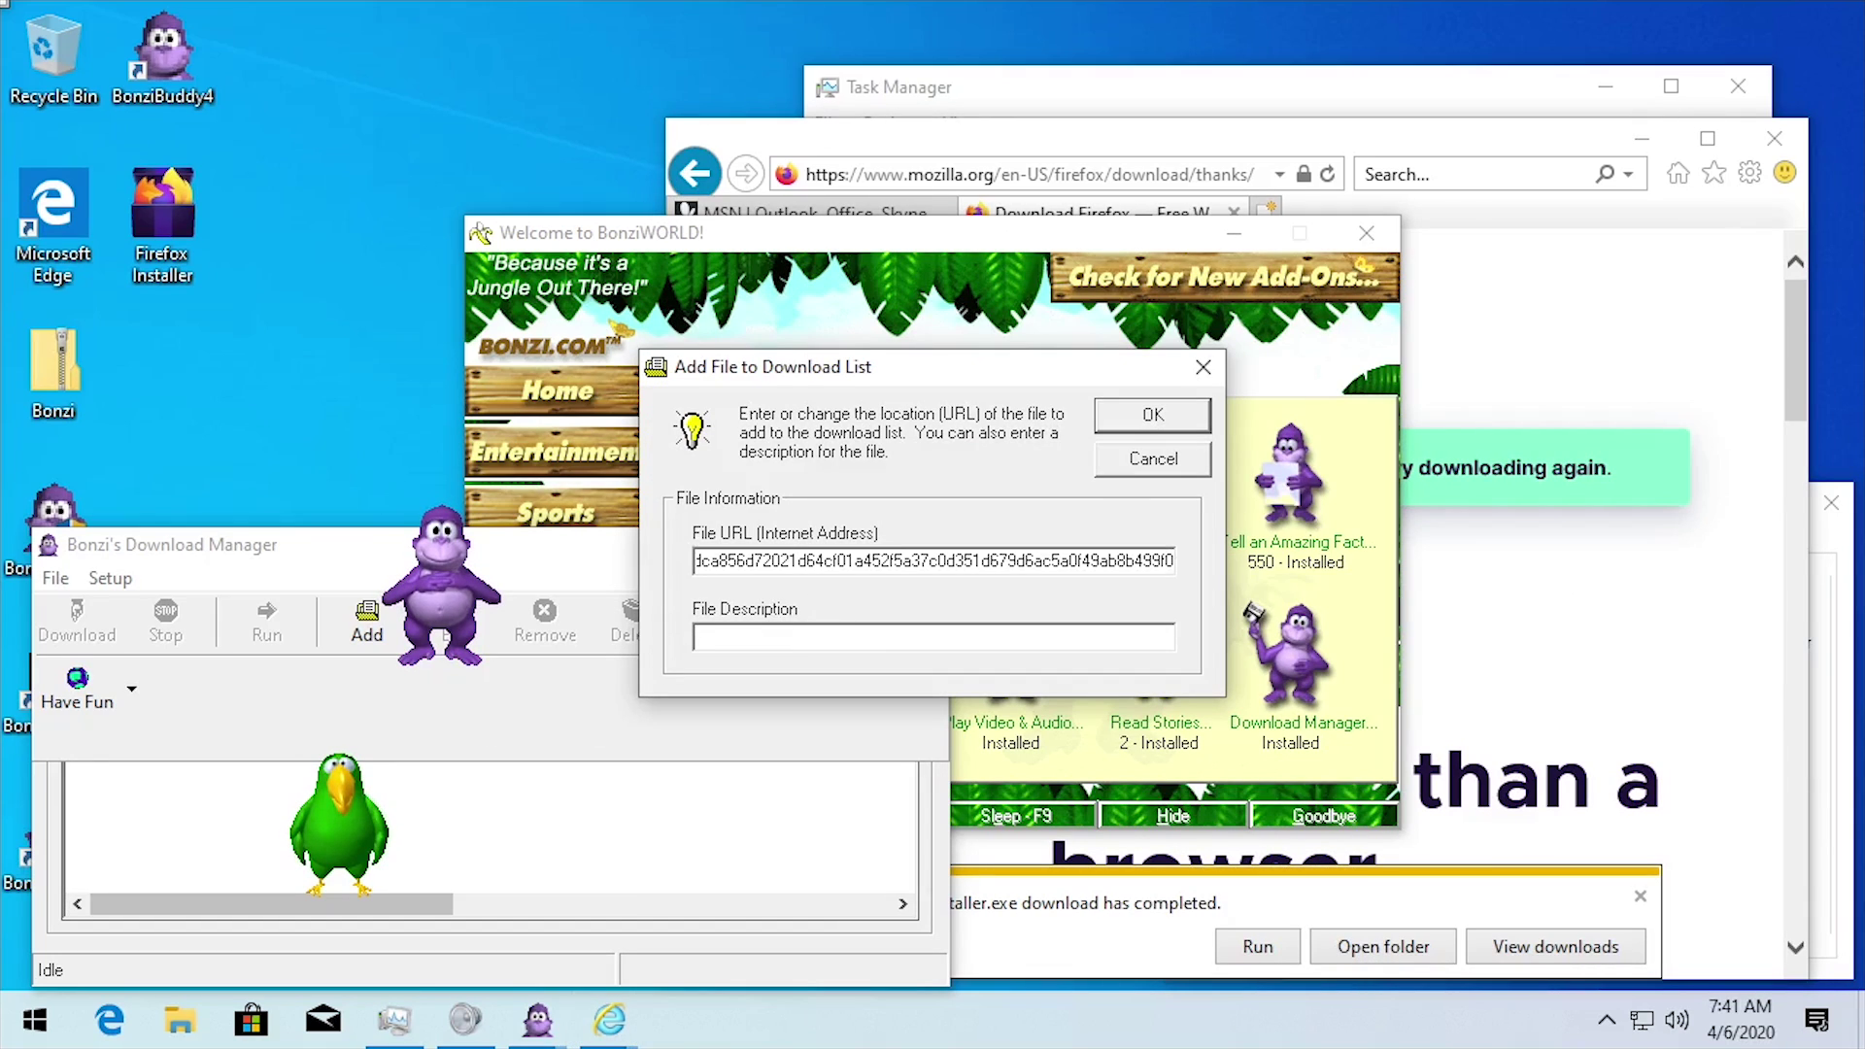
pyautogui.moveTo(1172, 560); pyautogui.dragTo(824, 560)
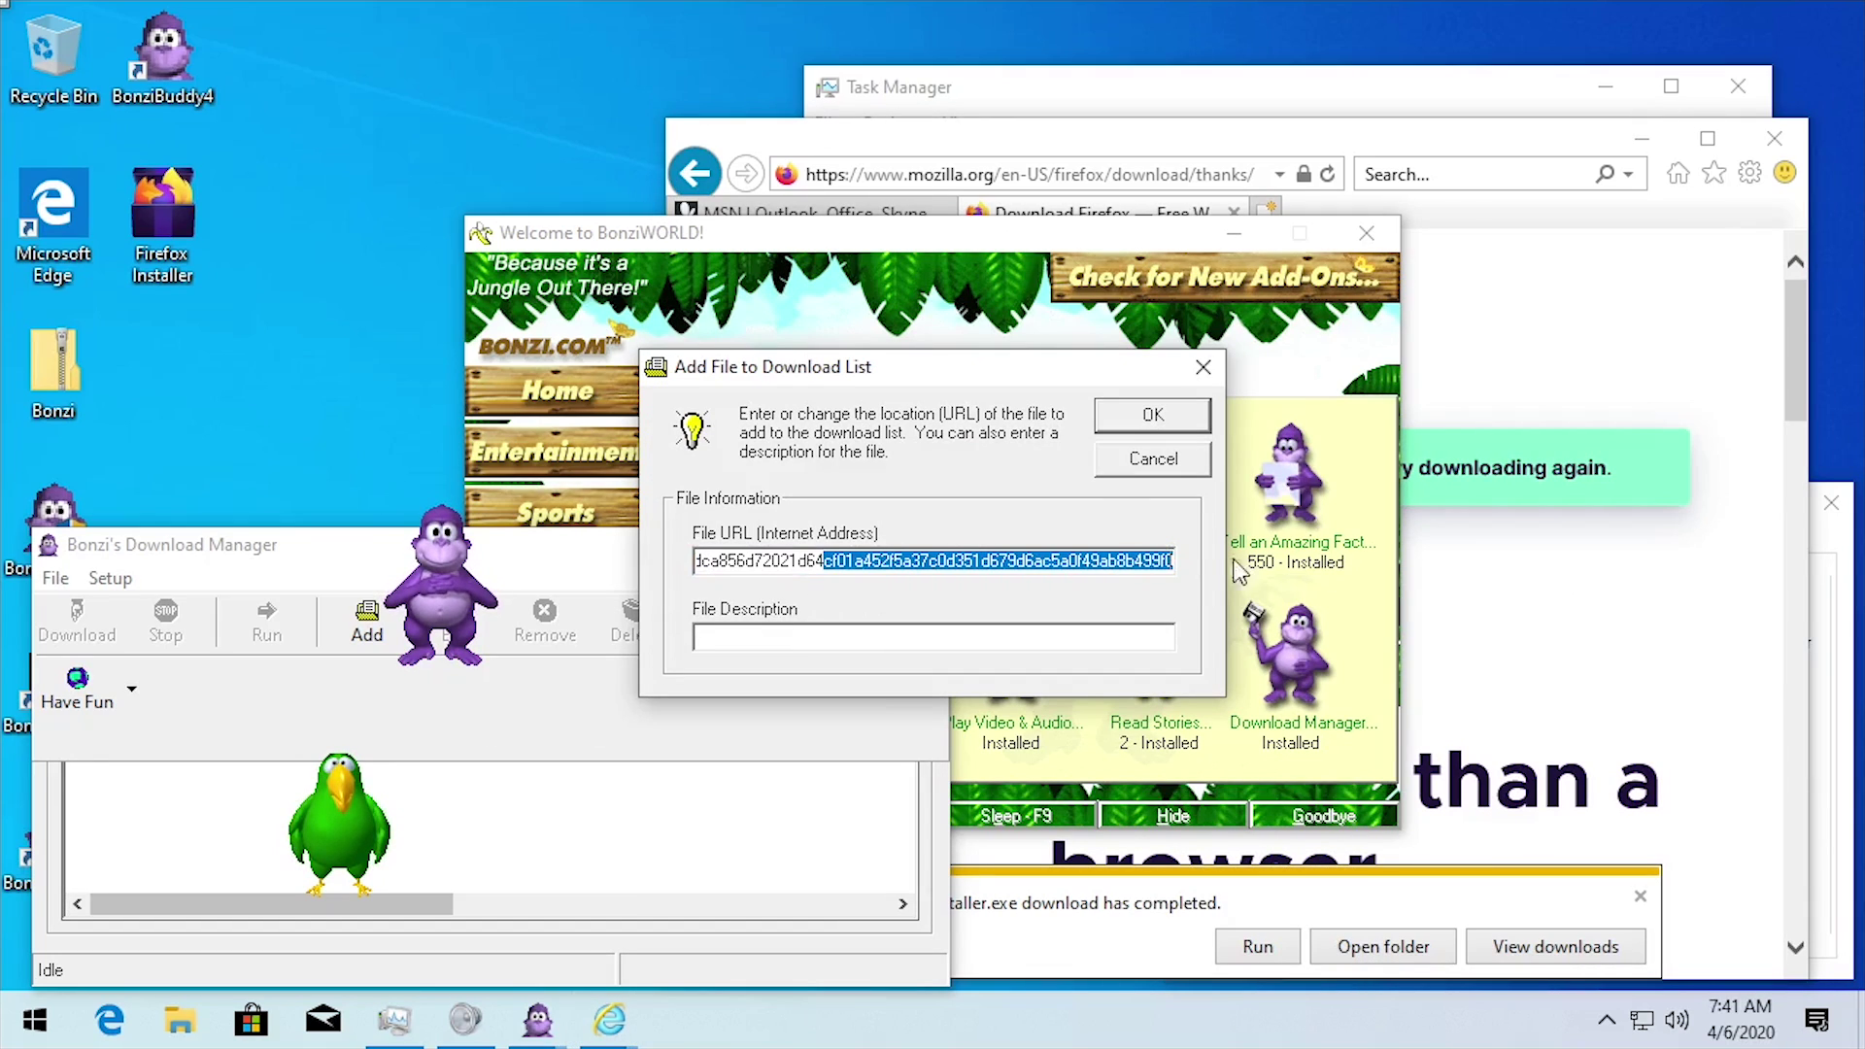
pyautogui.click(917, 561)
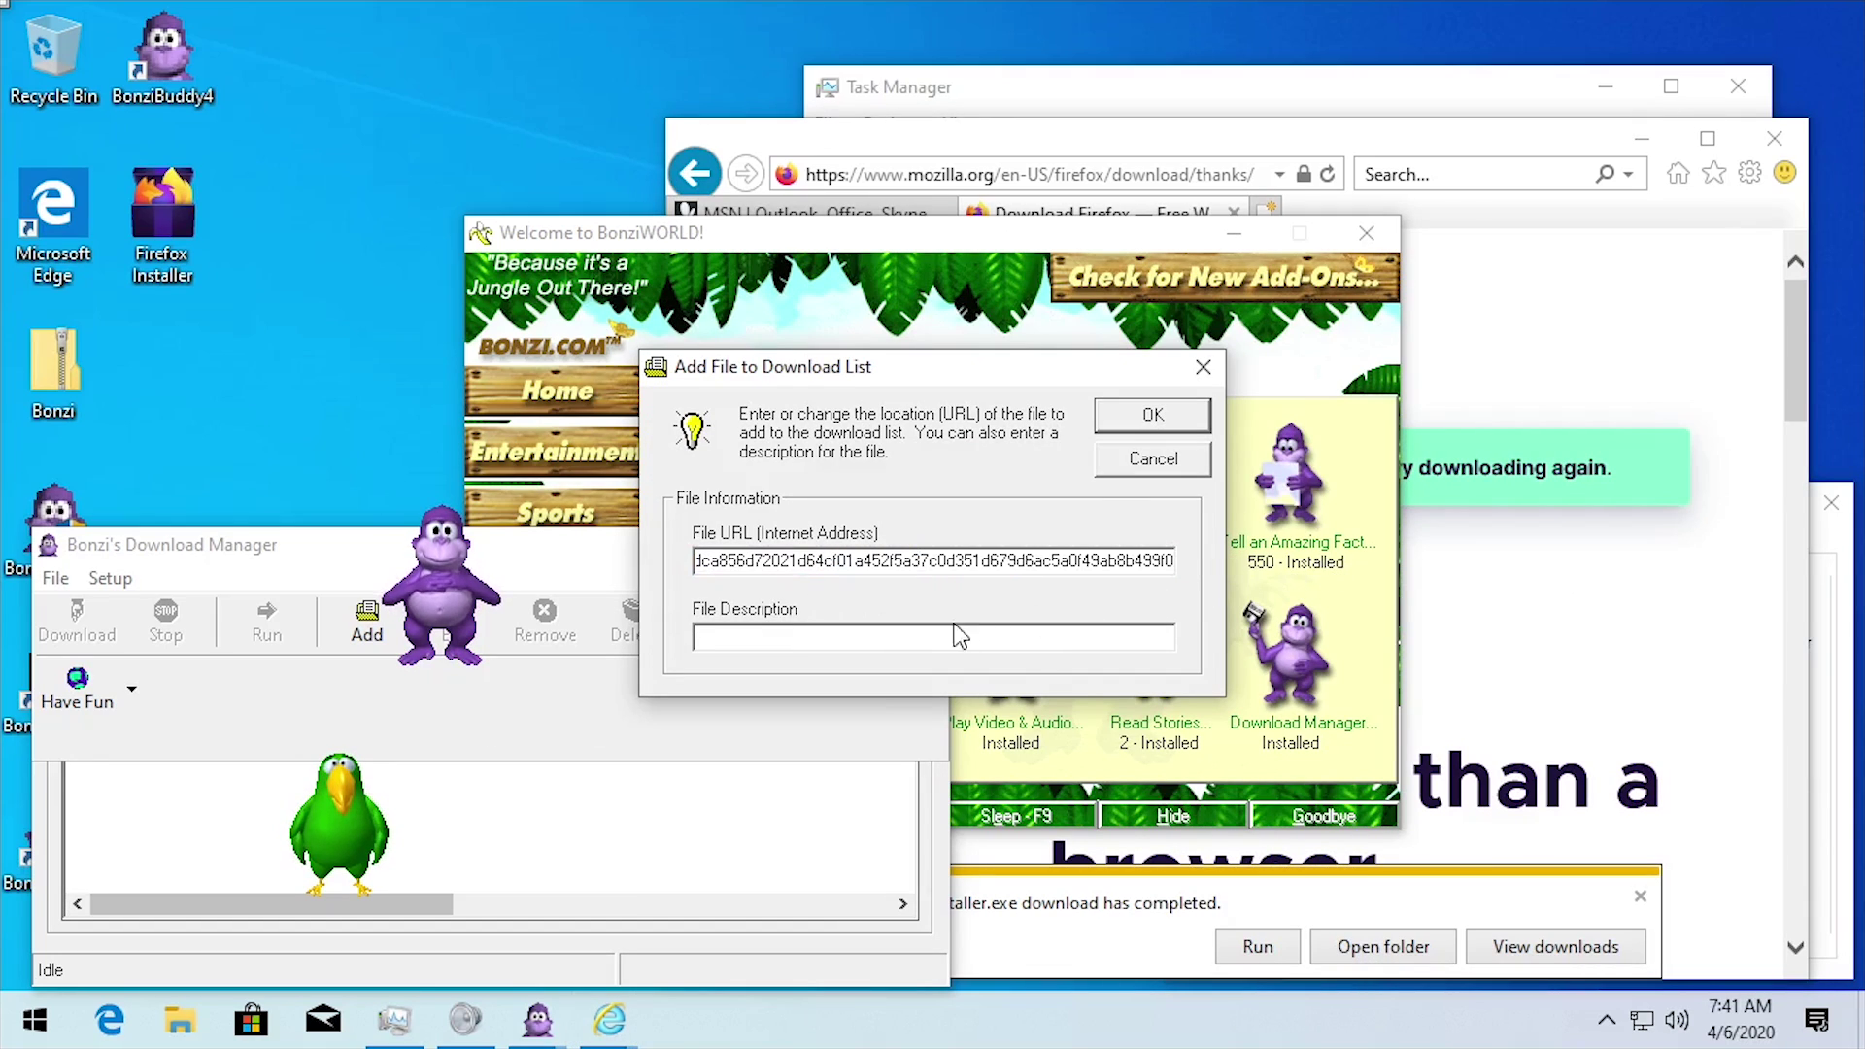
pyautogui.click(1117, 415)
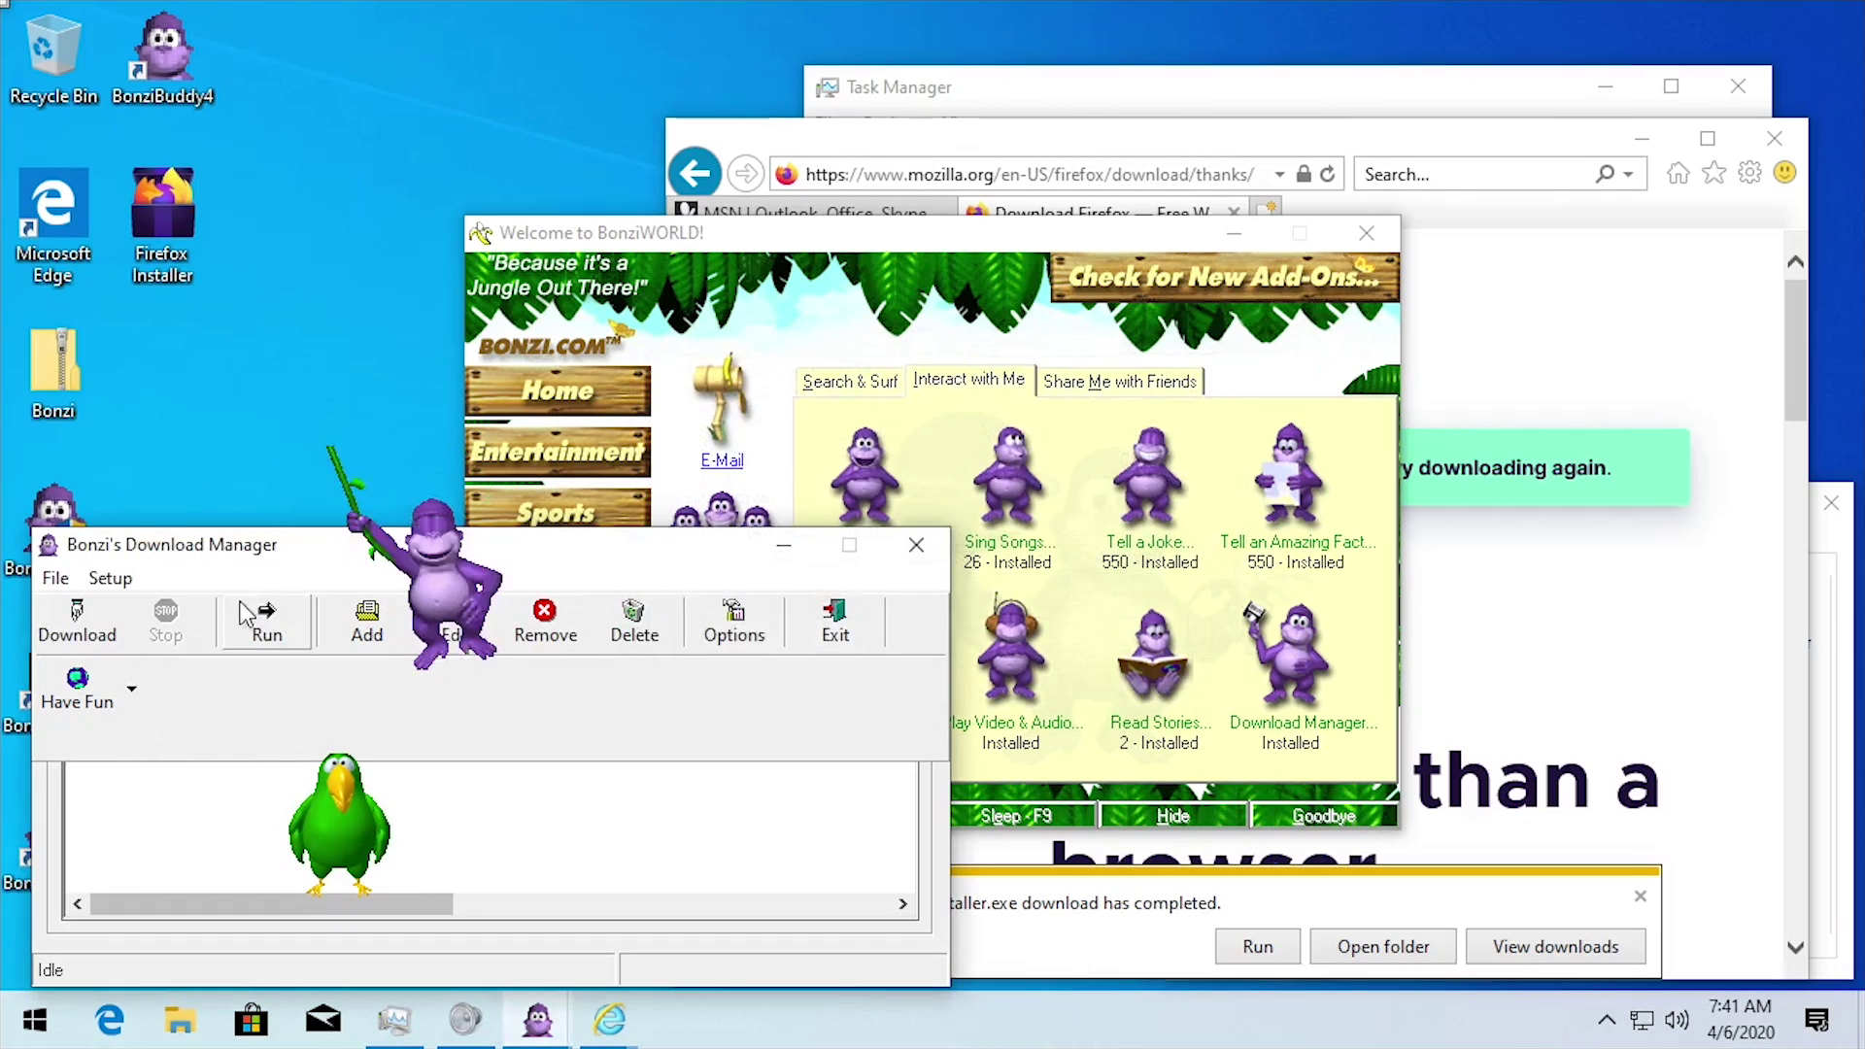
# - Move Bonzi's Download Manager higher on the desktop and try to download the listed Firefox file
pyautogui.moveTo(176, 550); pyautogui.dragTo(329, 454)
pyautogui.moveTo(612, 806); pyautogui.dragTo(369, 631)
pyautogui.click(230, 535)
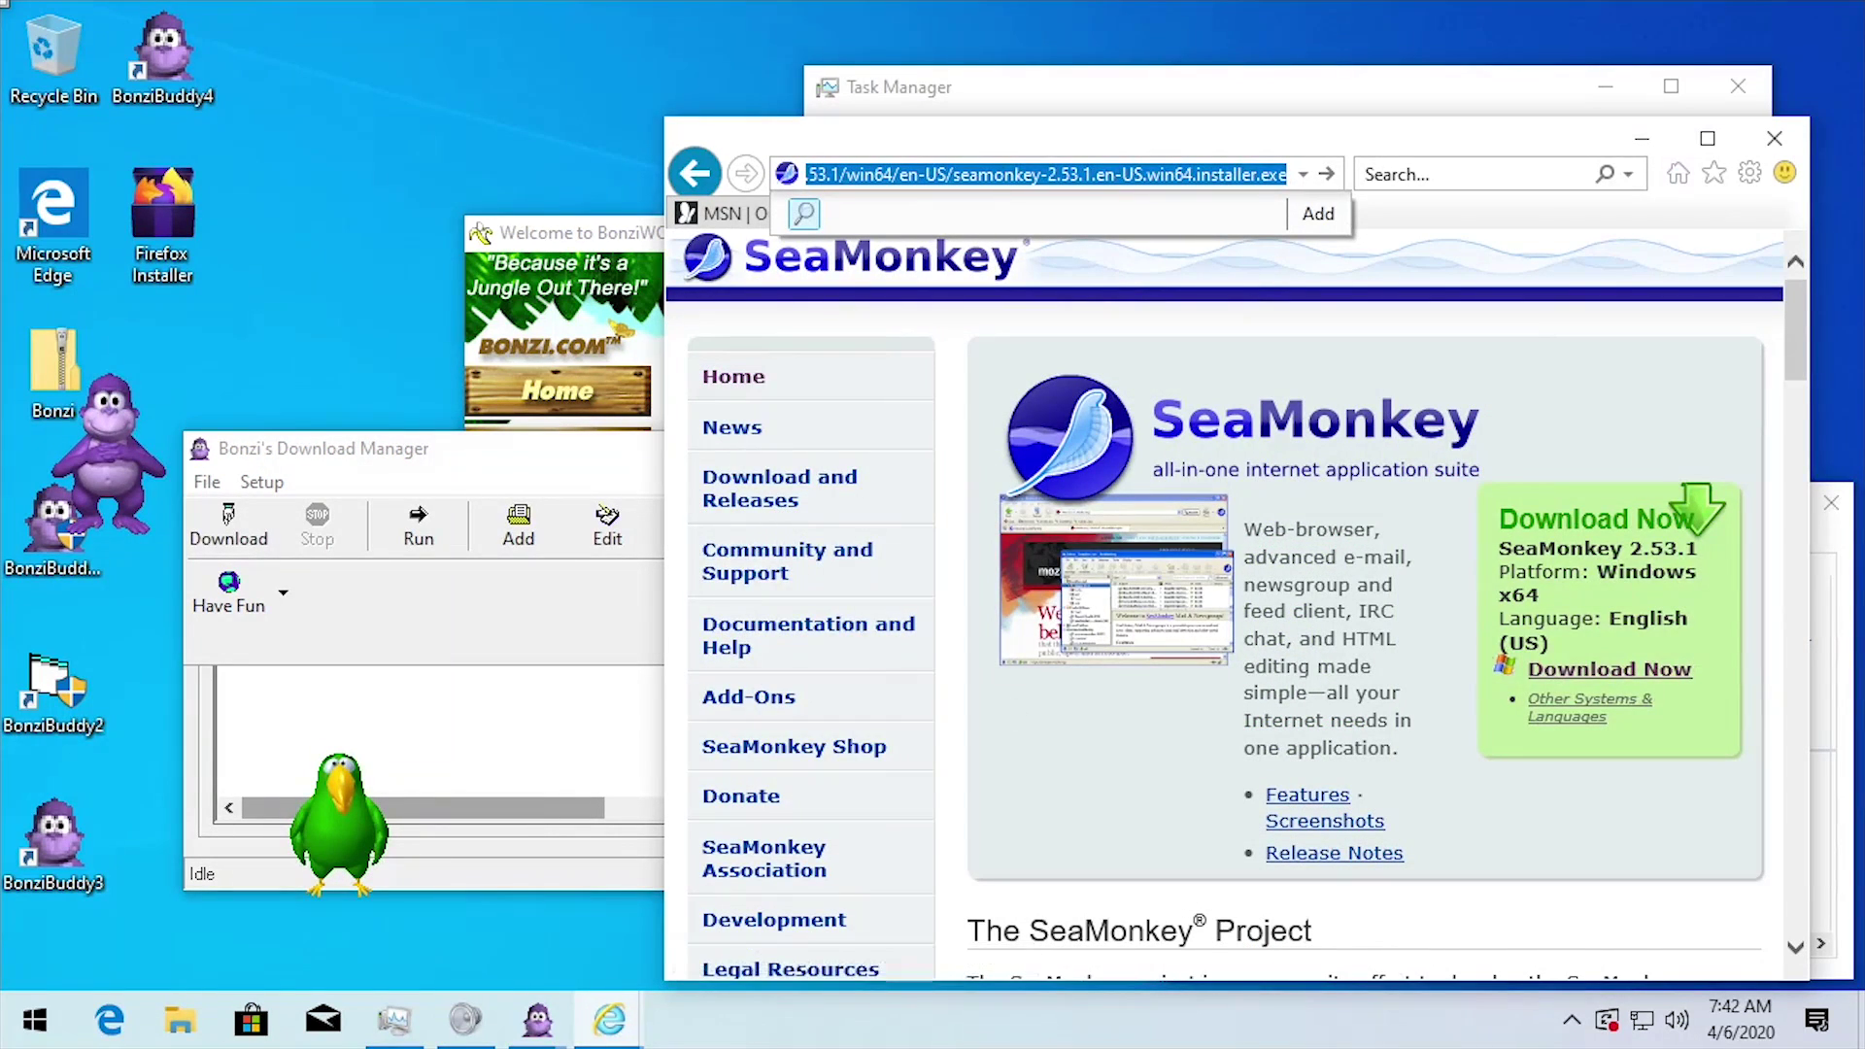
# - Add the copied seamonkey-2.53.1.en-US.win64.installer.exe URL to Bonzi's download list and try to download it
pyautogui.moveTo(1097, 174); pyautogui.dragTo(1288, 175)
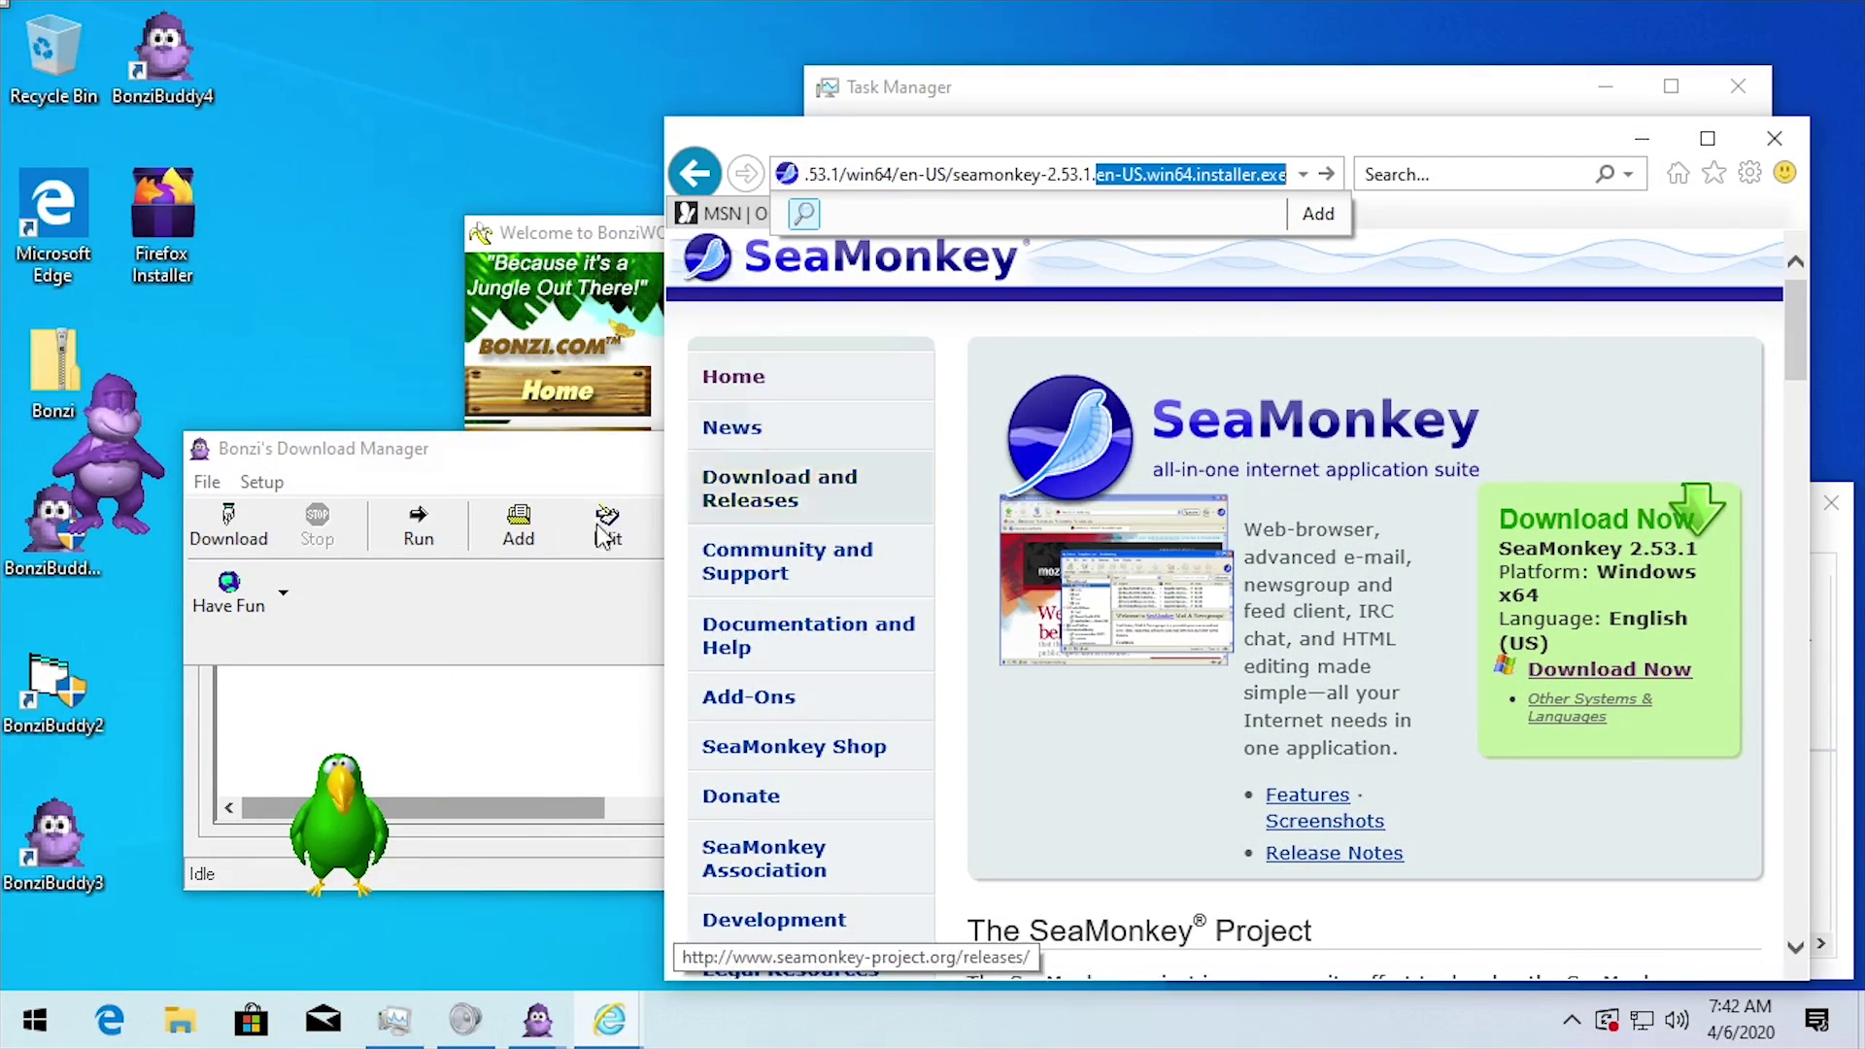
pyautogui.click(275, 586)
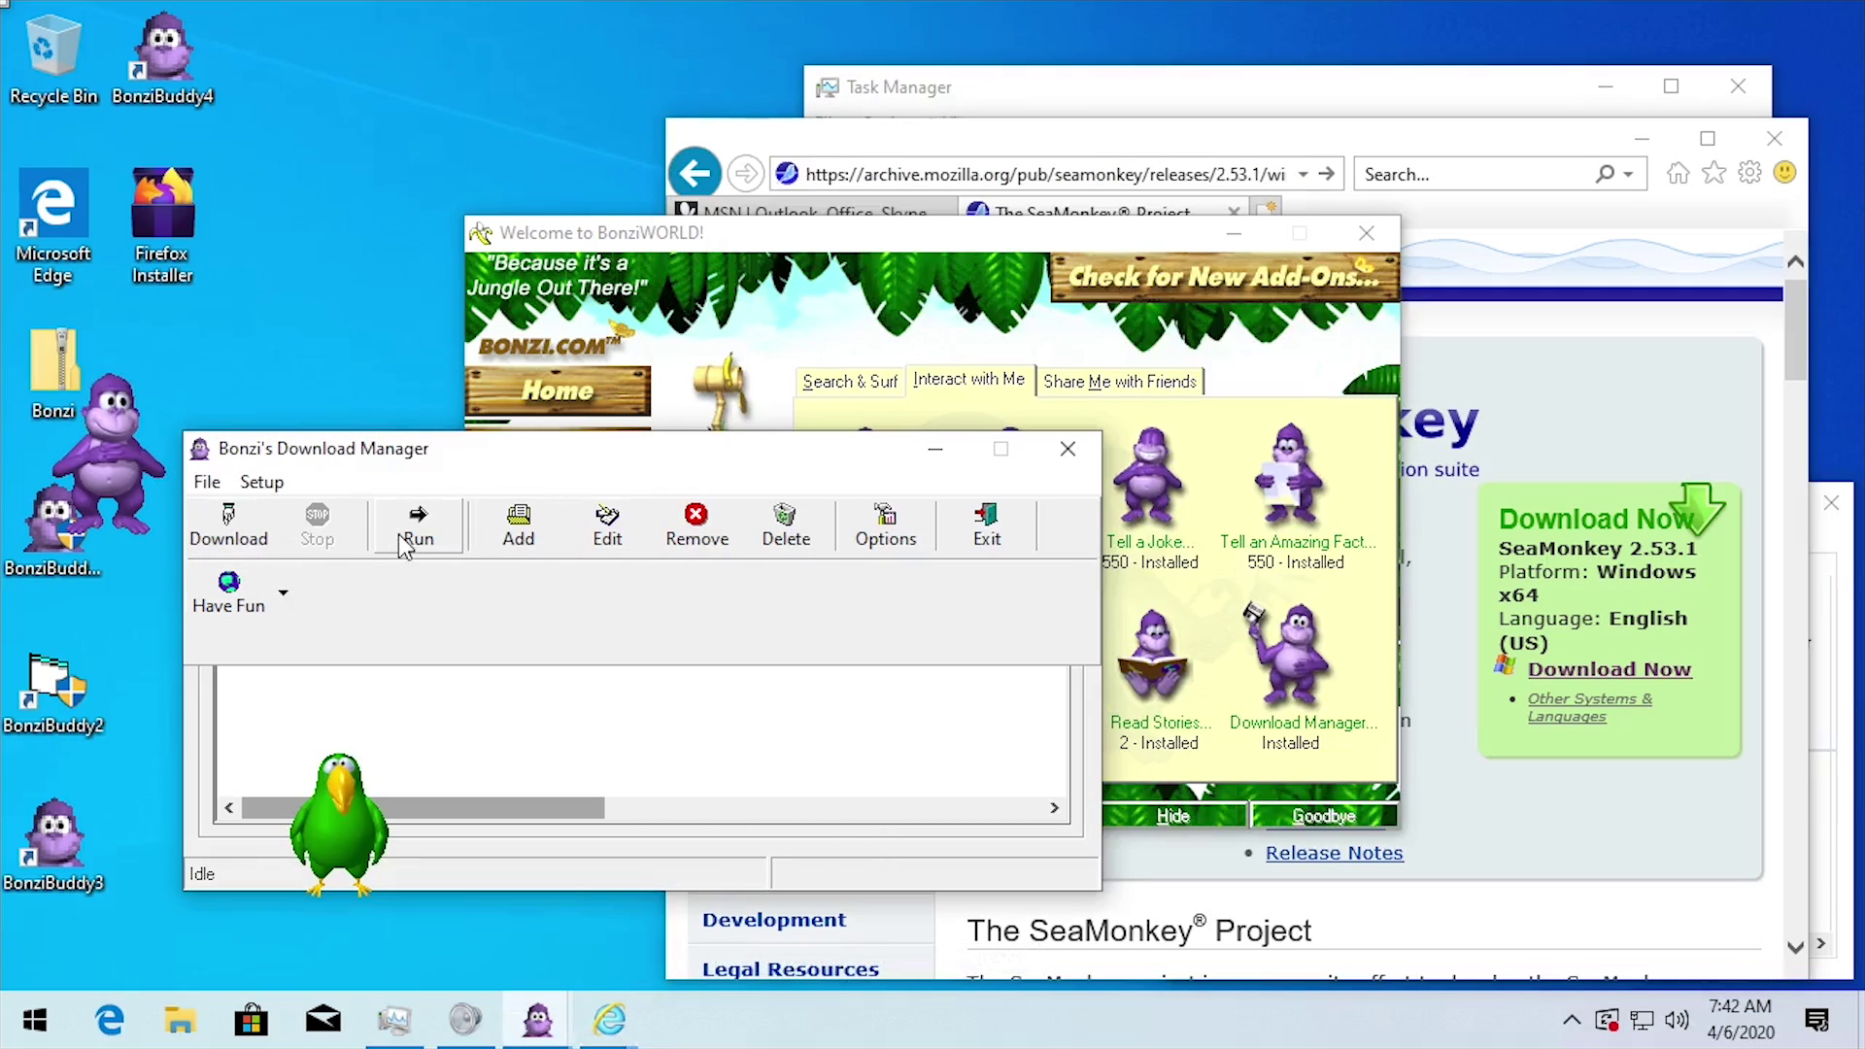
pyautogui.click(517, 525)
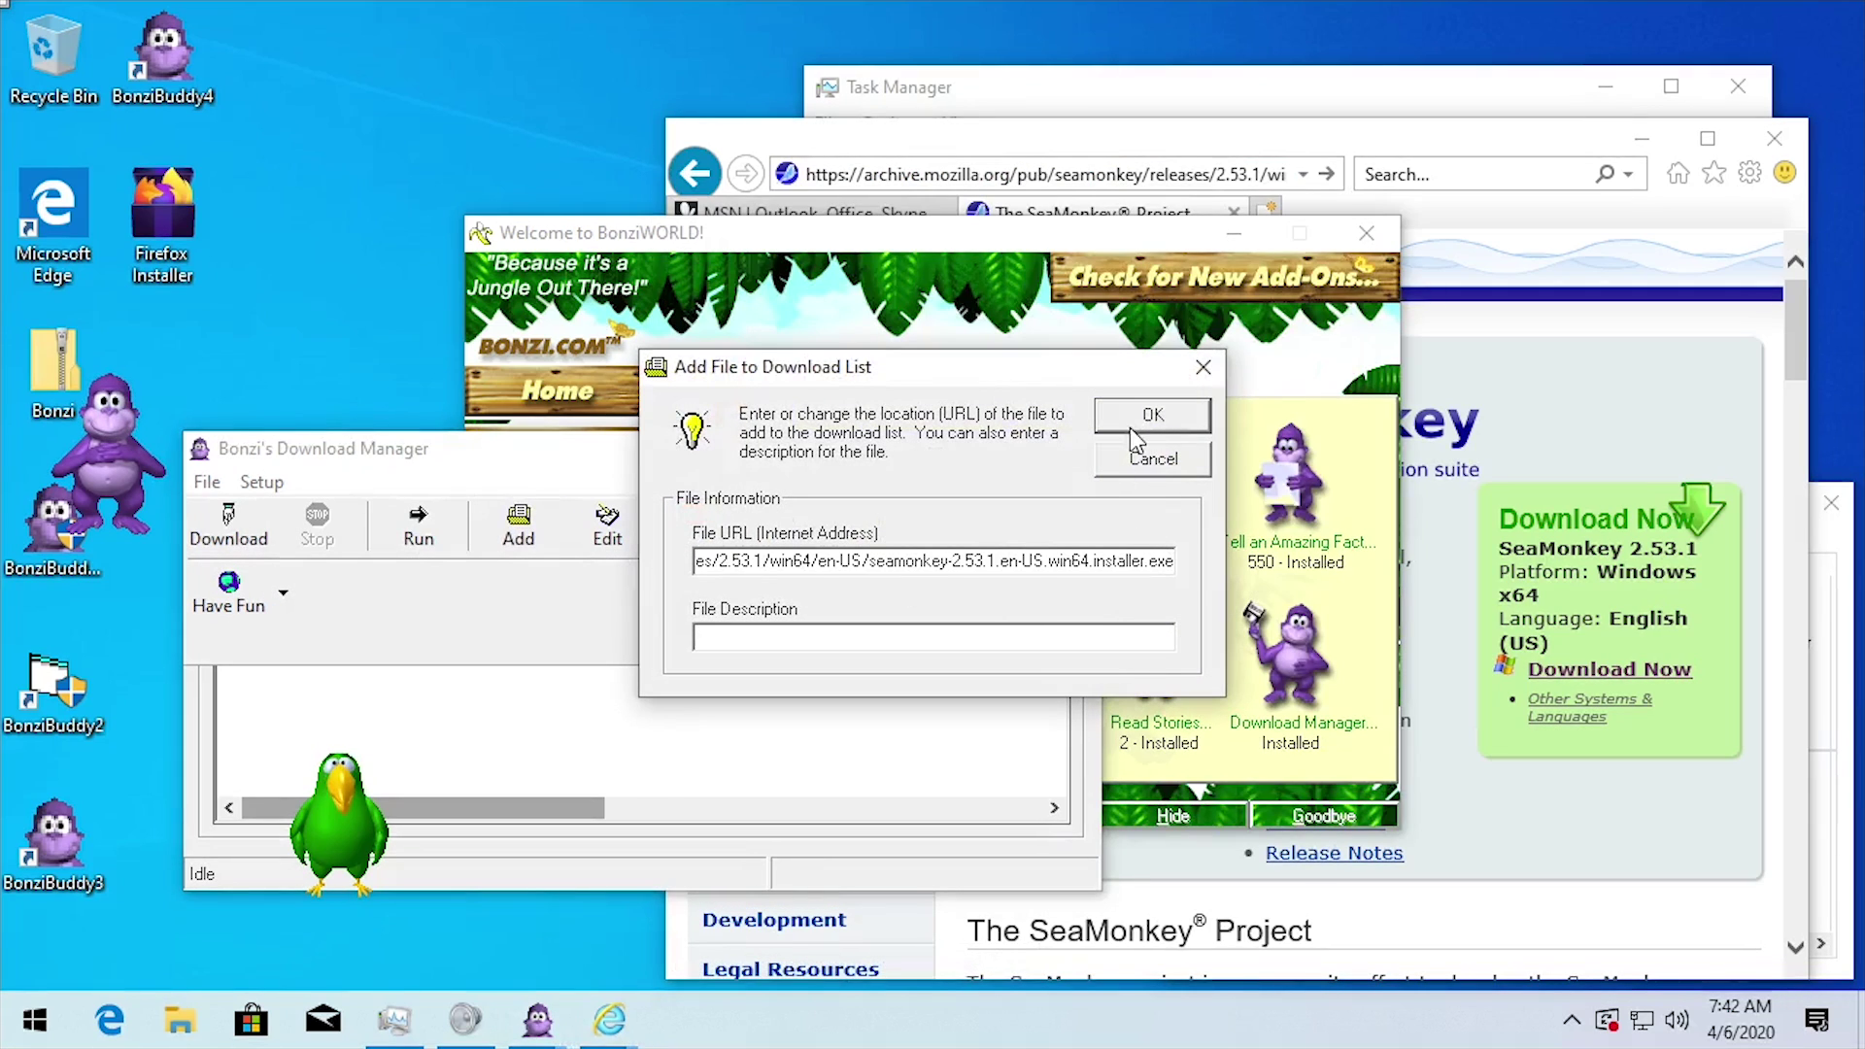
pyautogui.click(1132, 430)
pyautogui.moveTo(583, 806); pyautogui.dragTo(571, 724)
pyautogui.click(234, 534)
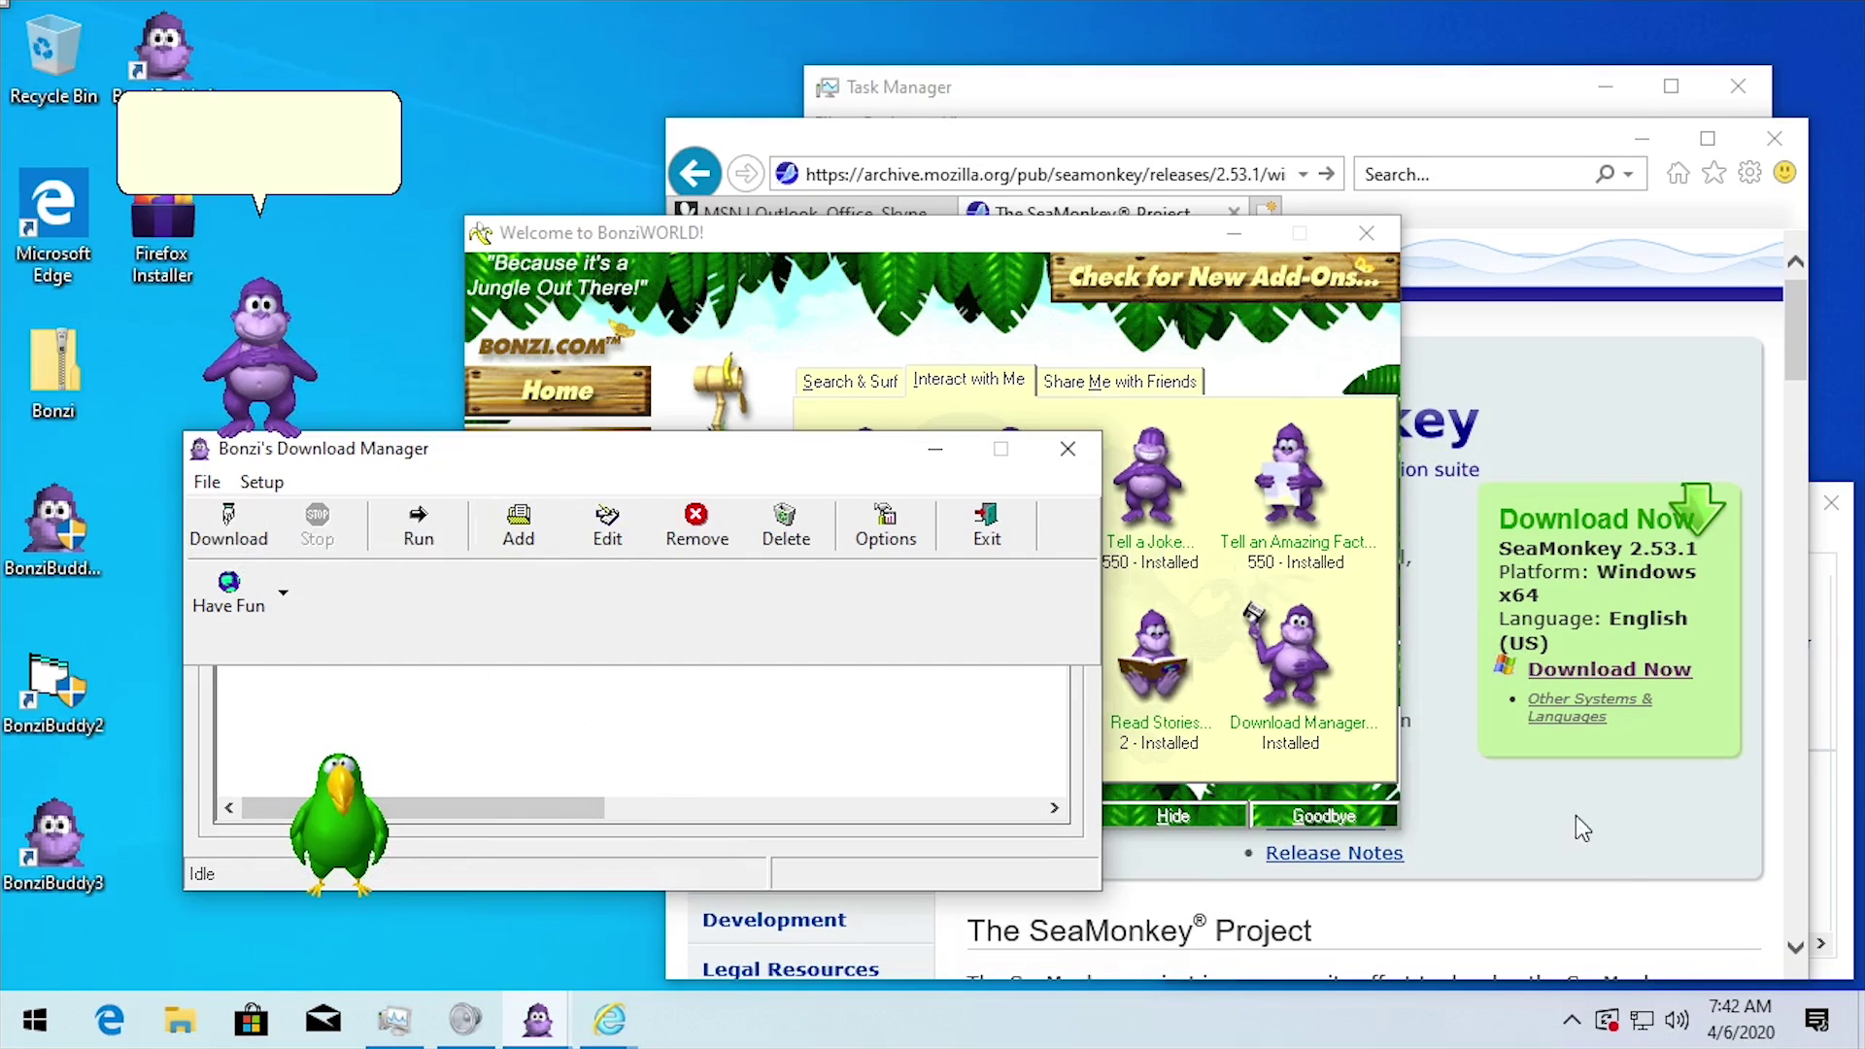
# - Bring the Volume Mixer forward and exit Bonzi's Download Manager after checking its File and Setup commands
pyautogui.click(1814, 901)
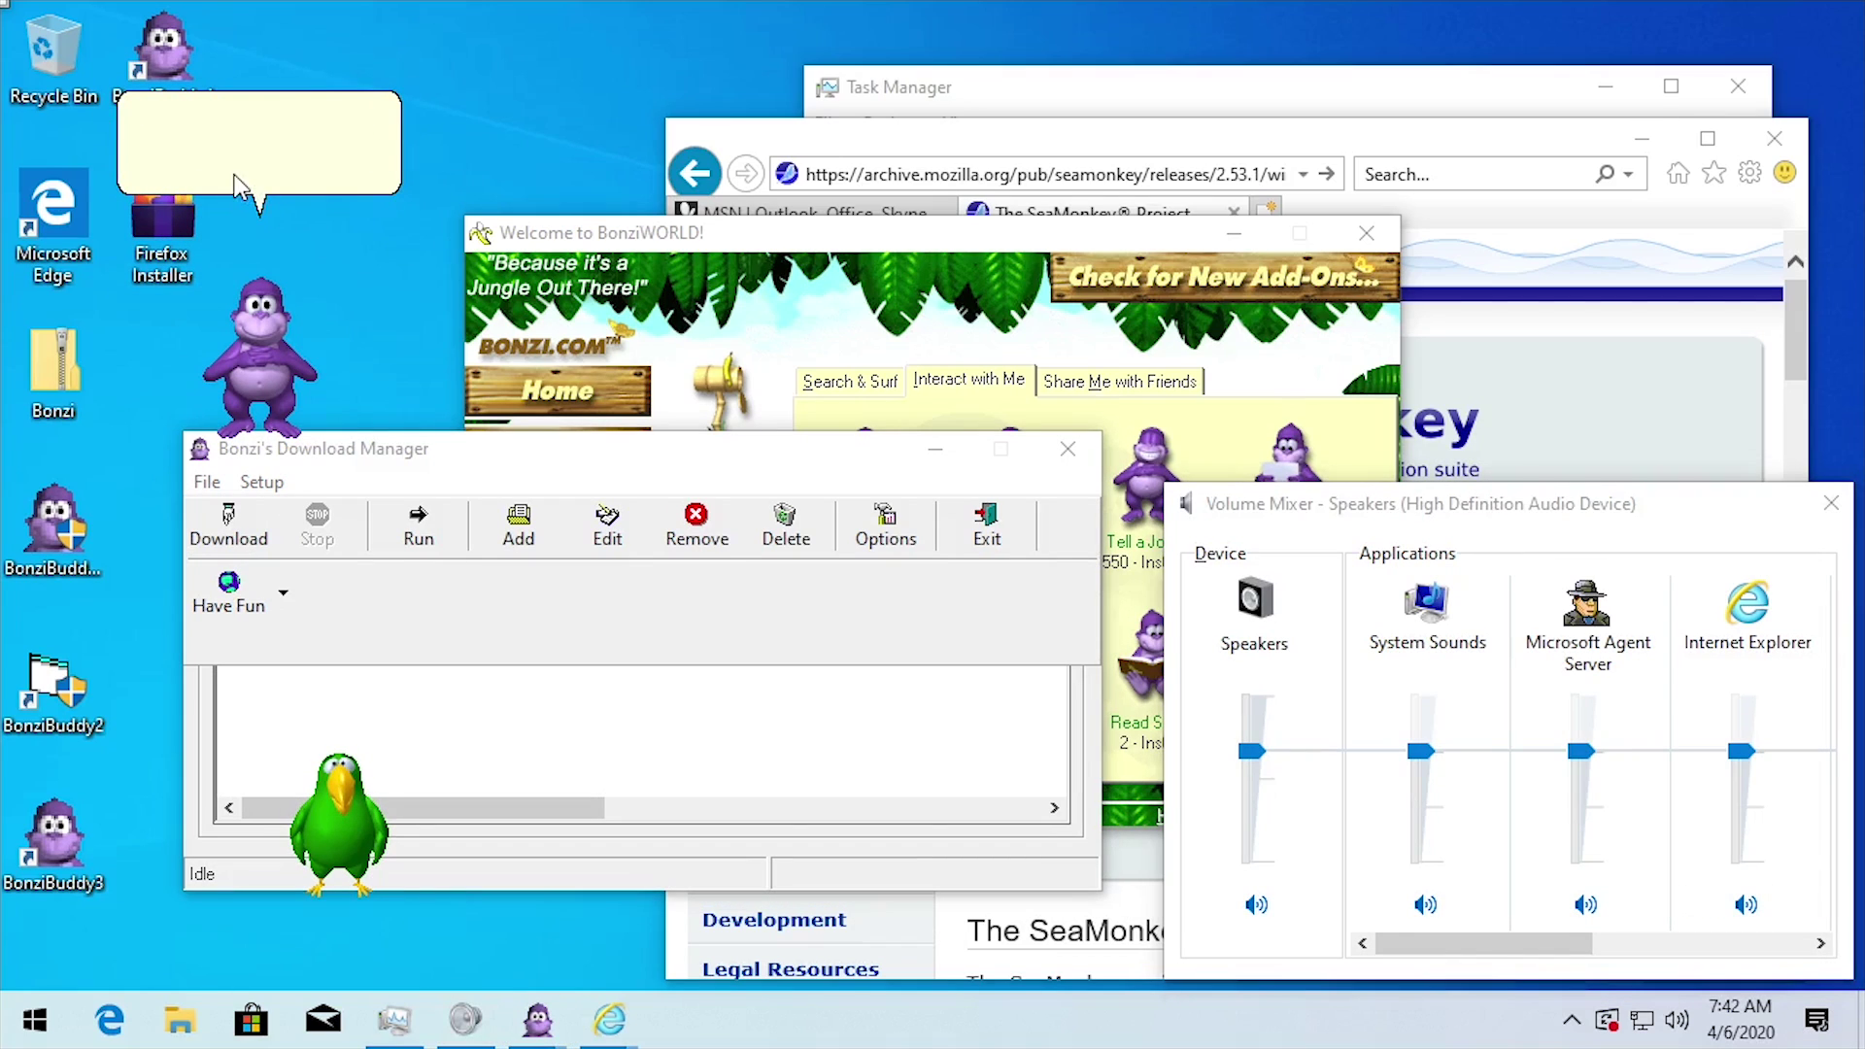
pyautogui.click(427, 458)
pyautogui.moveTo(428, 459); pyautogui.dragTo(410, 427)
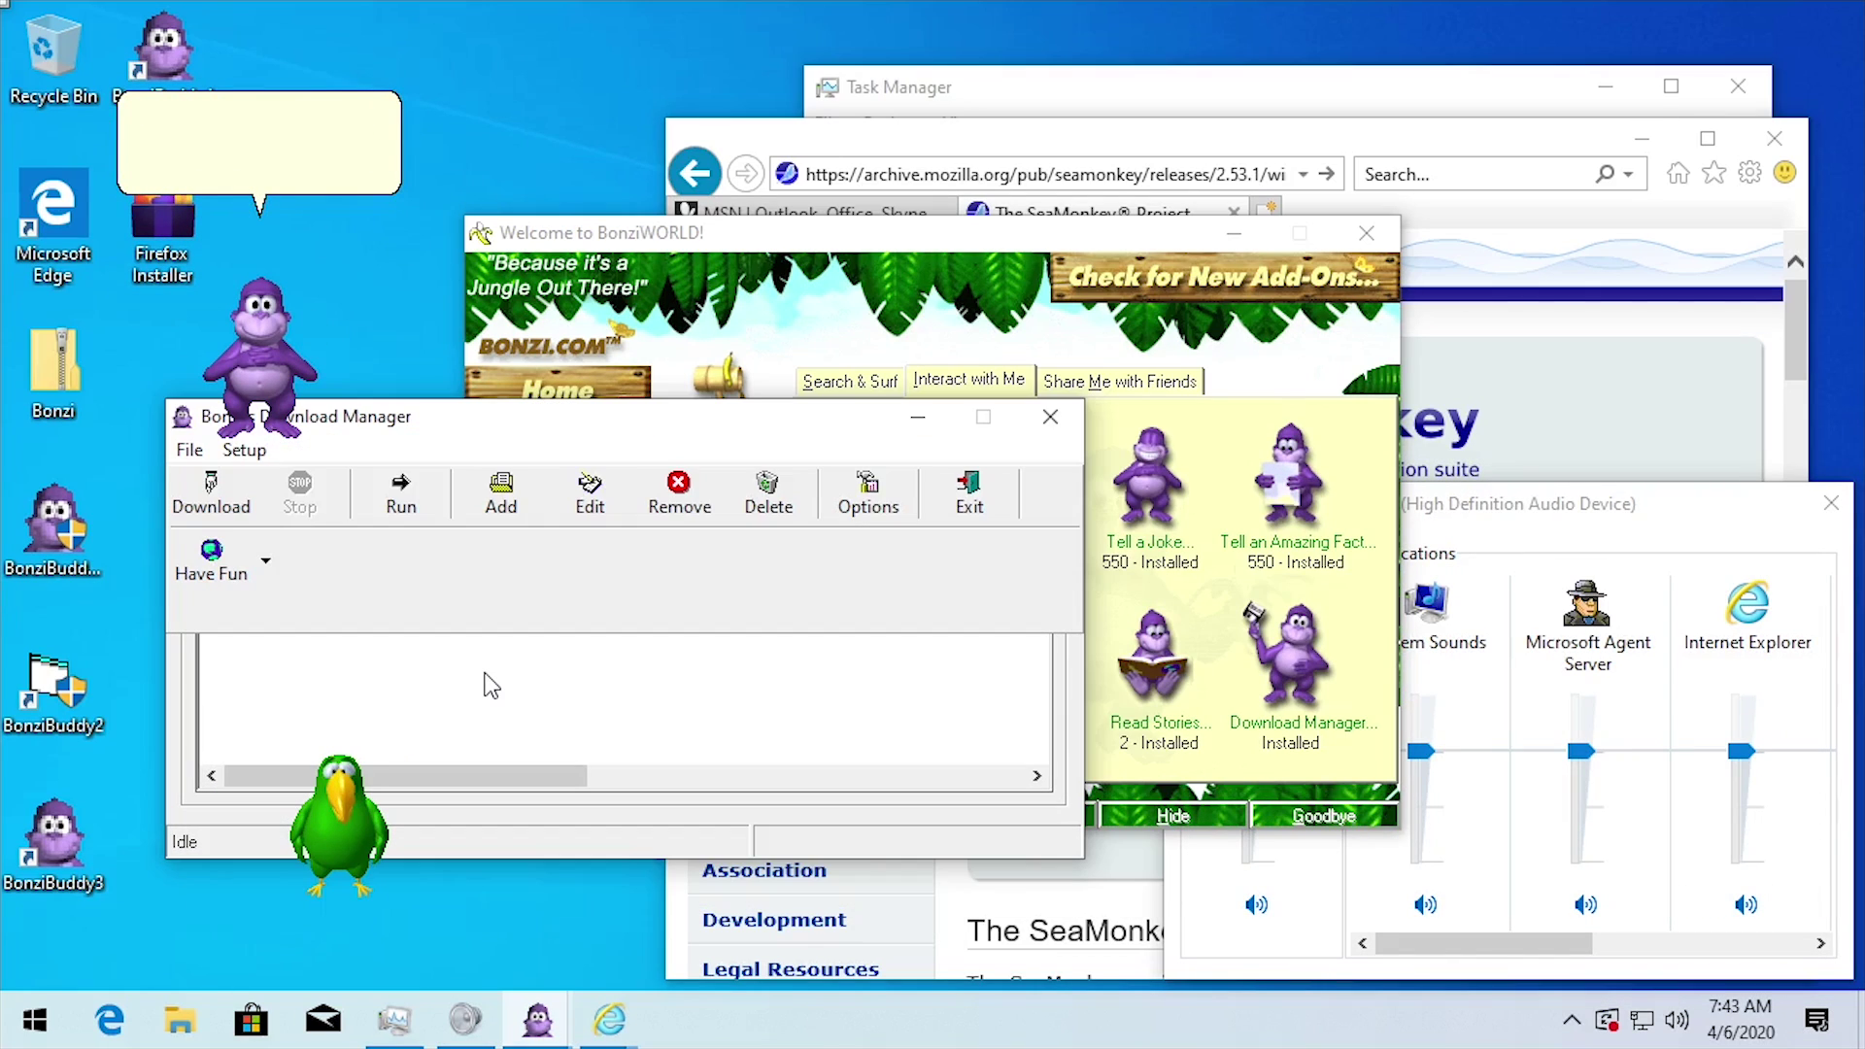
pyautogui.moveTo(400, 434); pyautogui.dragTo(480, 454)
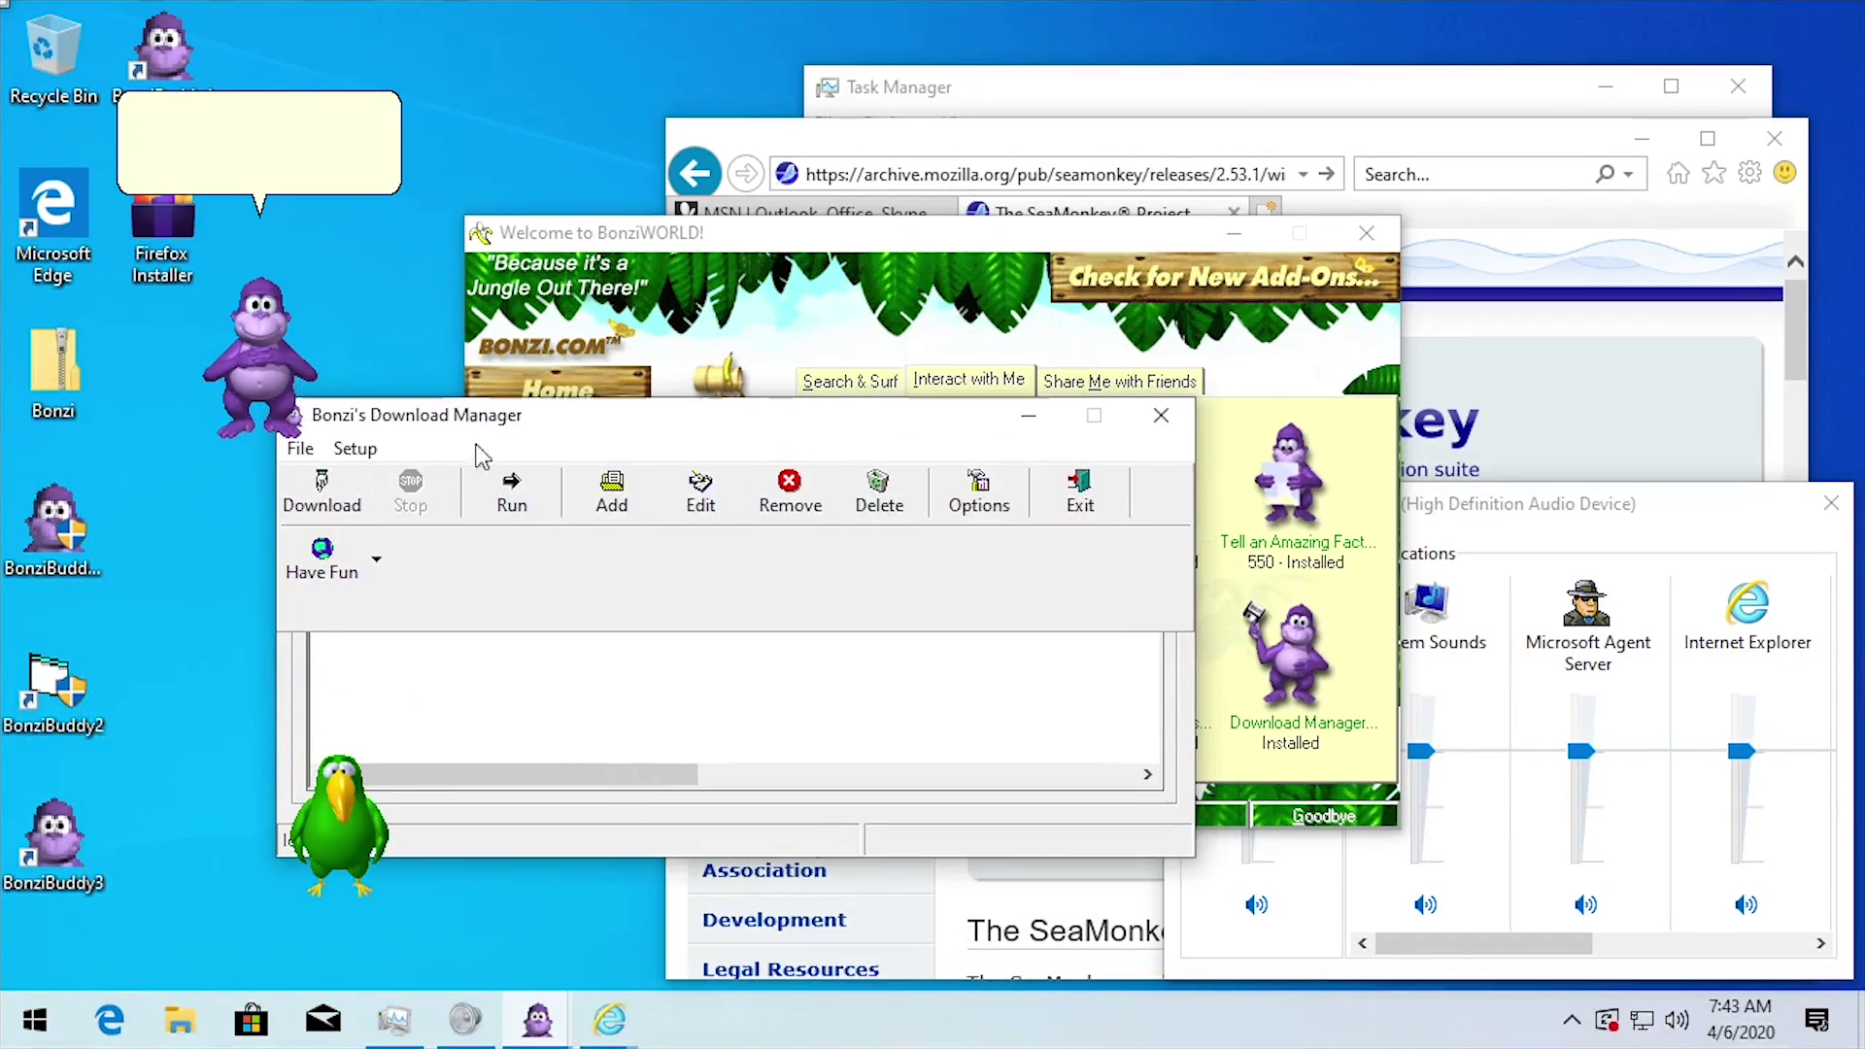
pyautogui.click(301, 448)
pyautogui.click(354, 449)
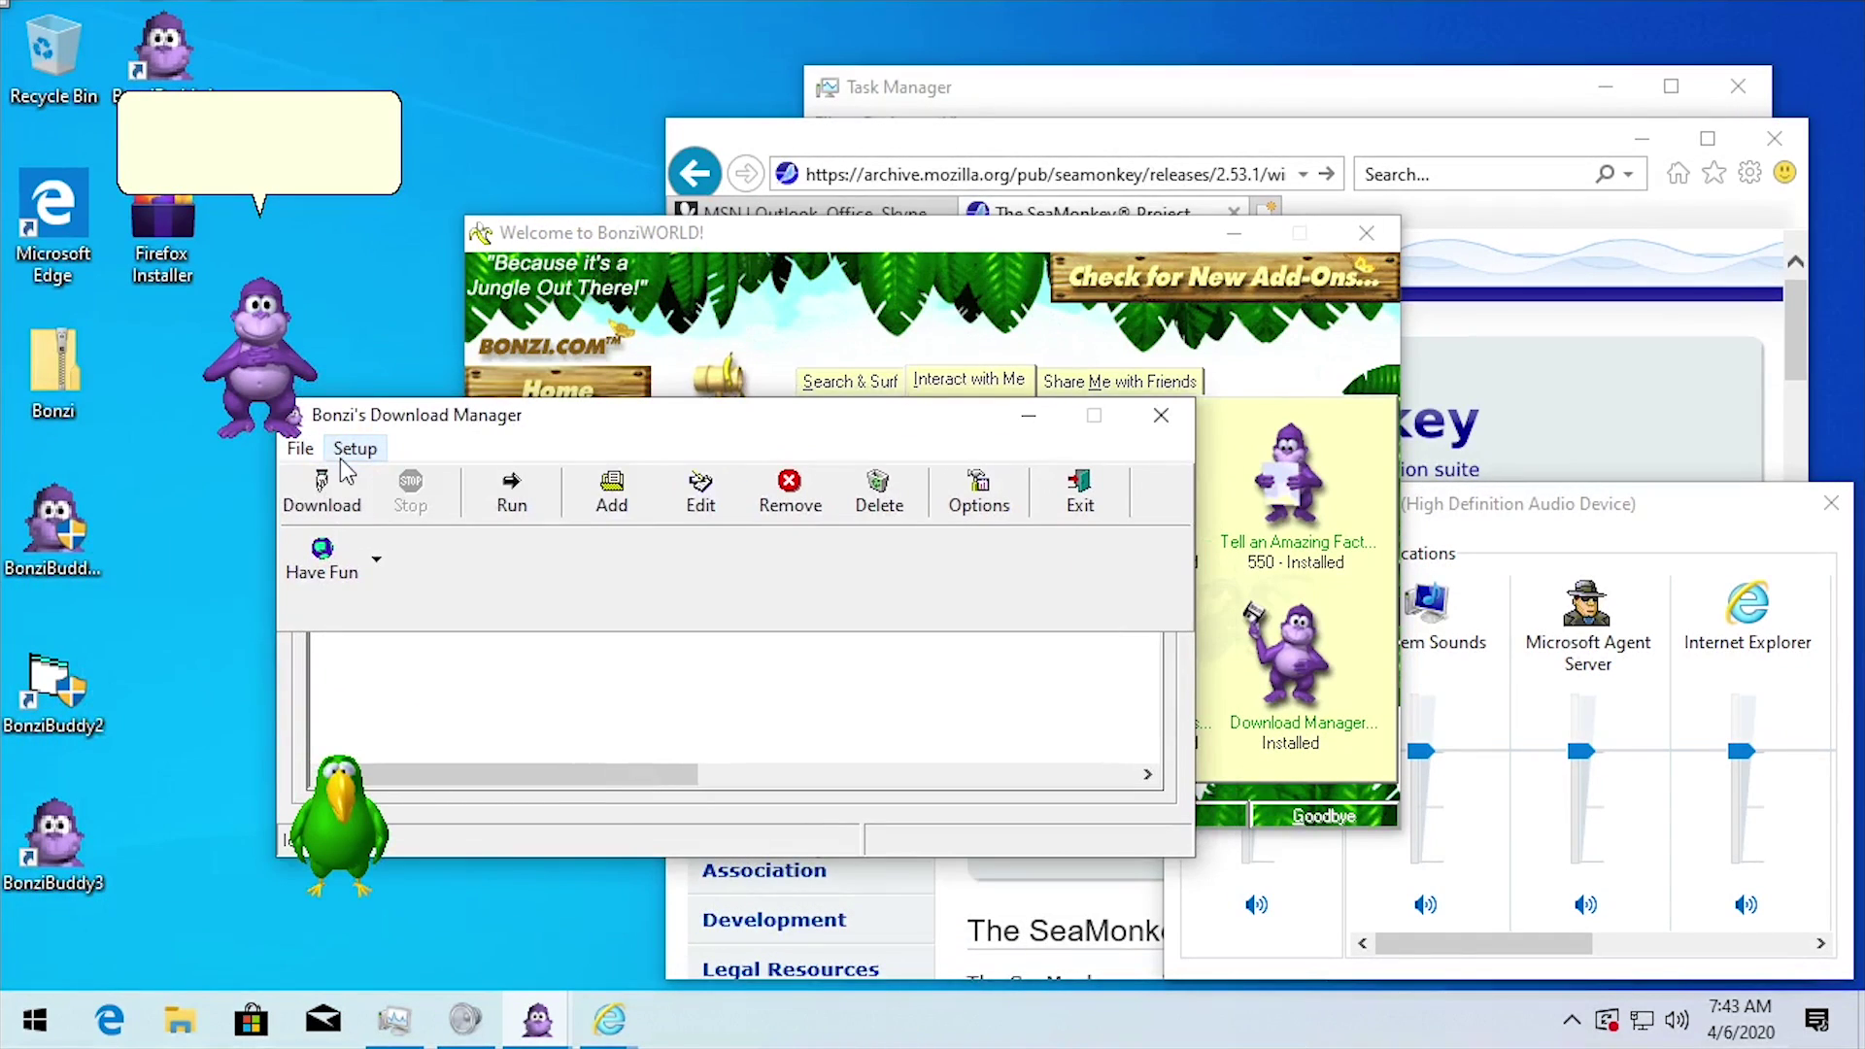
pyautogui.click(1112, 515)
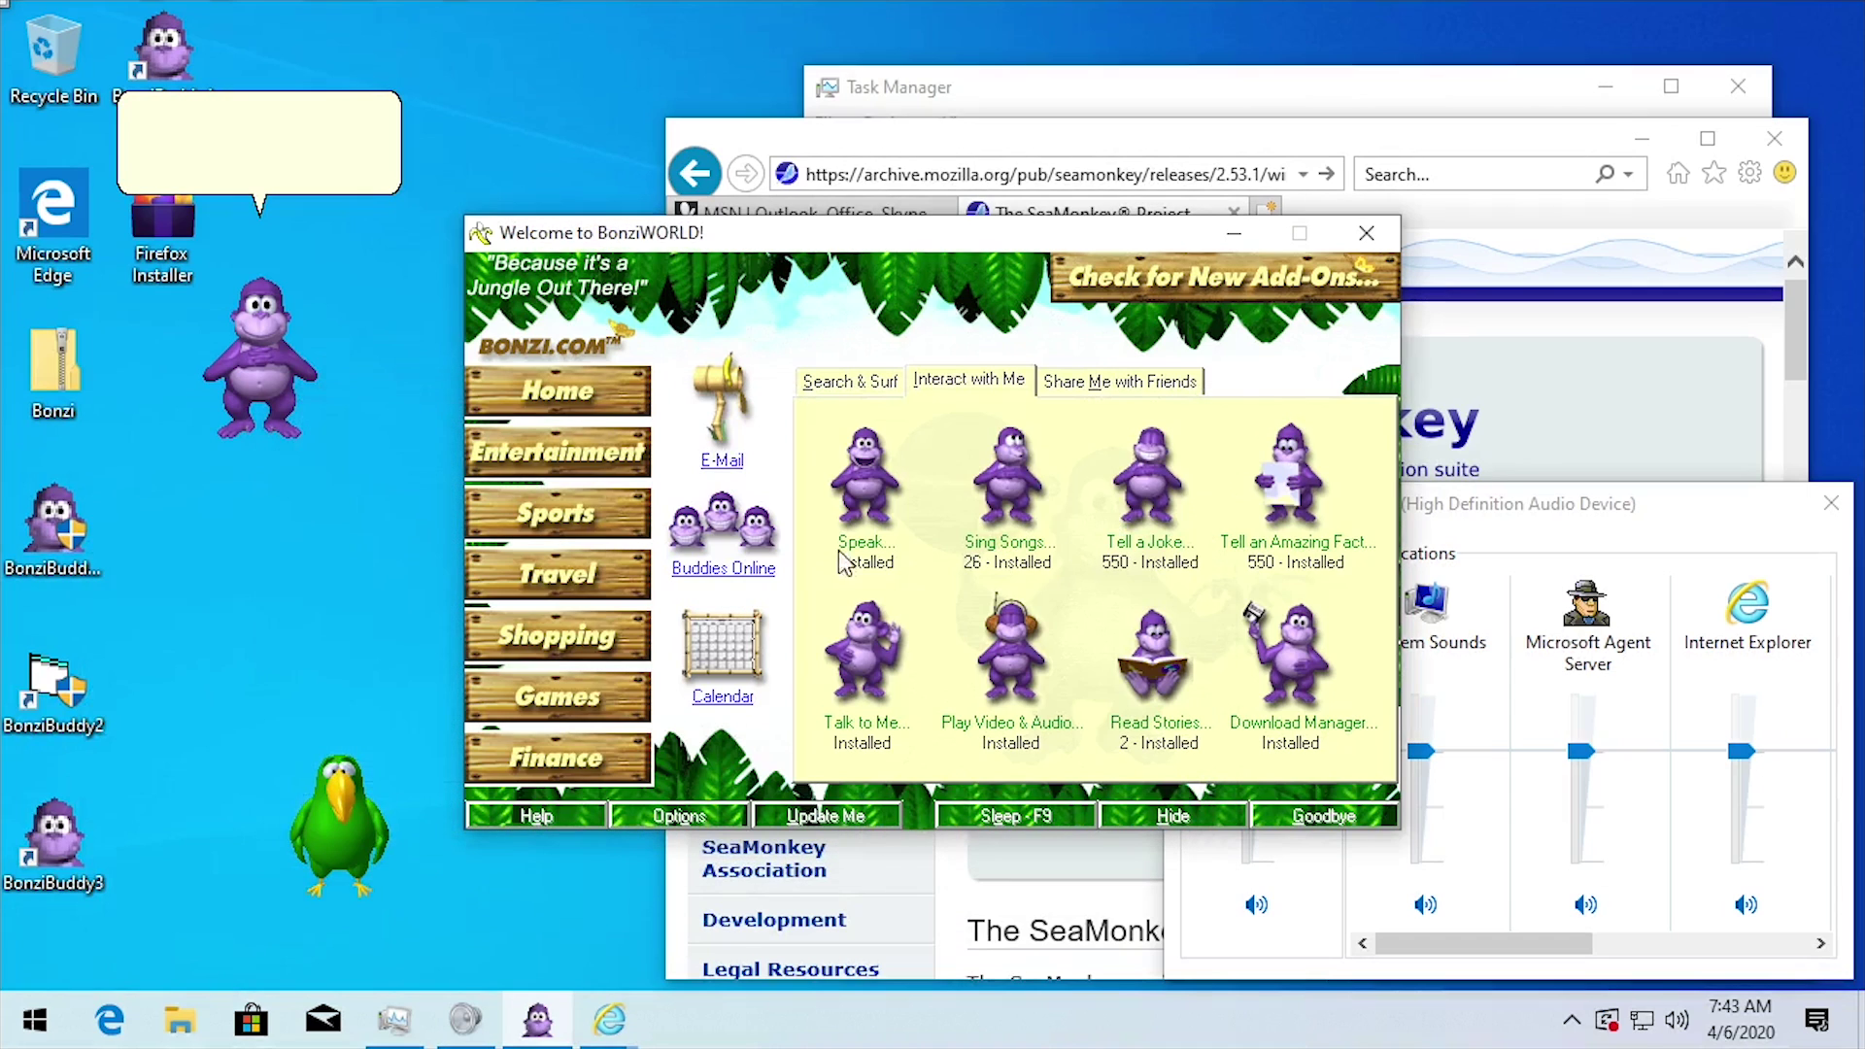
# - Move the Bonzi character down the desktop, reopen Bonzi's Download Manager and retry the listed downloads
pyautogui.click(276, 347)
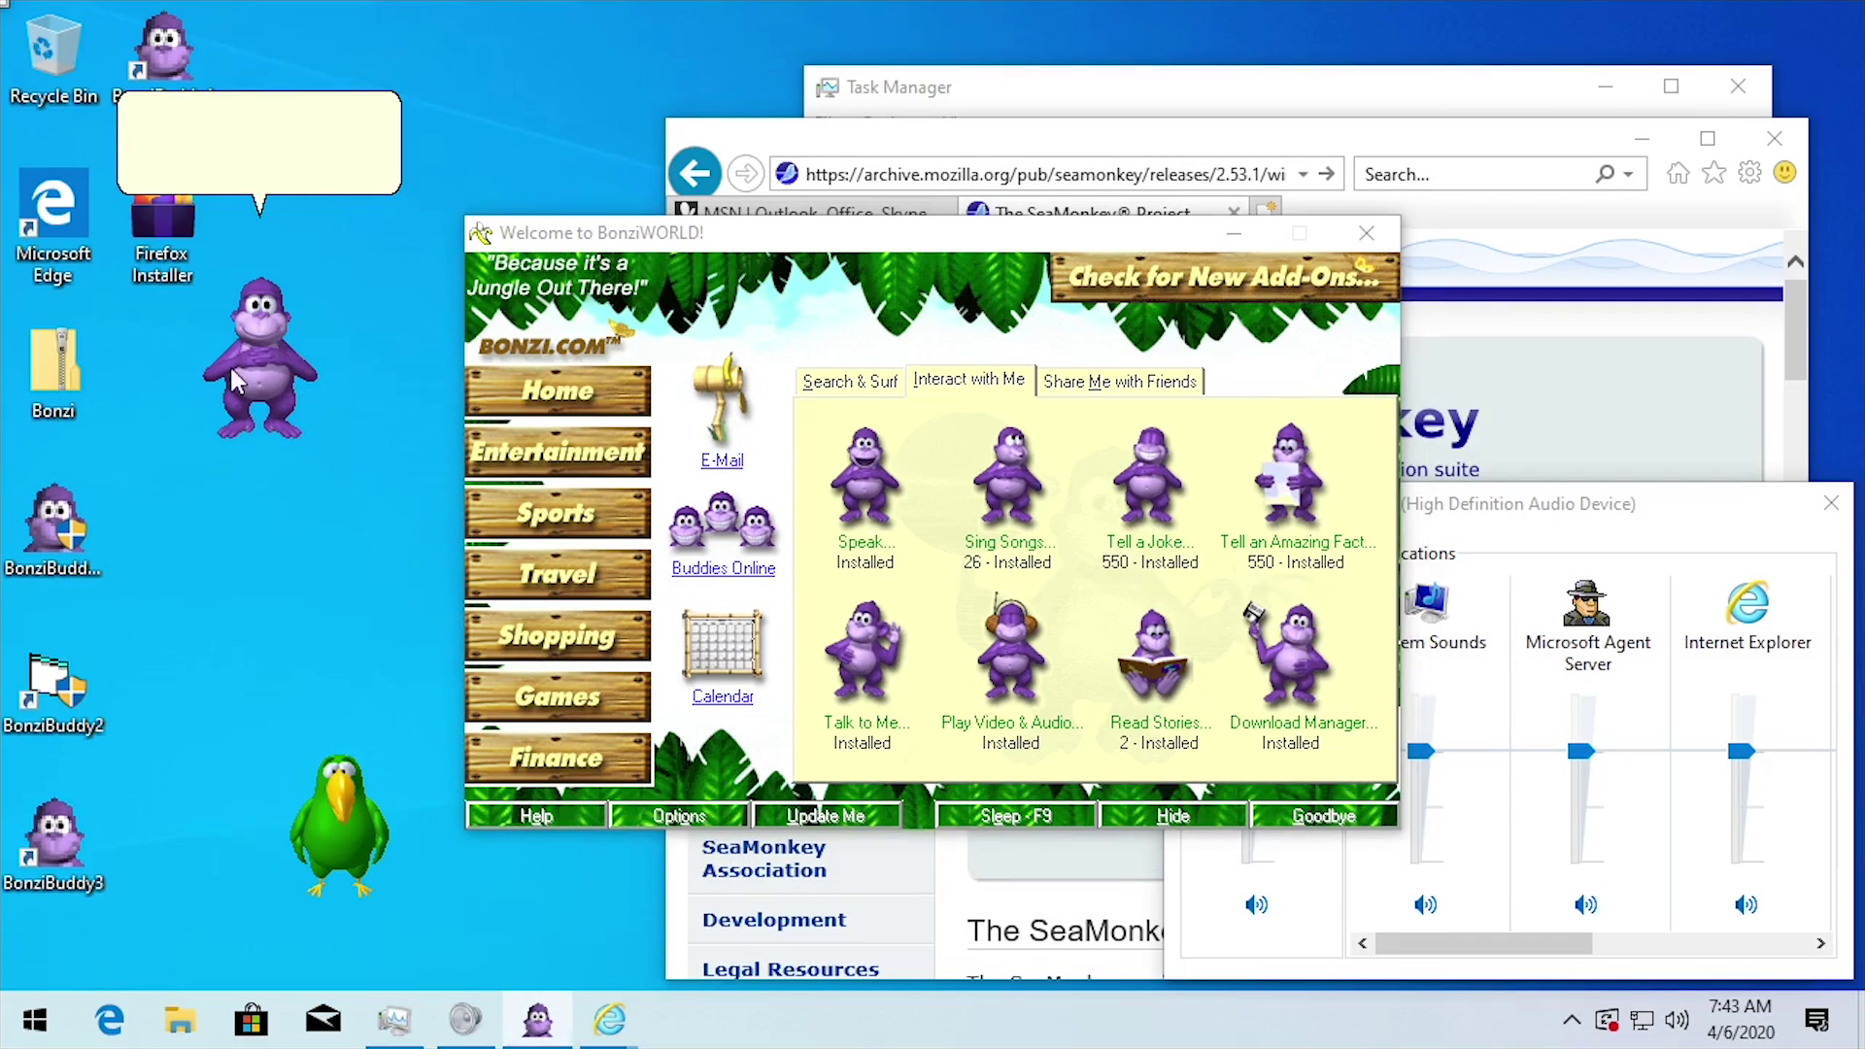
pyautogui.moveTo(235, 389); pyautogui.dragTo(295, 482)
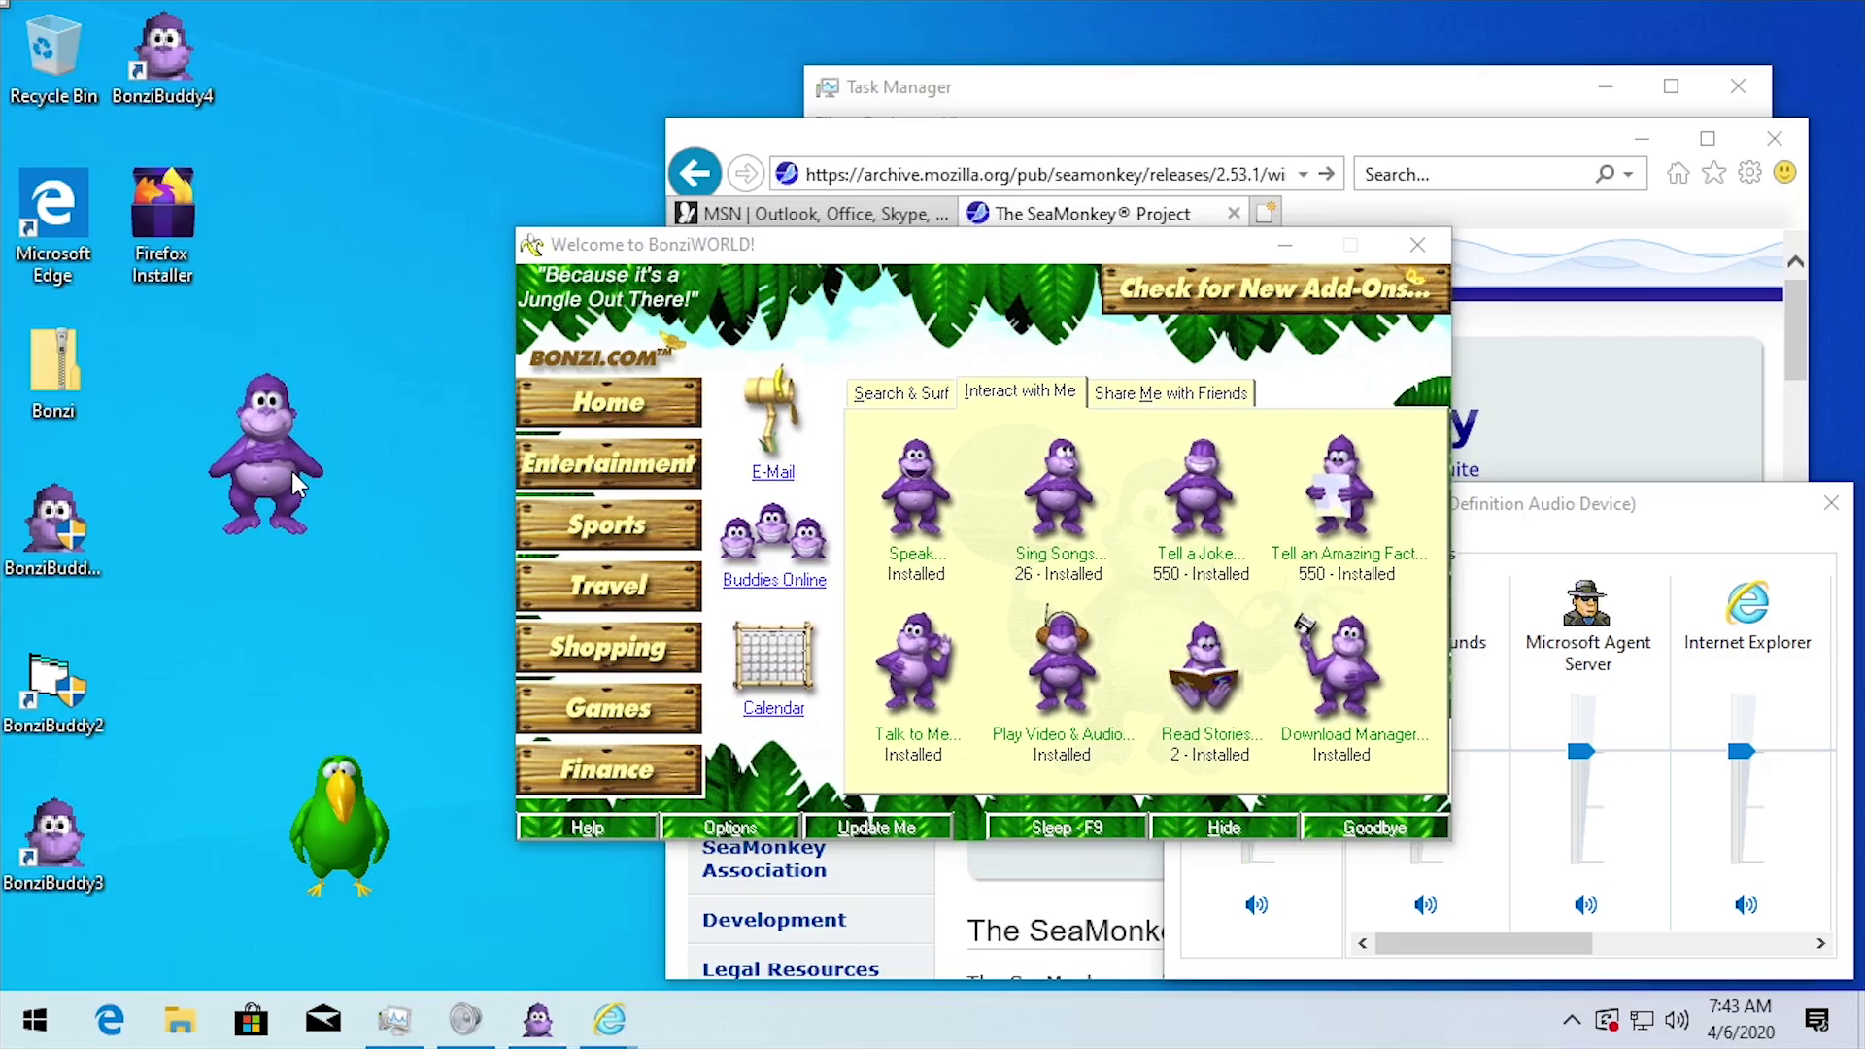
pyautogui.click(1361, 695)
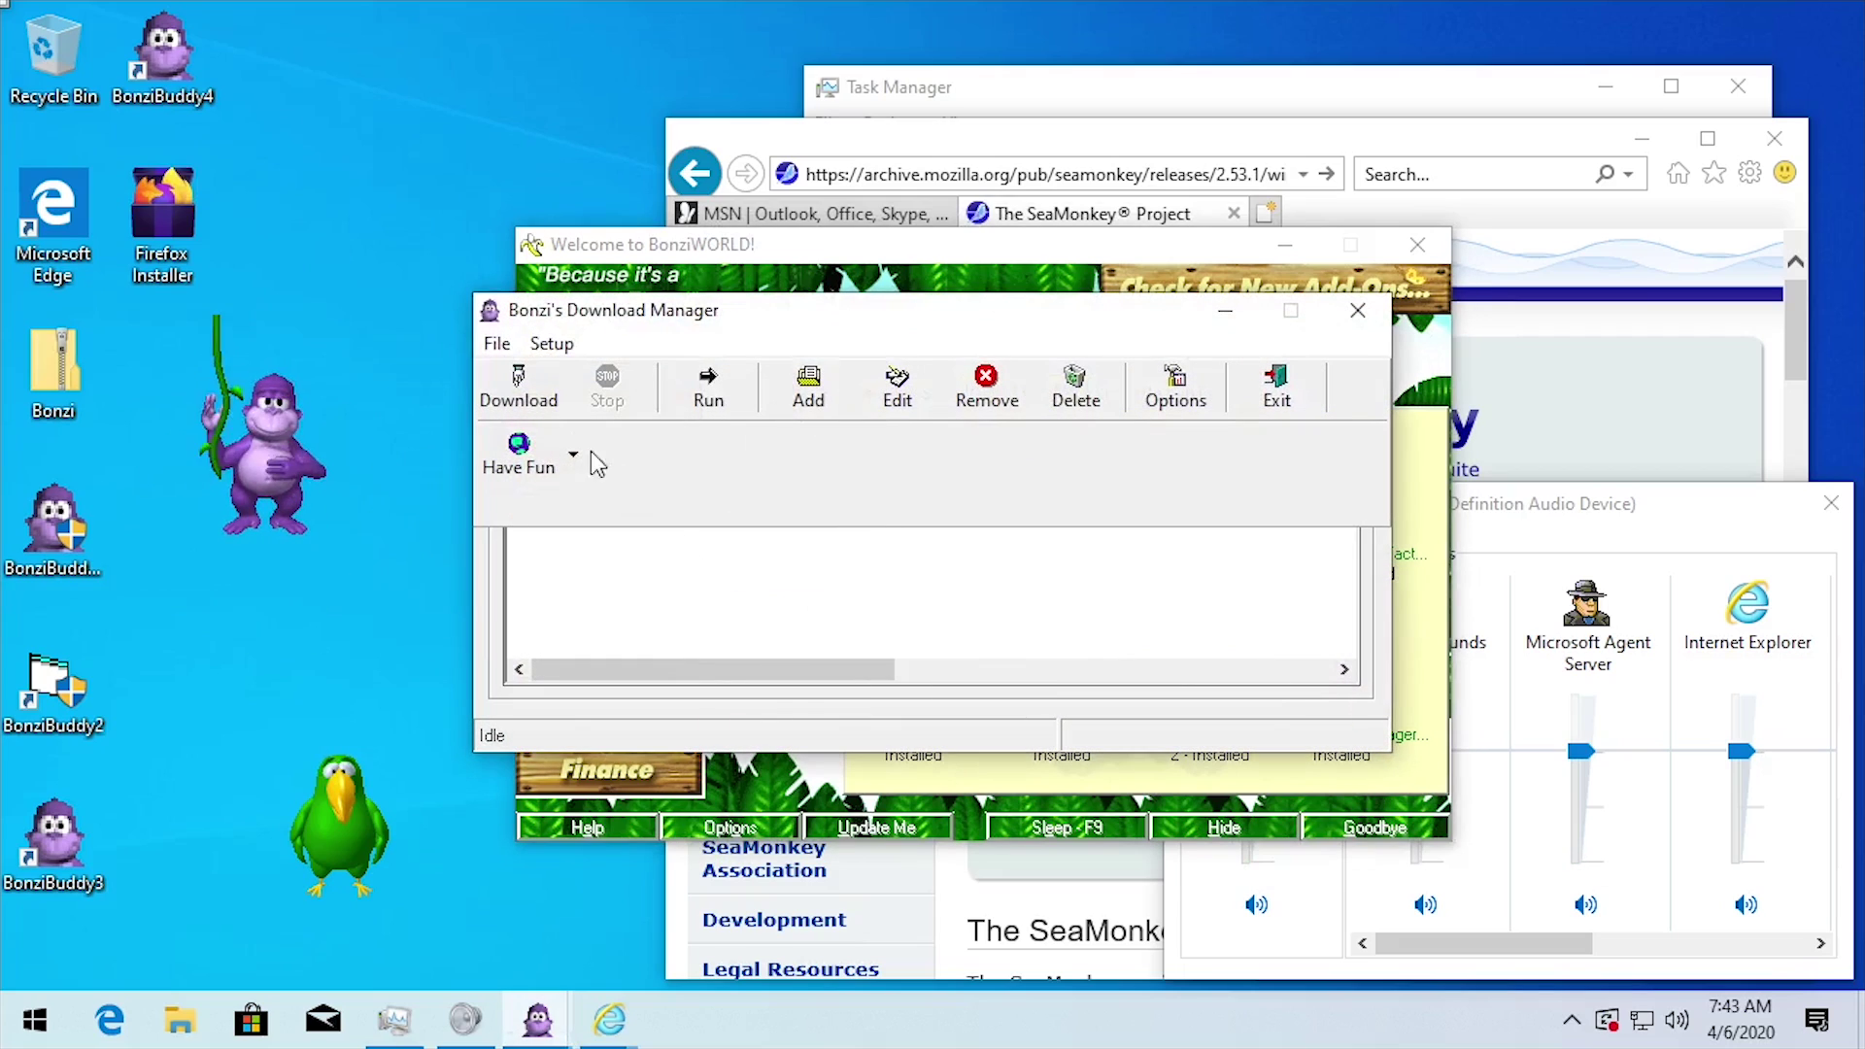
pyautogui.click(530, 387)
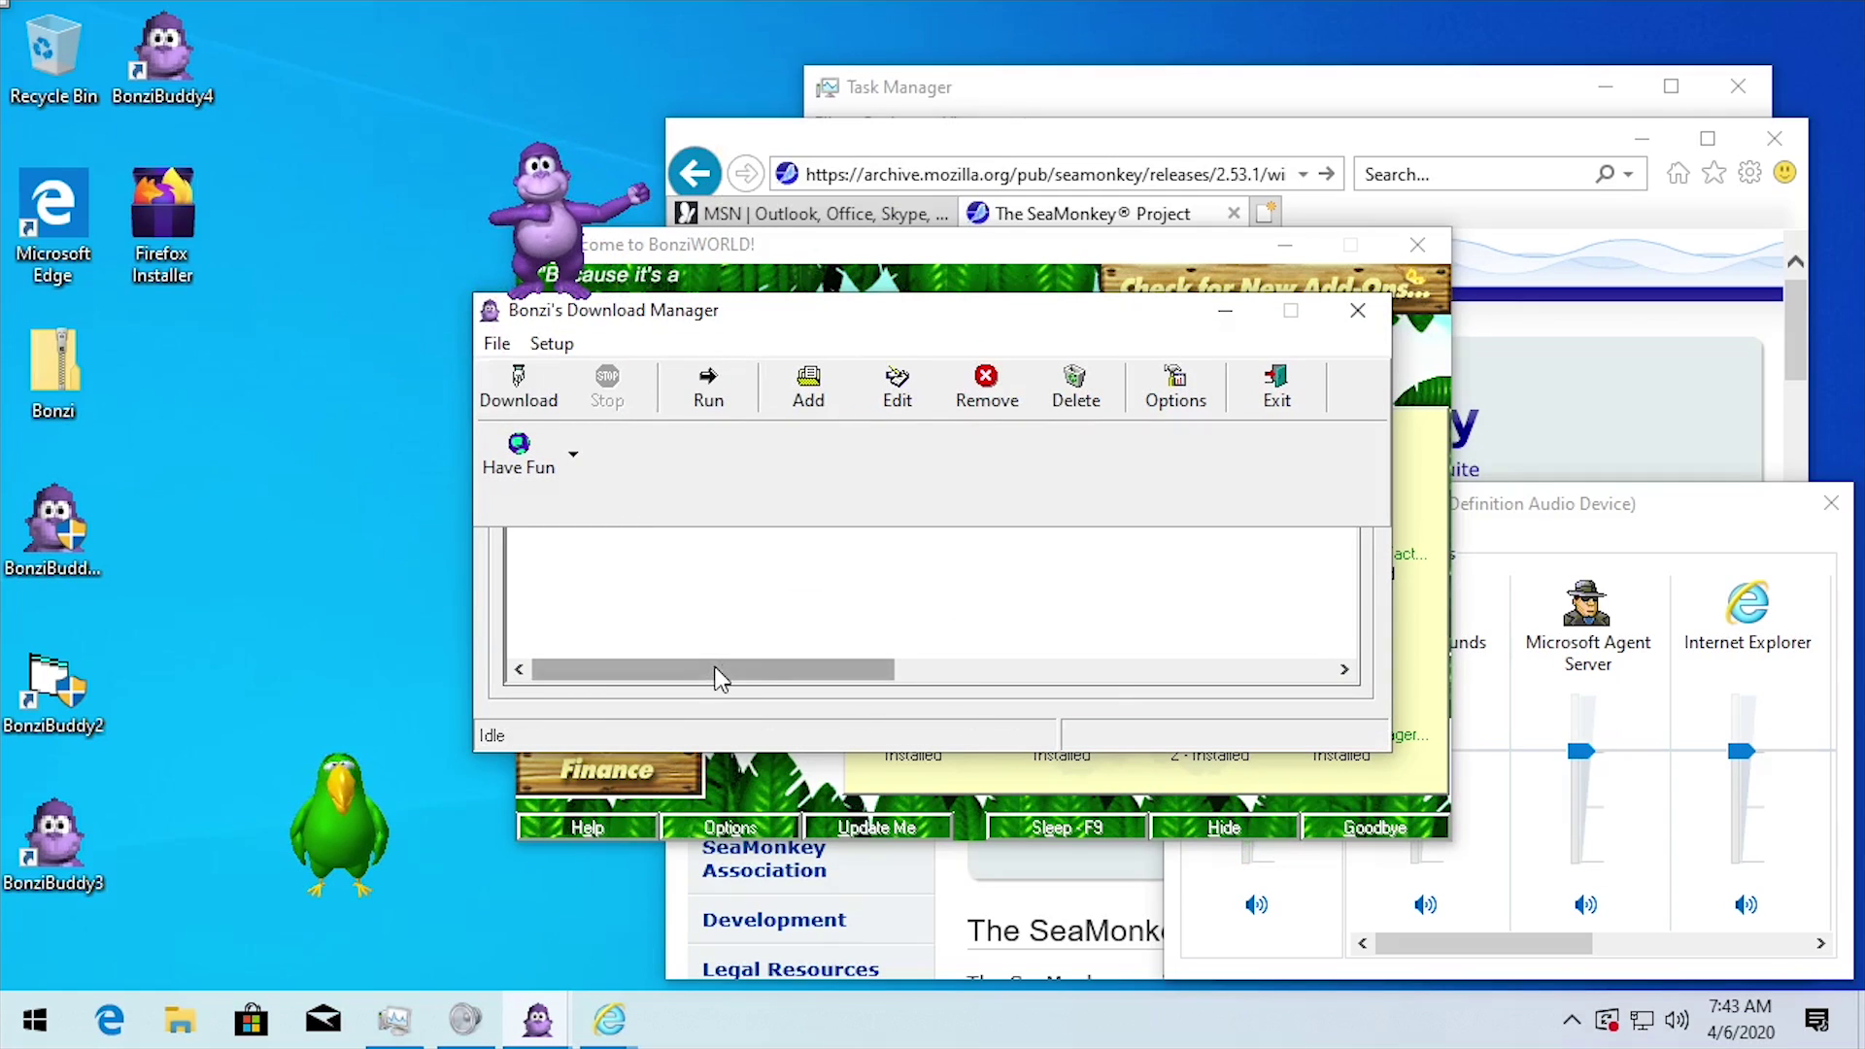
pyautogui.moveTo(716, 674)
pyautogui.mouseDown()
pyautogui.moveTo(770, 674)
pyautogui.moveTo(728, 674)
pyautogui.mouseUp()
pyautogui.moveTo(742, 593); pyautogui.dragTo(546, 421)
pyautogui.click(544, 406)
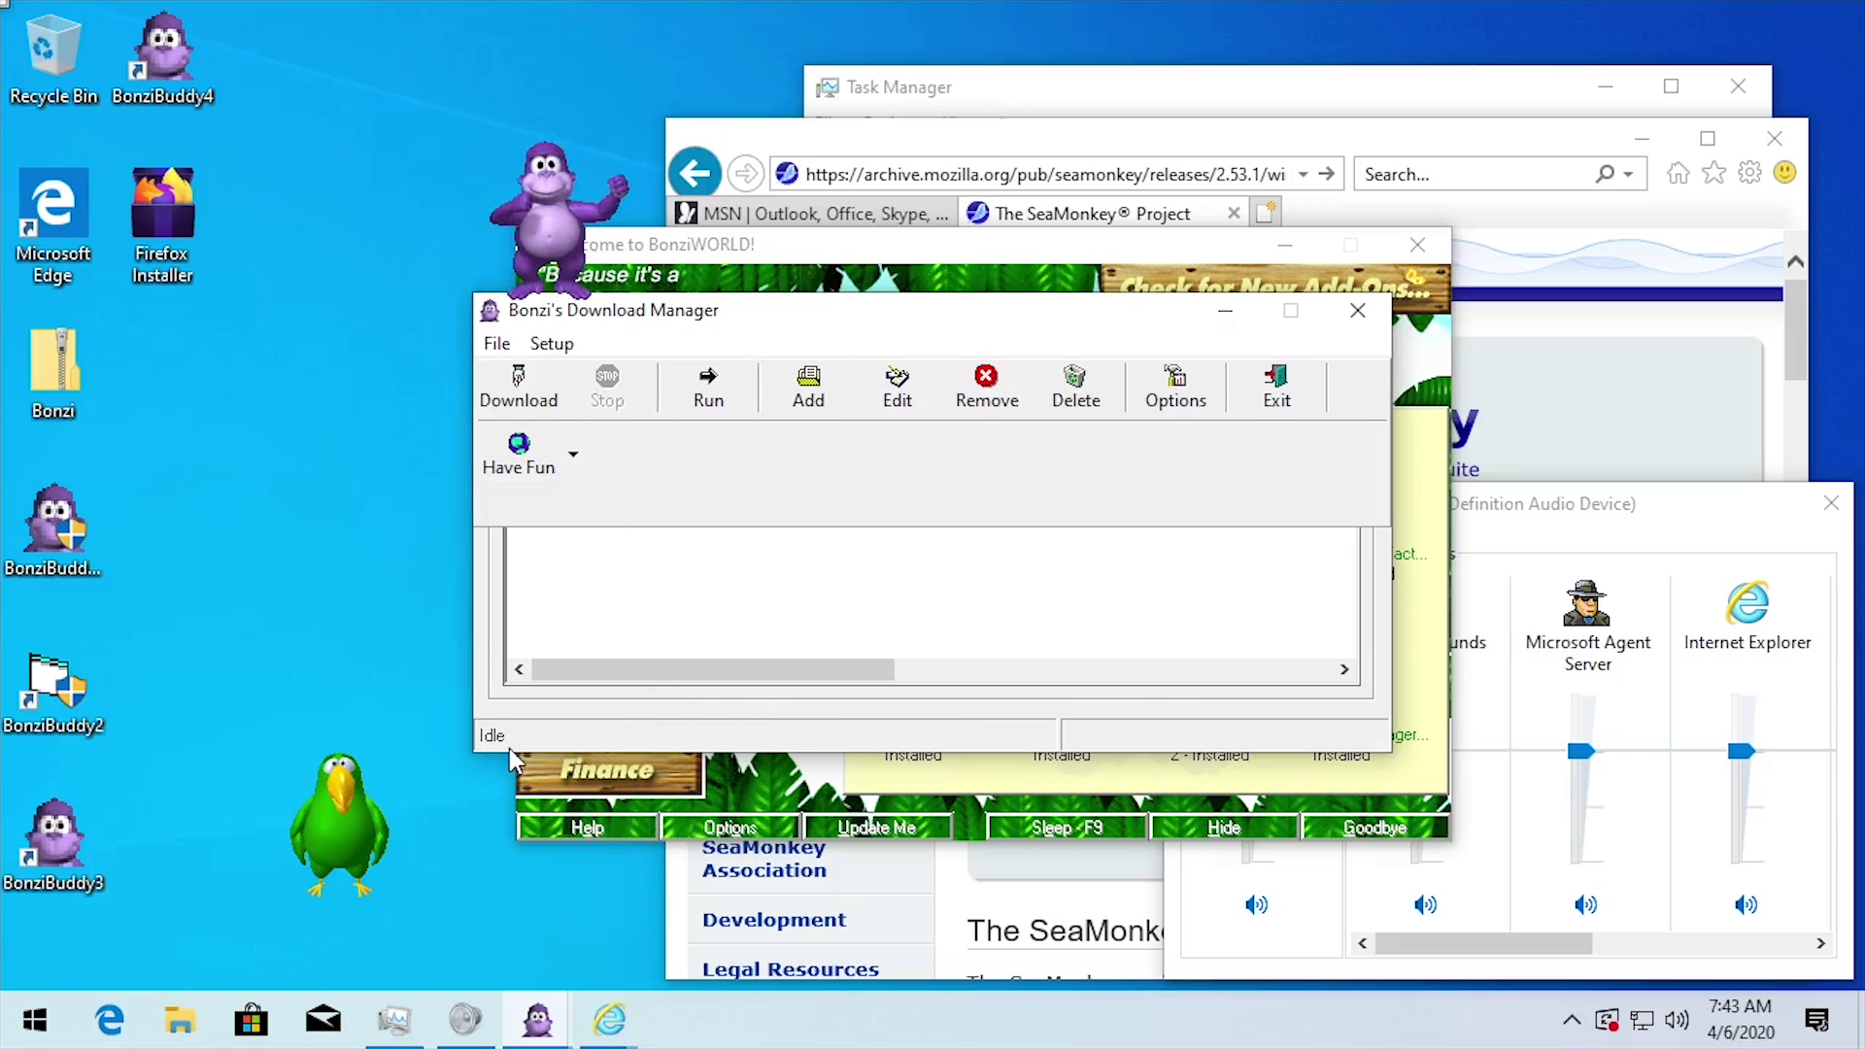
pyautogui.click(537, 386)
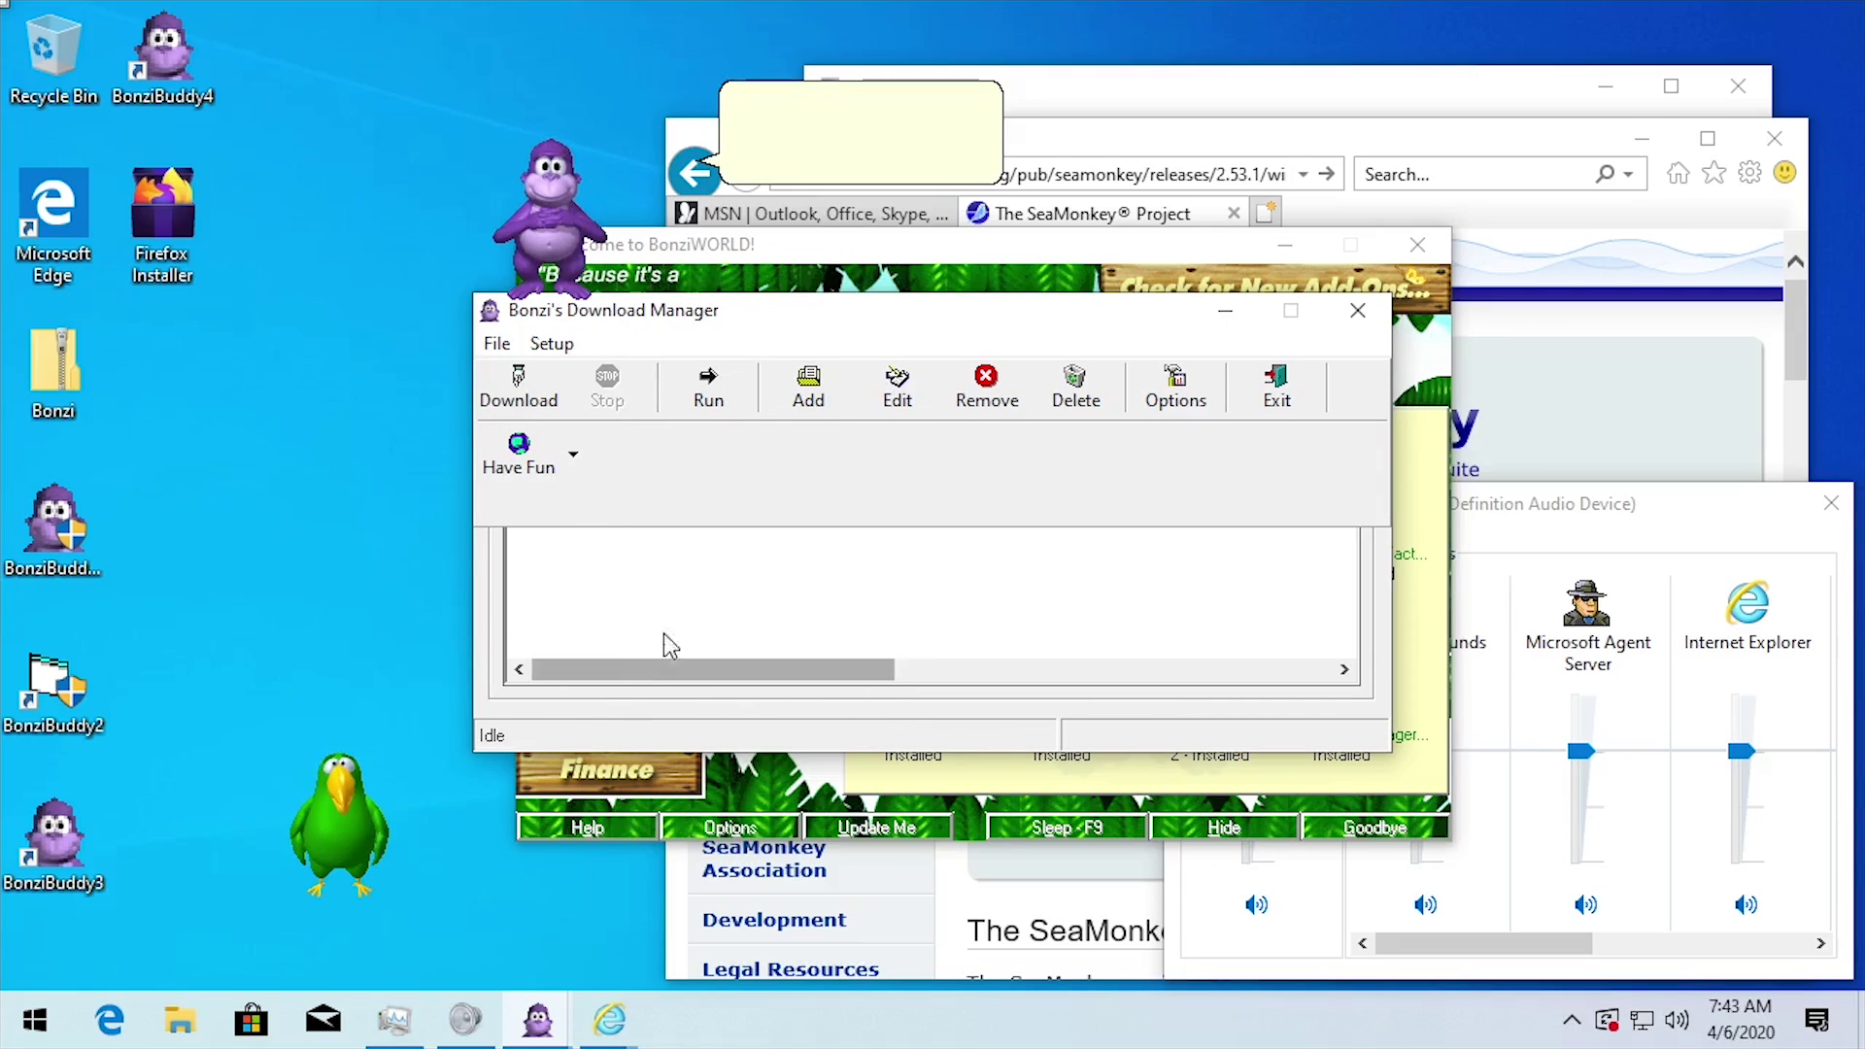
# - Enable Prompt for a File Name Before Downloading in the Download Manager's options and start the download again
pyautogui.click(1170, 389)
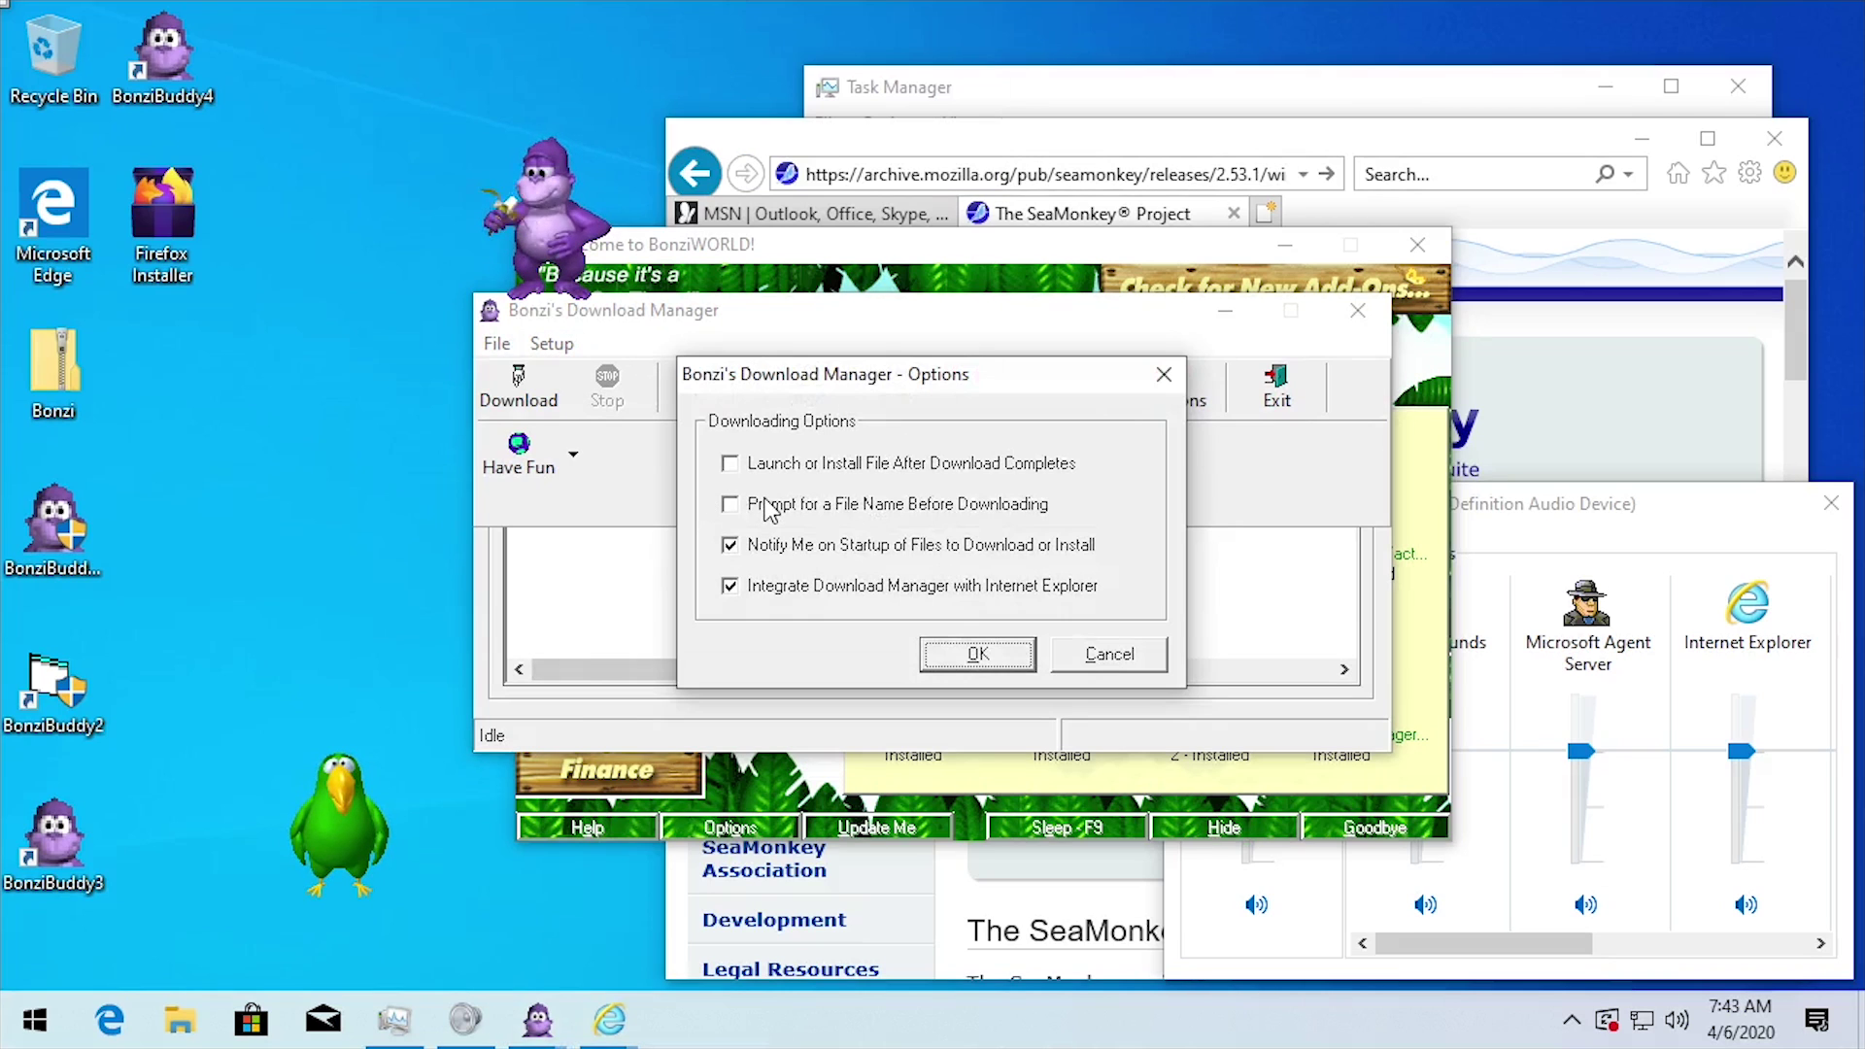
pyautogui.click(767, 507)
pyautogui.click(979, 656)
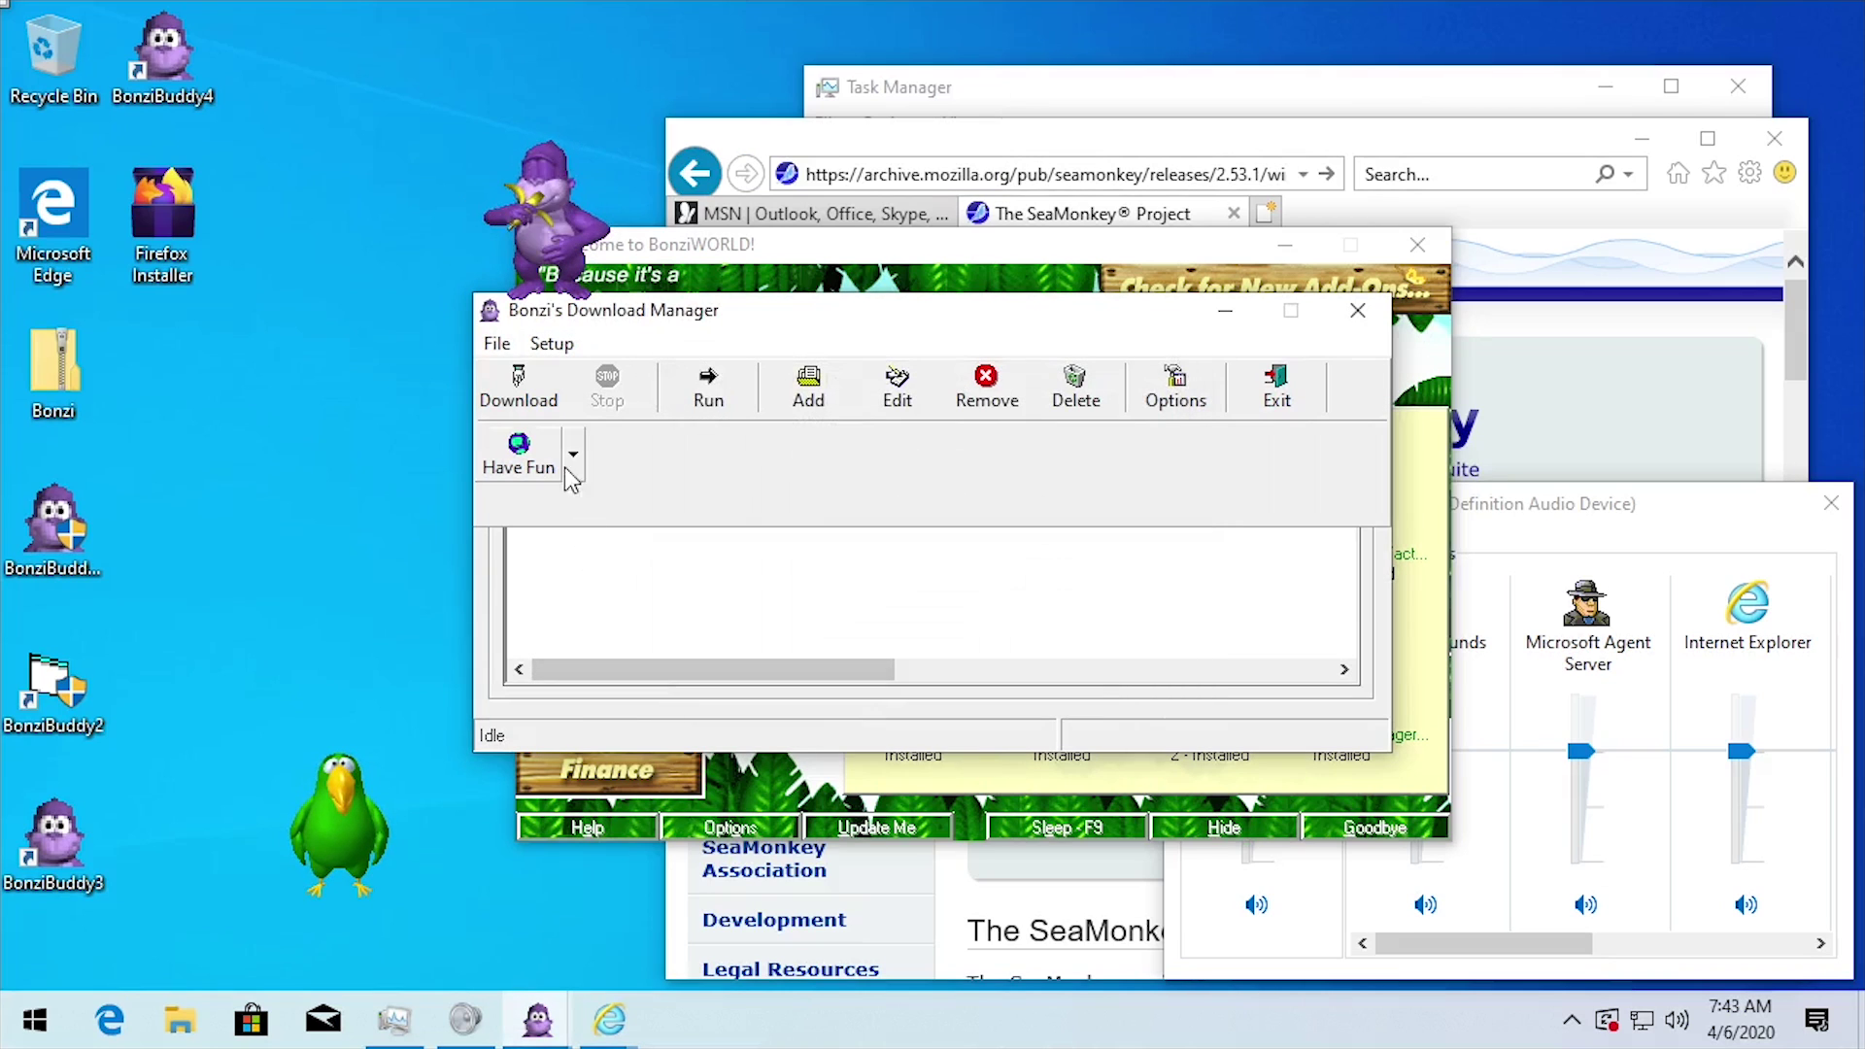
pyautogui.click(525, 391)
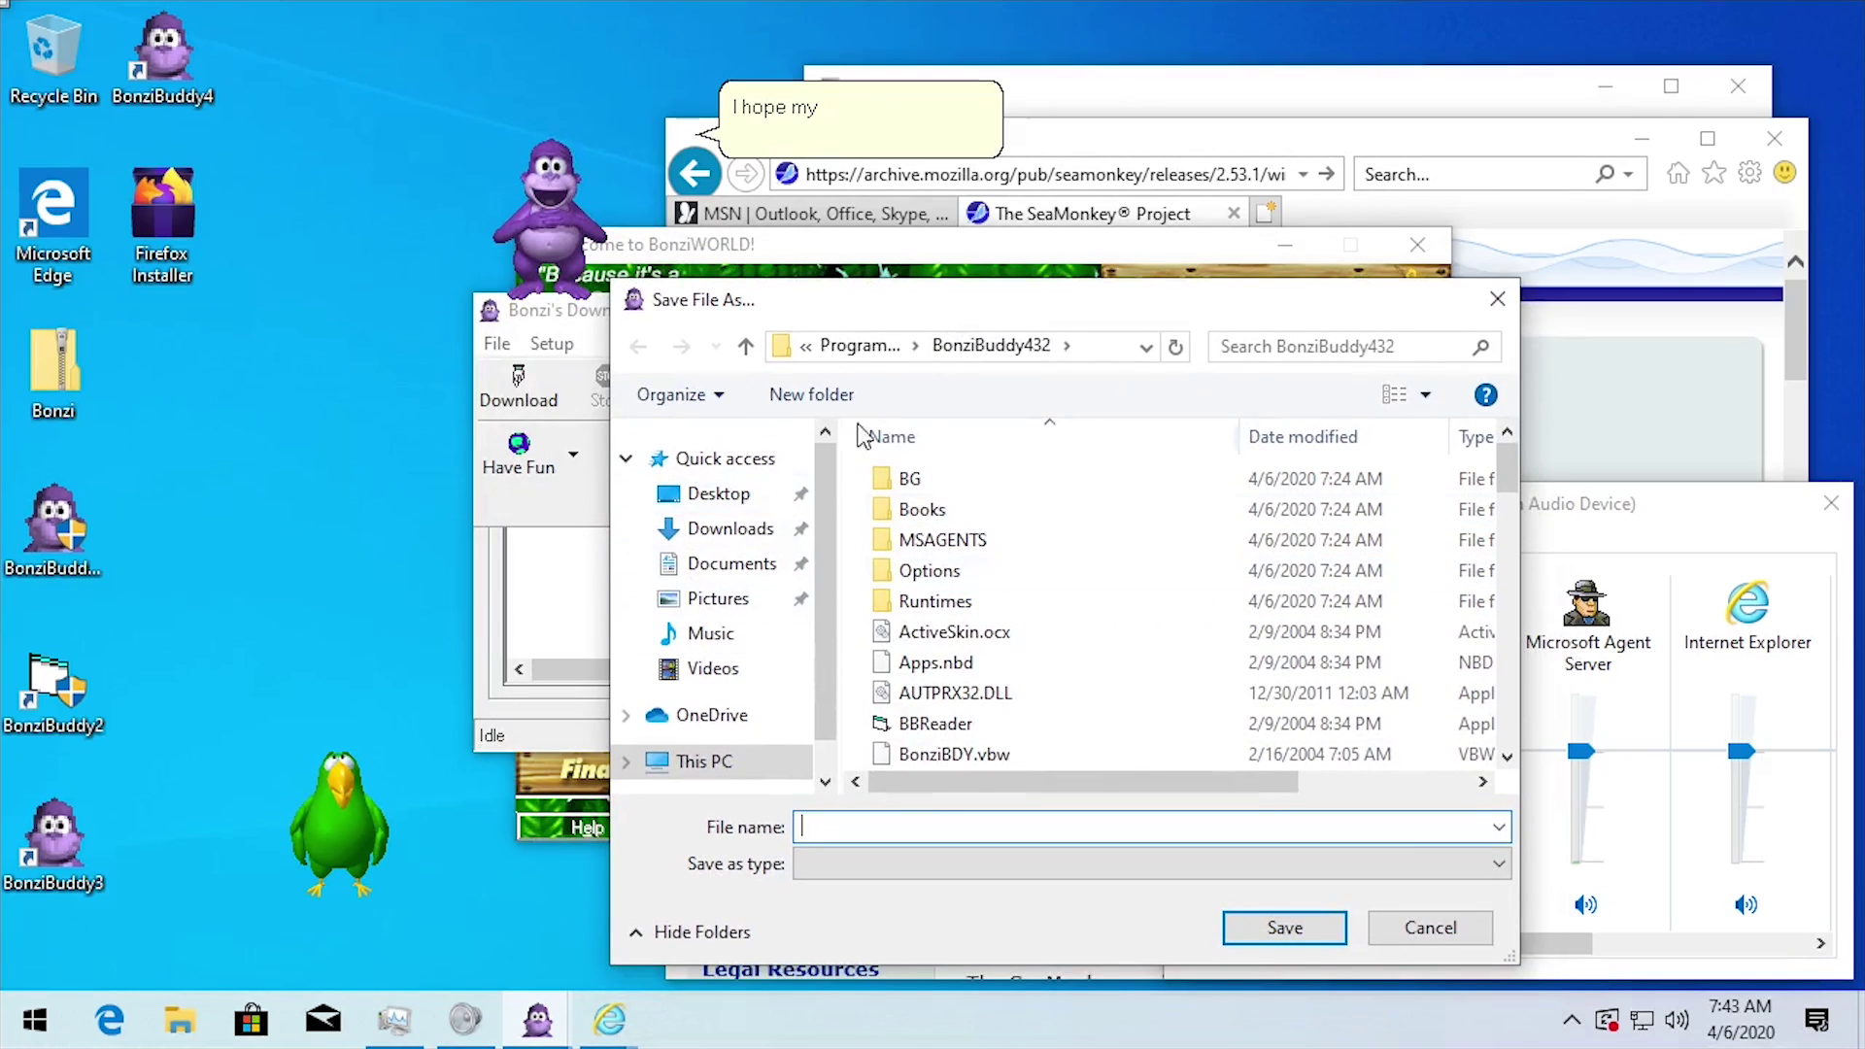
# - Mute Microsoft Agent Server in the Volume Mixer and save the download to the Desktop as test
pyautogui.click(1597, 900)
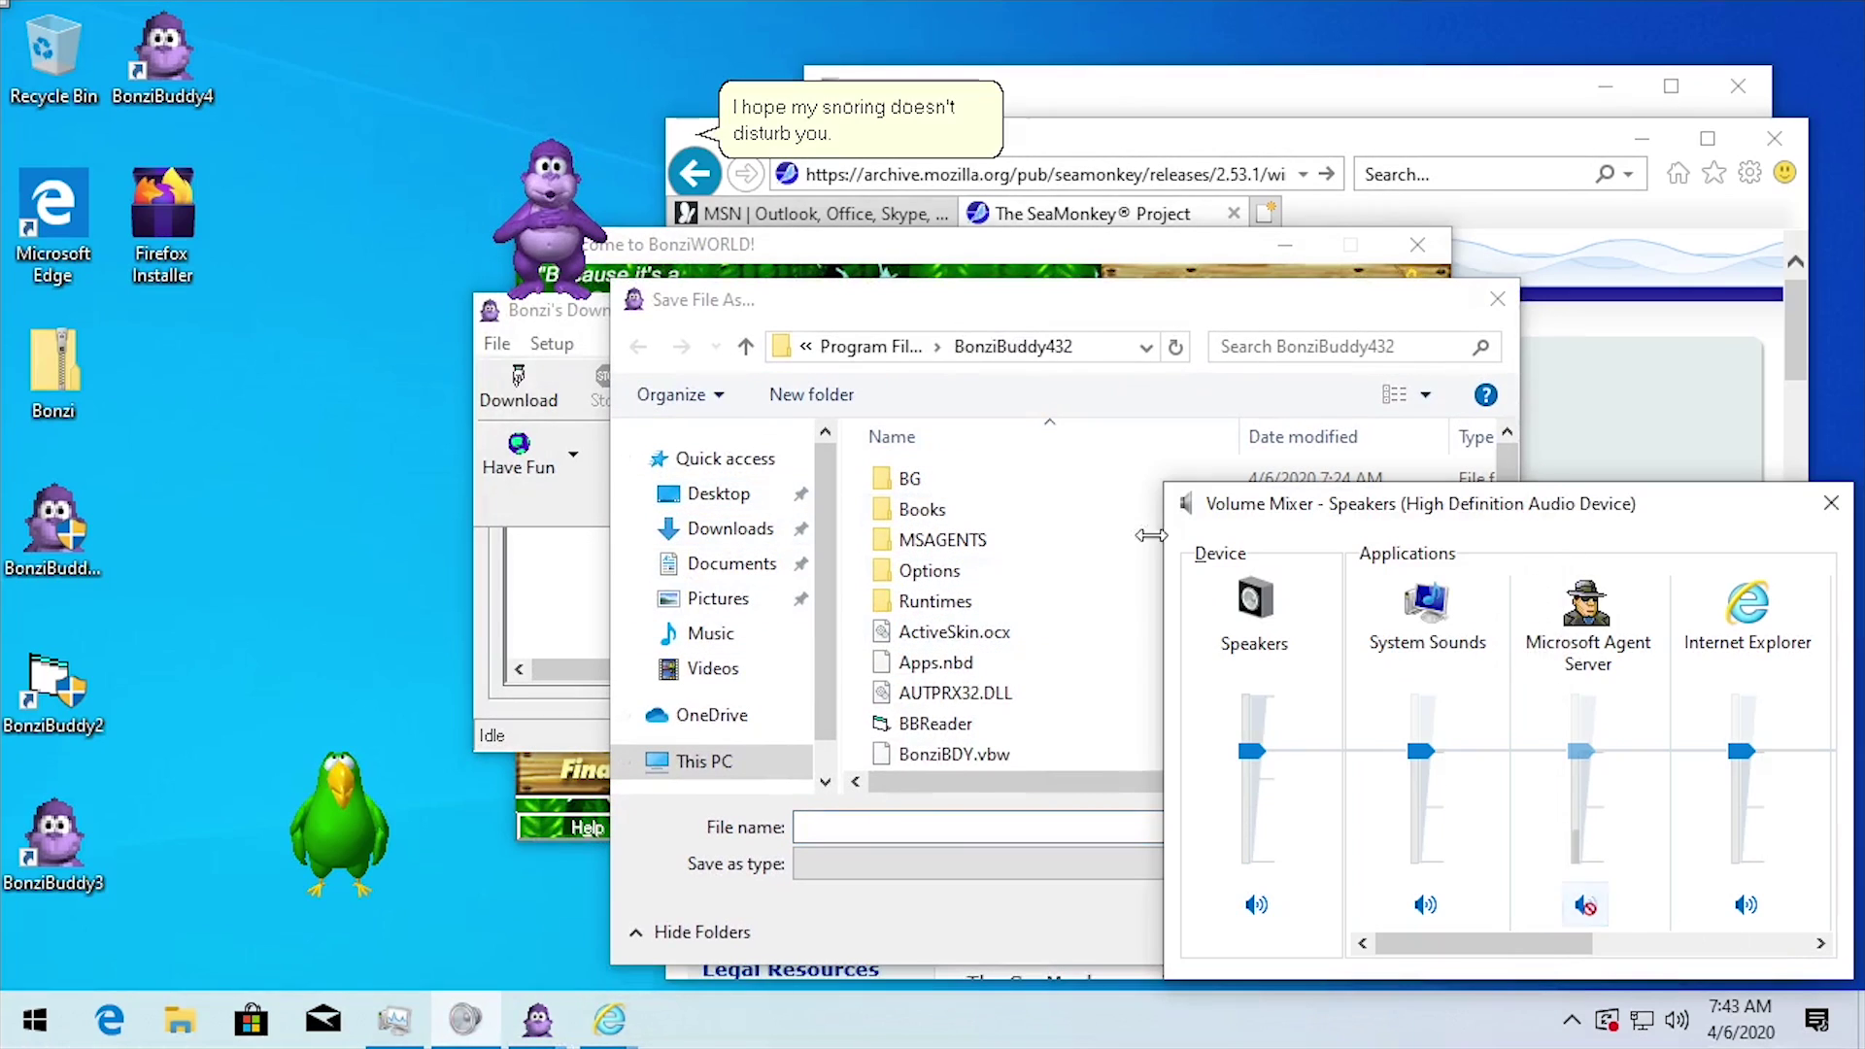
pyautogui.click(969, 307)
pyautogui.click(719, 493)
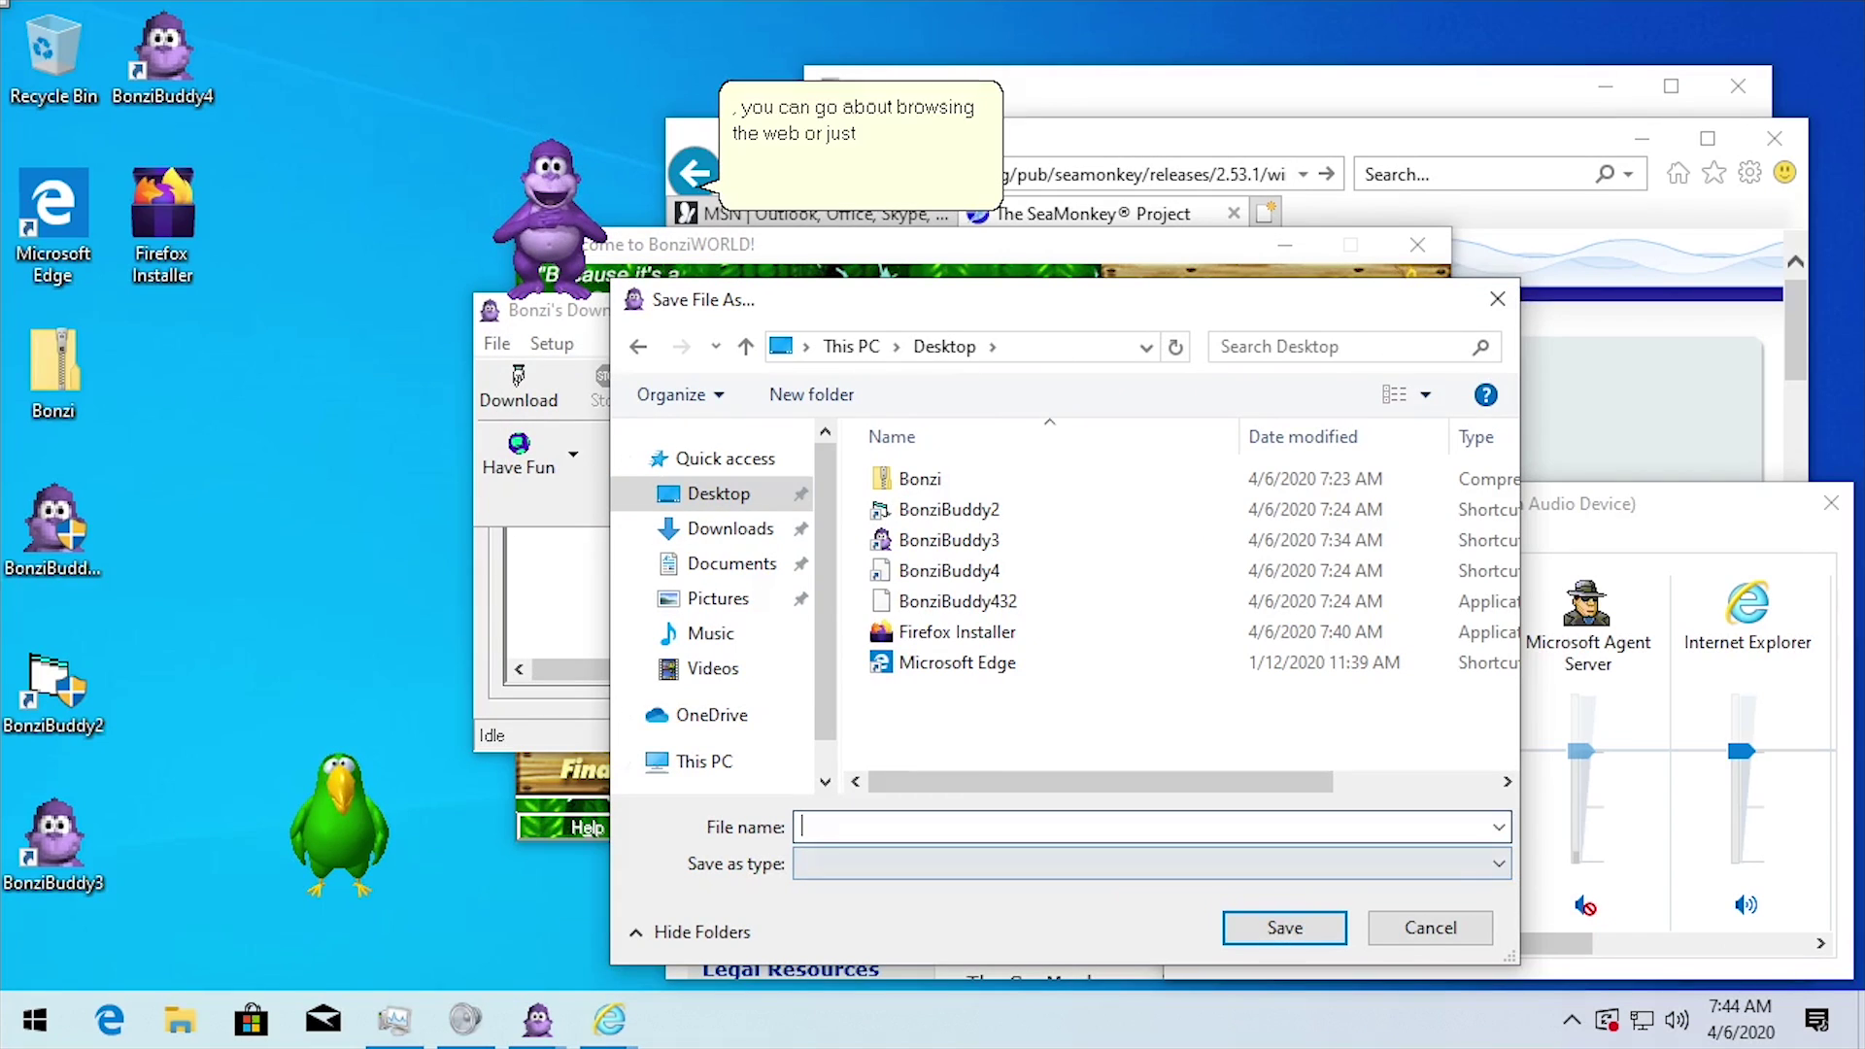
pyautogui.click(840, 821)
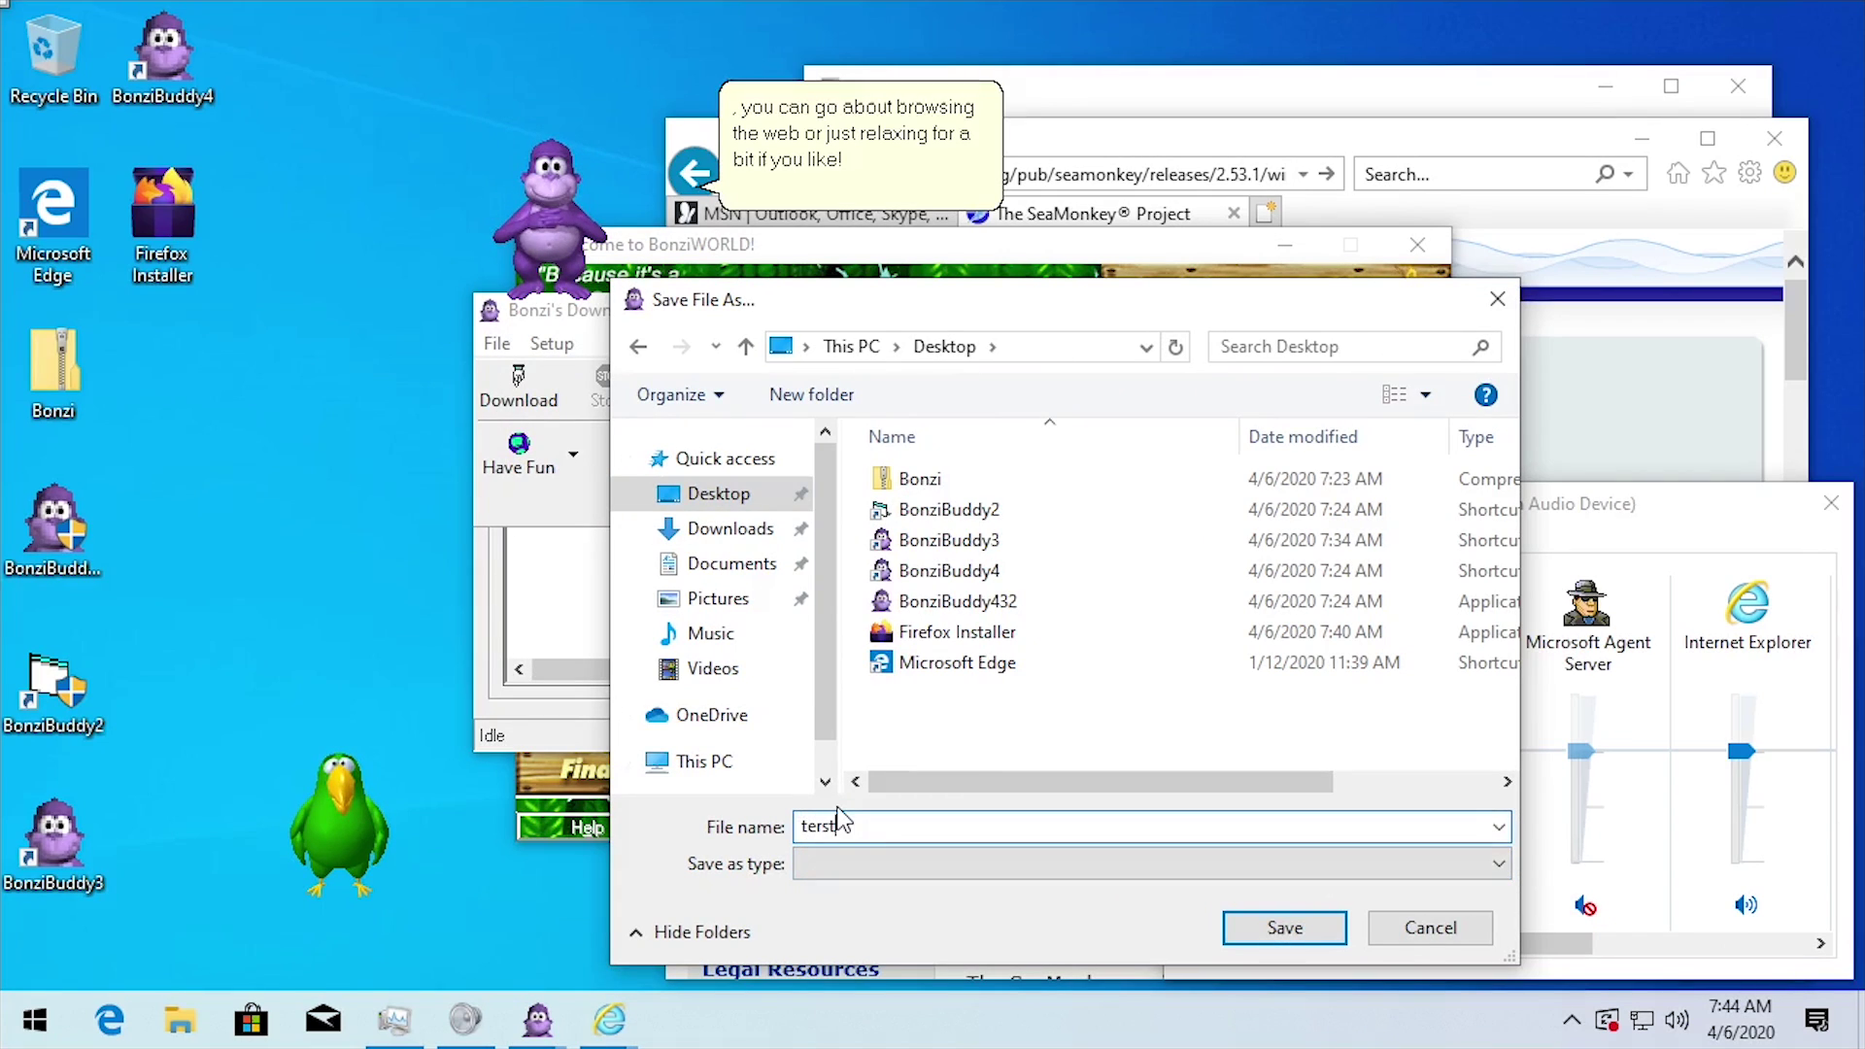
pyautogui.press('BackSpace')
pyautogui.press('BackSpace')
pyautogui.press('BackSpace')
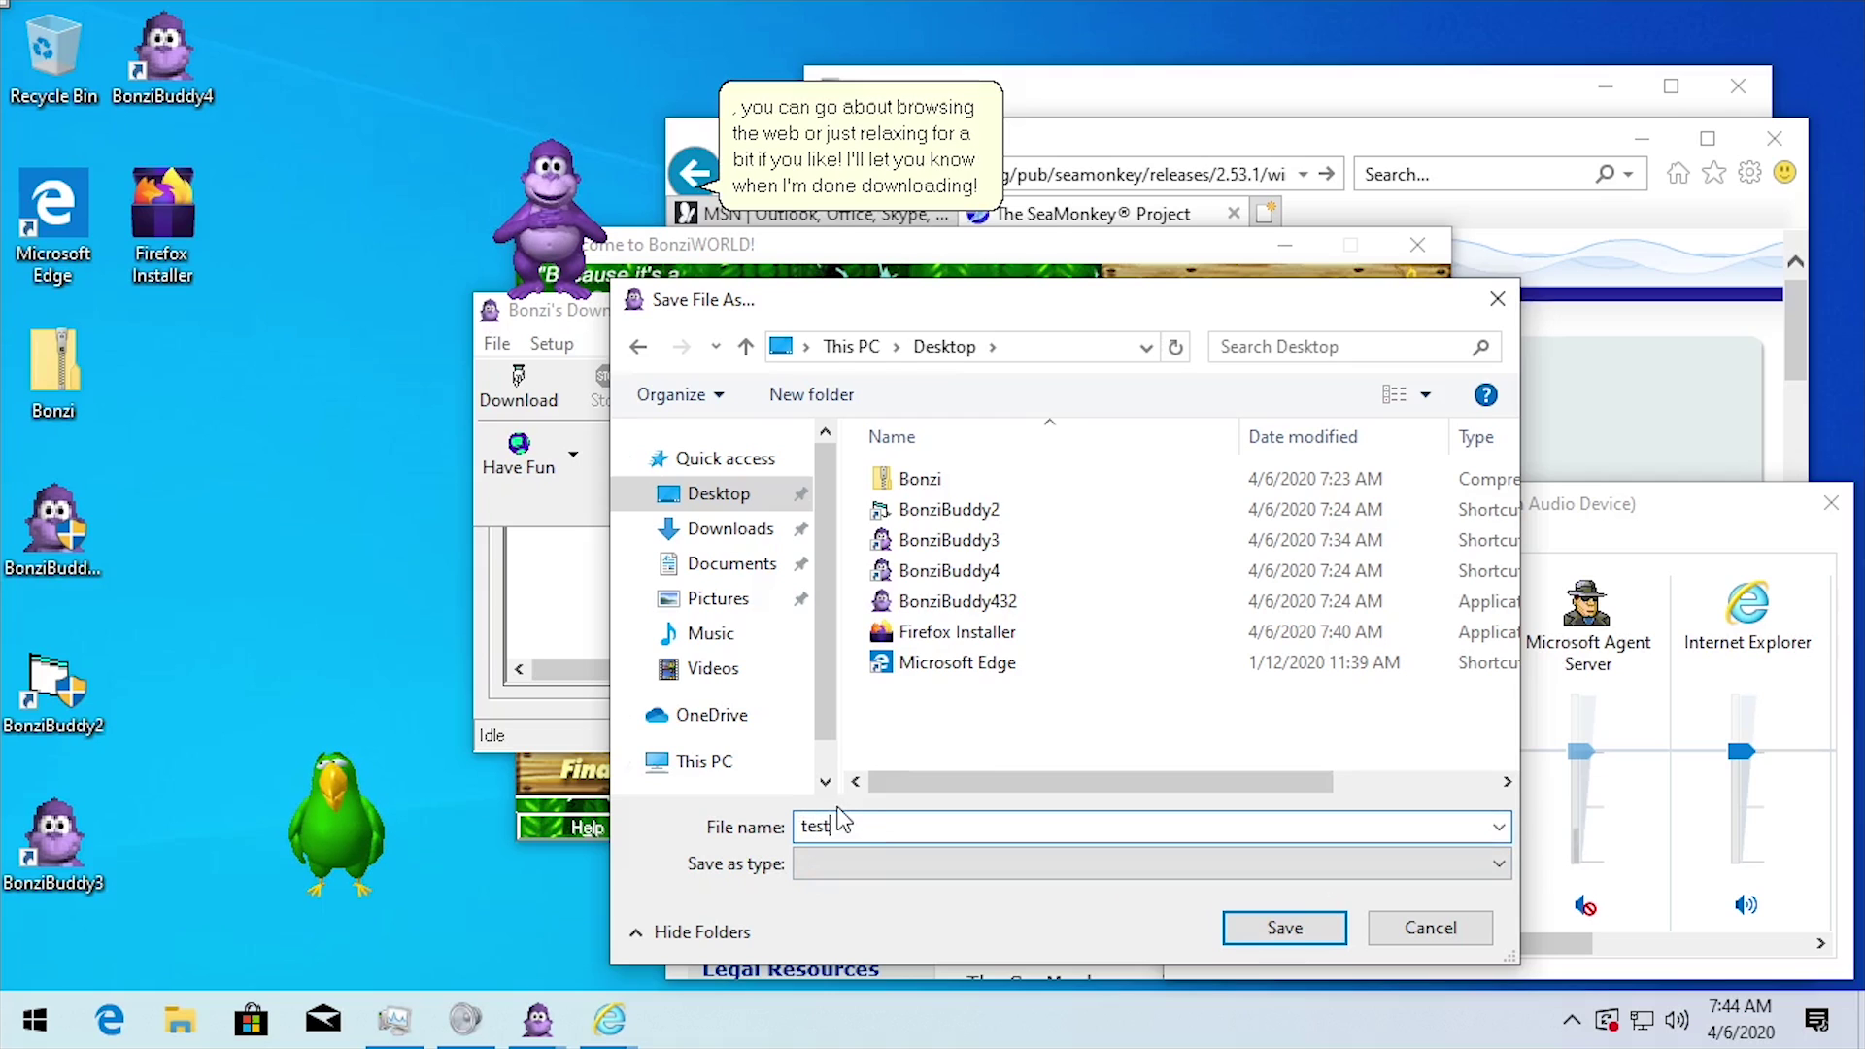
pyautogui.click(1301, 935)
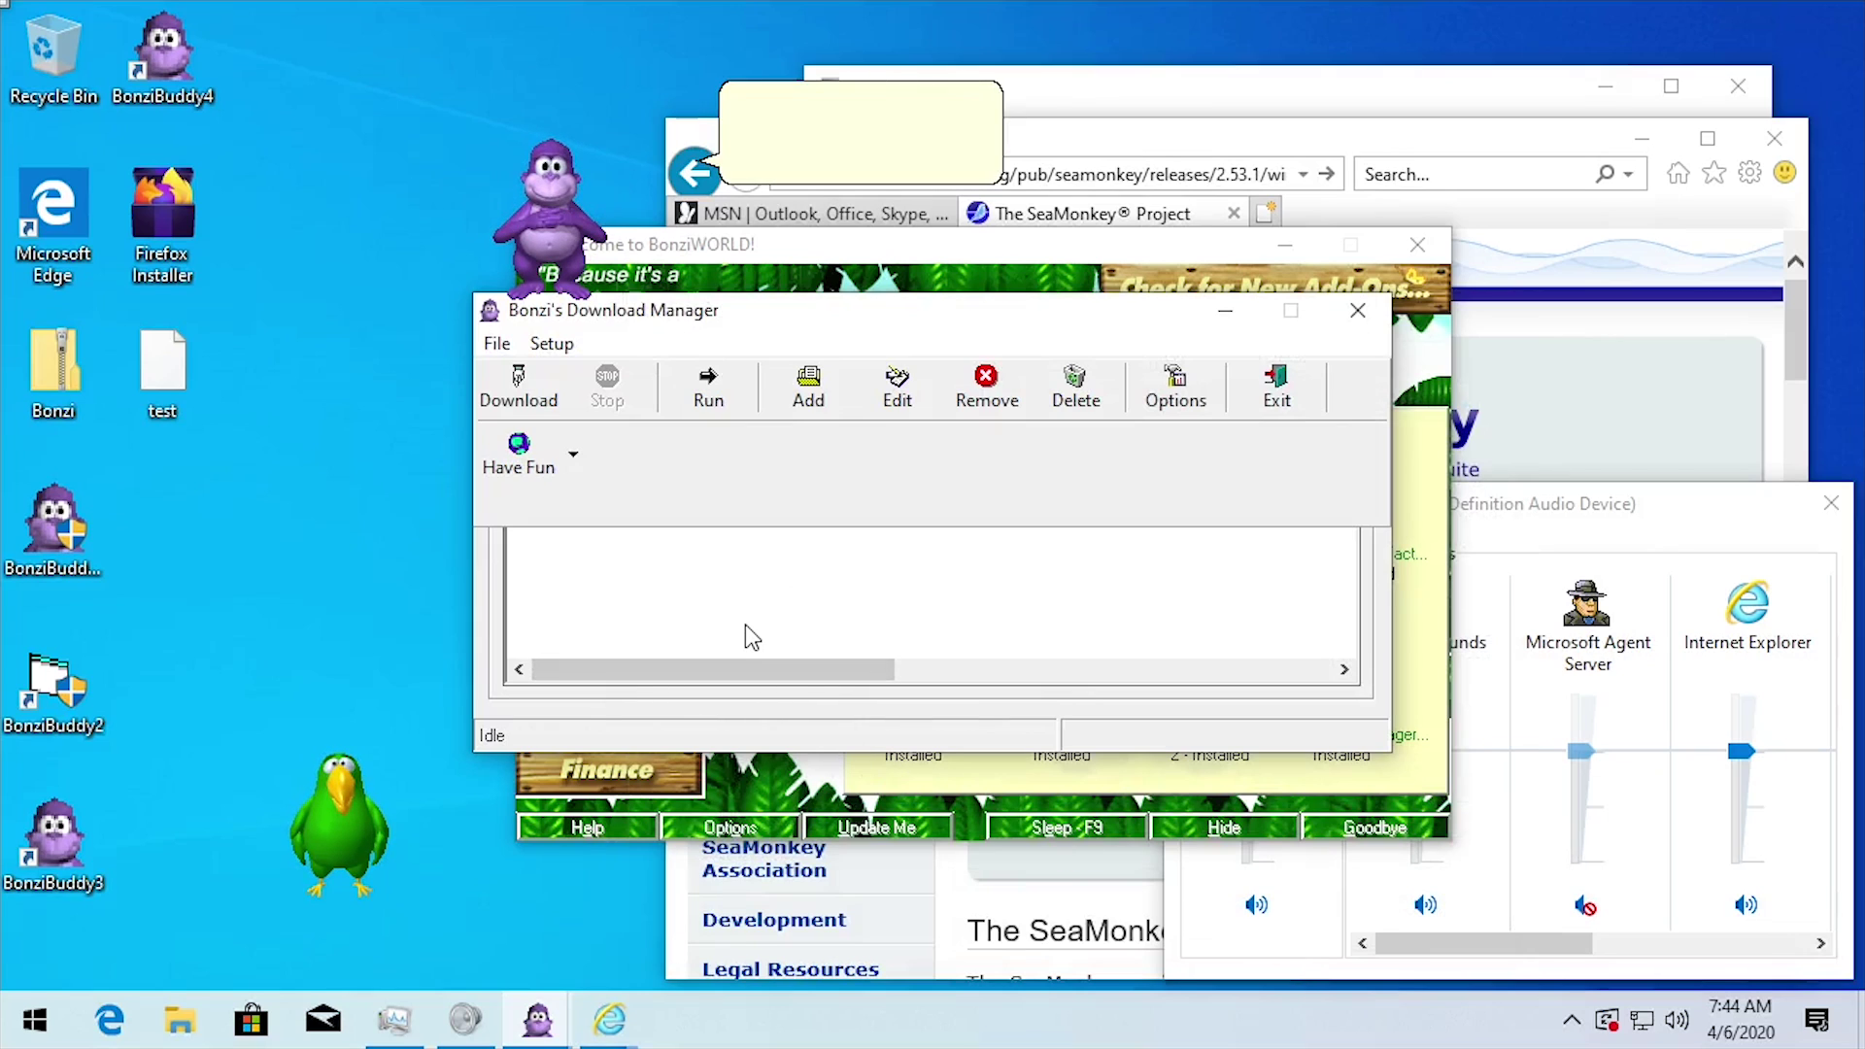
# - Open the properties of the test file on the desktop and examine its digital signature list
pyautogui.rightClick(165, 371)
pyautogui.click(278, 800)
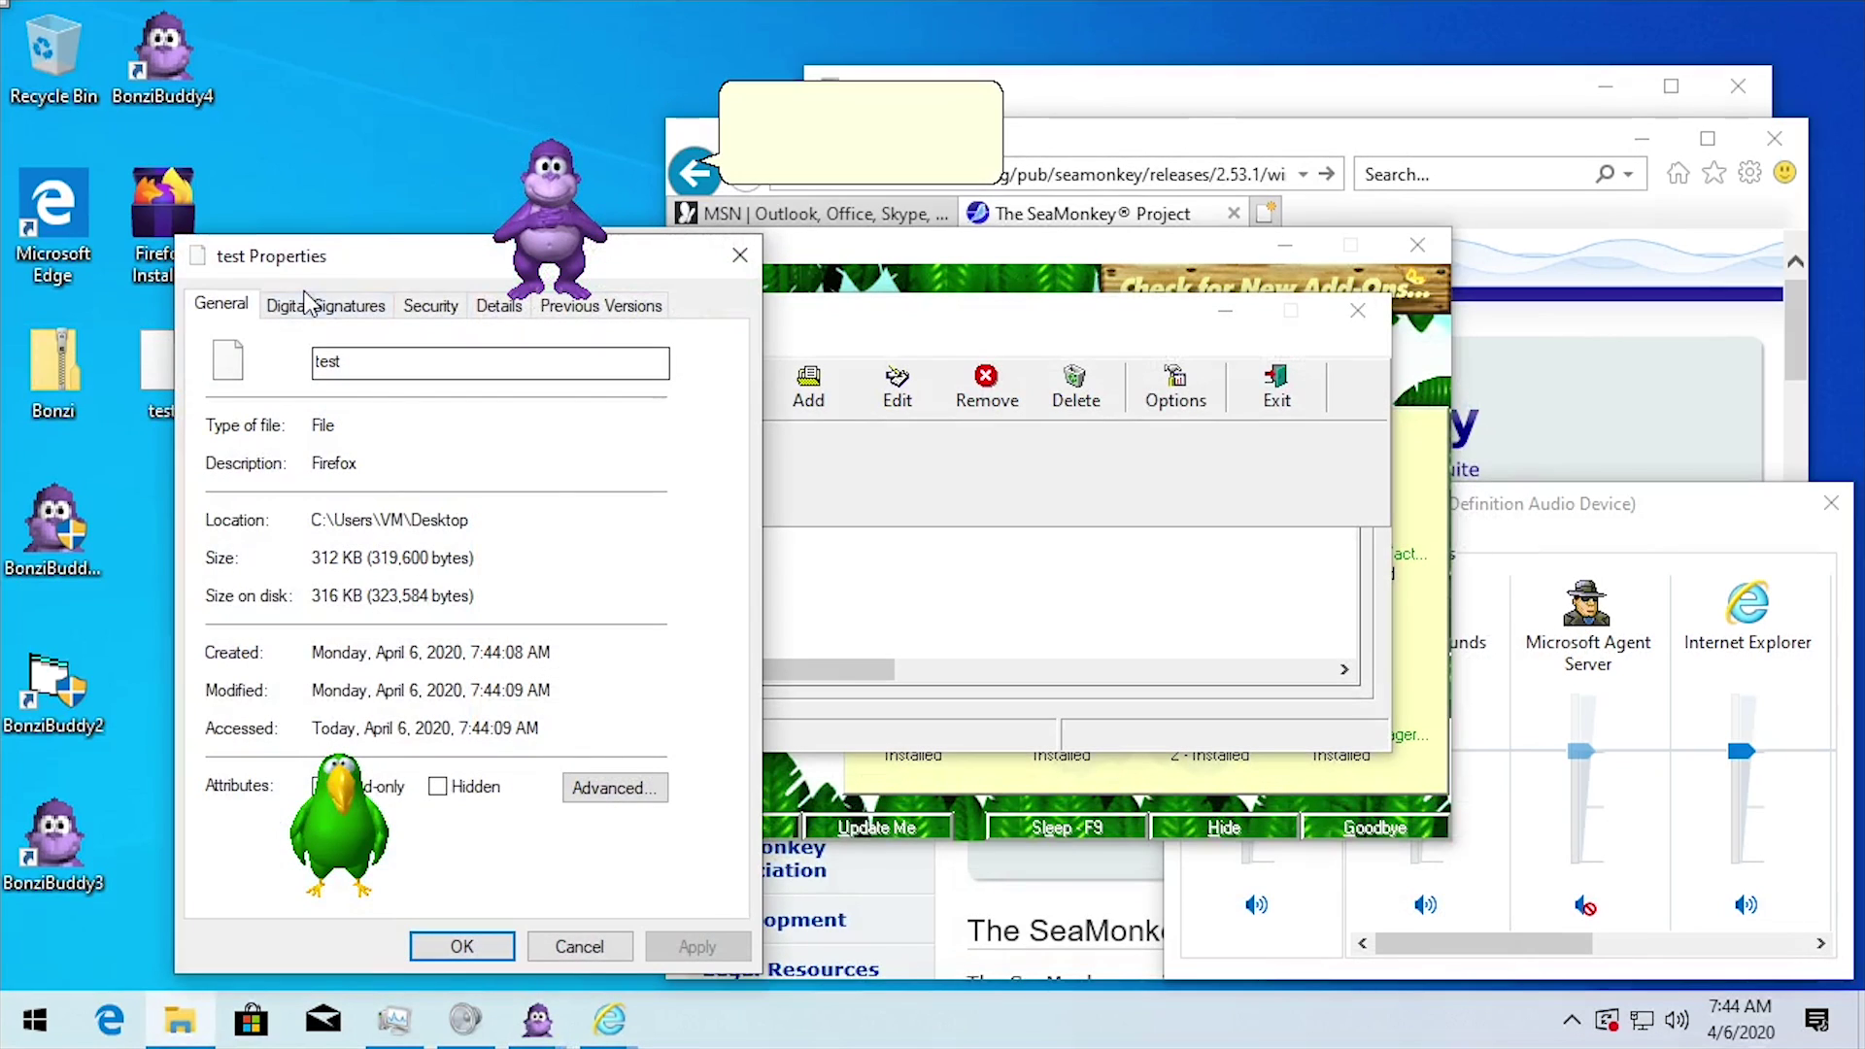
pyautogui.click(319, 304)
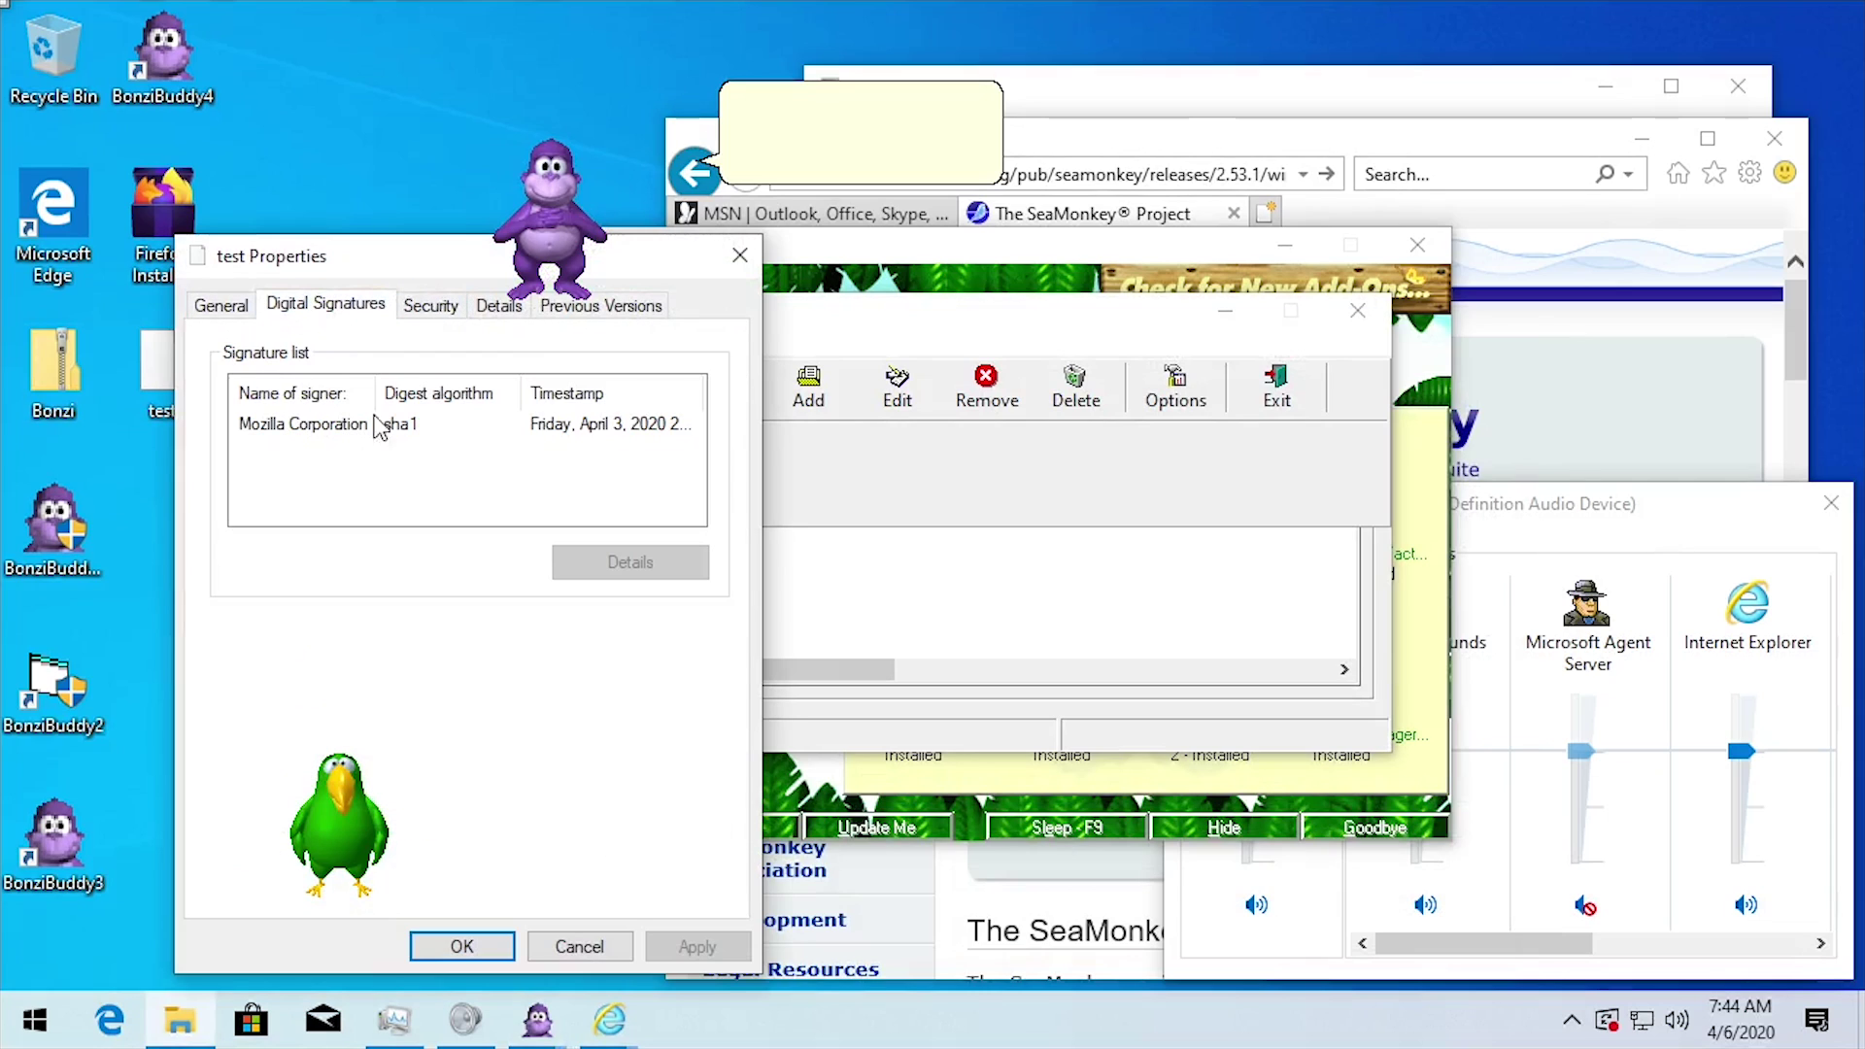
pyautogui.moveTo(388, 392)
pyautogui.mouseDown()
pyautogui.moveTo(428, 399)
pyautogui.moveTo(397, 393)
pyautogui.mouseUp()
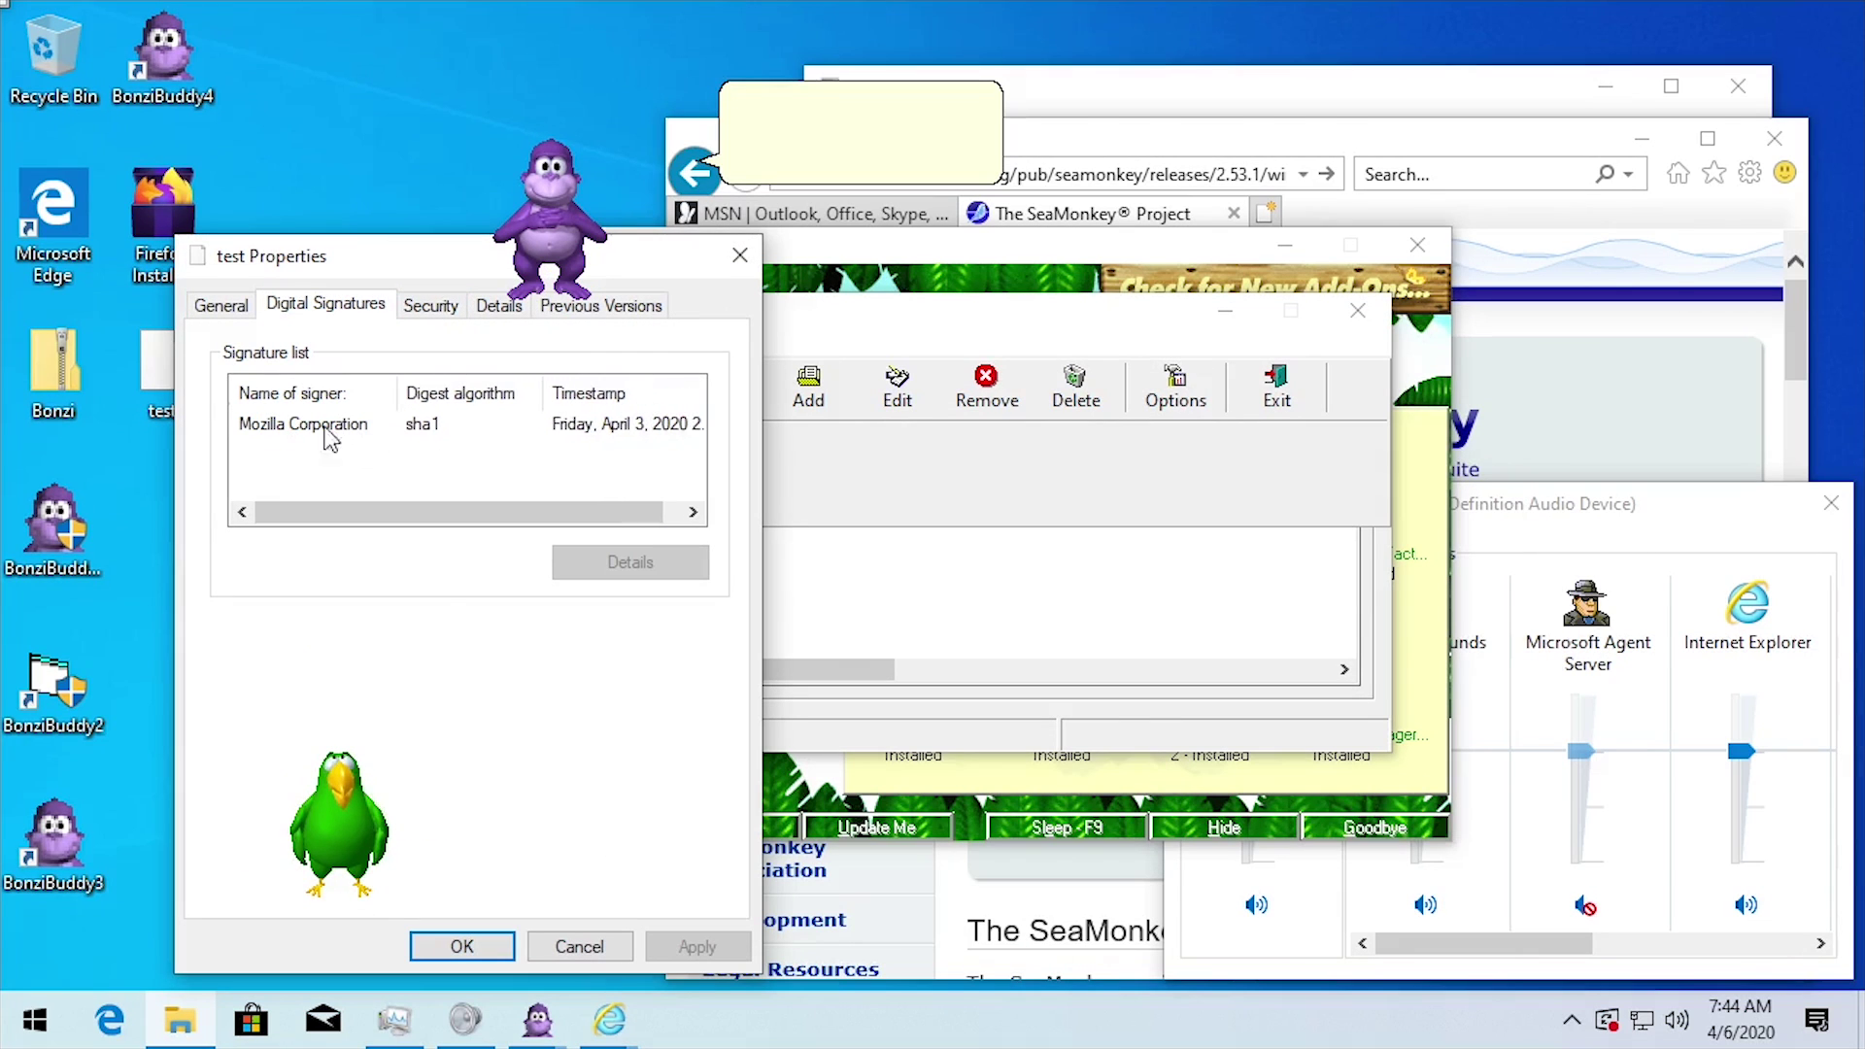
# - Close the test file's properties and rename the desktop file as test.exe
pyautogui.click(740, 254)
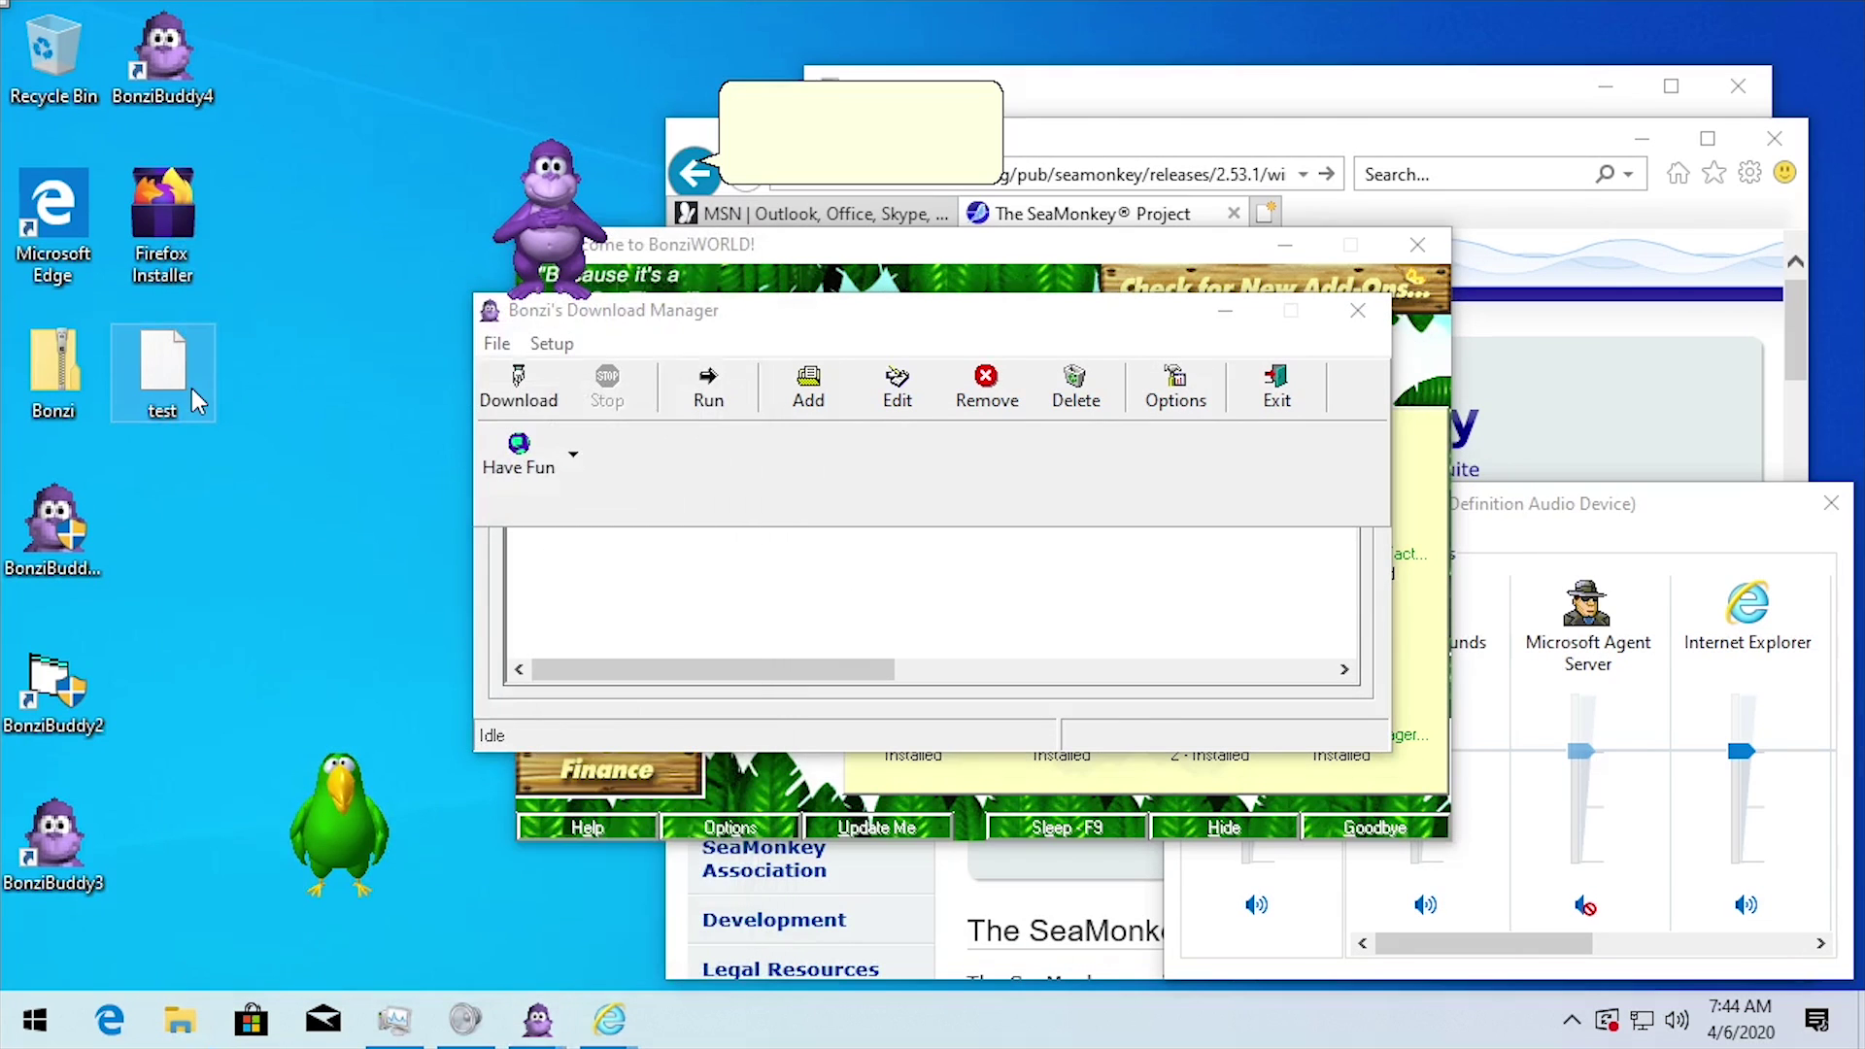
pyautogui.write('exe')
pyautogui.press('Return')
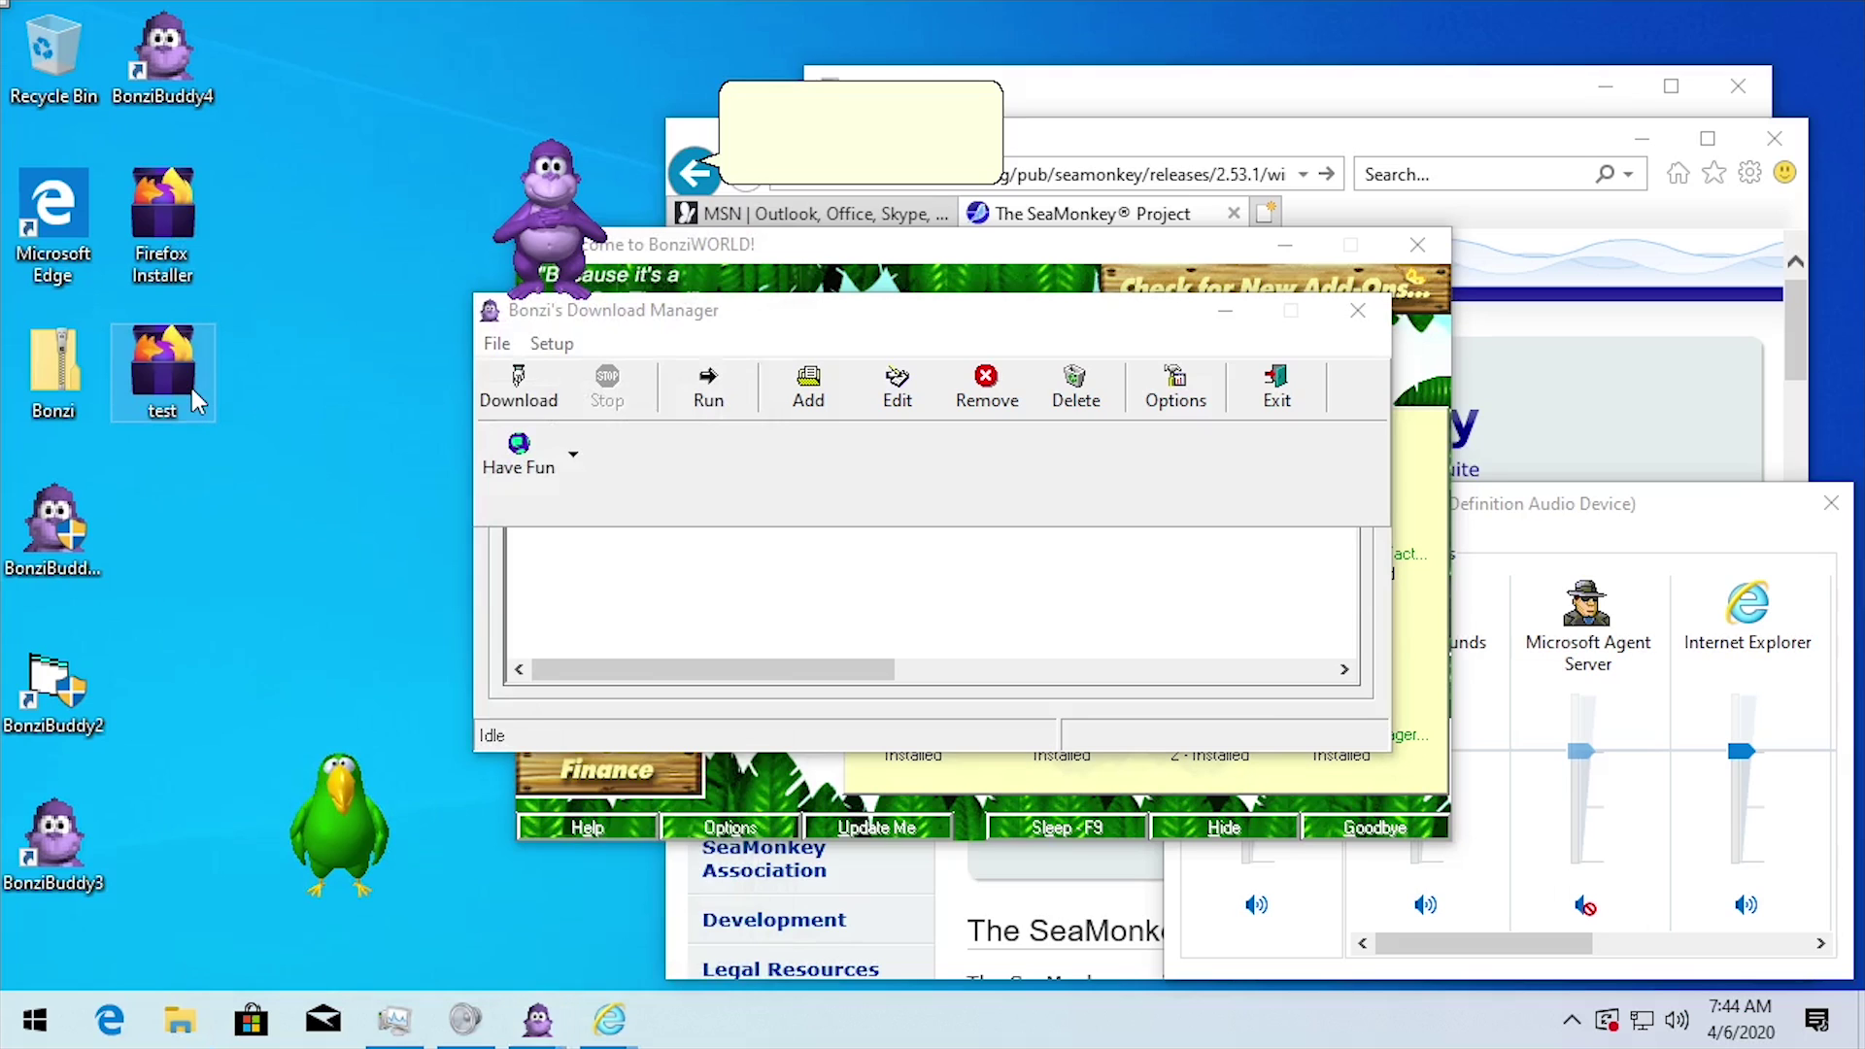
# - Examine the Firefox Installer's general properties, such as its size, for comparison with the test file
pyautogui.click(170, 192)
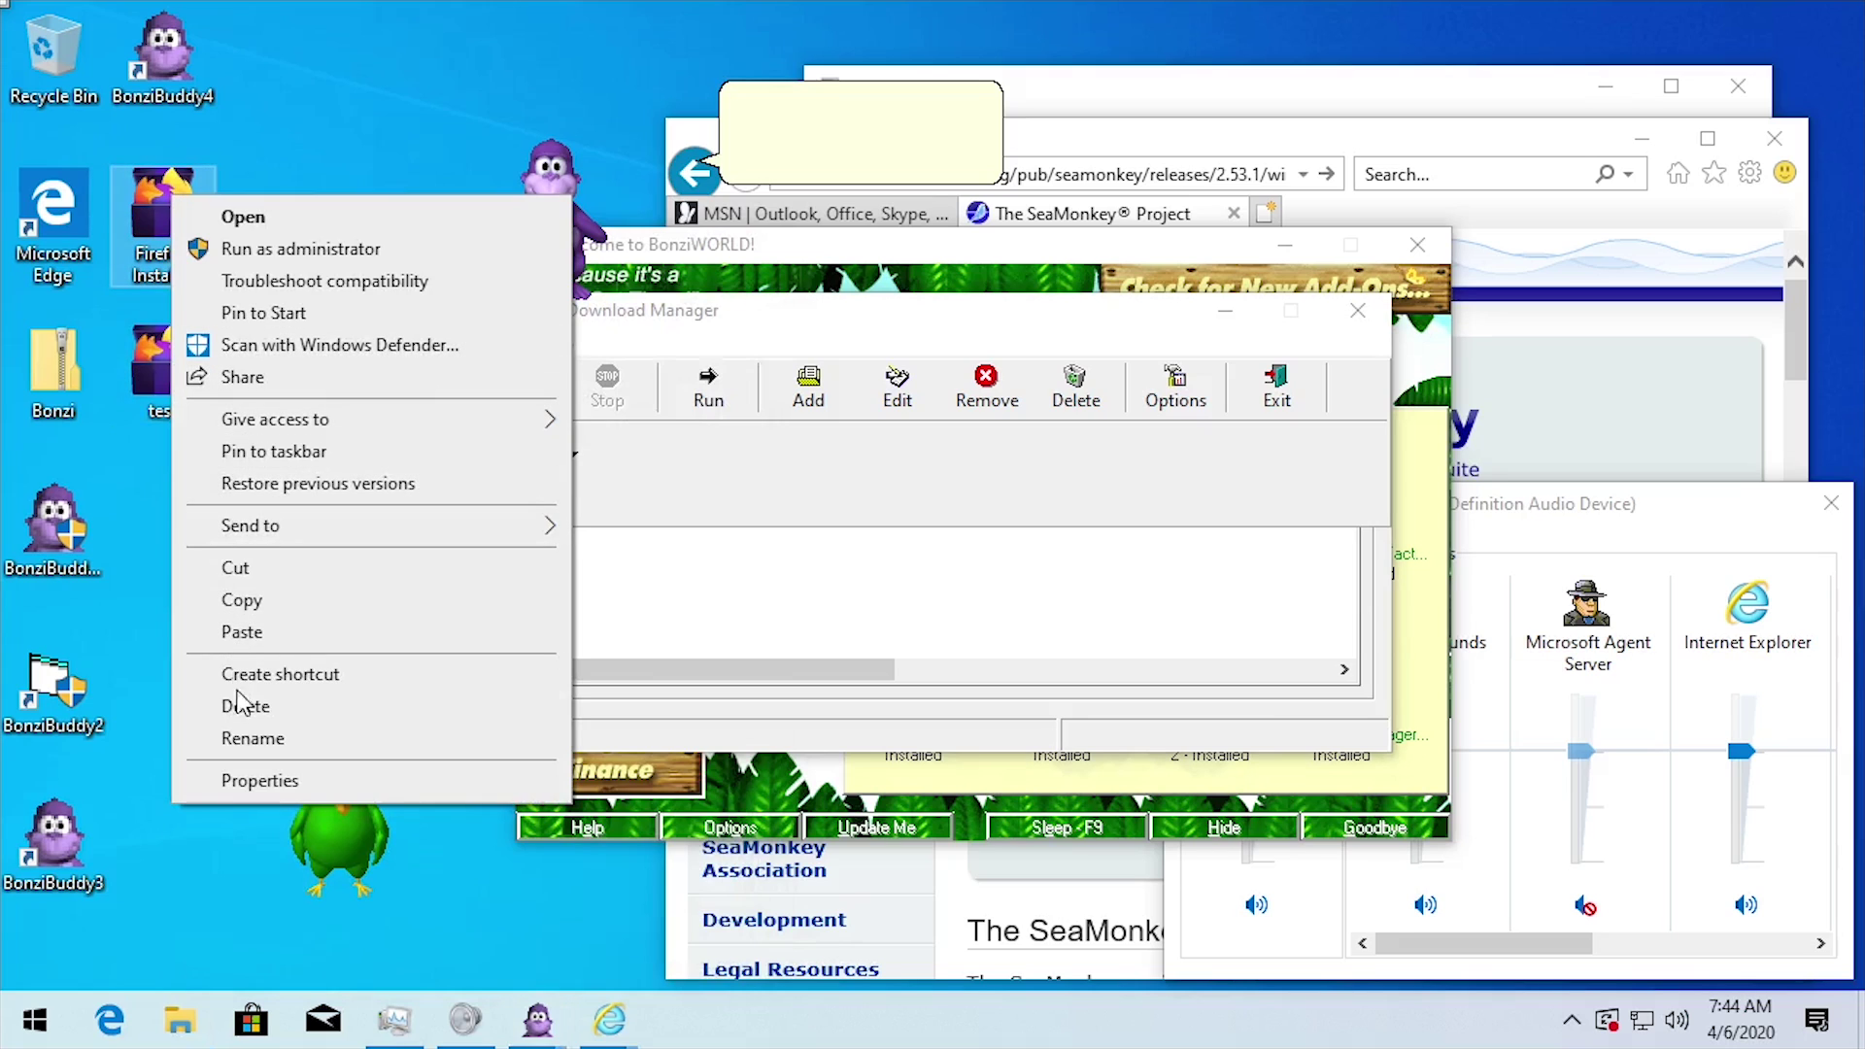
pyautogui.click(249, 778)
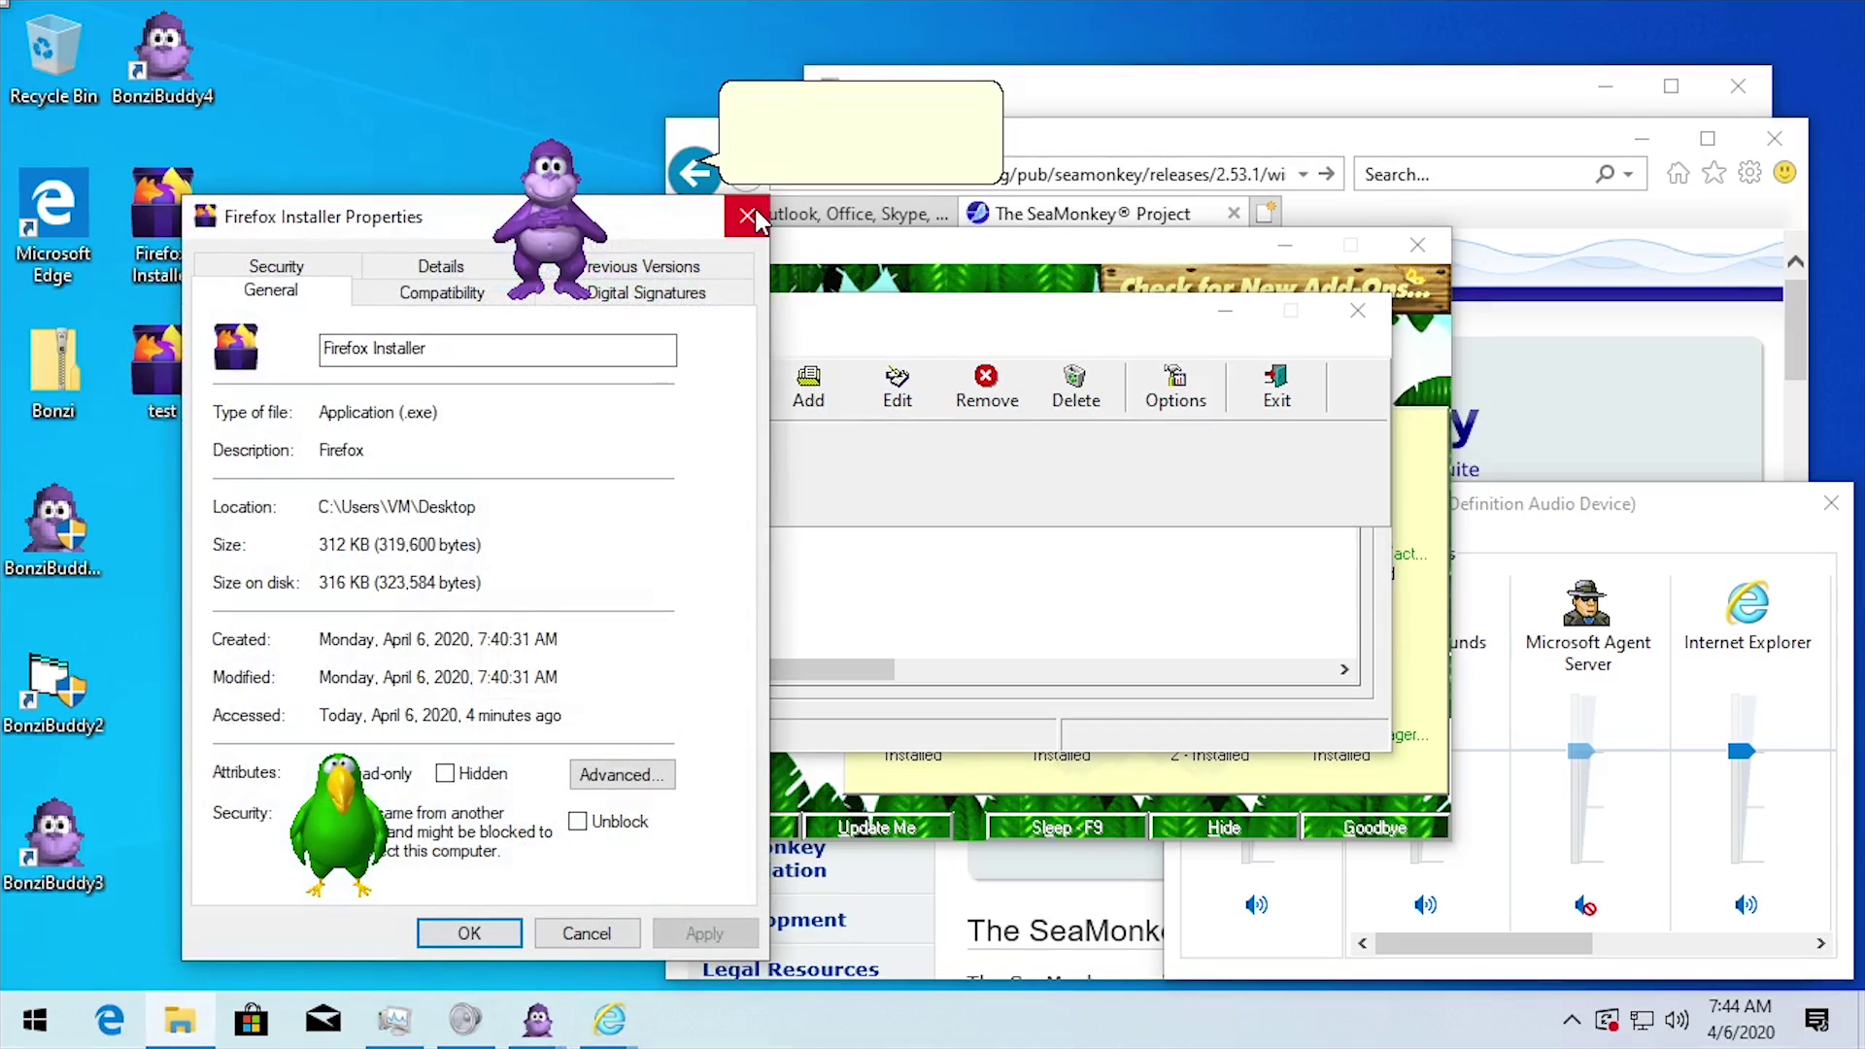
pyautogui.click(747, 217)
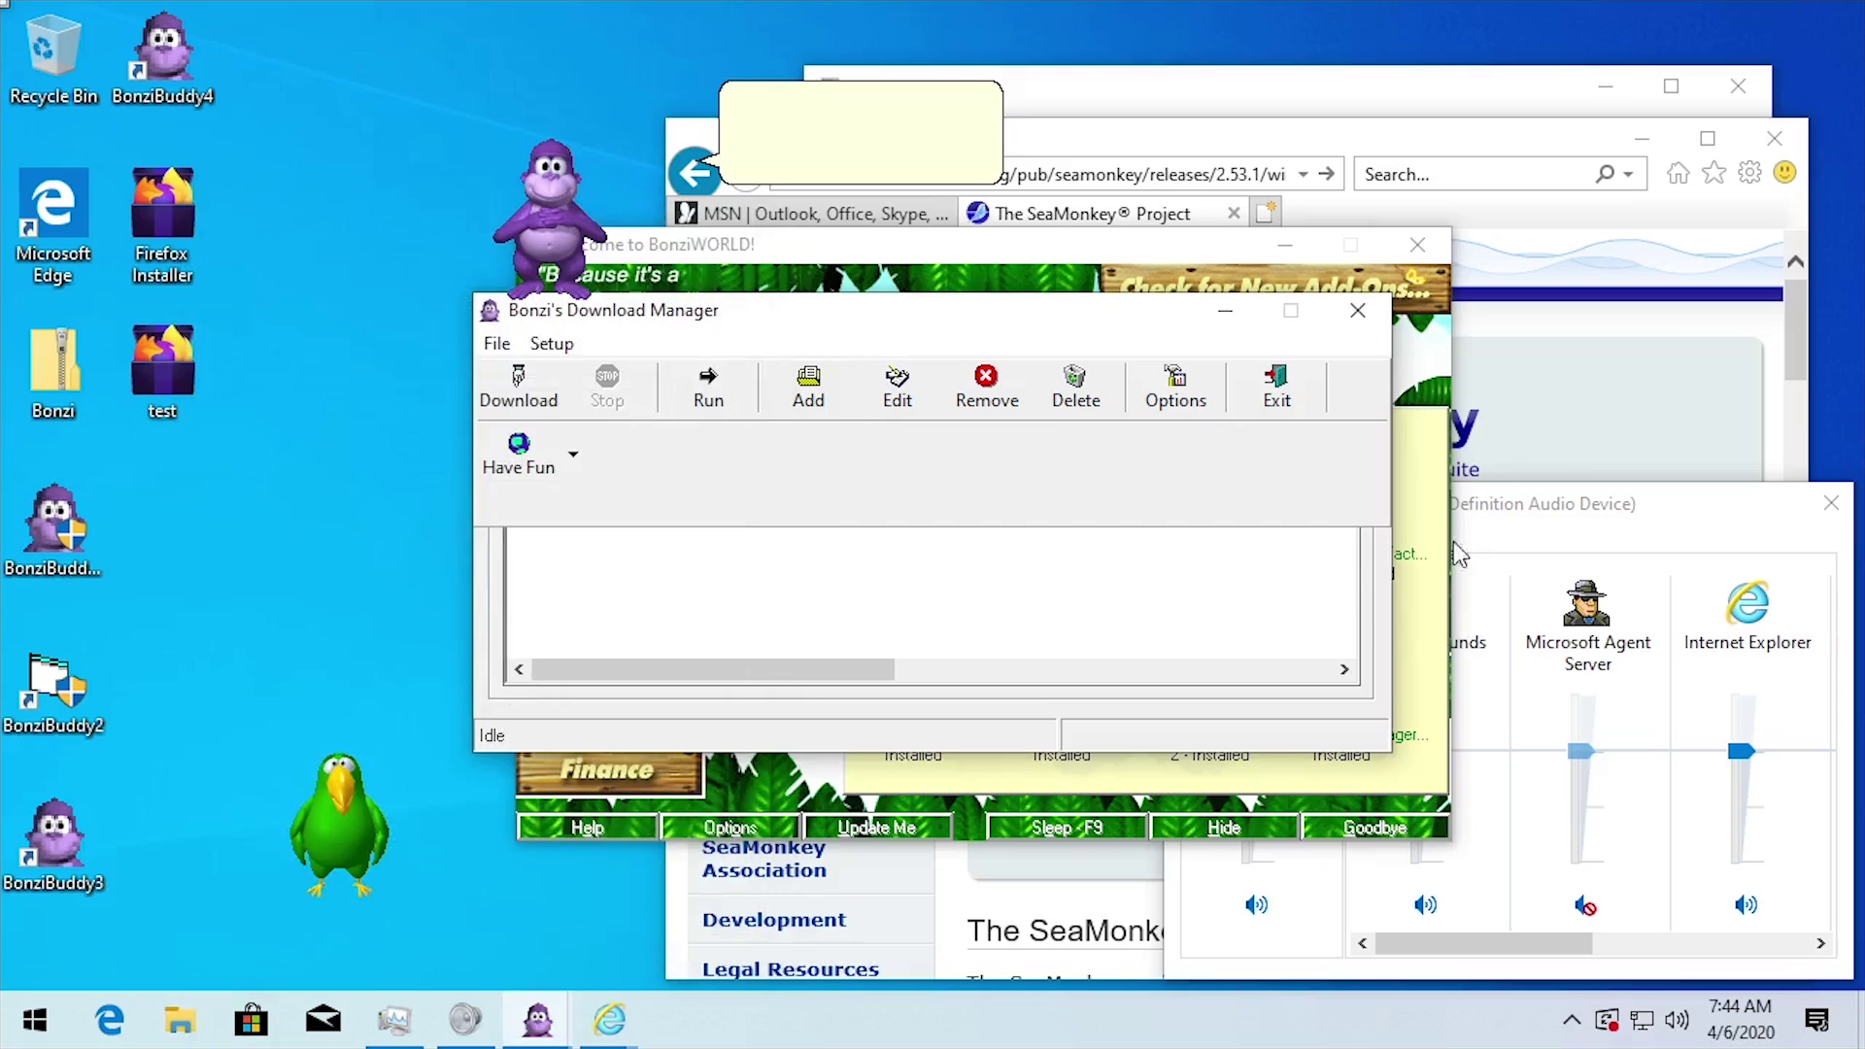
# - Remove the existing entries from the Download Manager's download list and confirm each removal
pyautogui.click(985, 386)
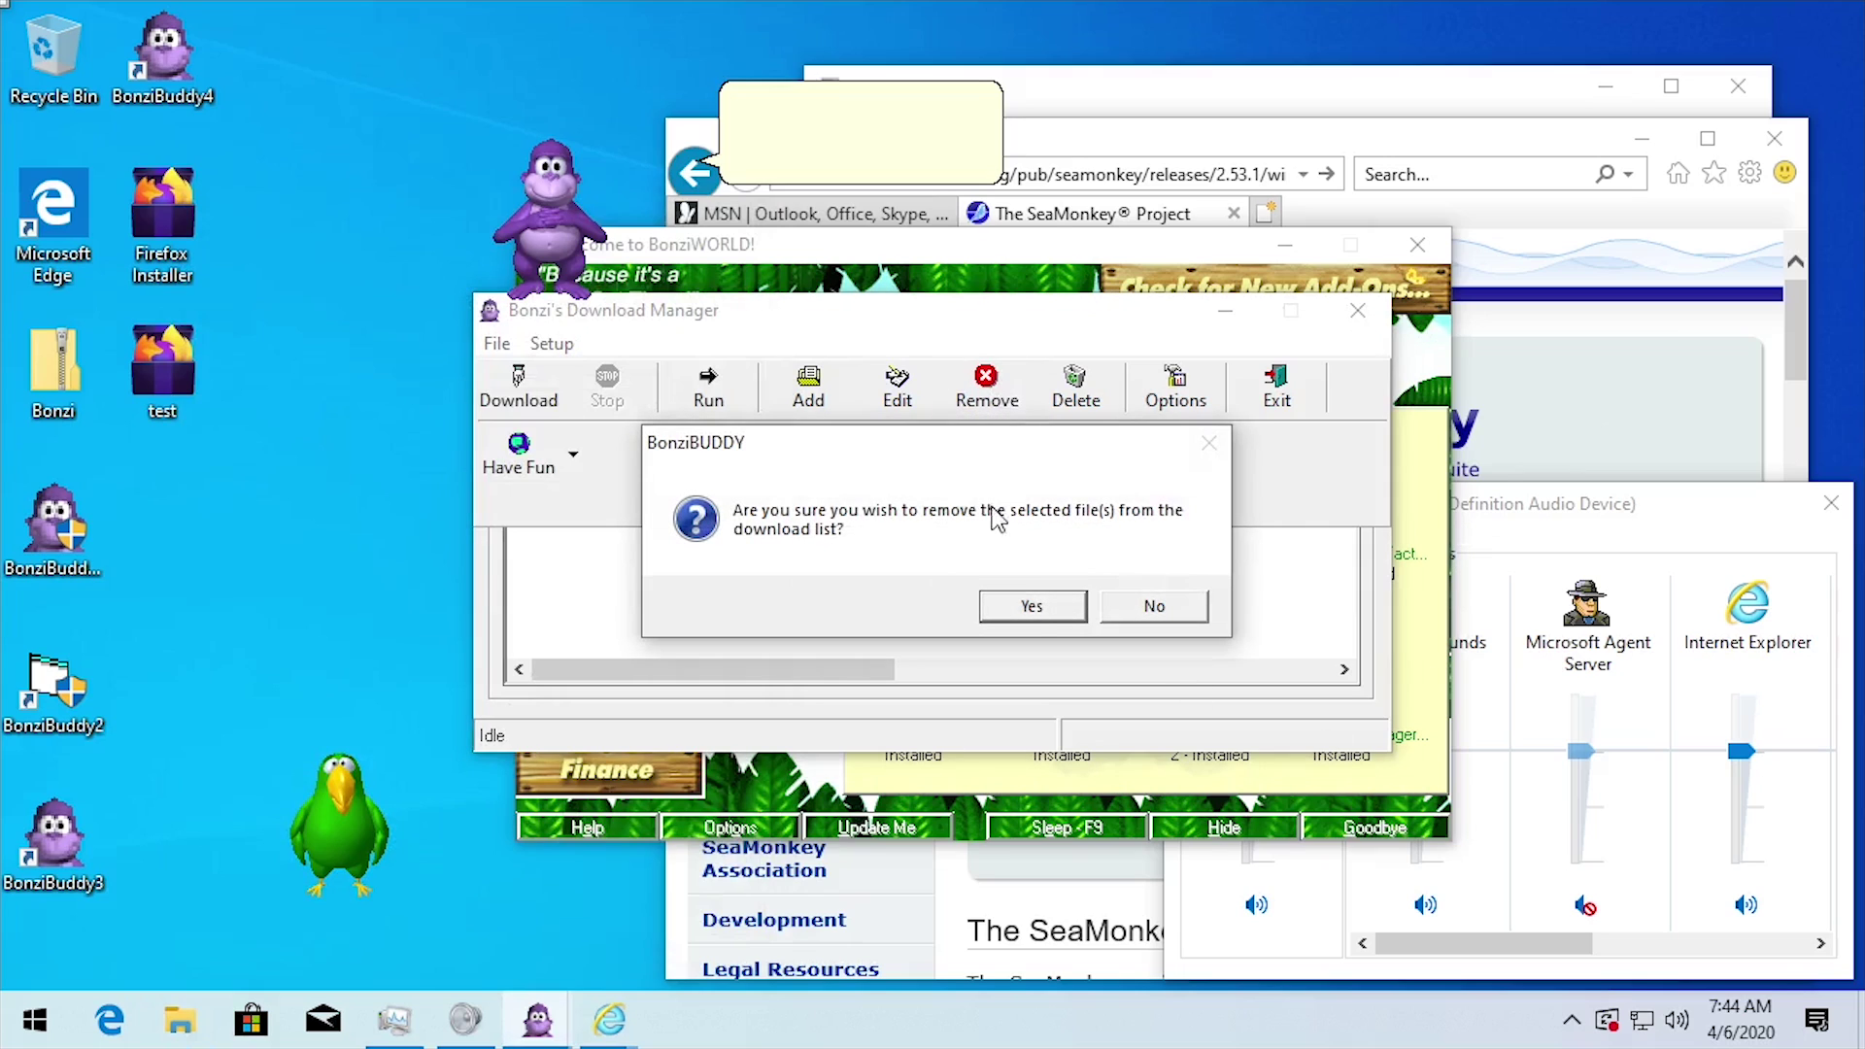
pyautogui.click(1031, 603)
pyautogui.click(1000, 387)
pyautogui.click(1023, 610)
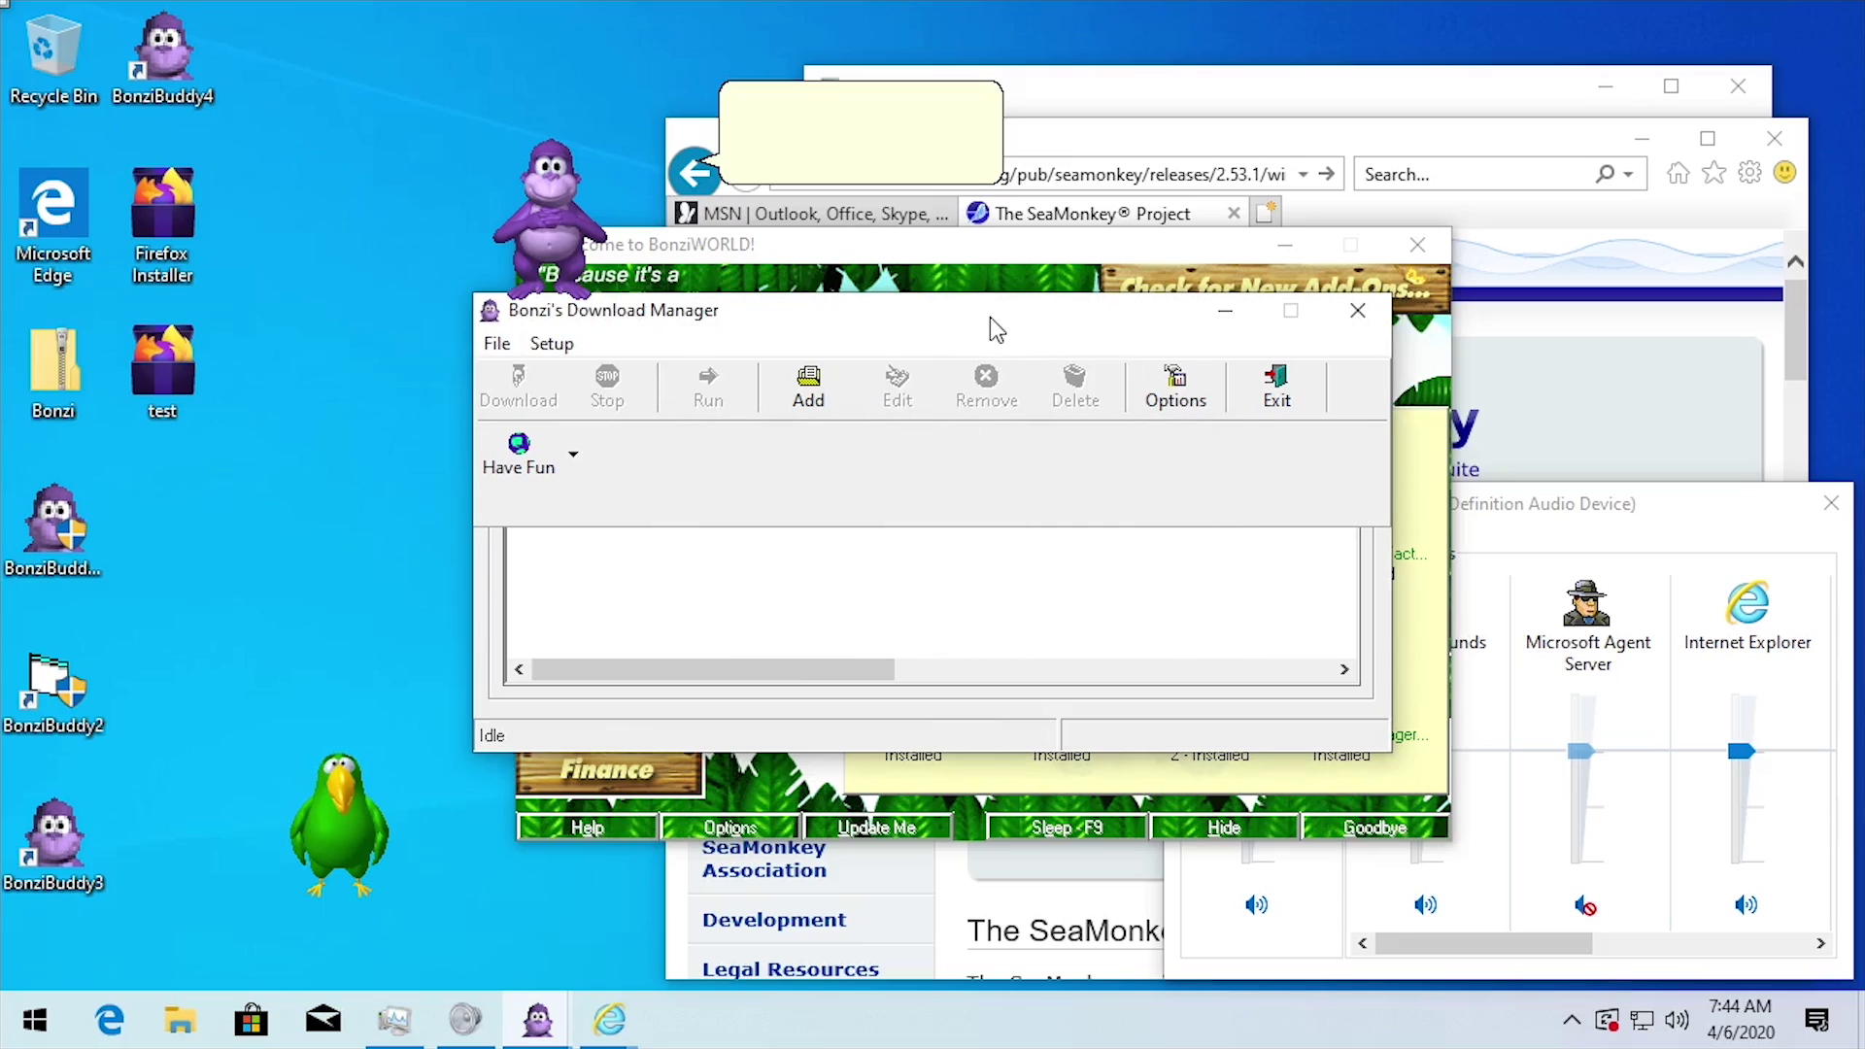
# - Add the copied URL of seamonkey-2.53.1.en-US.win64.installer.exe to the download list without a description
pyautogui.click(830, 393)
pyautogui.hotkey('ctrl', 'v')
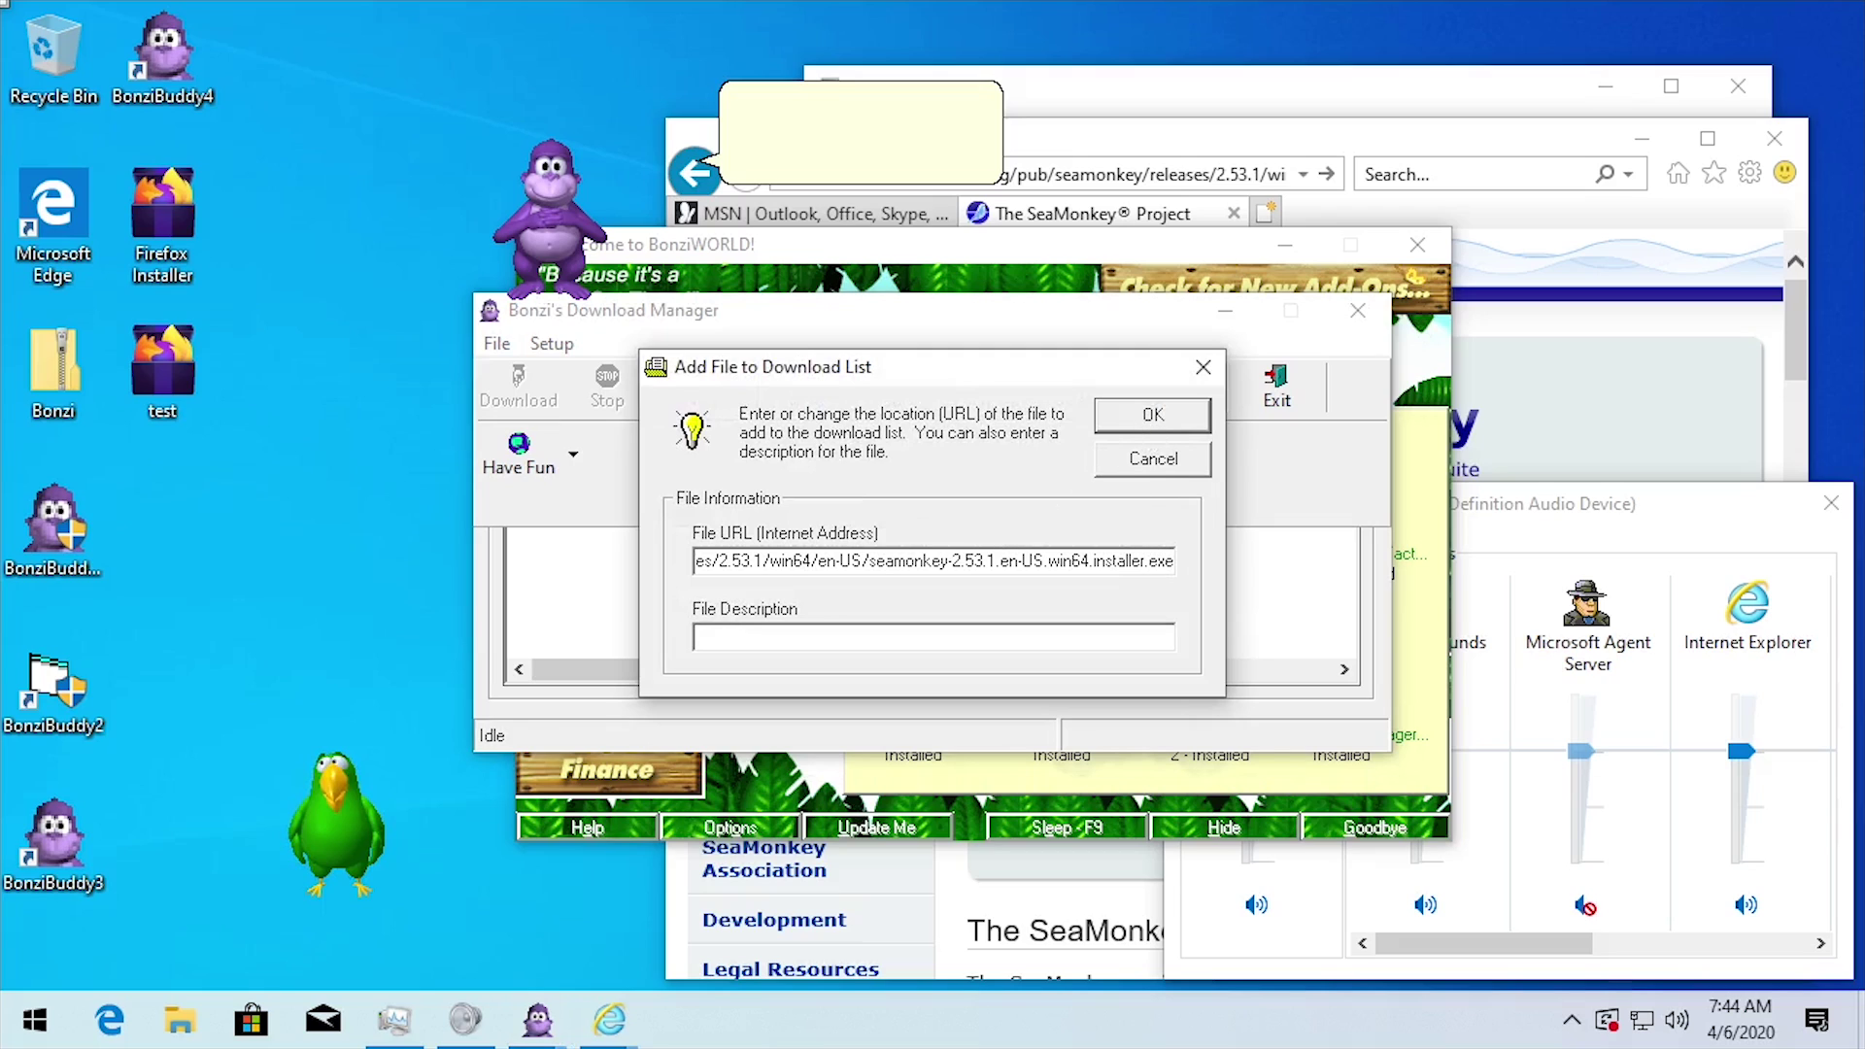
pyautogui.moveTo(1035, 560); pyautogui.dragTo(1173, 561)
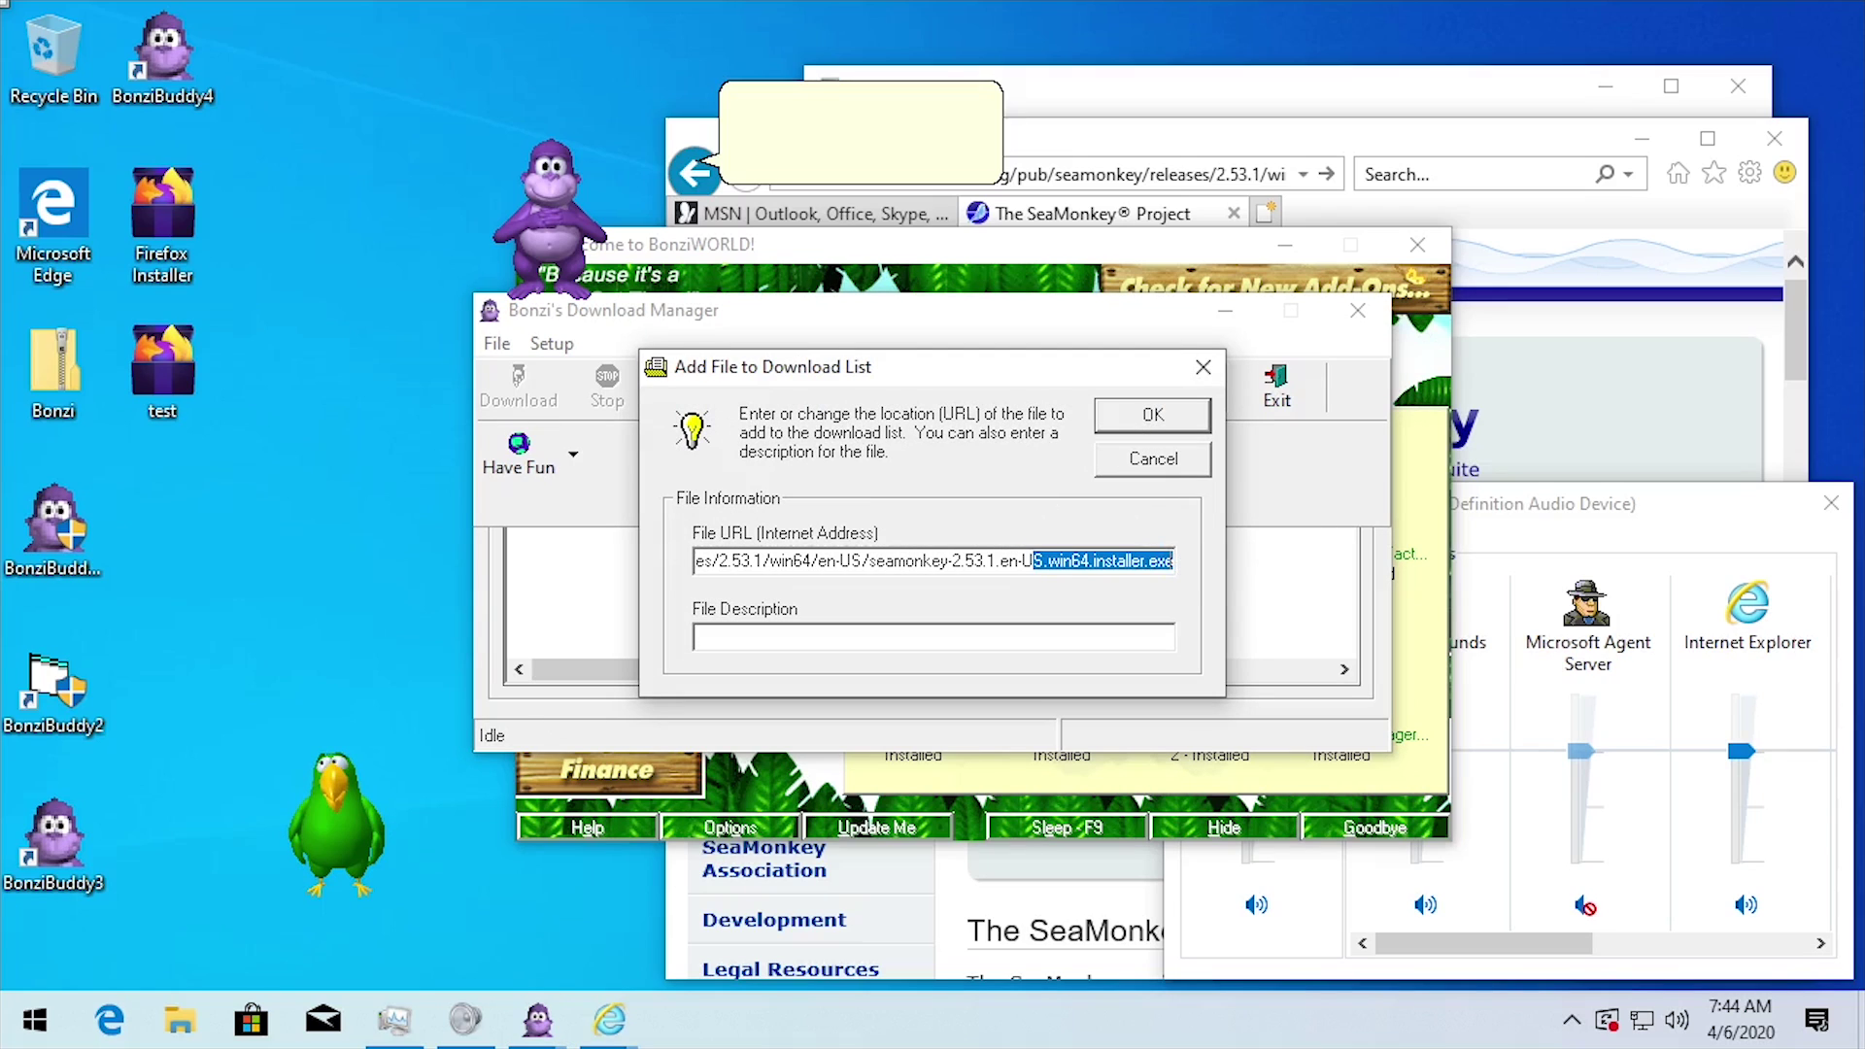
pyautogui.click(1154, 449)
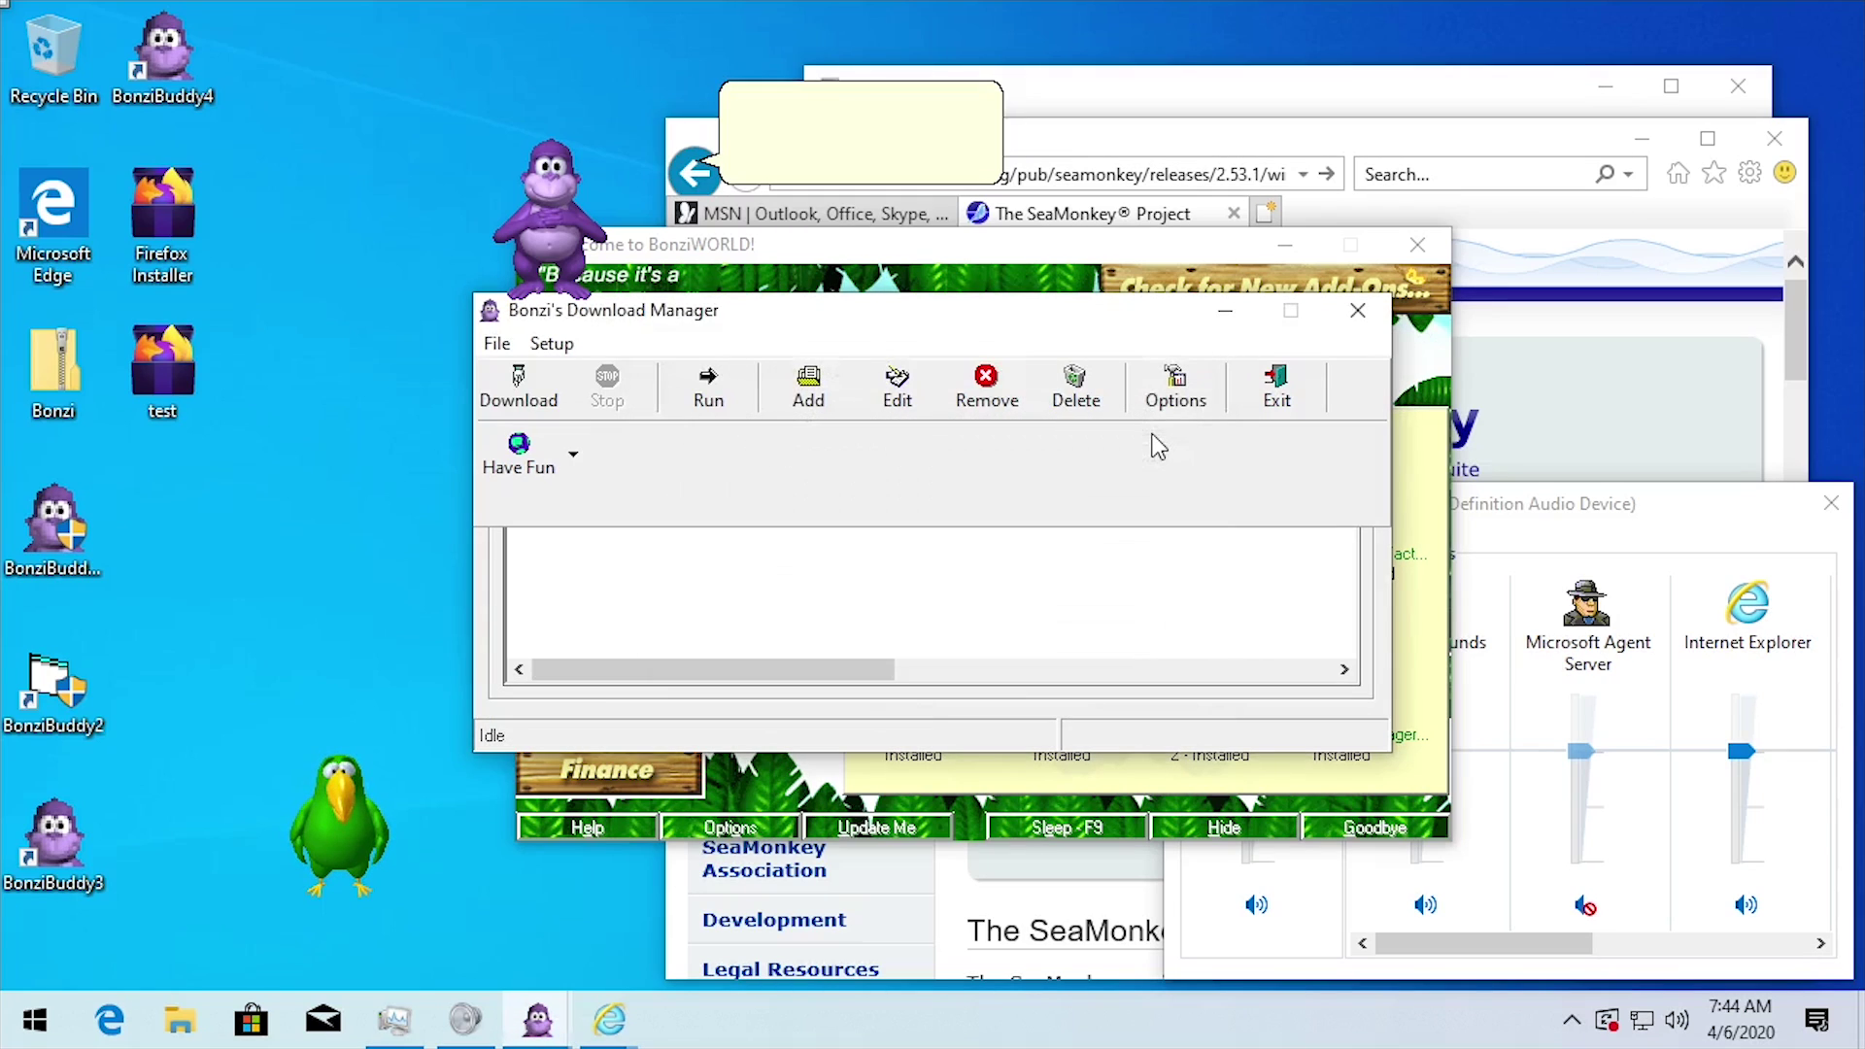
# - Download the SeaMonkey installer to the Desktop as seamonkey-2.53.1.en-US.win64.installer and mute Microsoft Agent Server in the Volume Mixer
pyautogui.click(519, 391)
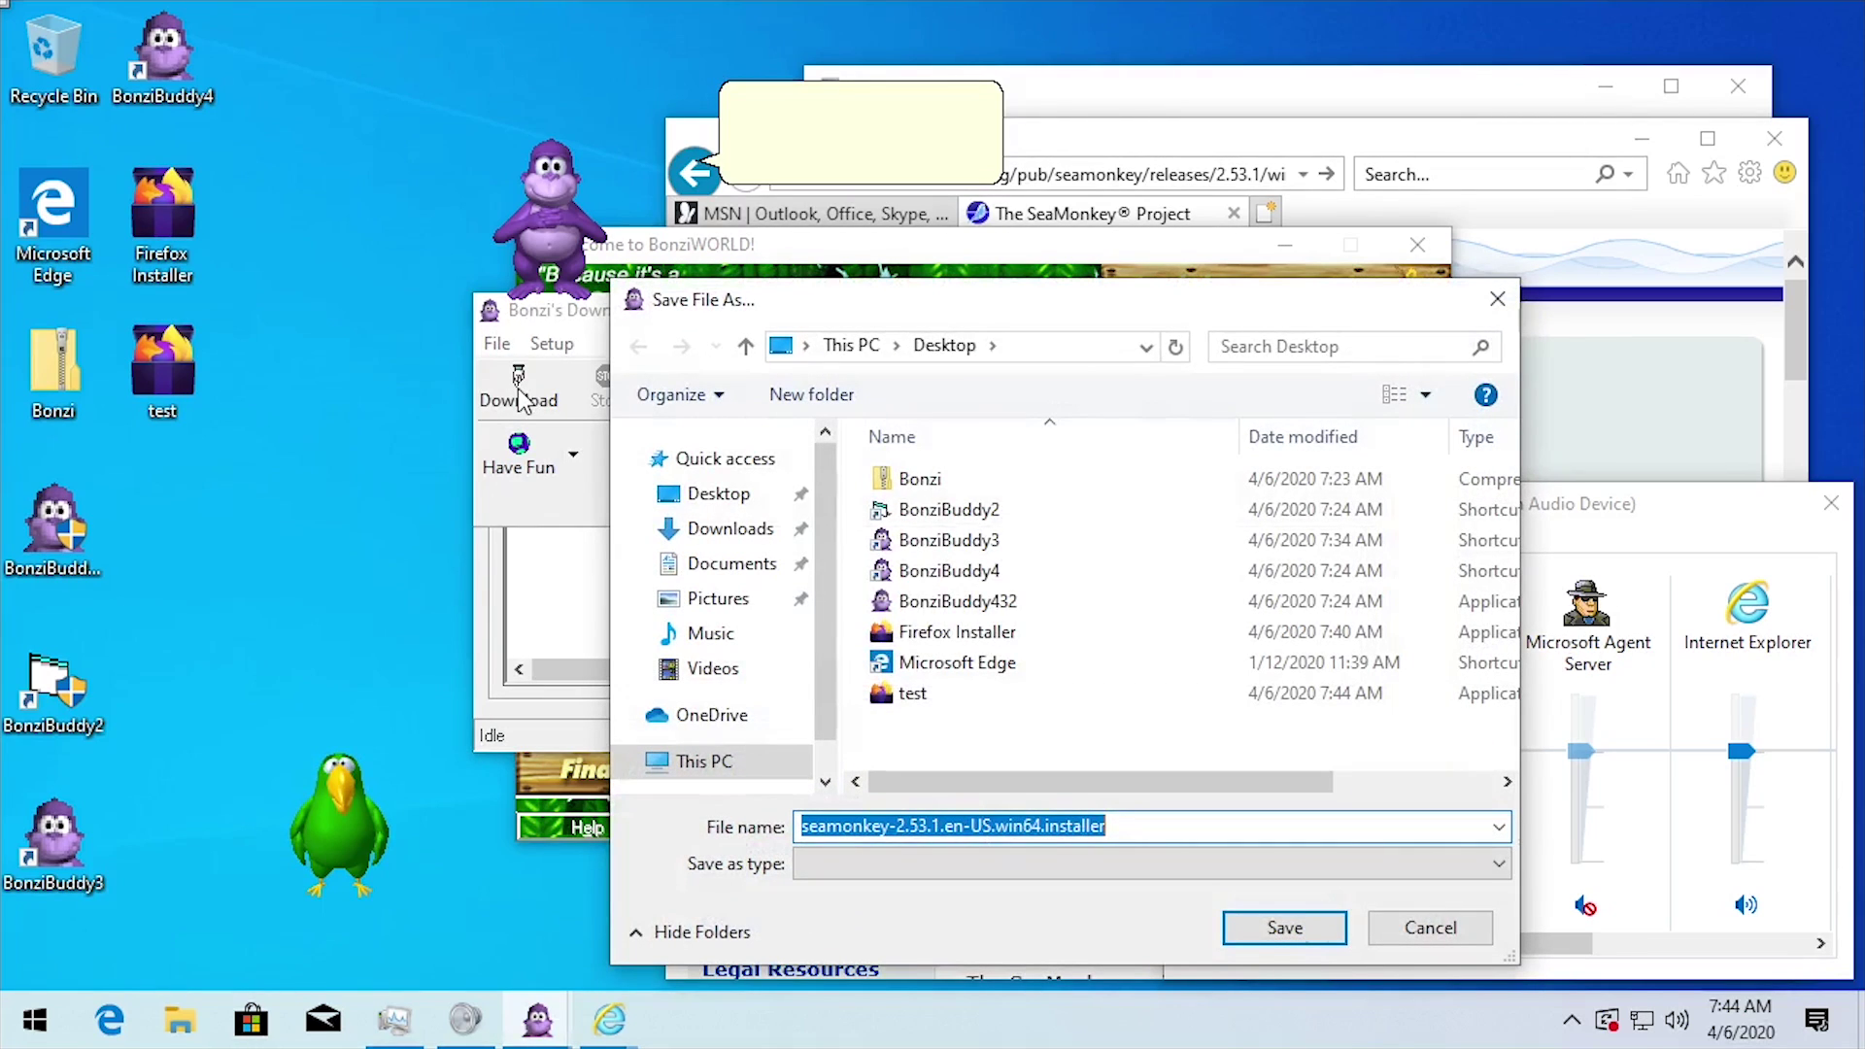
pyautogui.click(1000, 874)
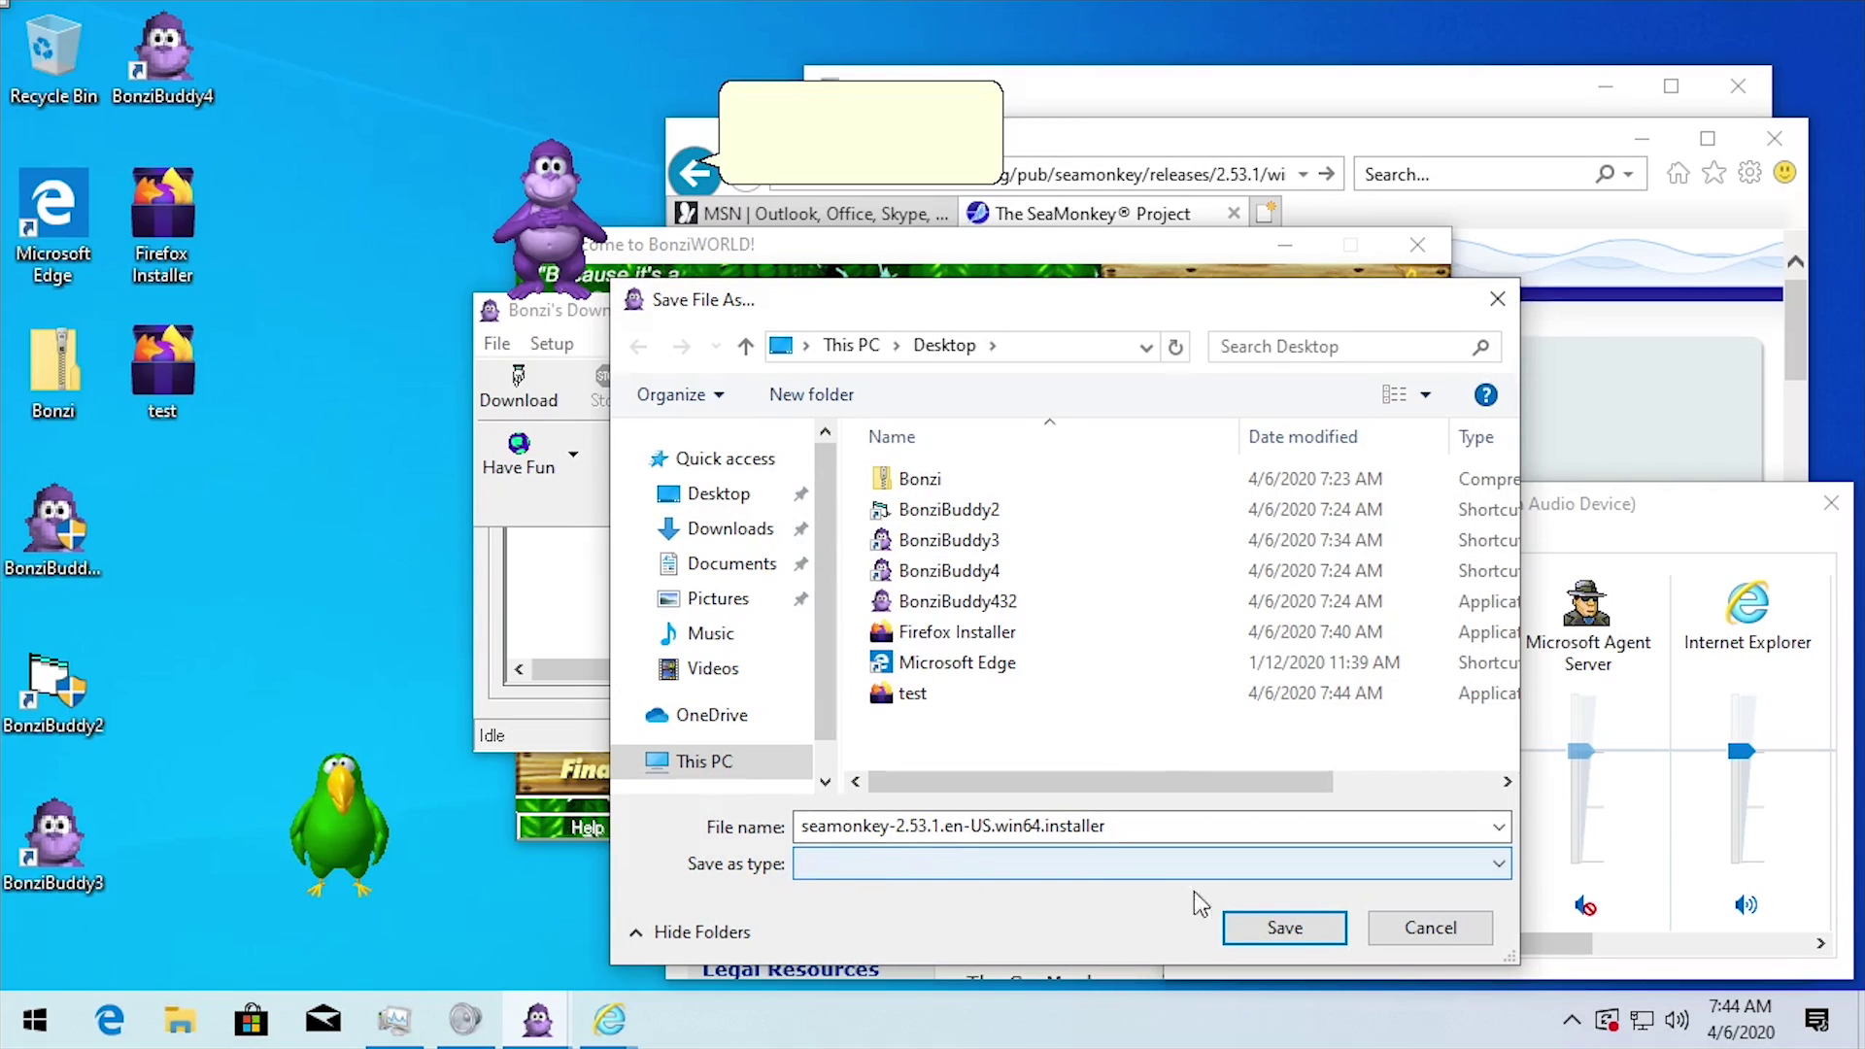
pyautogui.click(1284, 927)
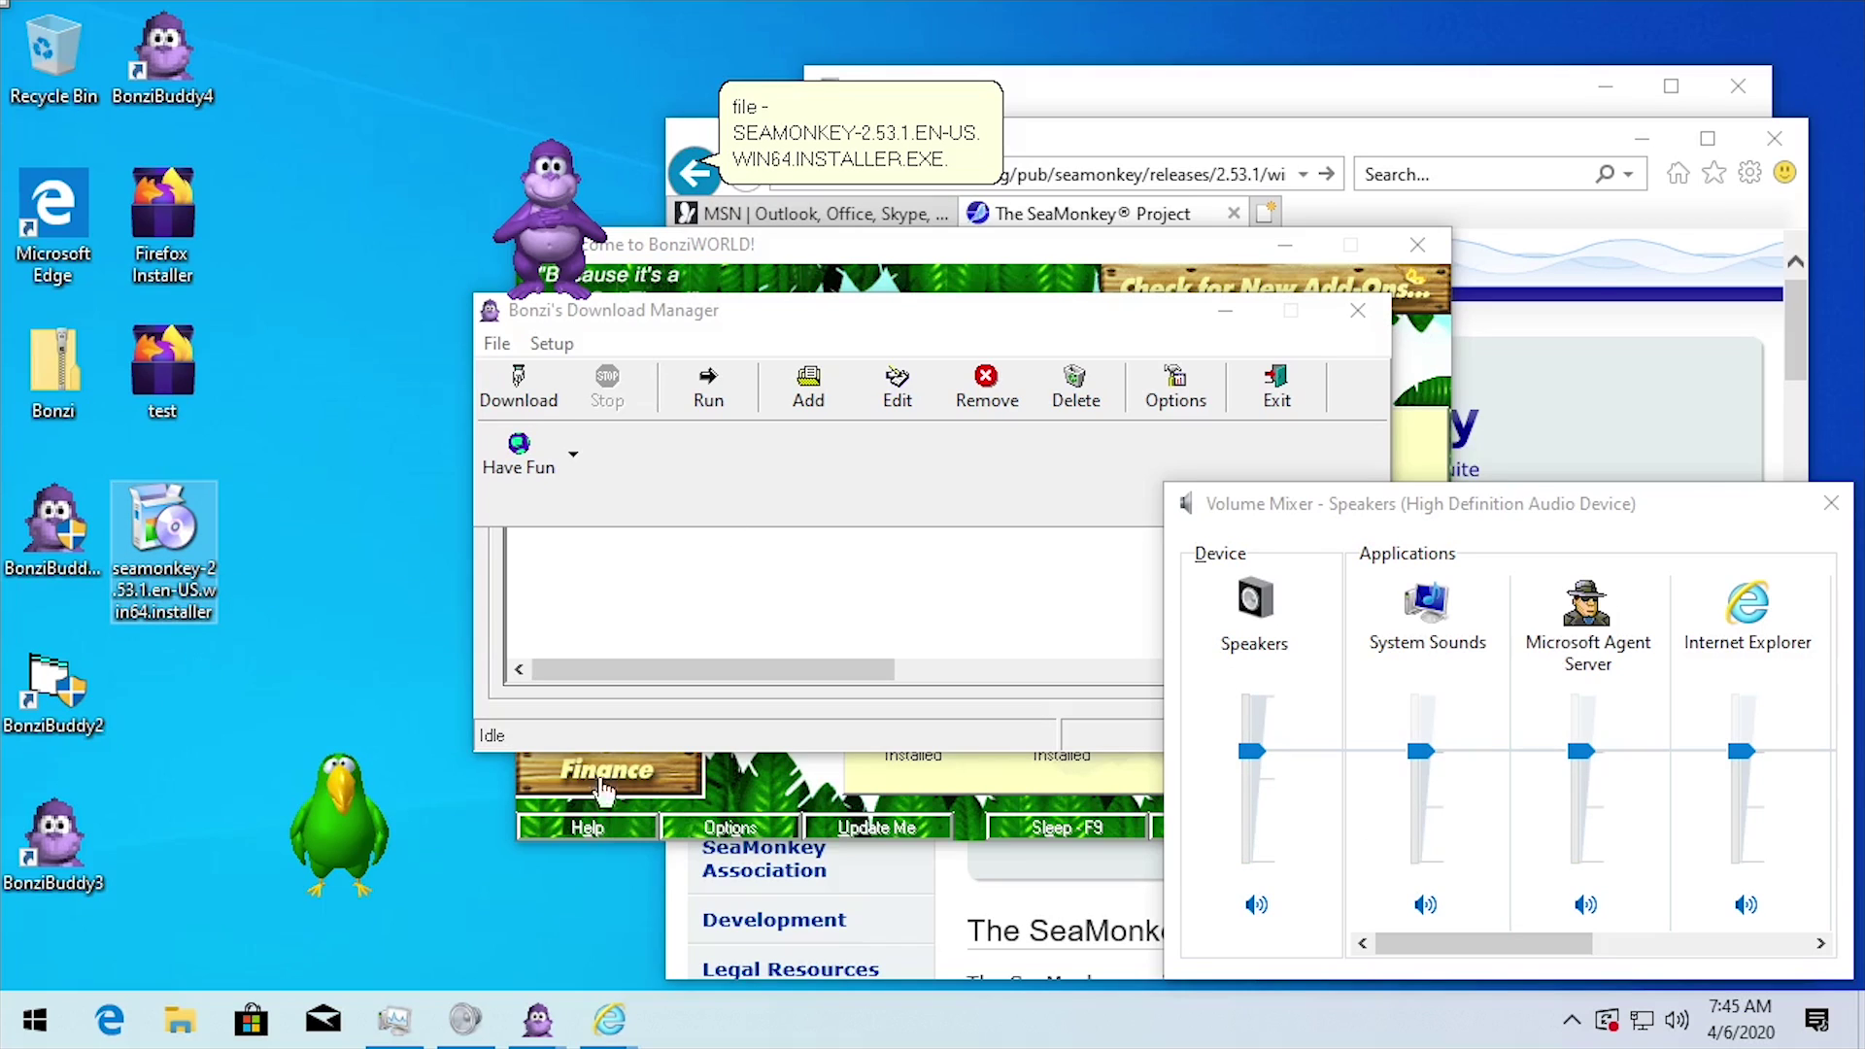
pyautogui.click(1586, 905)
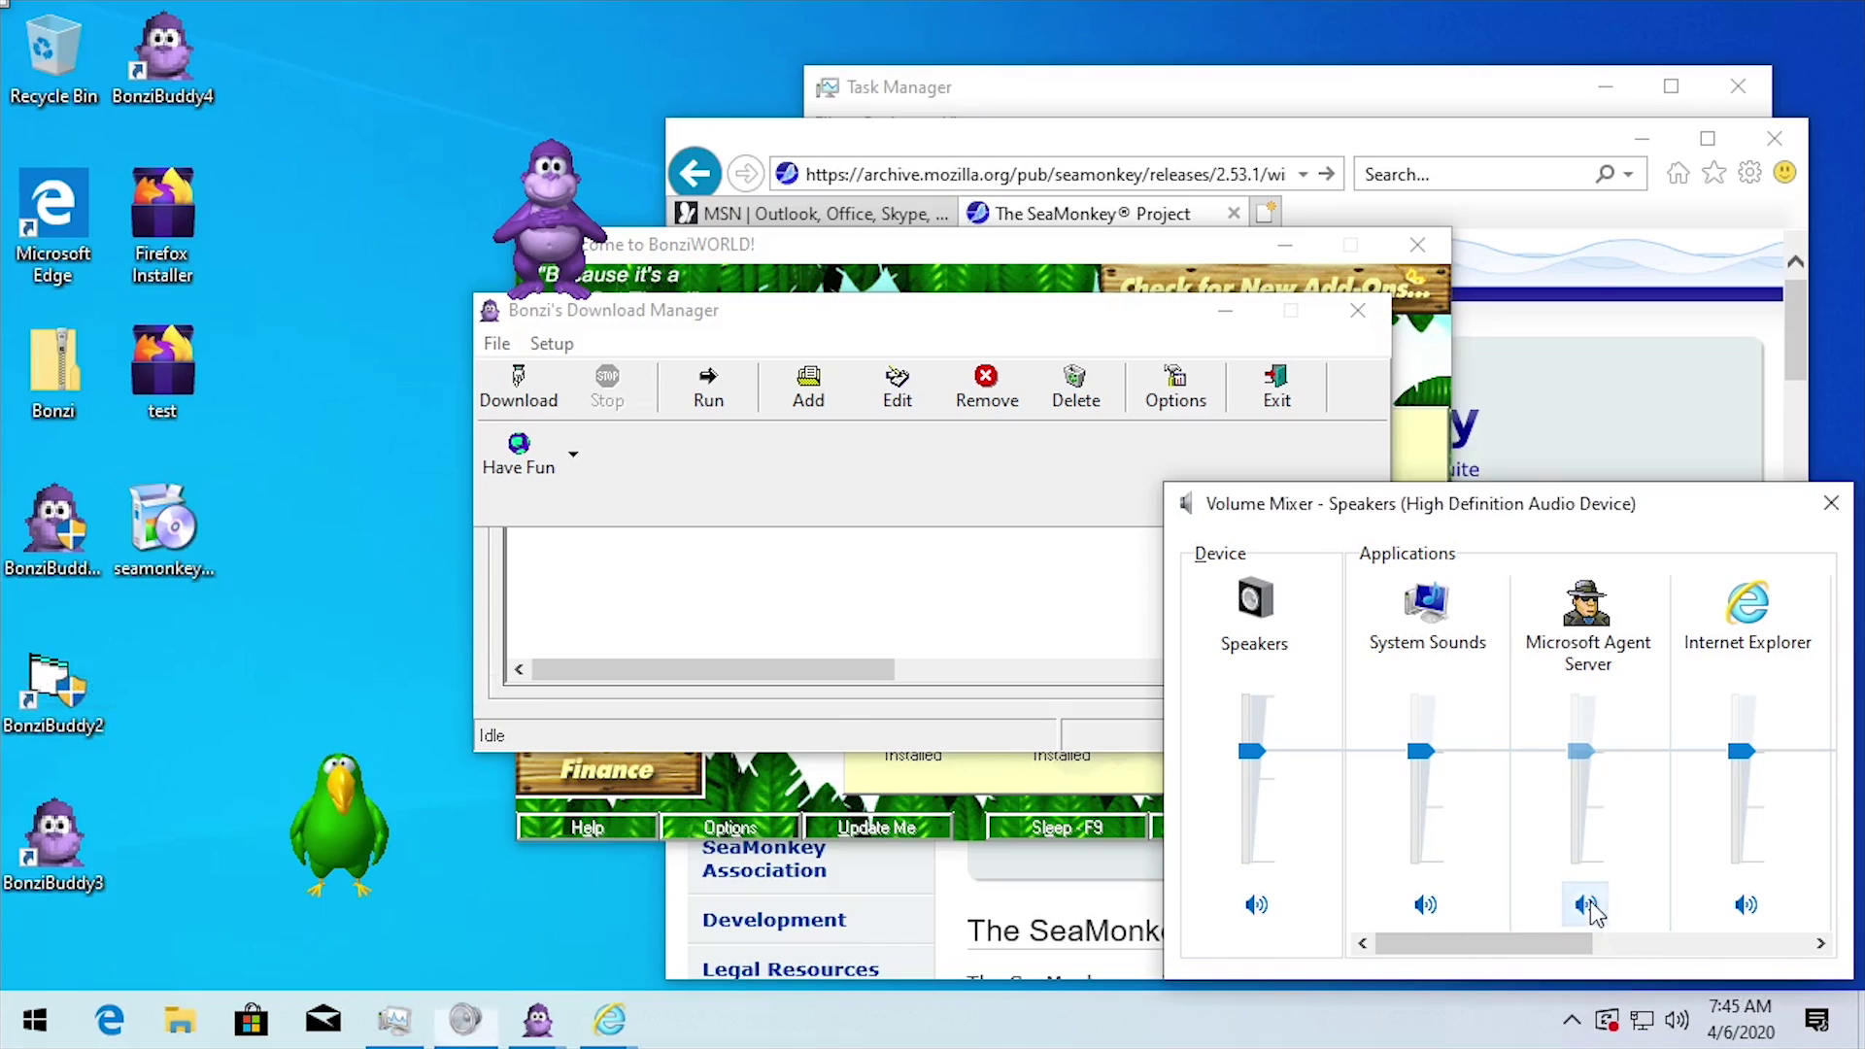
# - Examine the general properties of the SeaMonkey installer on the desktop
pyautogui.rightClick(167, 573)
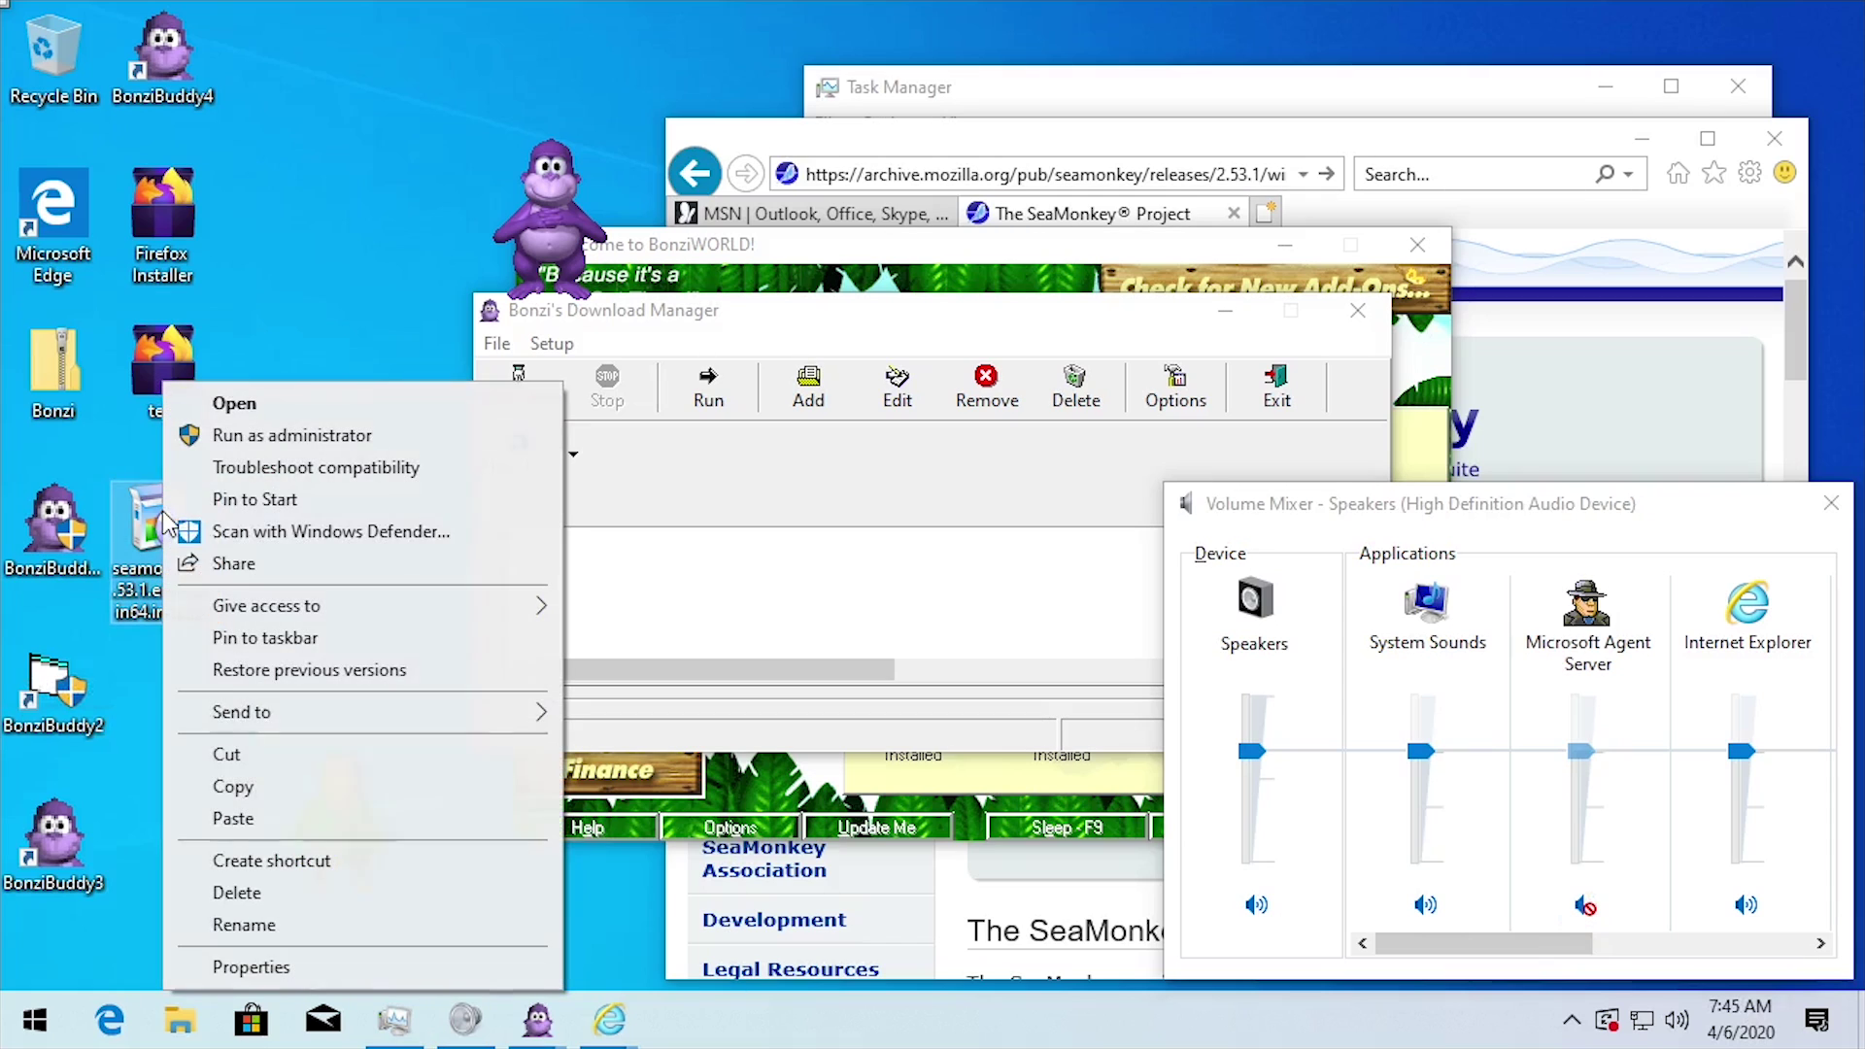
pyautogui.click(251, 968)
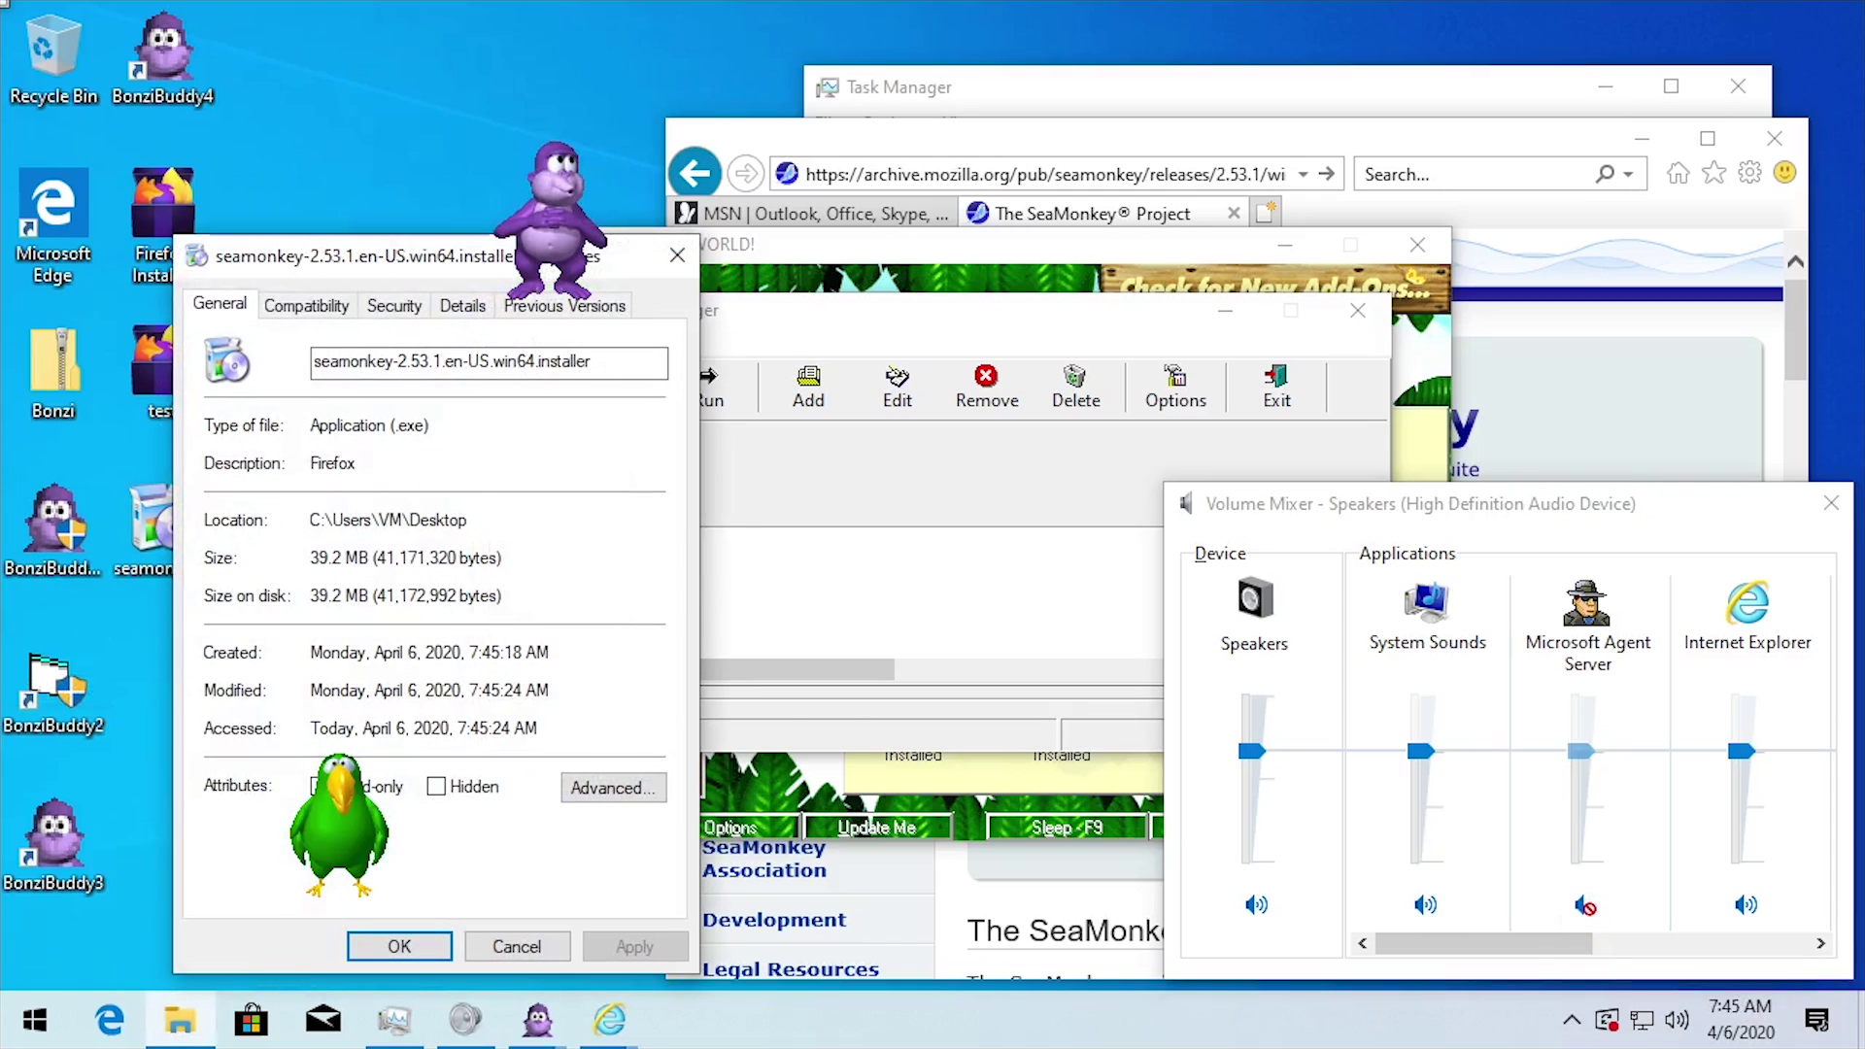
pyautogui.click(677, 261)
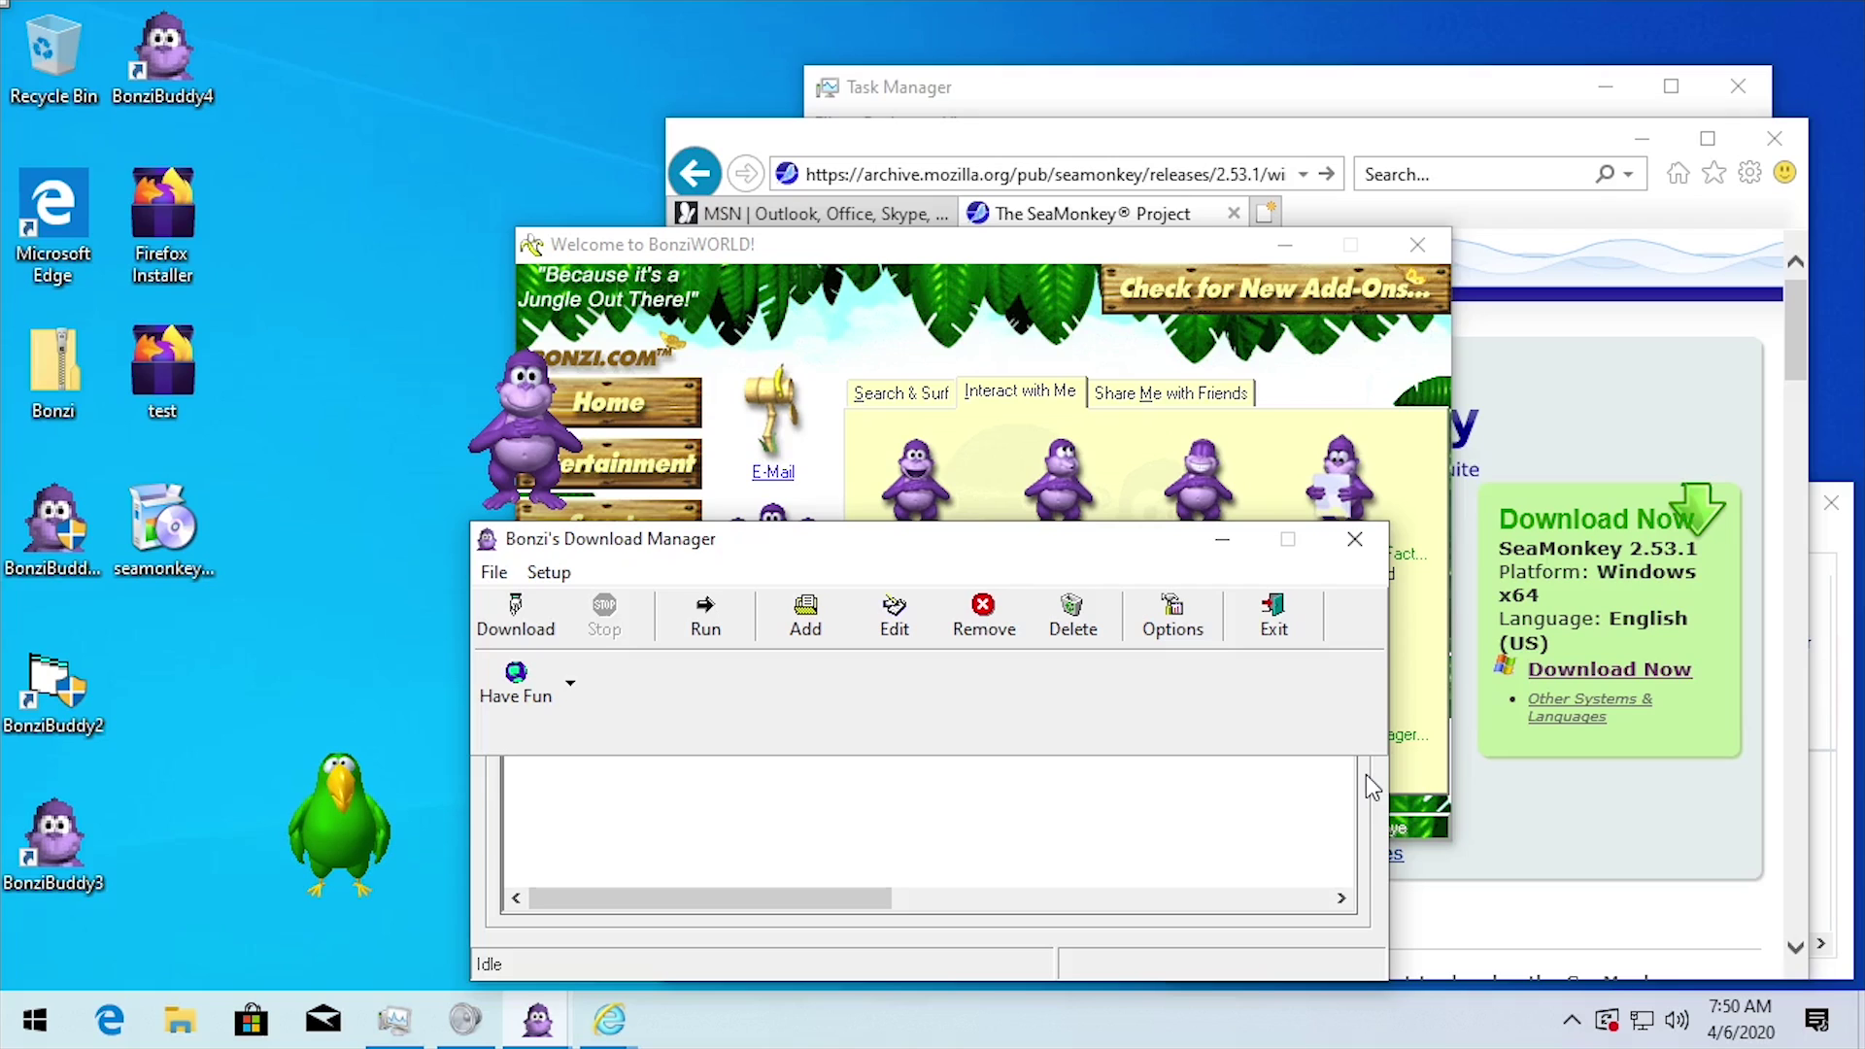
pyautogui.click(812, 615)
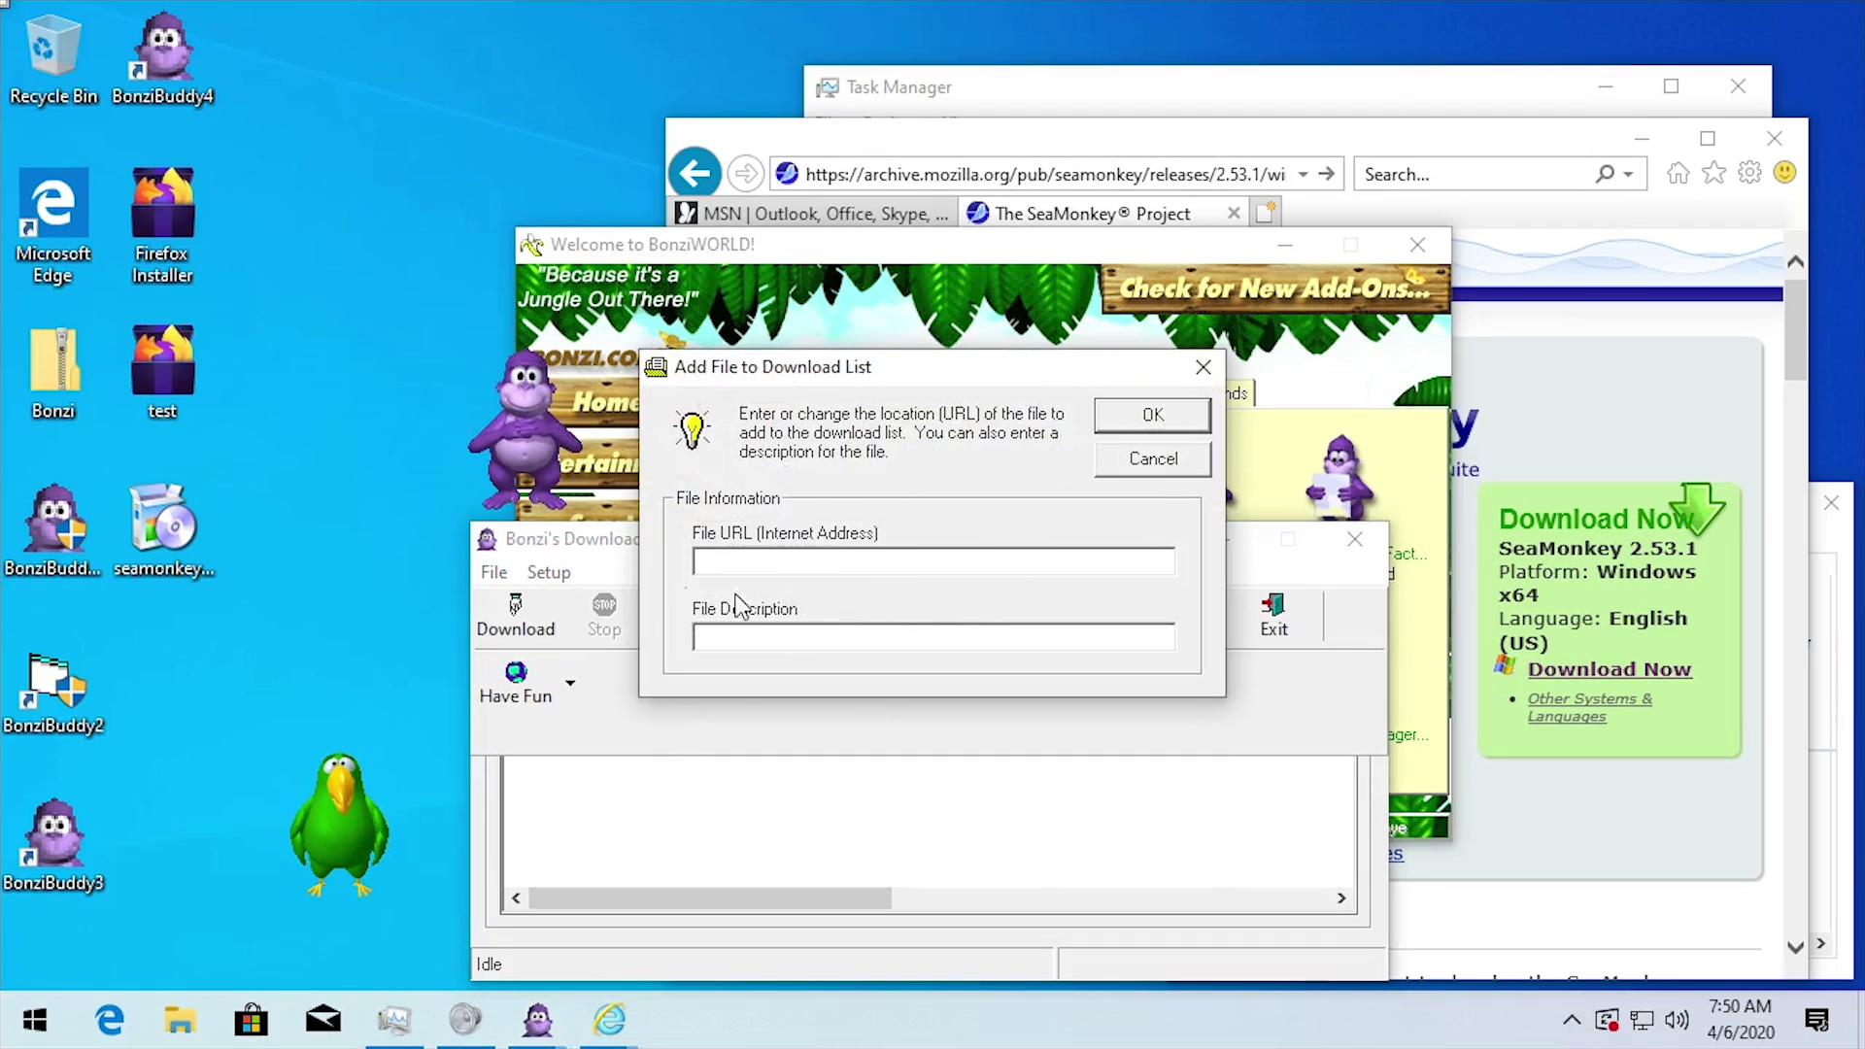
pyautogui.moveTo(826, 369)
pyautogui.mouseDown()
pyautogui.moveTo(825, 453)
pyautogui.moveTo(792, 507)
pyautogui.mouseUp()
pyautogui.click(1129, 594)
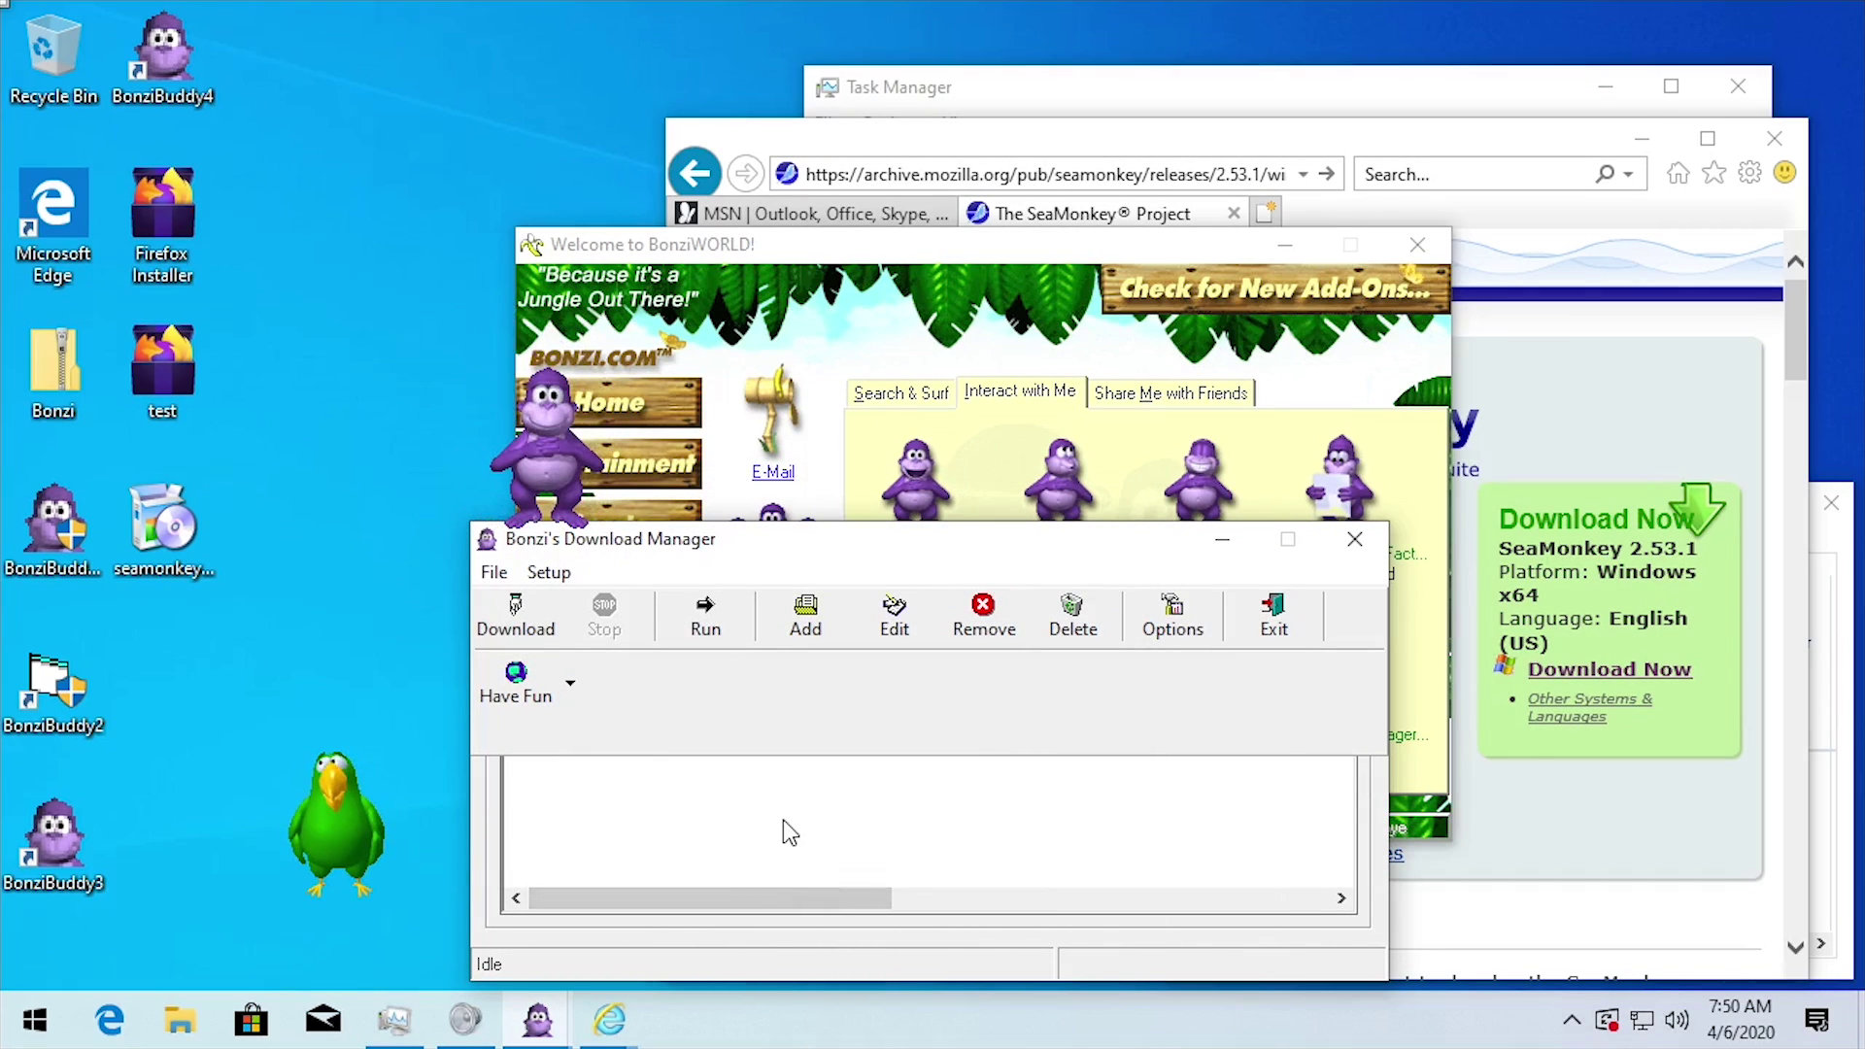
# - Remove the SeaMonkey installer's entry from the Download Manager's list
pyautogui.click(991, 627)
pyautogui.click(1022, 604)
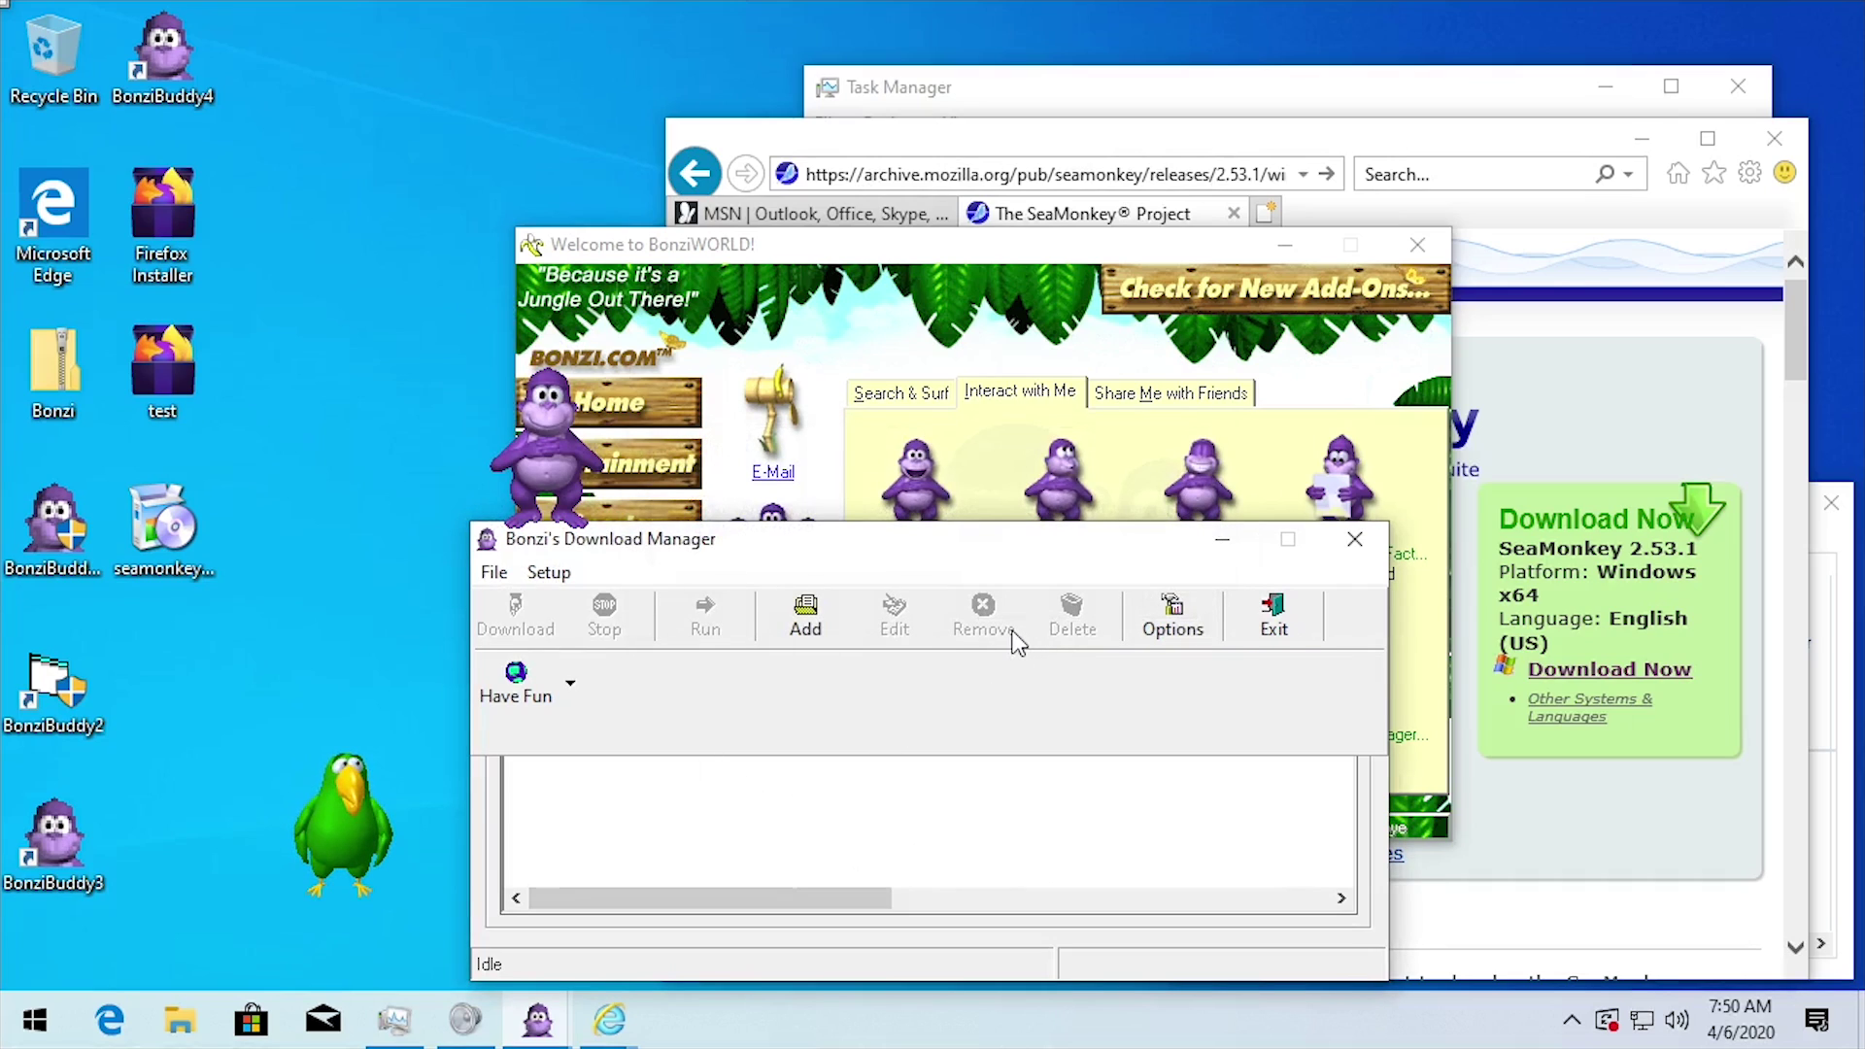
pyautogui.moveTo(603, 898)
pyautogui.mouseDown()
pyautogui.moveTo(913, 898)
pyautogui.moveTo(583, 906)
pyautogui.mouseUp()
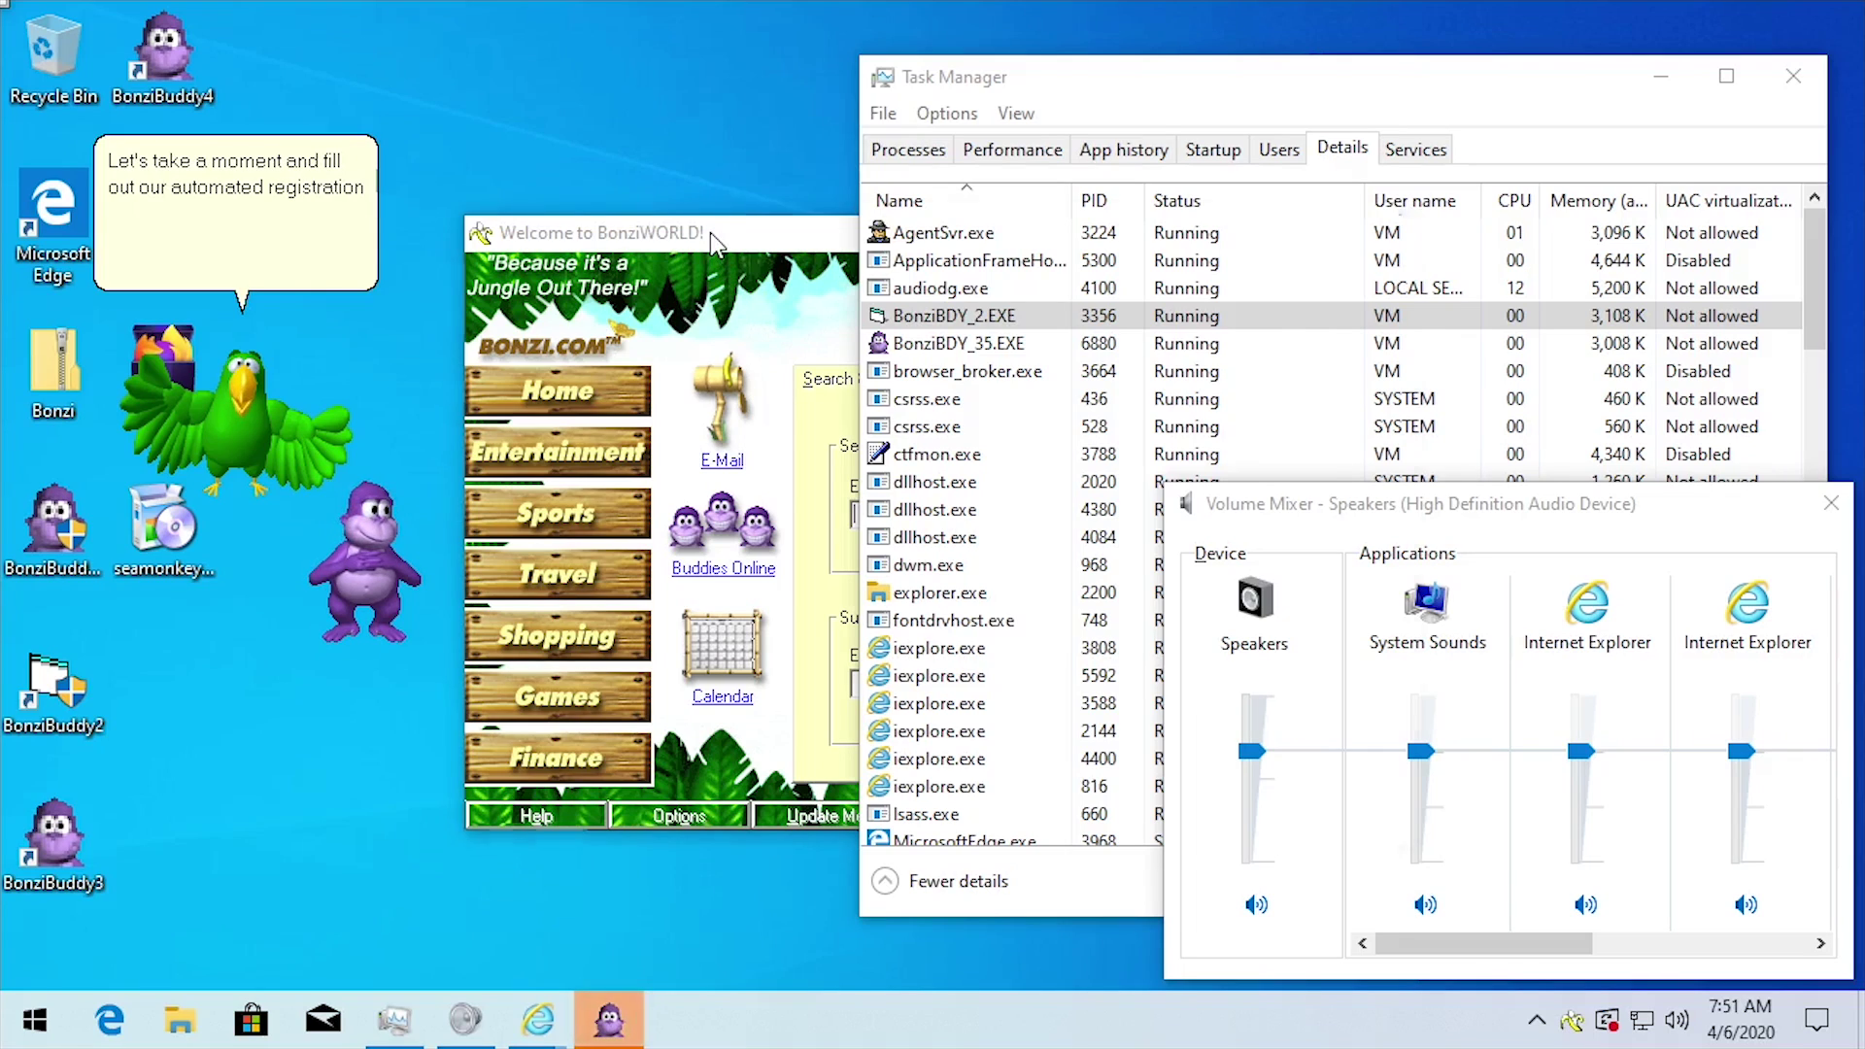
# - Try to open Play Video & Audio from the Interact with Me page of BonziWORLD
pyautogui.click(734, 291)
pyautogui.click(969, 382)
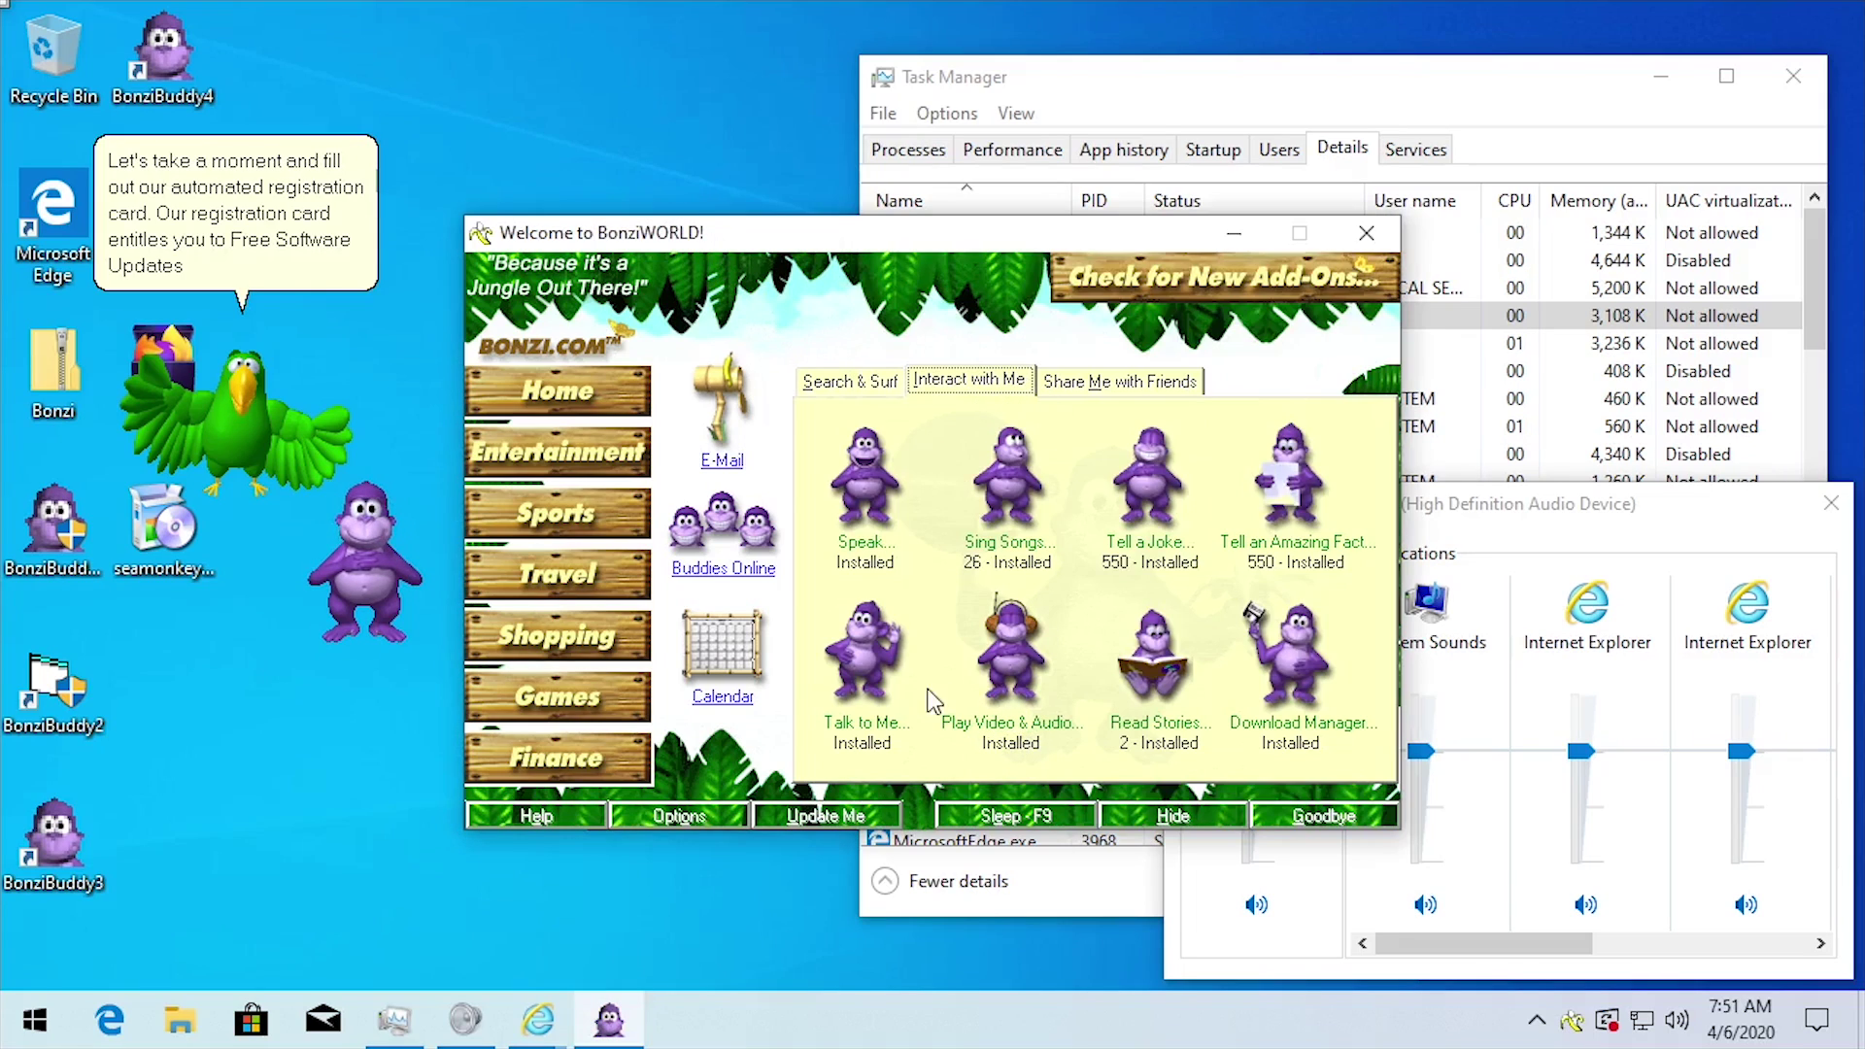
pyautogui.click(1003, 677)
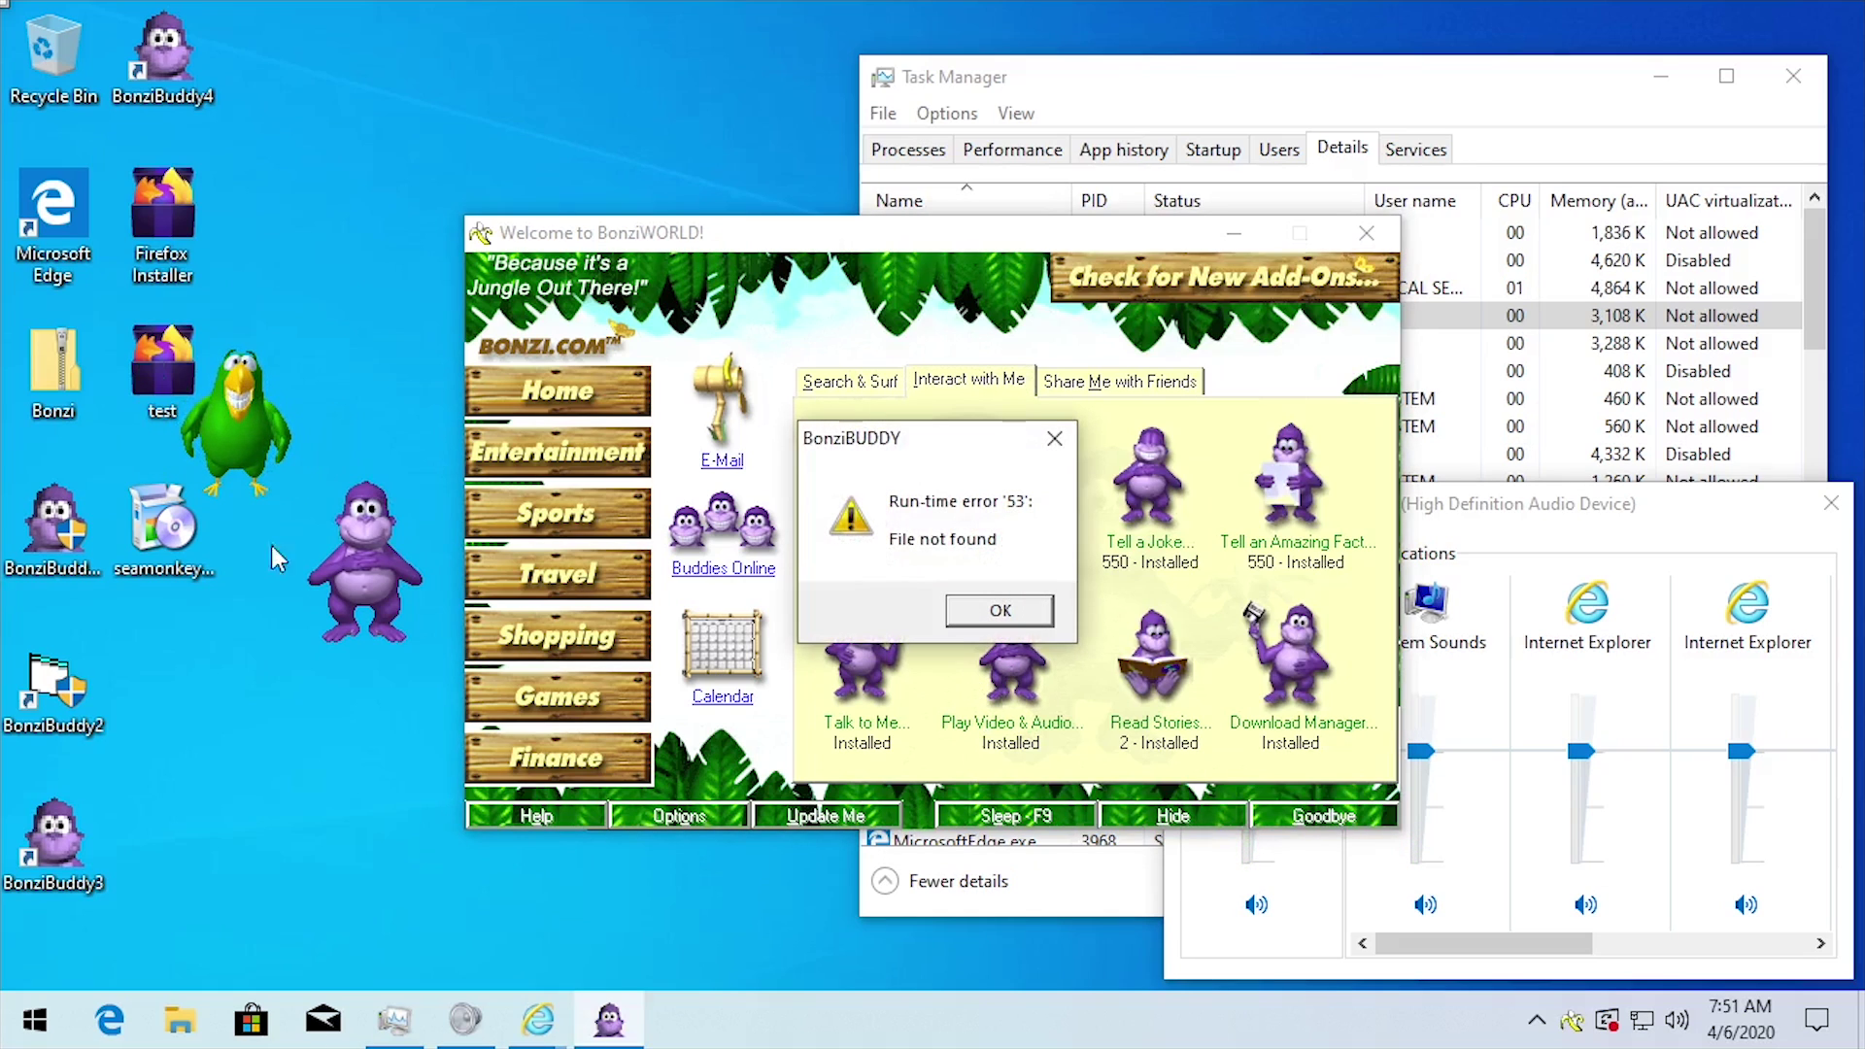
pyautogui.click(1000, 610)
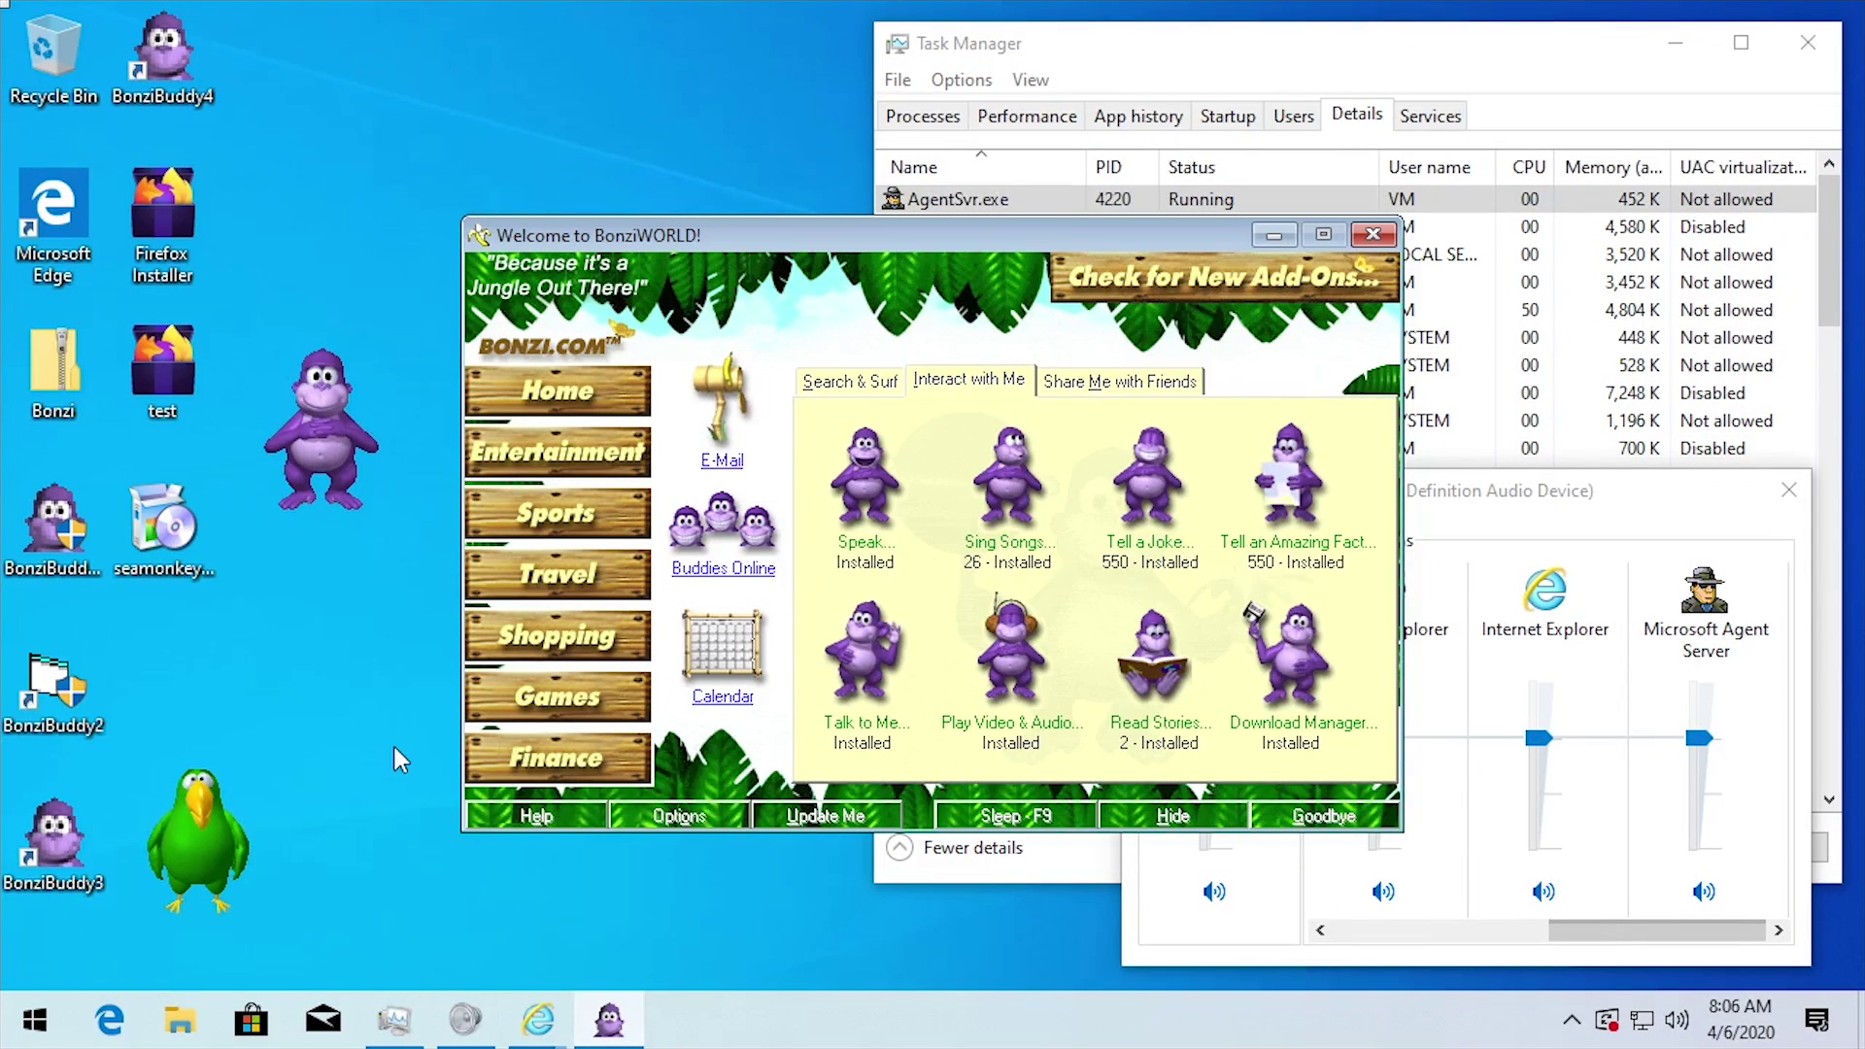
# - Try launching BonziBuddy4 from the desktop and set its shortcut's compatibility mode to Windows 98 / Windows Me
pyautogui.click(154, 65)
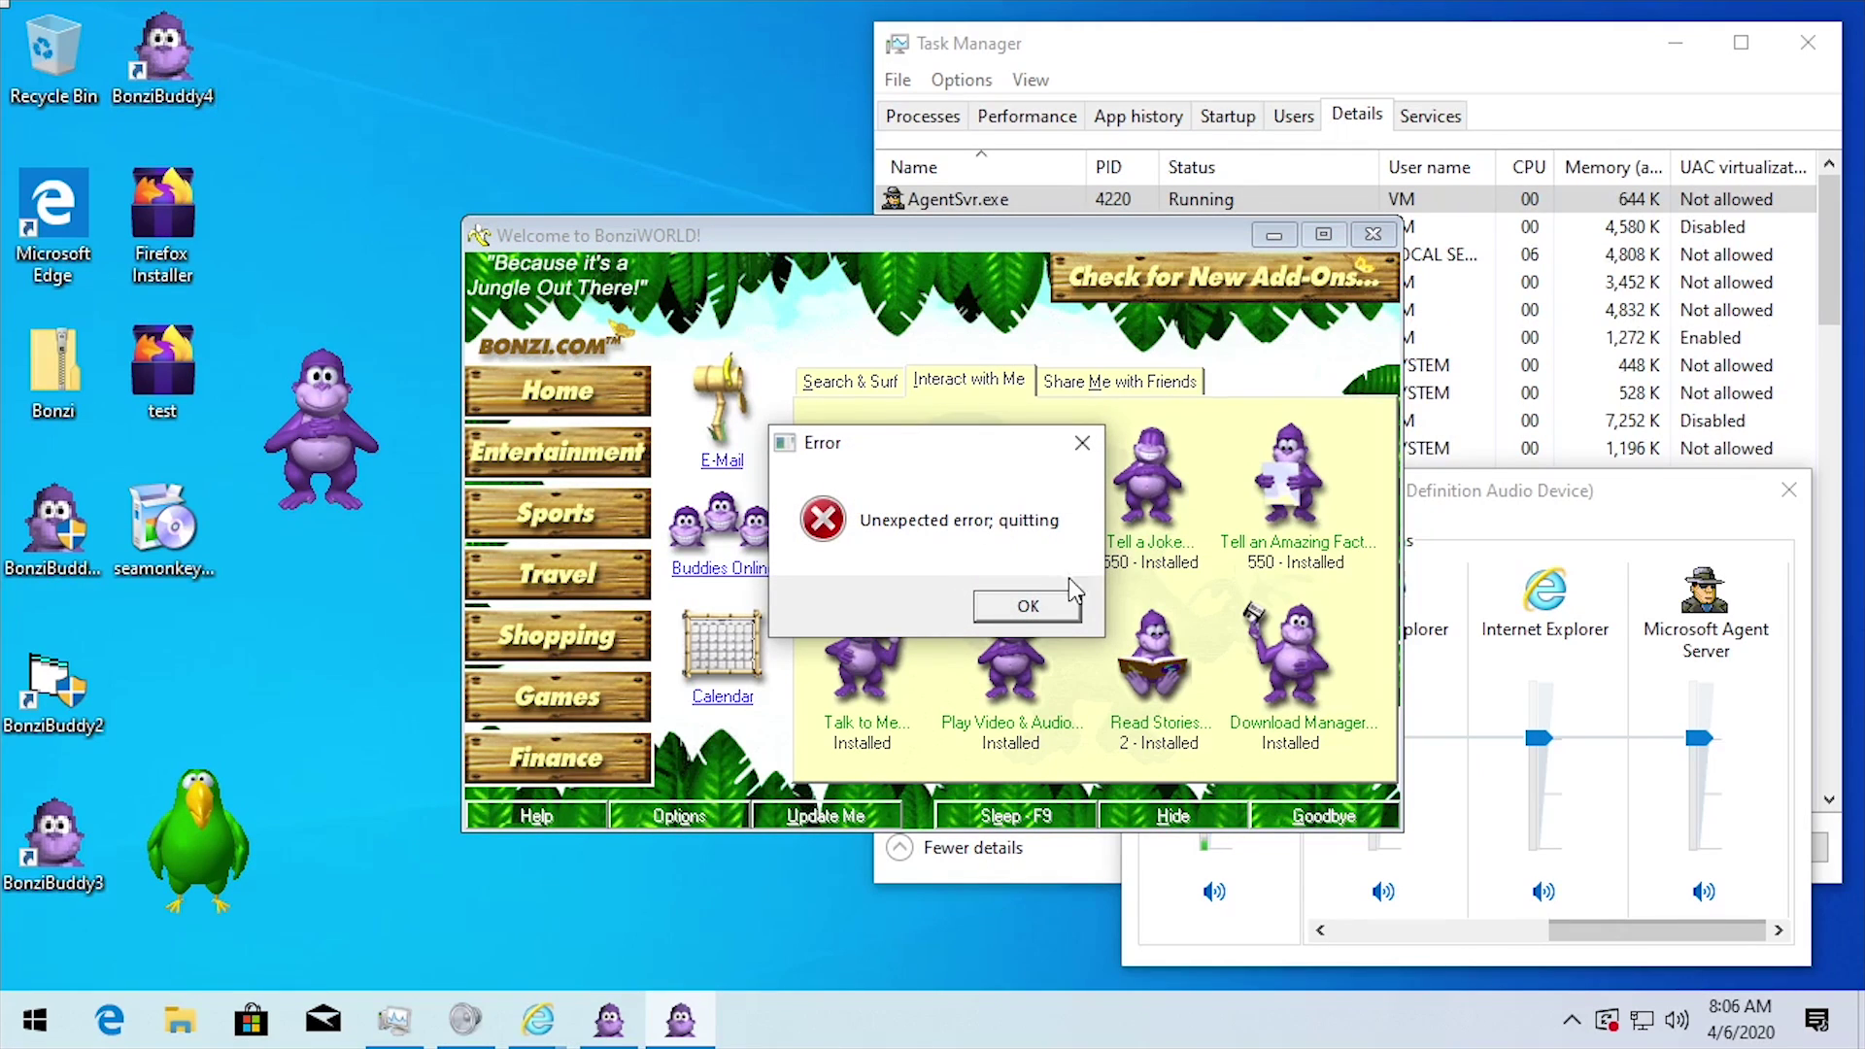
pyautogui.click(1028, 606)
pyautogui.rightClick(183, 73)
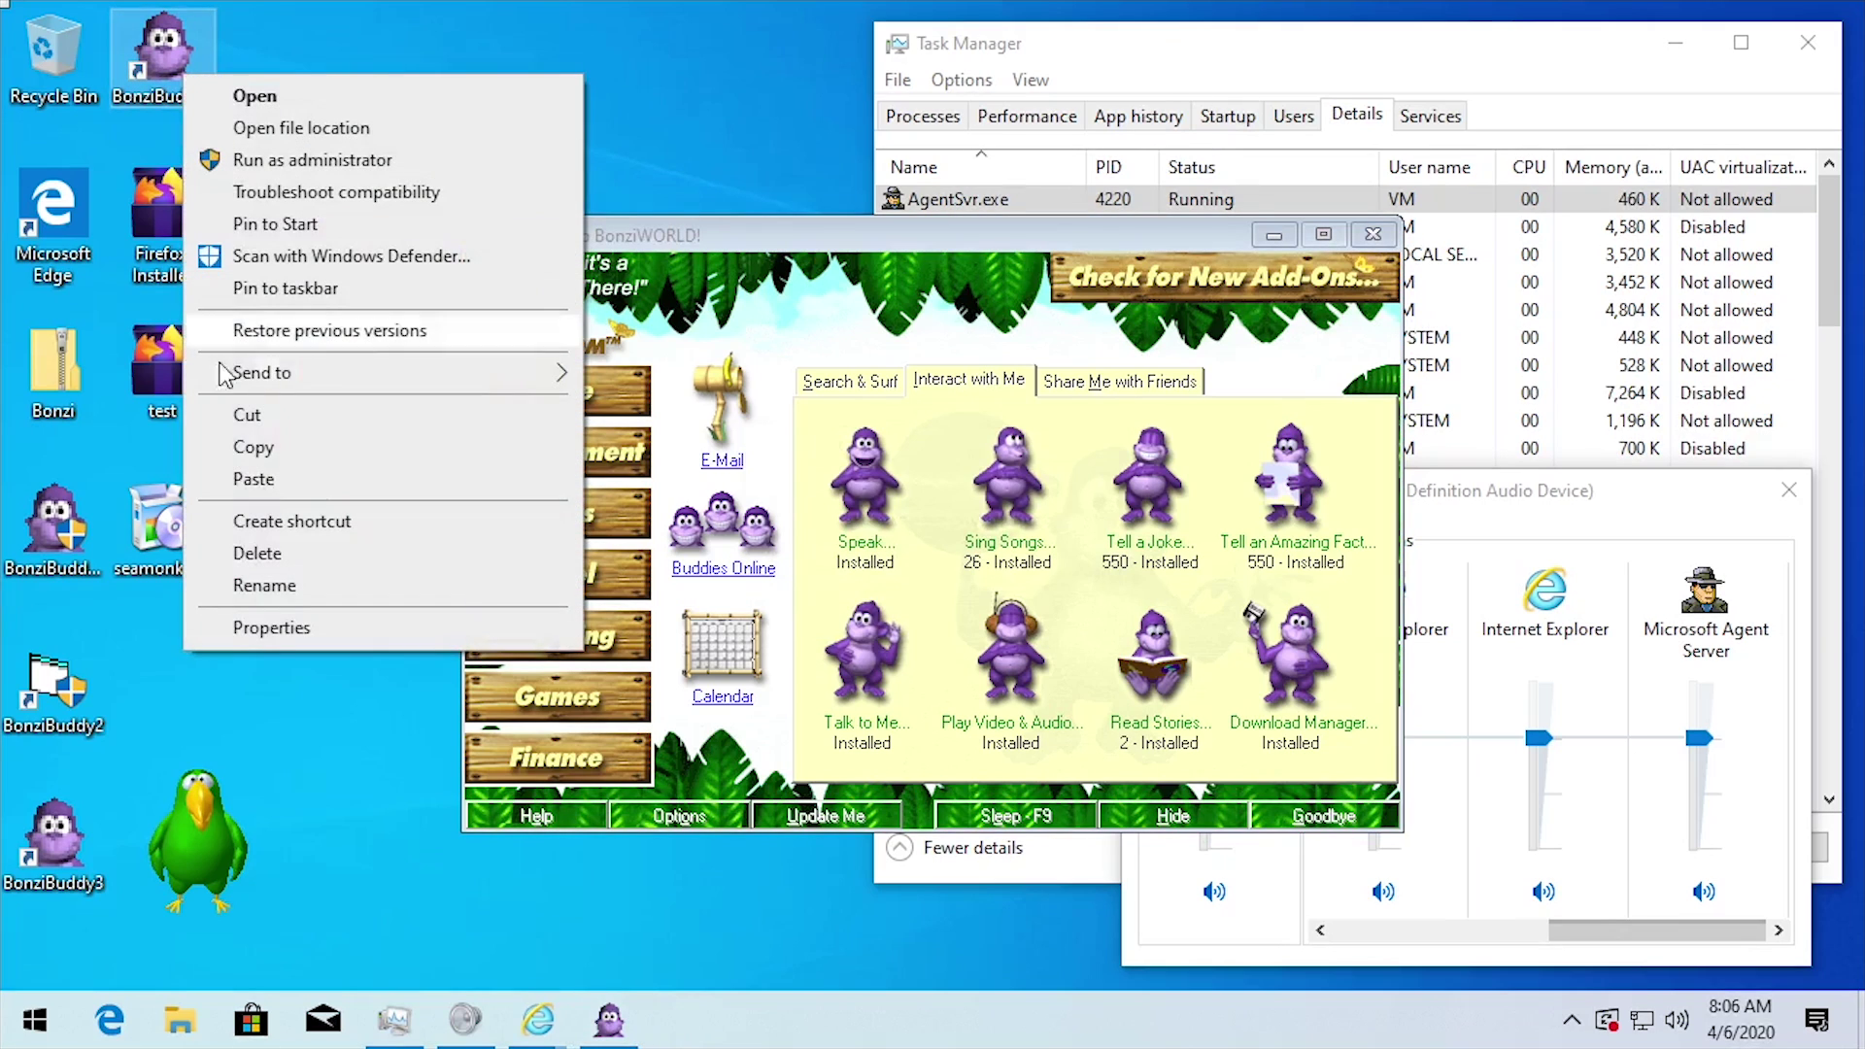
pyautogui.click(299, 621)
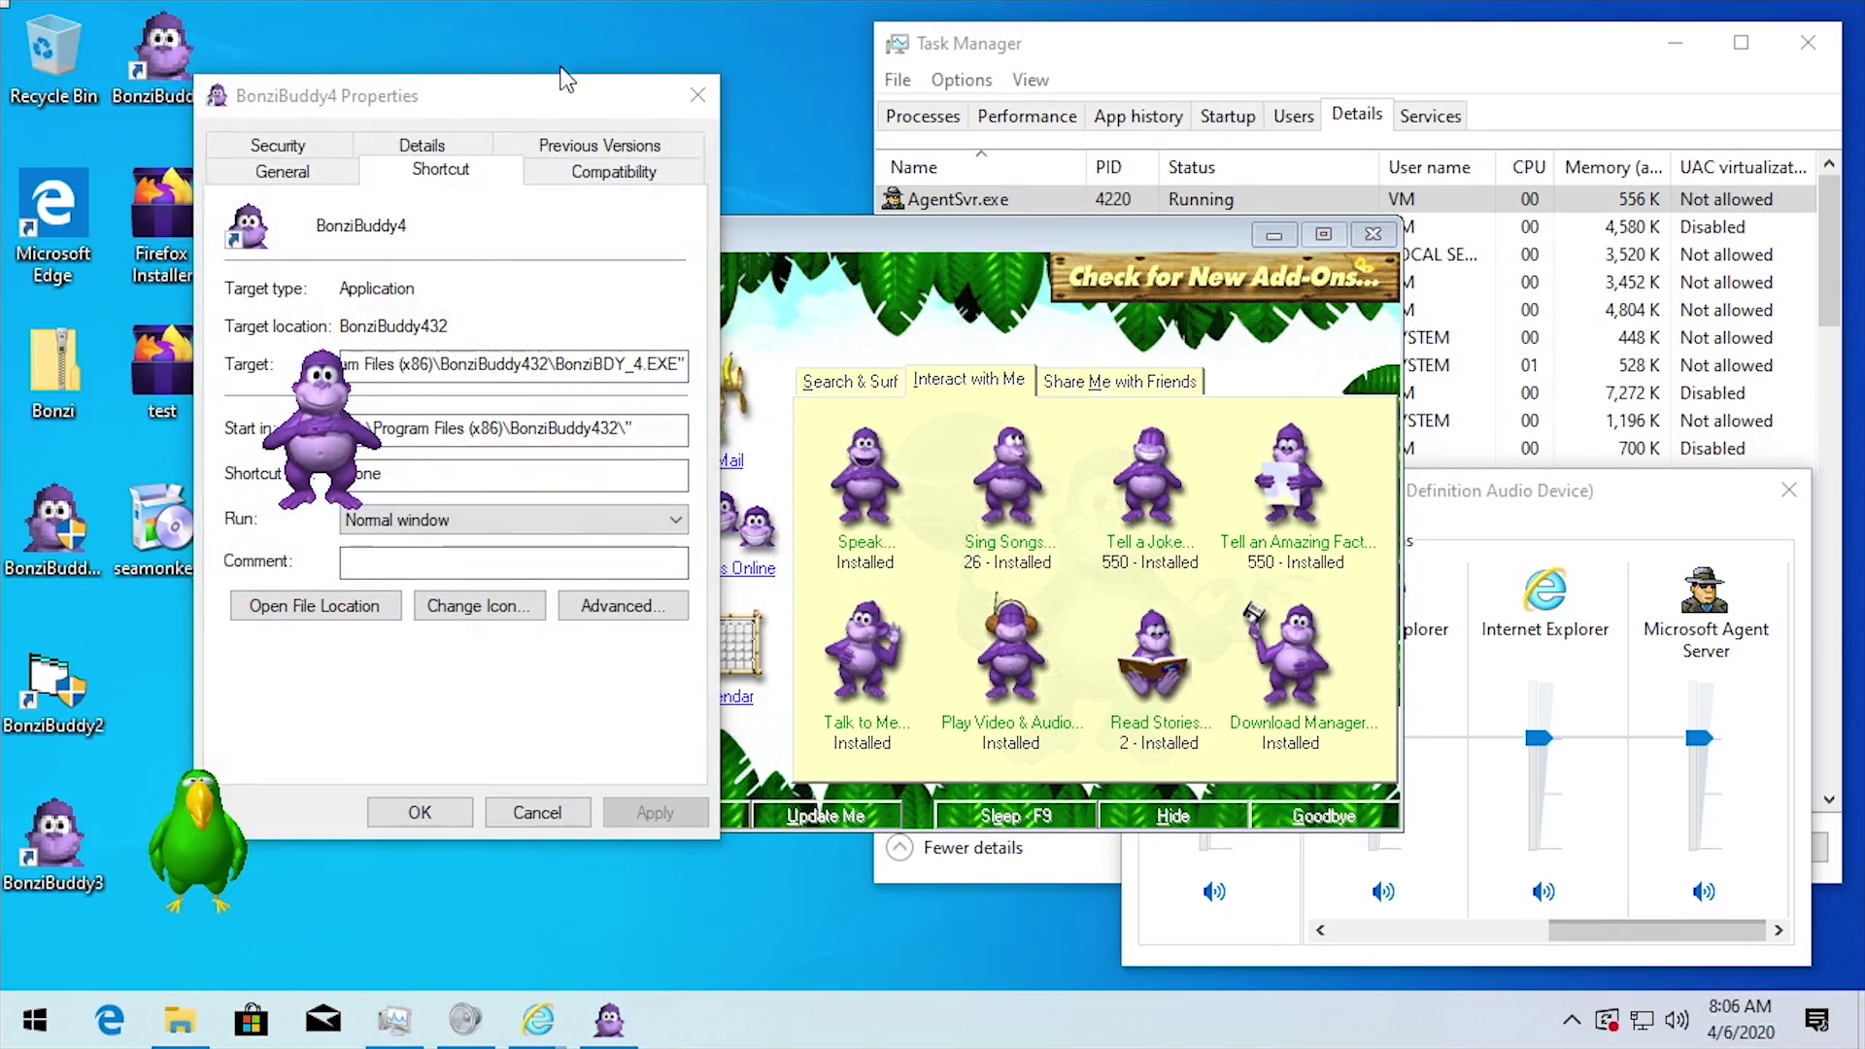
pyautogui.moveTo(562, 82); pyautogui.dragTo(790, 116)
pyautogui.click(842, 204)
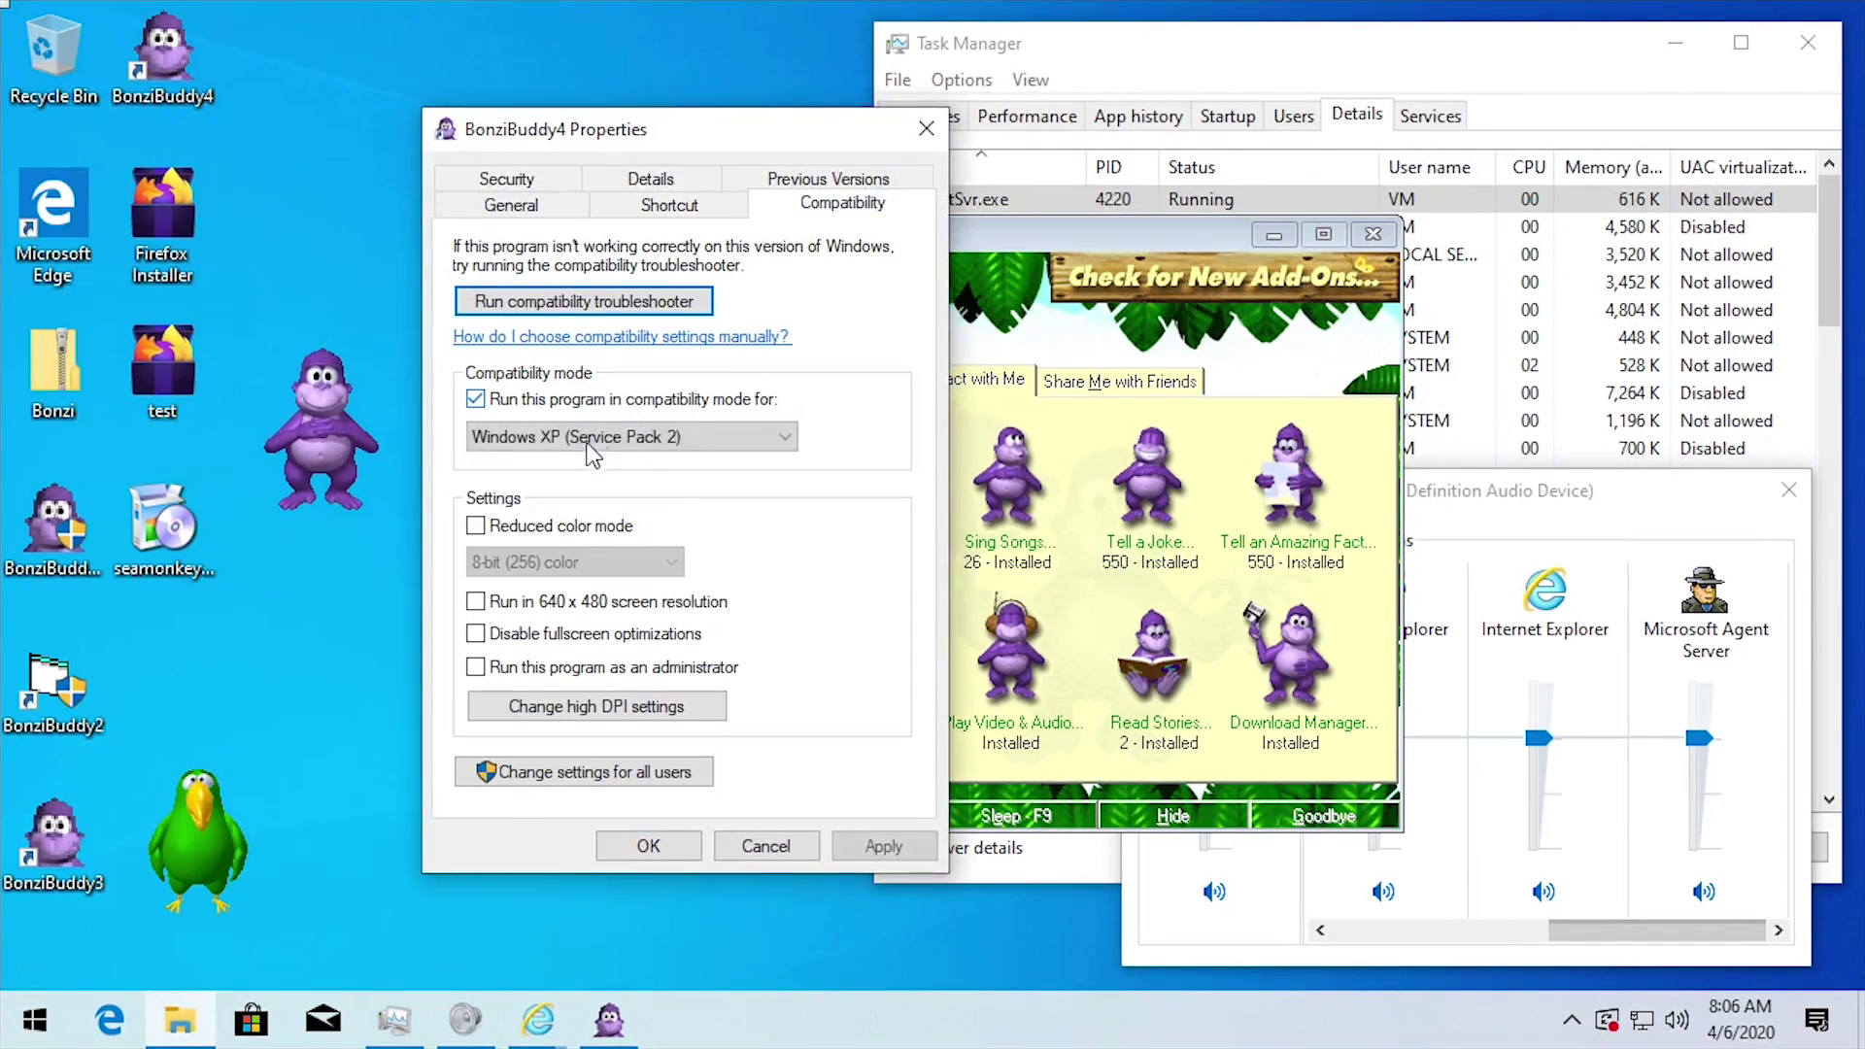
pyautogui.click(582, 442)
pyautogui.click(614, 476)
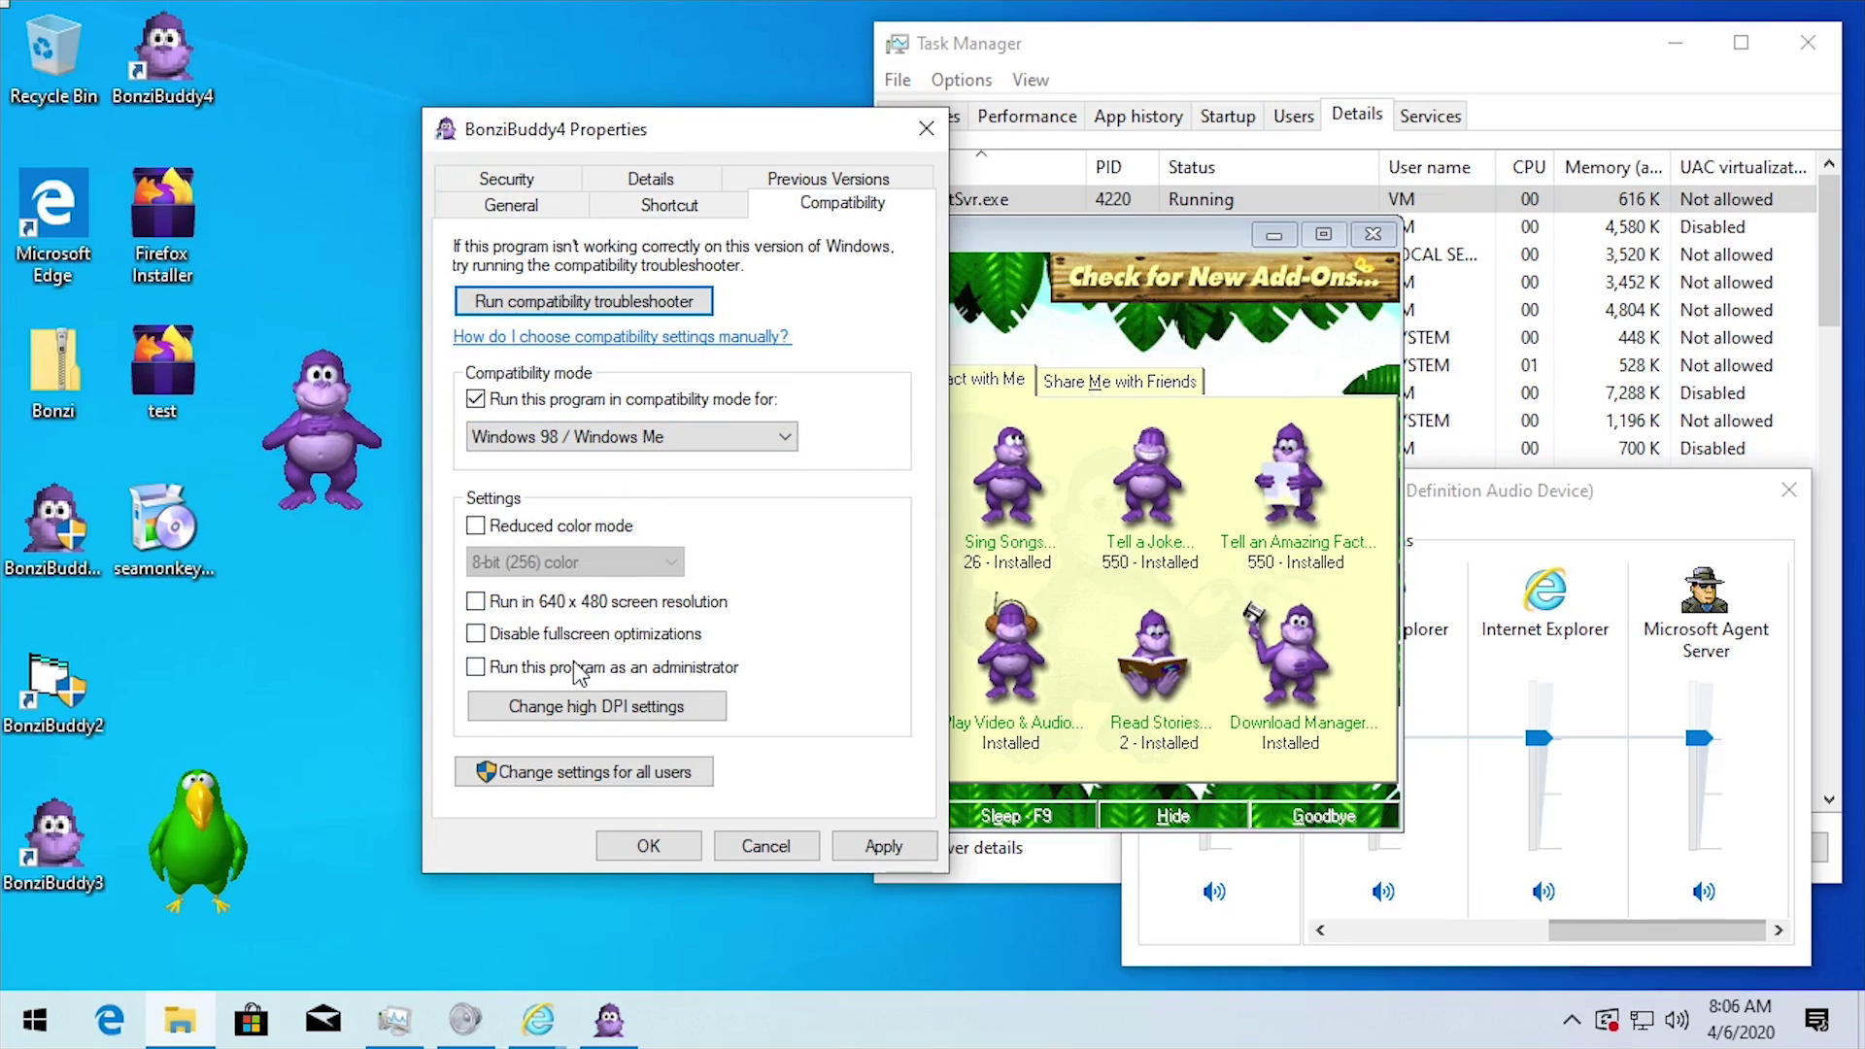
pyautogui.click(648, 846)
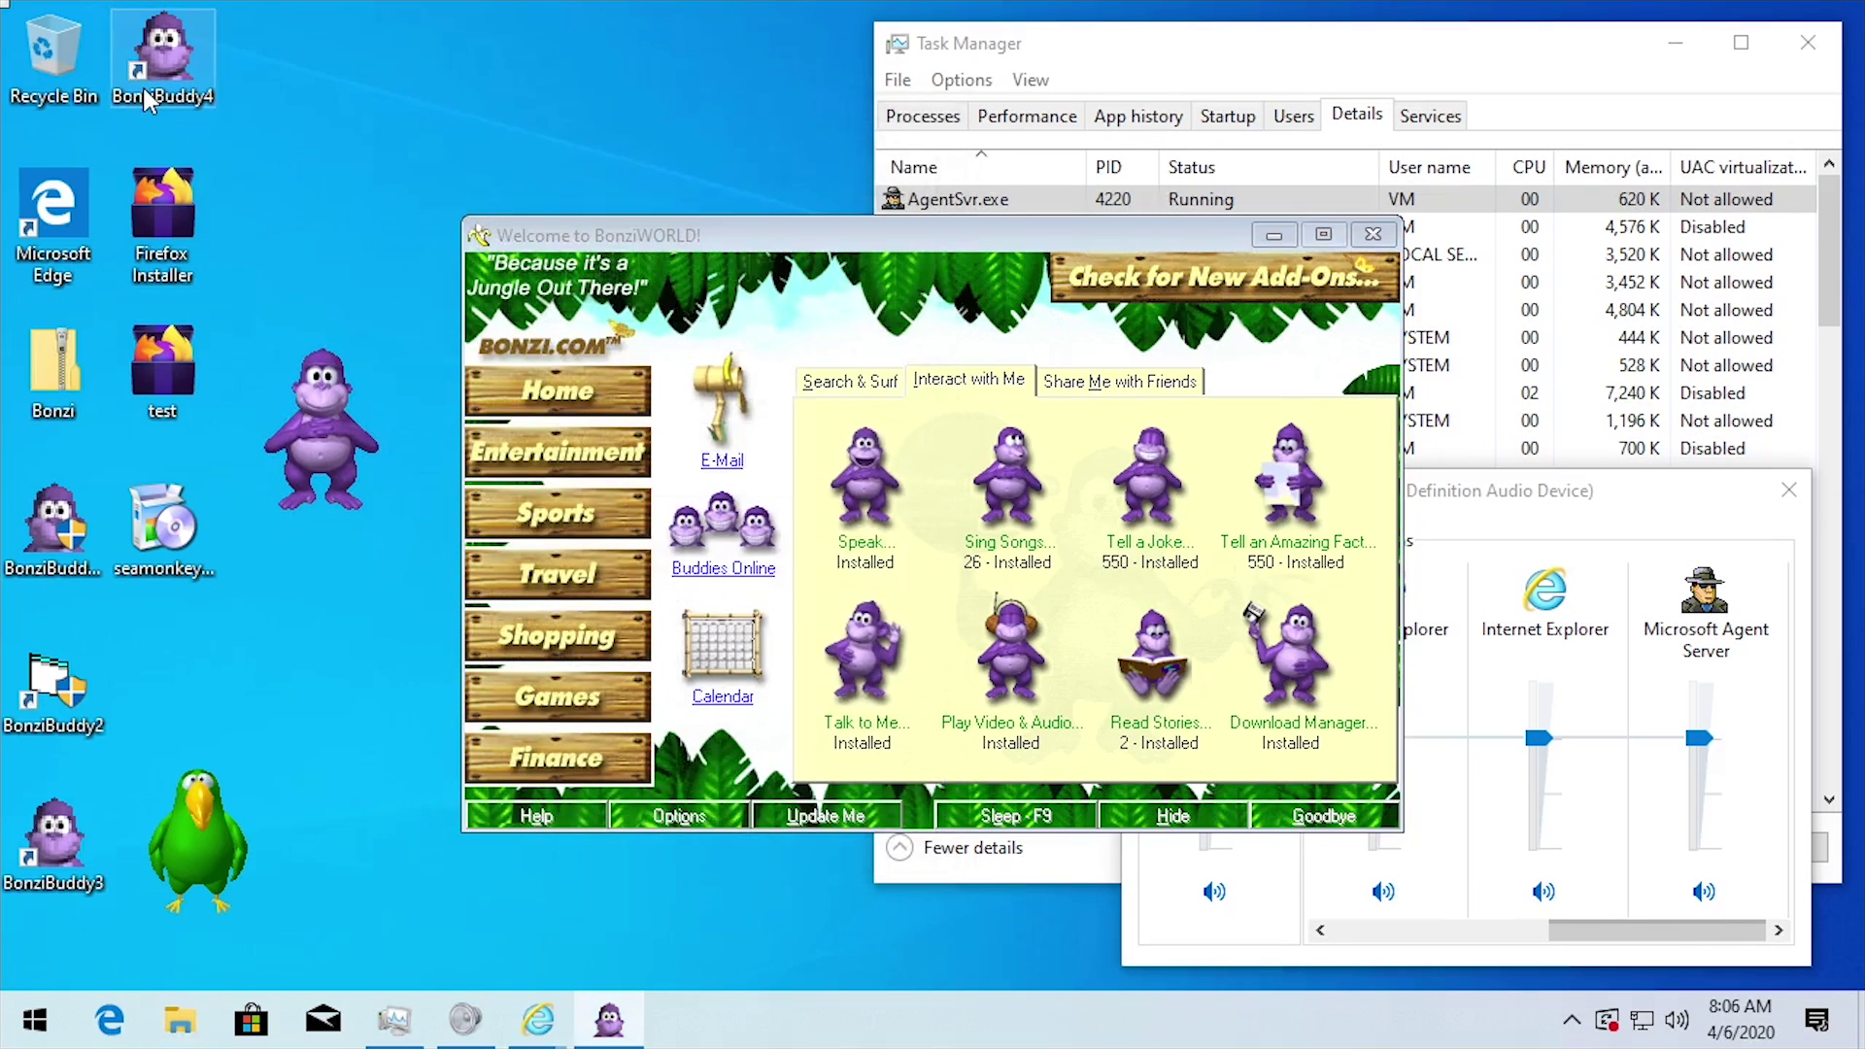
# - Try to launch BonziBuddy4 again in its new compatibility mode and dismiss its error dialogs
pyautogui.doubleClick(143, 87)
pyautogui.click(687, 709)
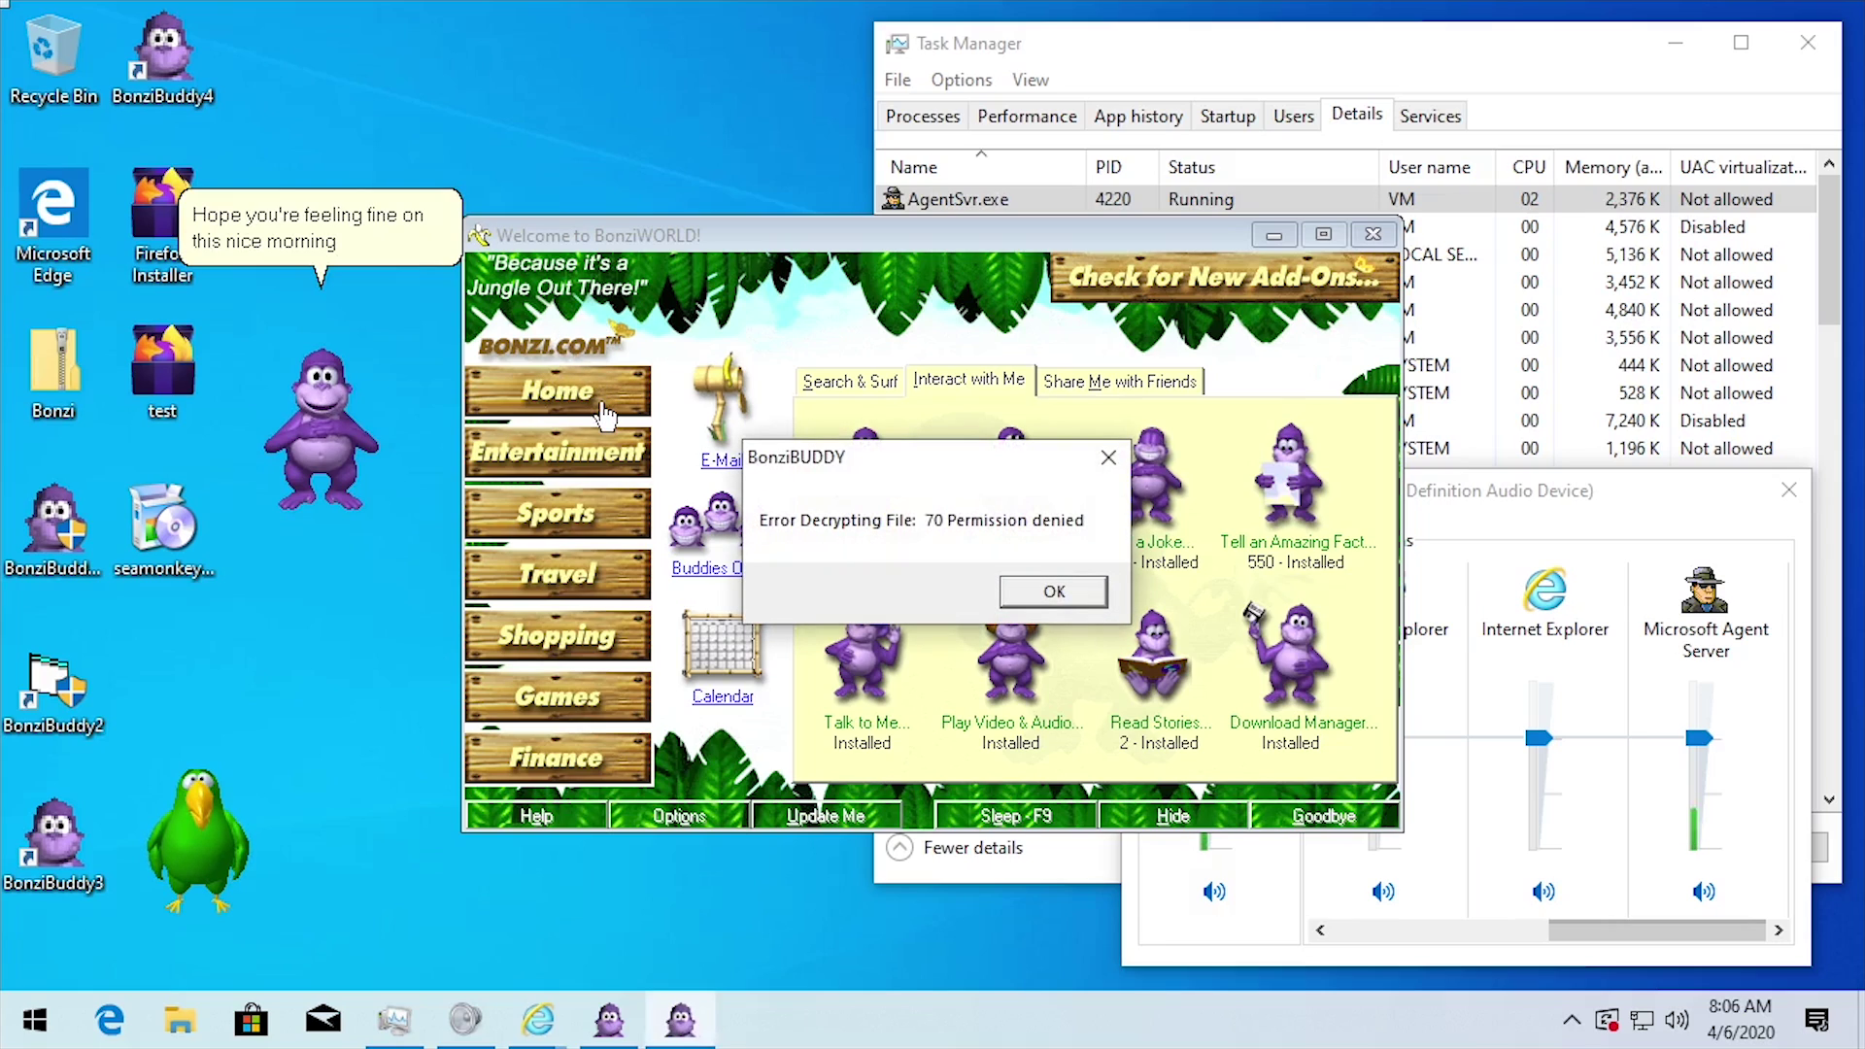
pyautogui.click(1052, 590)
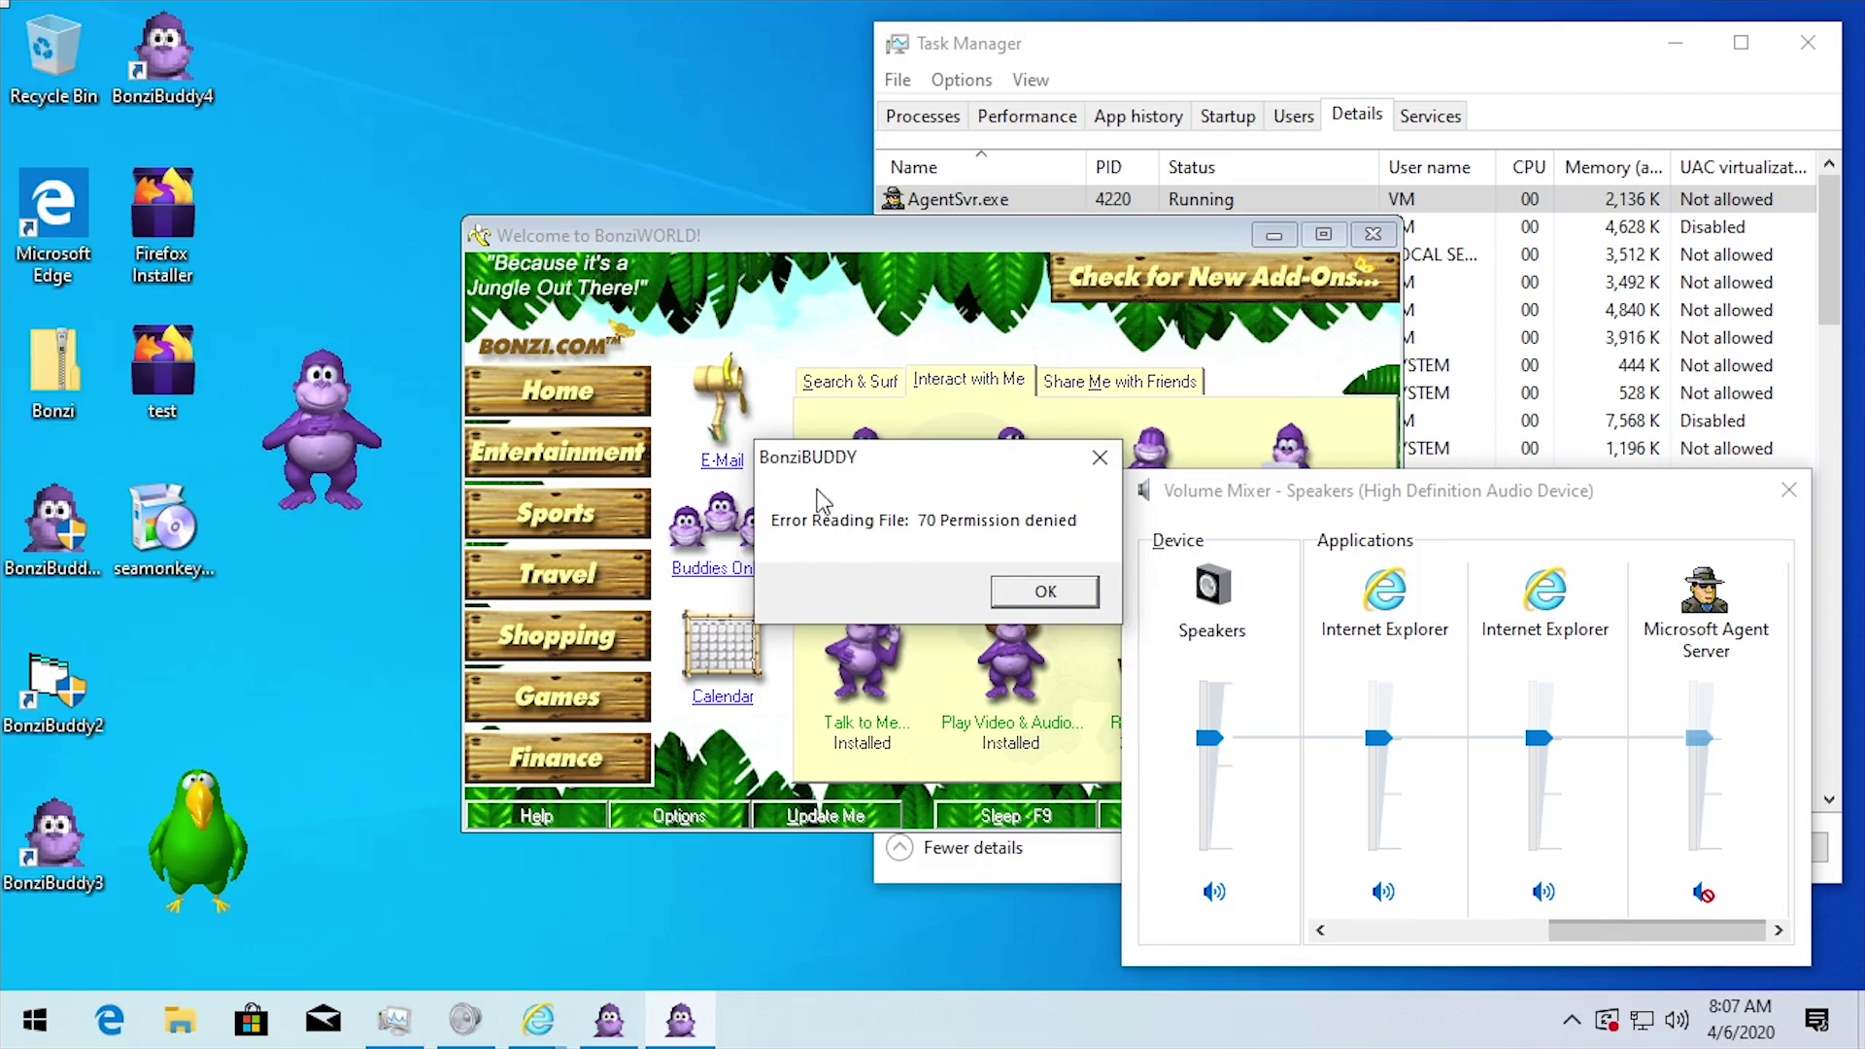
pyautogui.click(1062, 587)
# - End the BonziBDY_4.EXE process in Task Manager and relaunch BonziBuddy4 from the desktop
pyautogui.click(1022, 336)
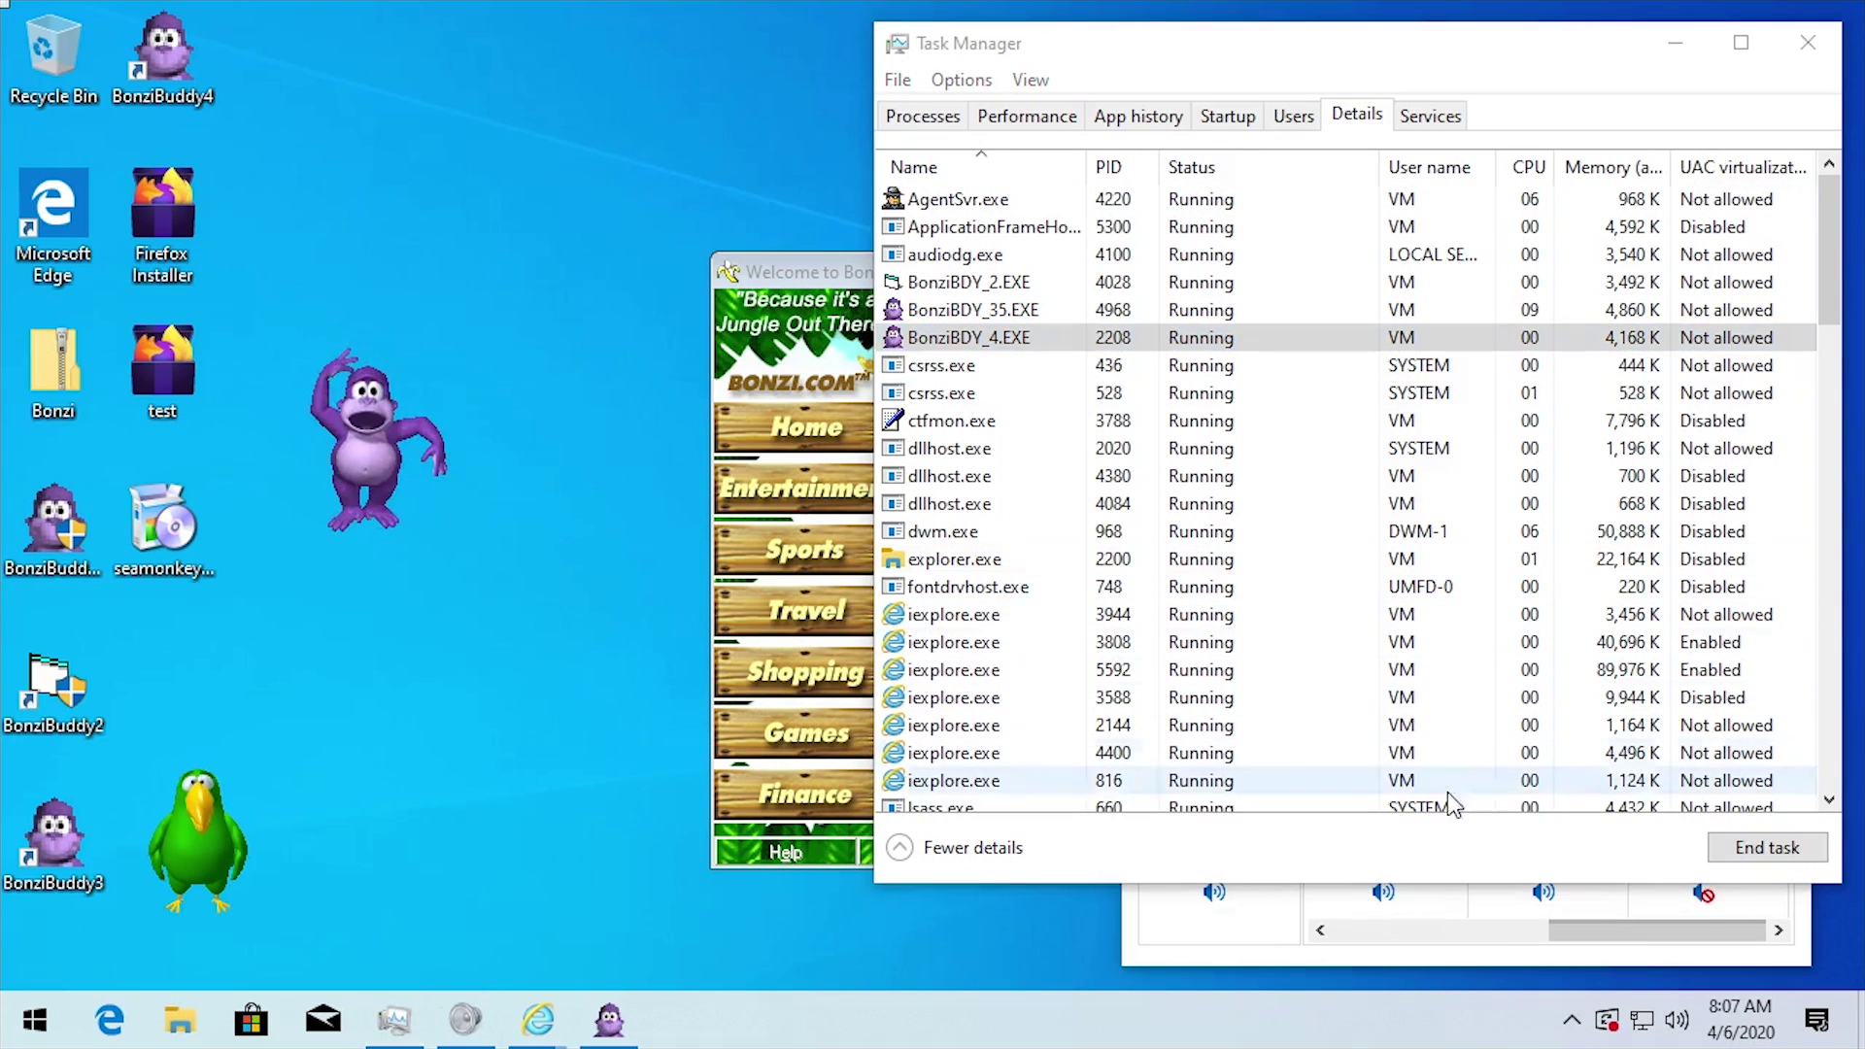
pyautogui.click(1748, 848)
pyautogui.click(1005, 554)
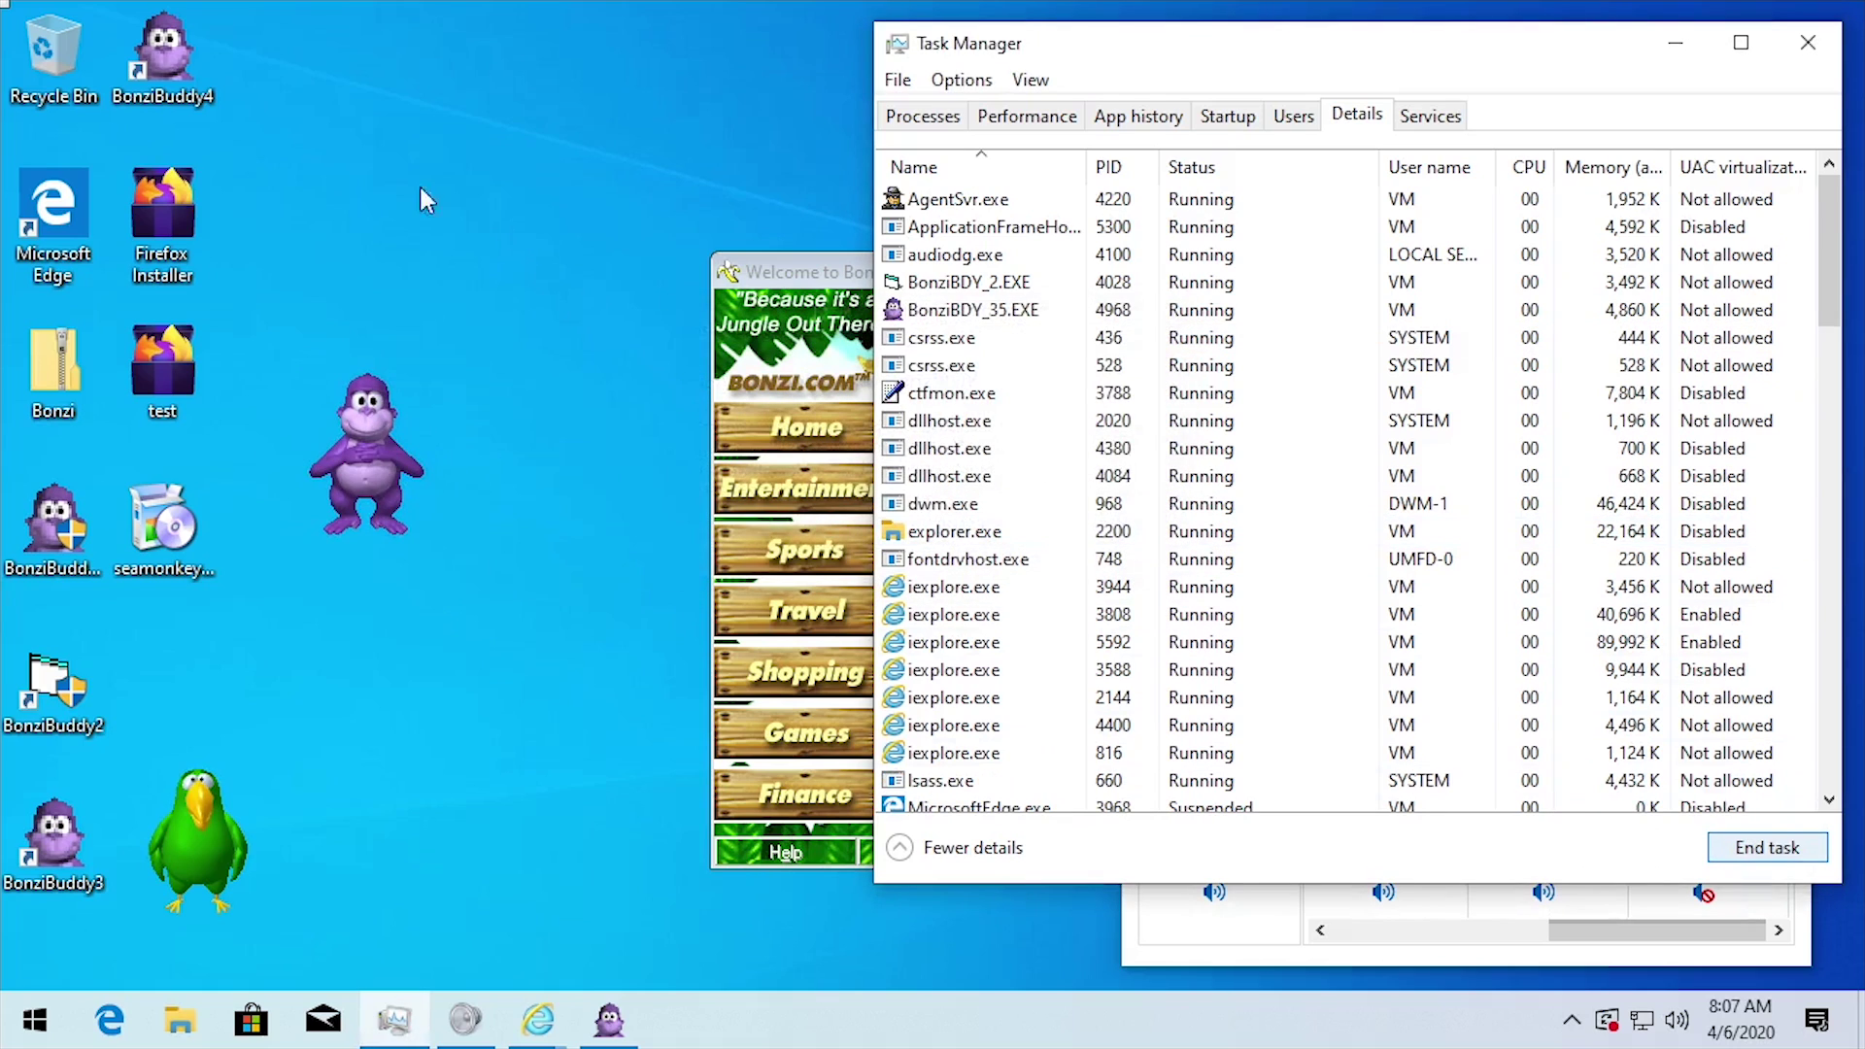
pyautogui.doubleClick(154, 84)
pyautogui.click(895, 728)
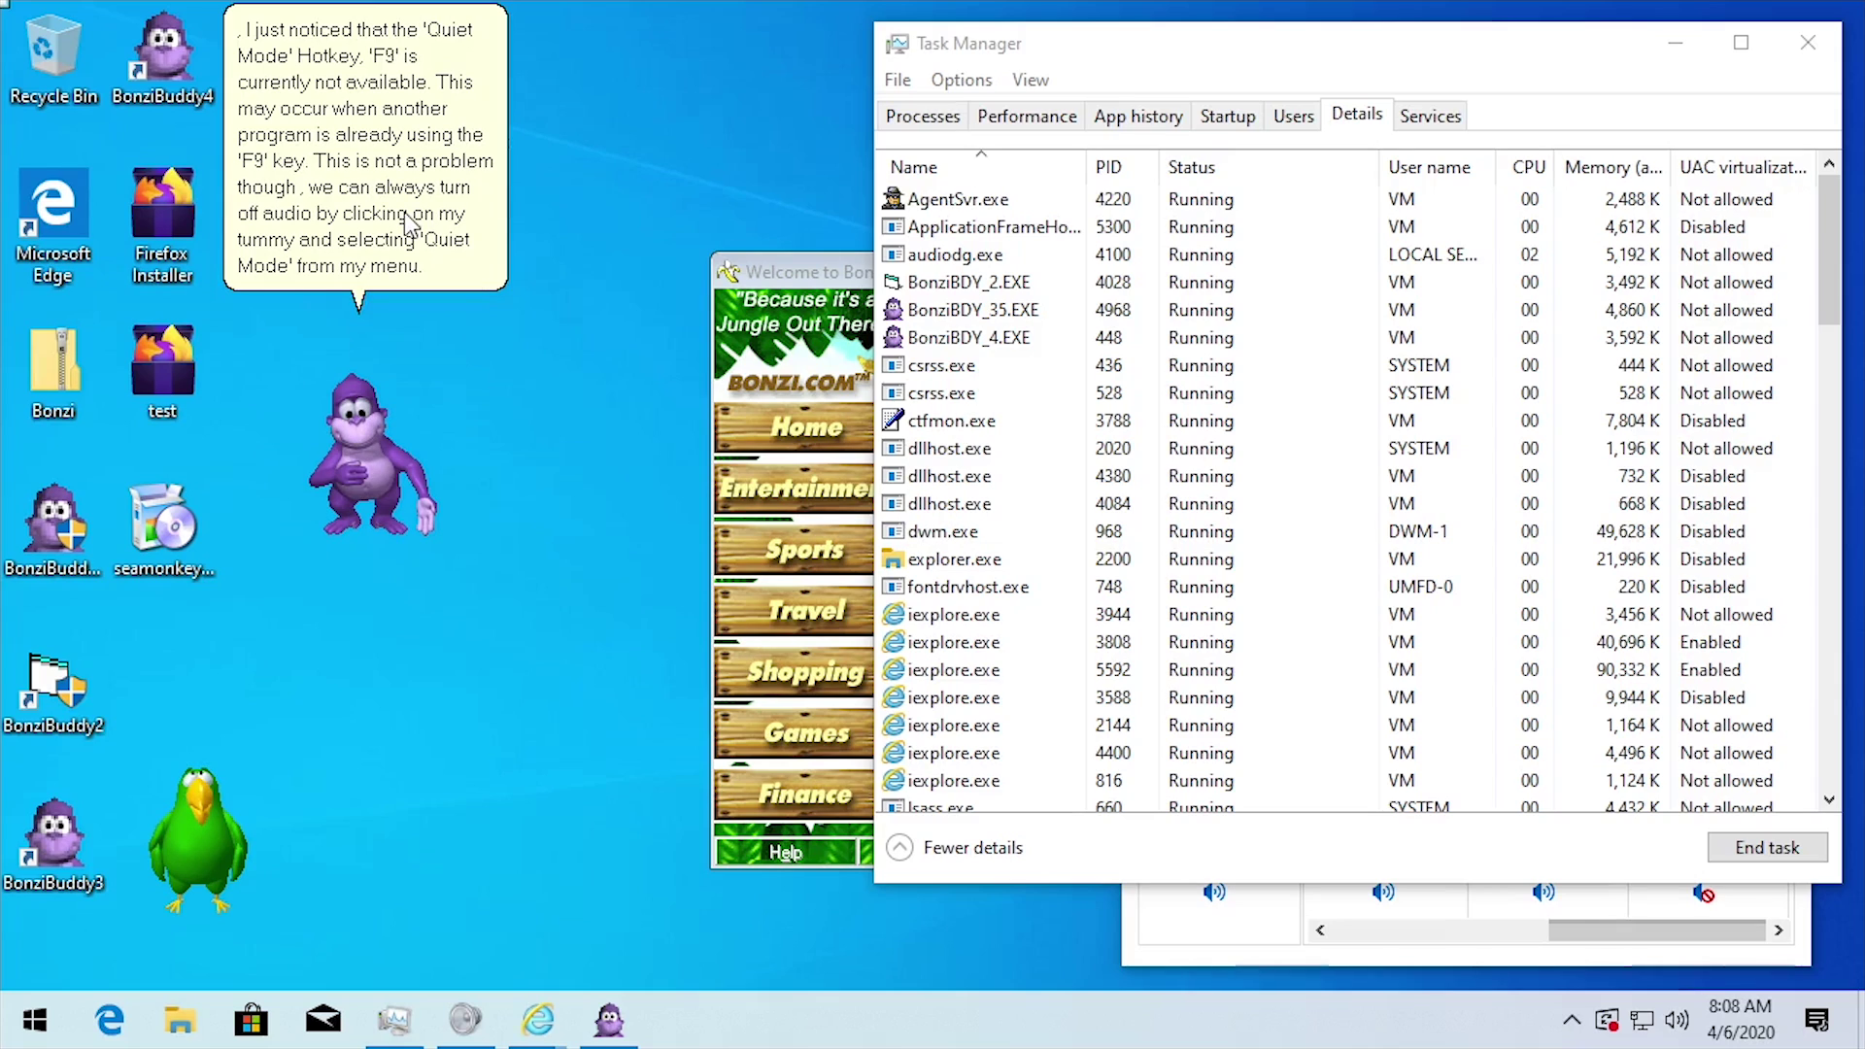
# - End the BonziBDY_2.EXE, BonziBDY_35.EXE and BonziBDY_4.EXE processes in Task Manager
pyautogui.click(995, 284)
pyautogui.click(1778, 853)
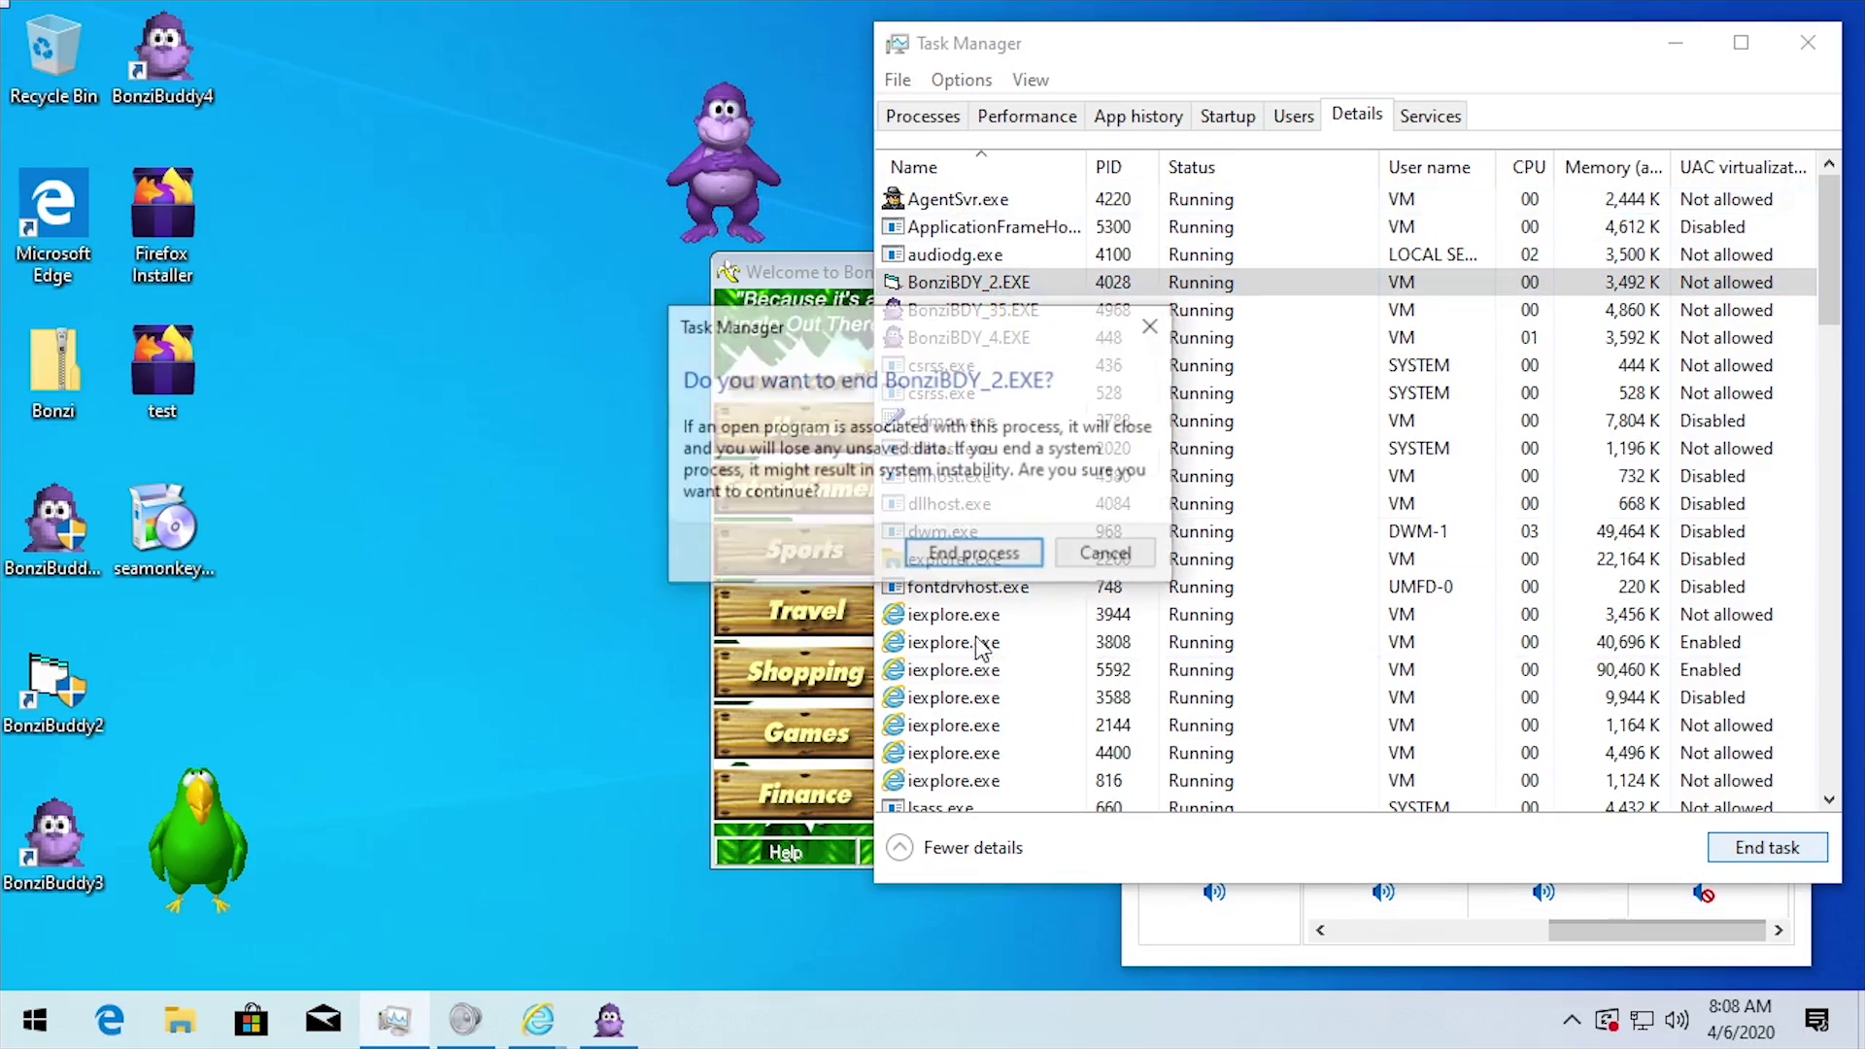
pyautogui.click(973, 551)
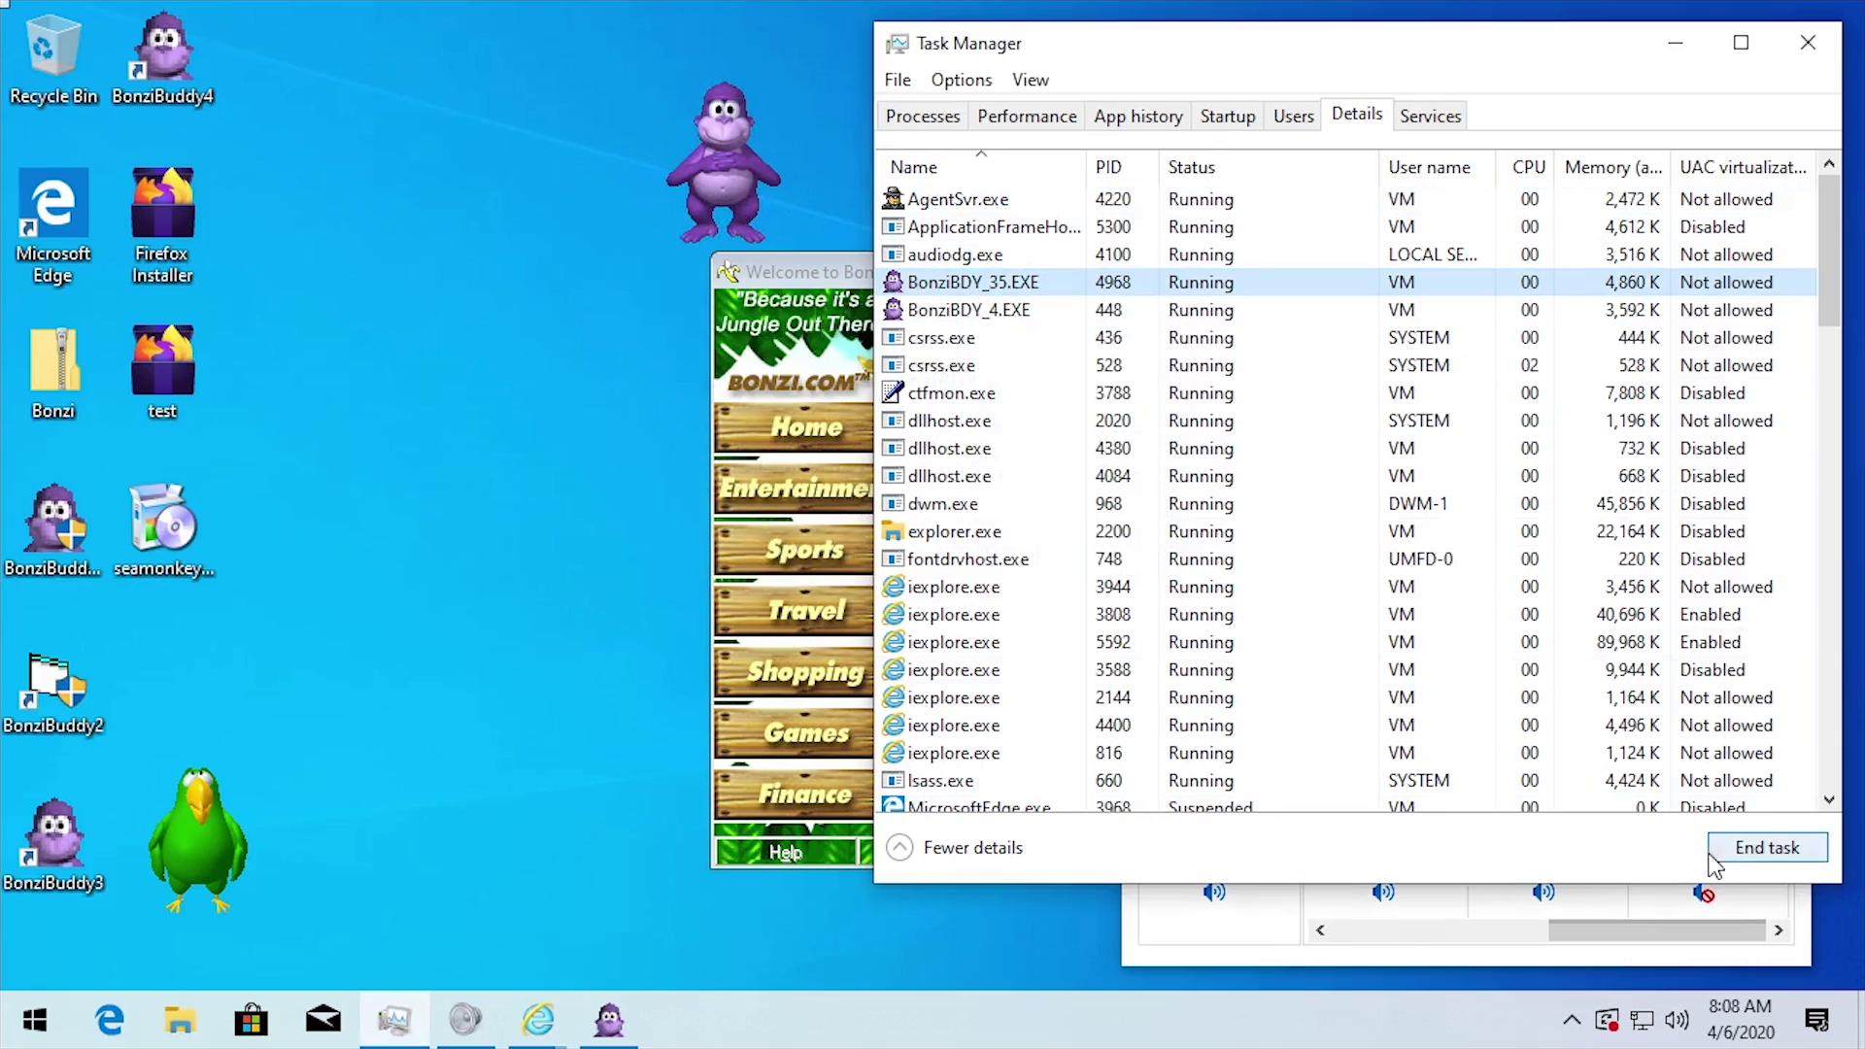
pyautogui.click(1748, 850)
pyautogui.click(974, 551)
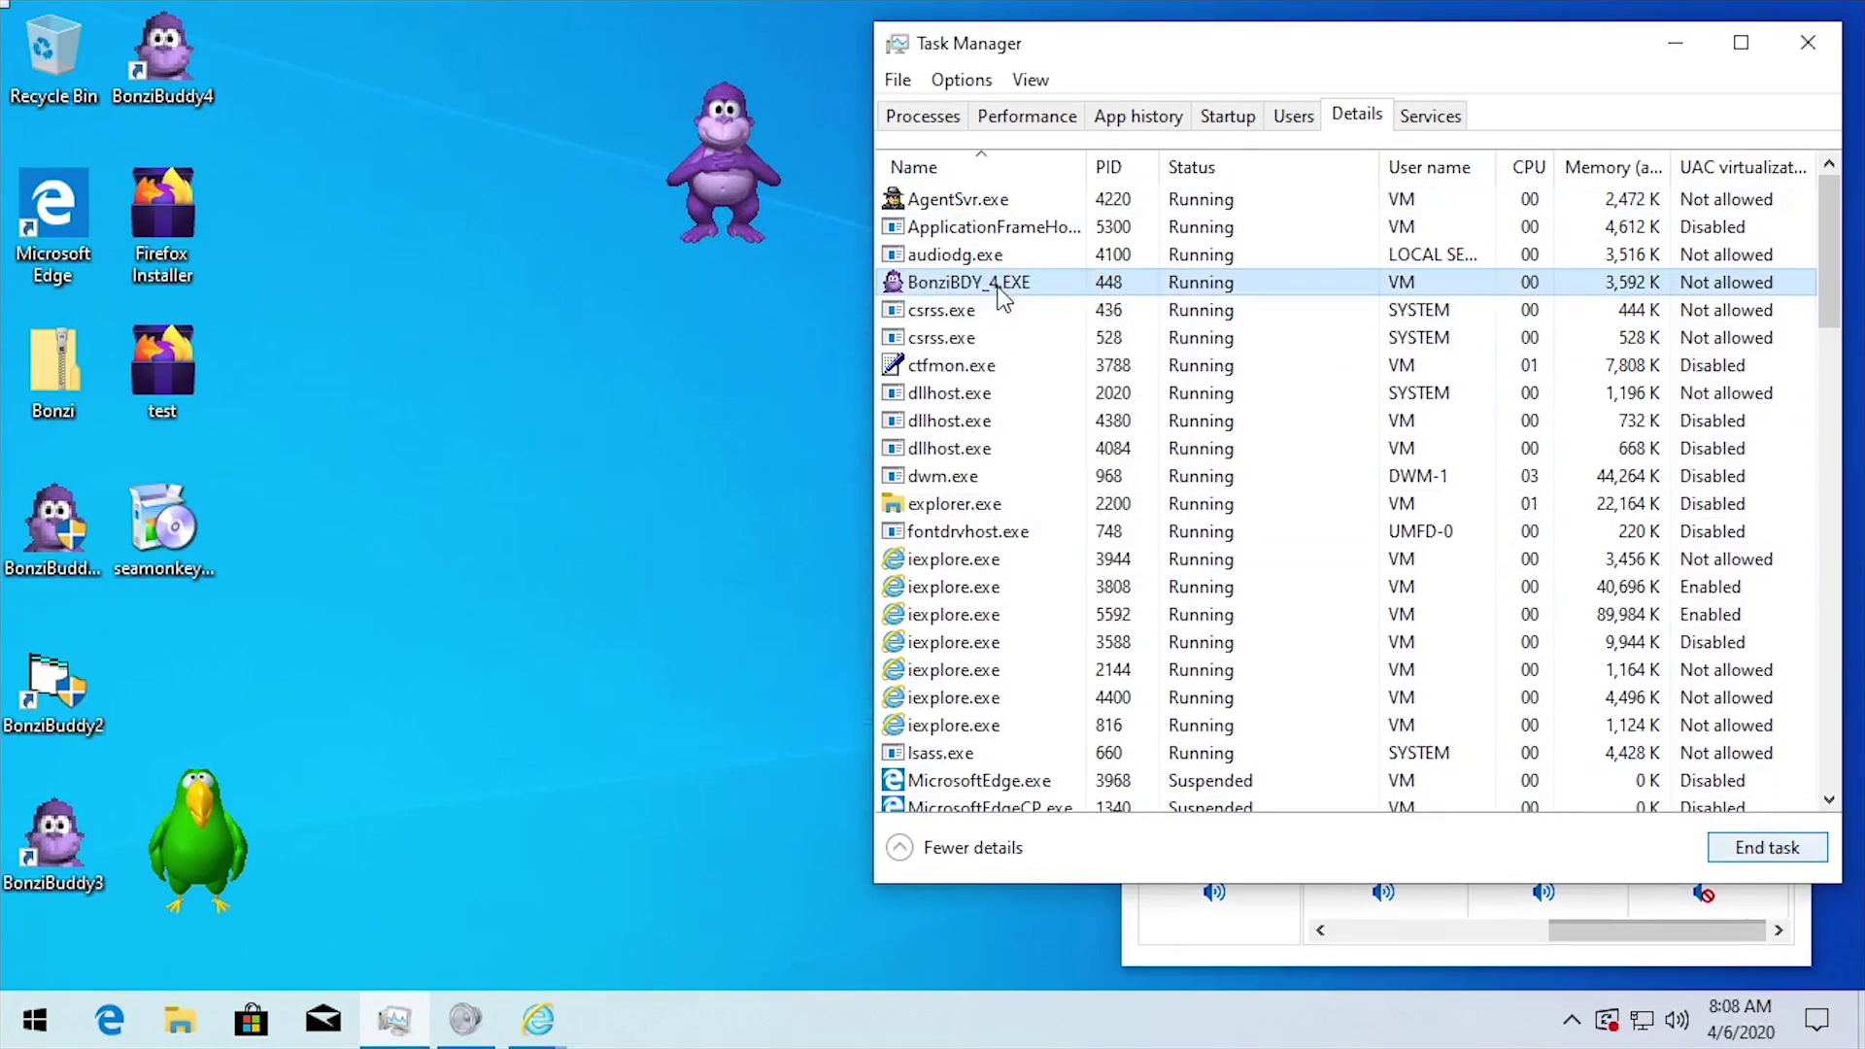
pyautogui.click(1768, 846)
pyautogui.click(973, 551)
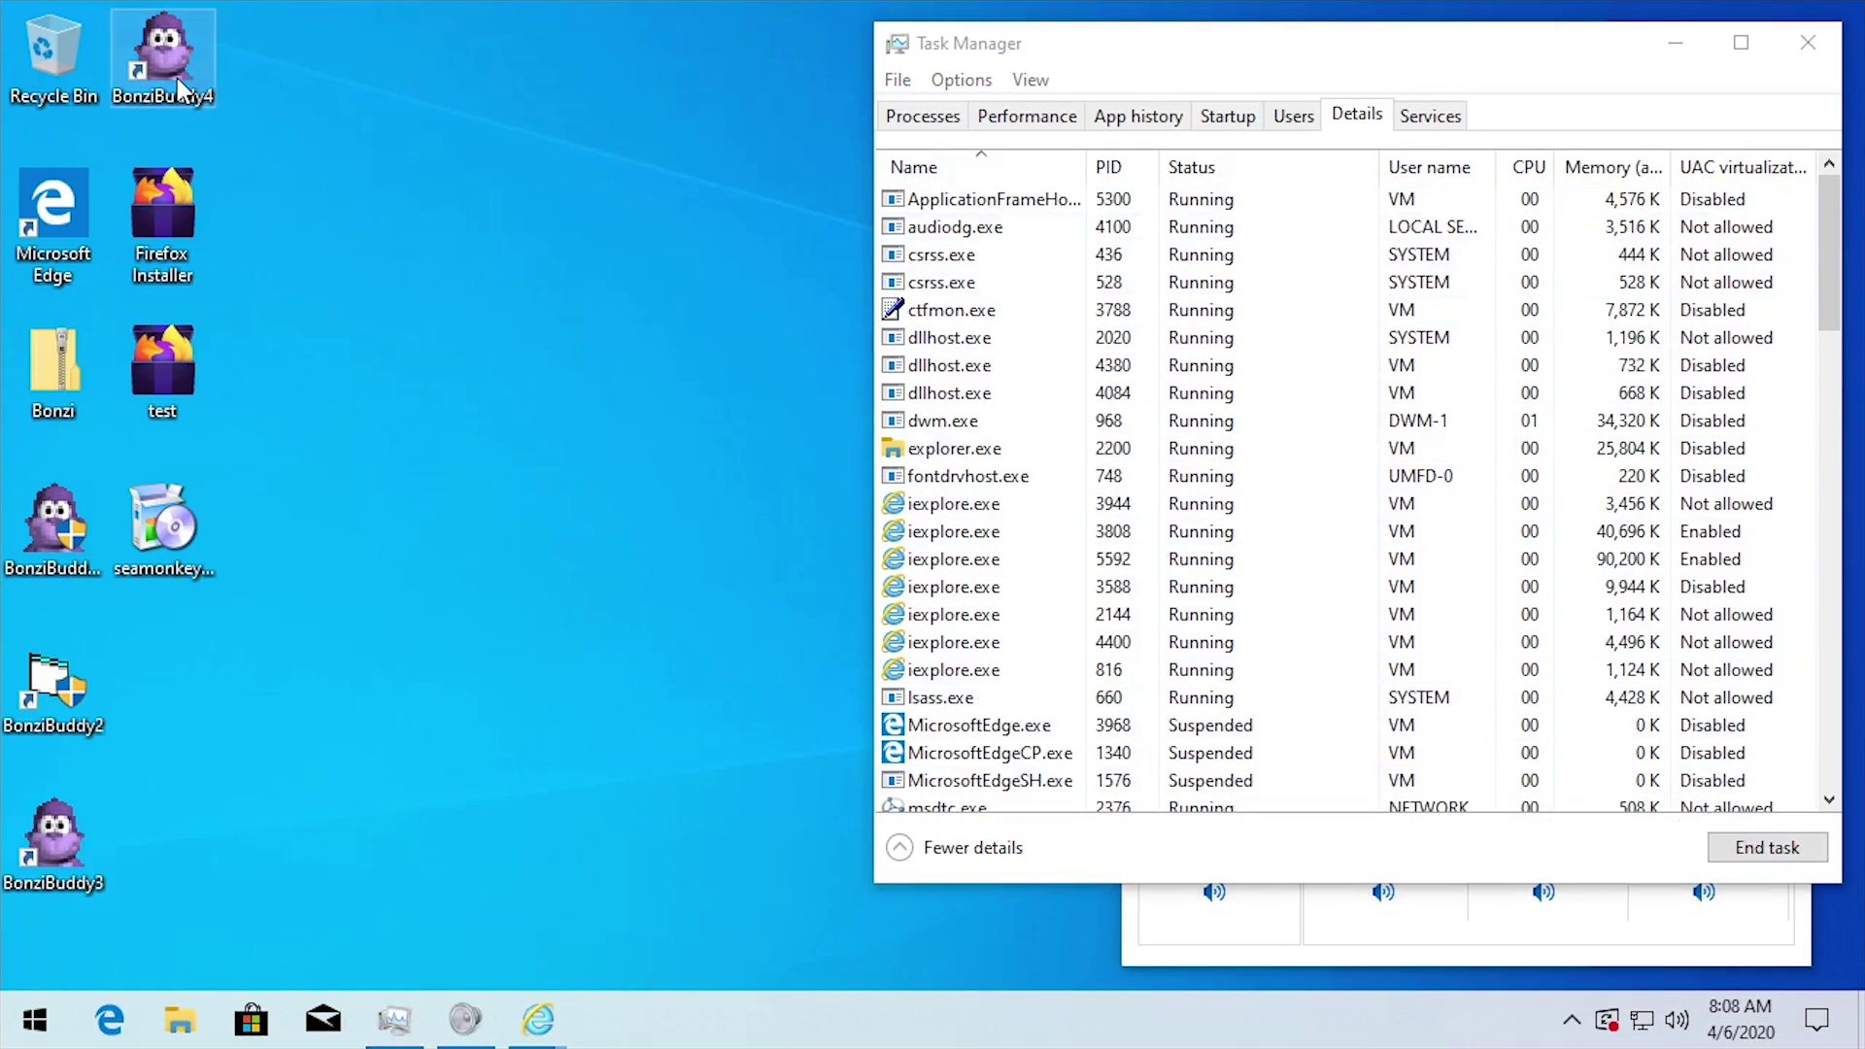
# - Relaunch BonziBuddy4 from the desktop and allow the User Account Control requests, including the one for BonziBDY_35.EXE
pyautogui.doubleClick(178, 92)
pyautogui.click(720, 715)
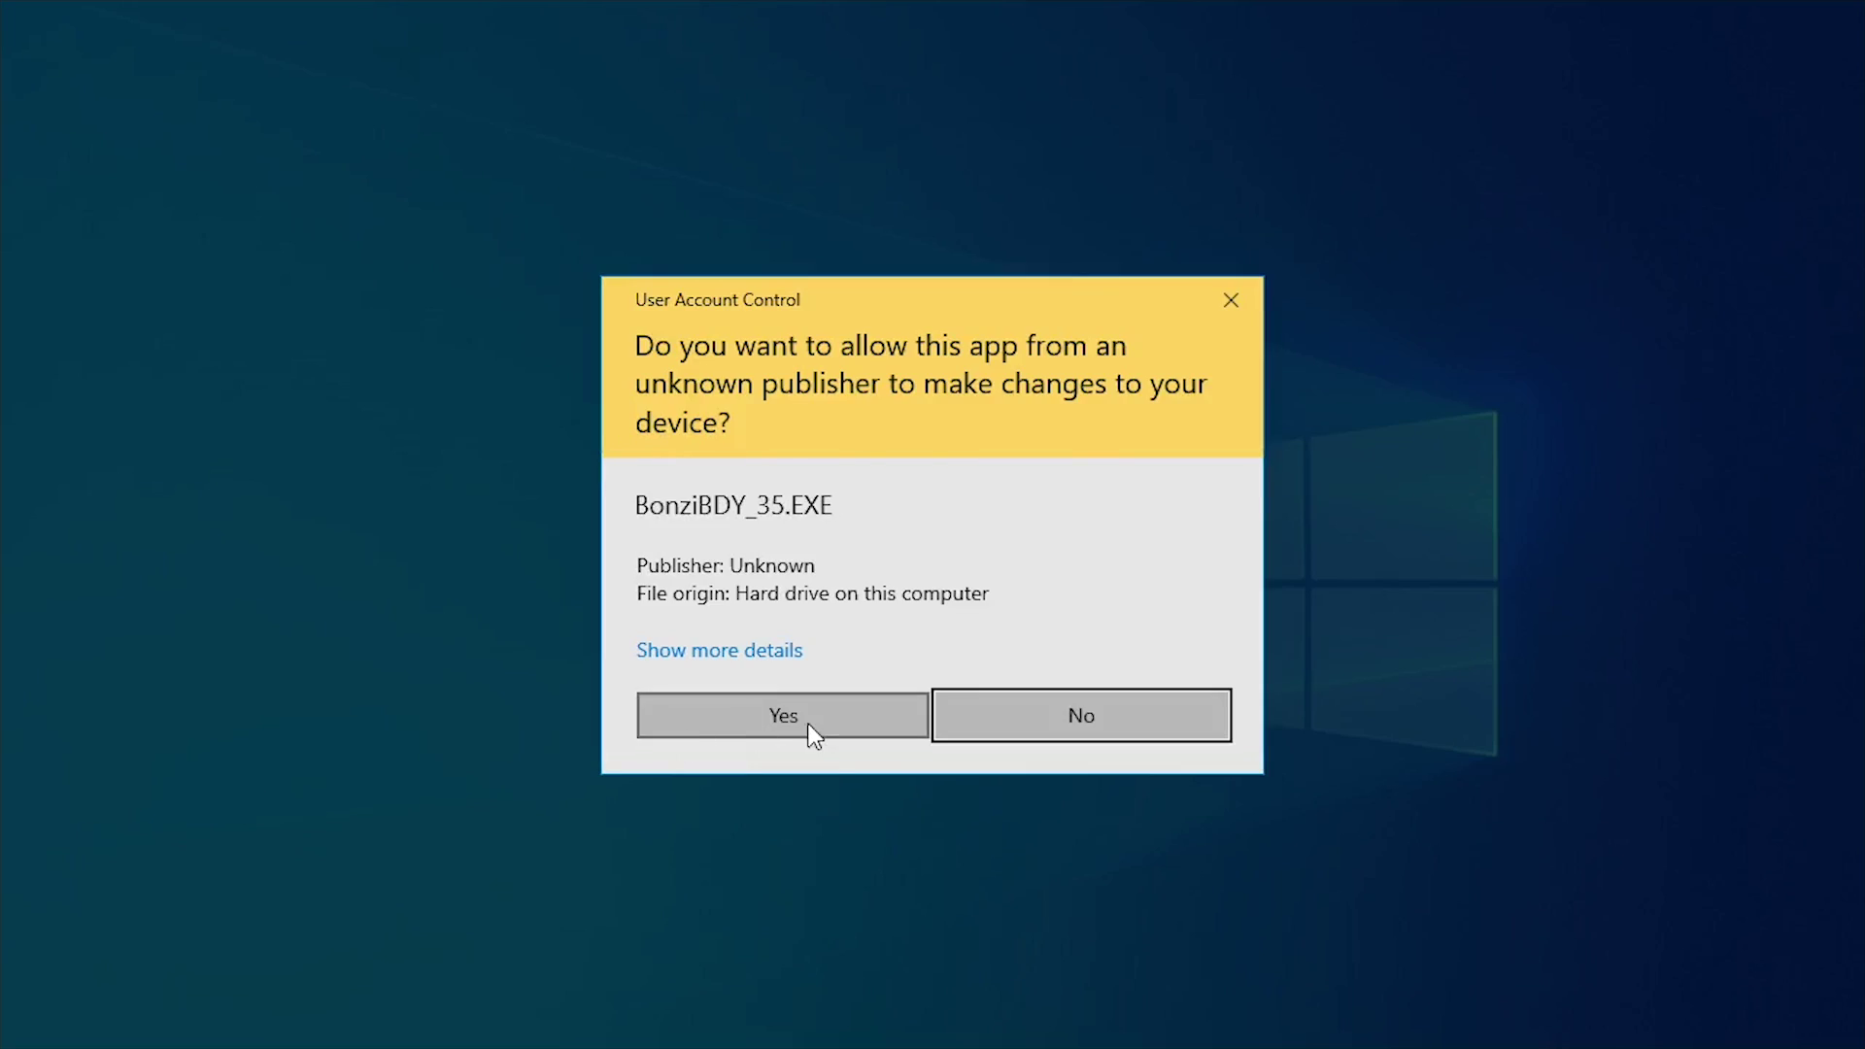
pyautogui.click(807, 724)
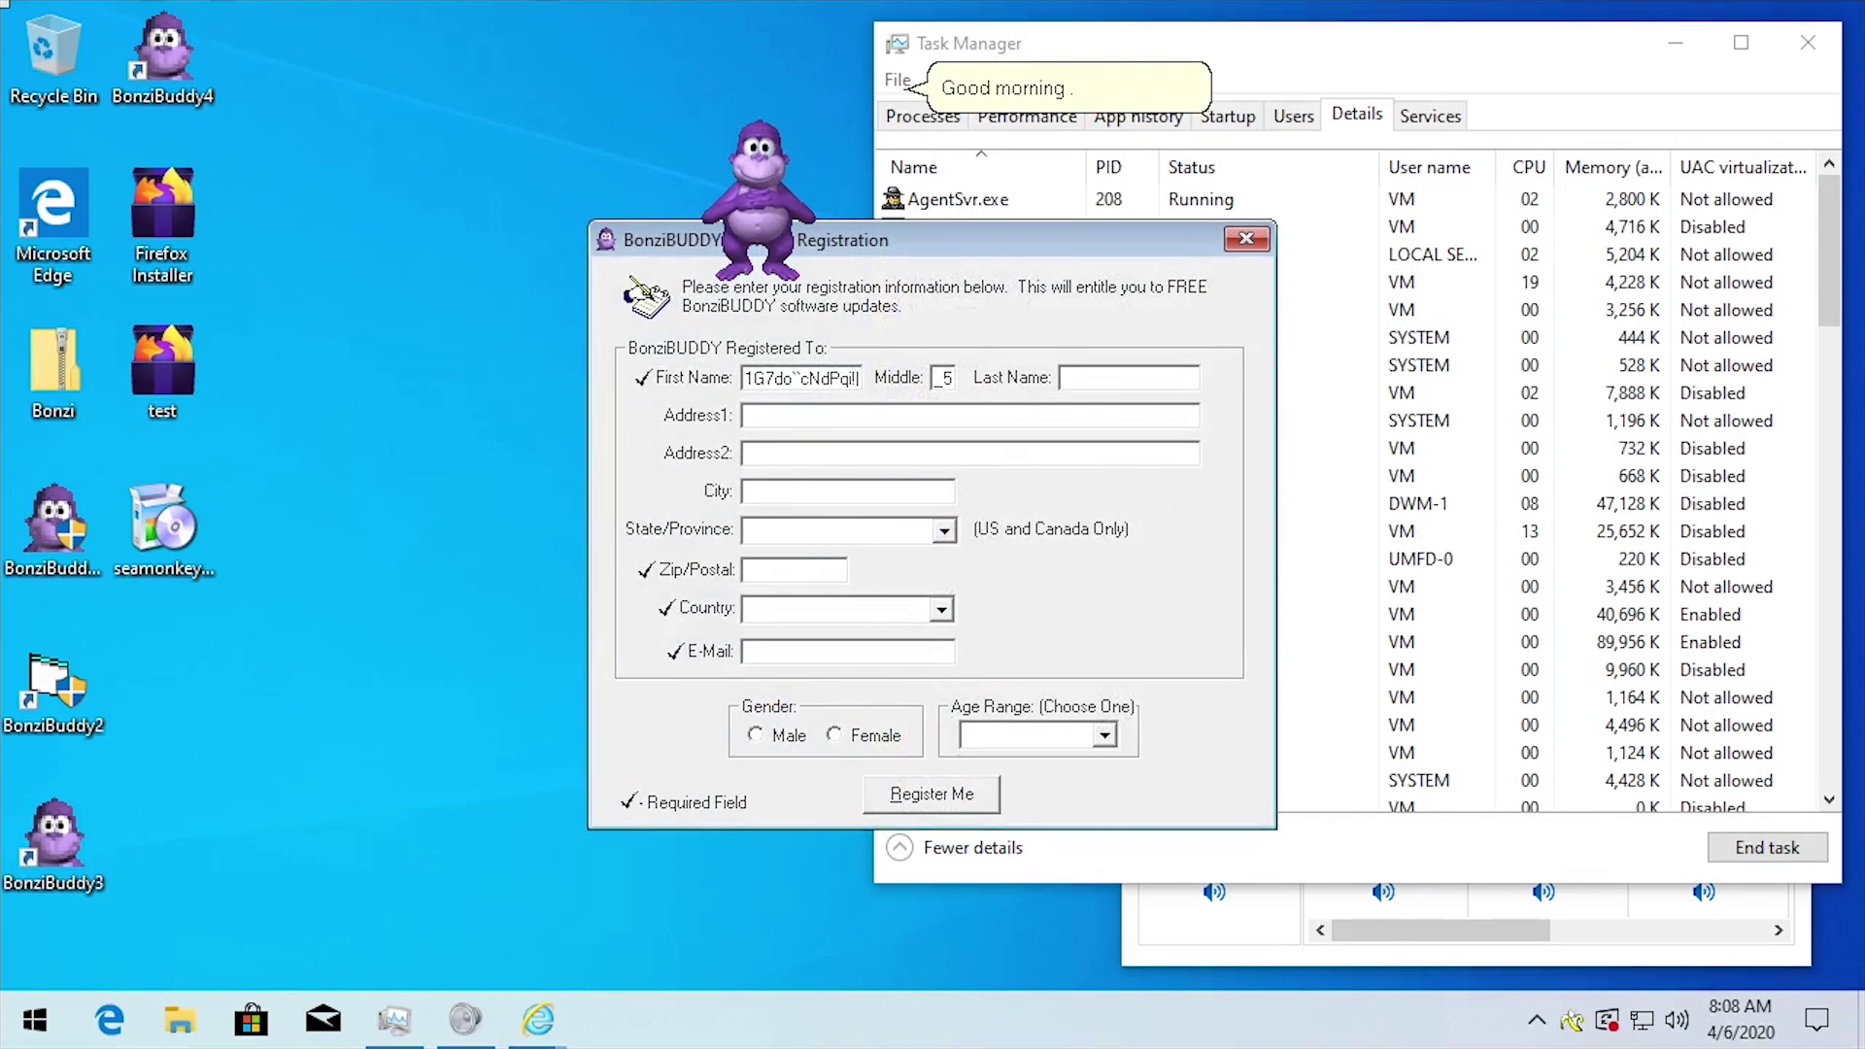
# - Move the BonziBUDDY Online Registration form clear of Task Manager's process list and close it without registering
pyautogui.moveTo(960, 237); pyautogui.dragTo(640, 316)
pyautogui.moveTo(346, 315); pyautogui.dragTo(378, 345)
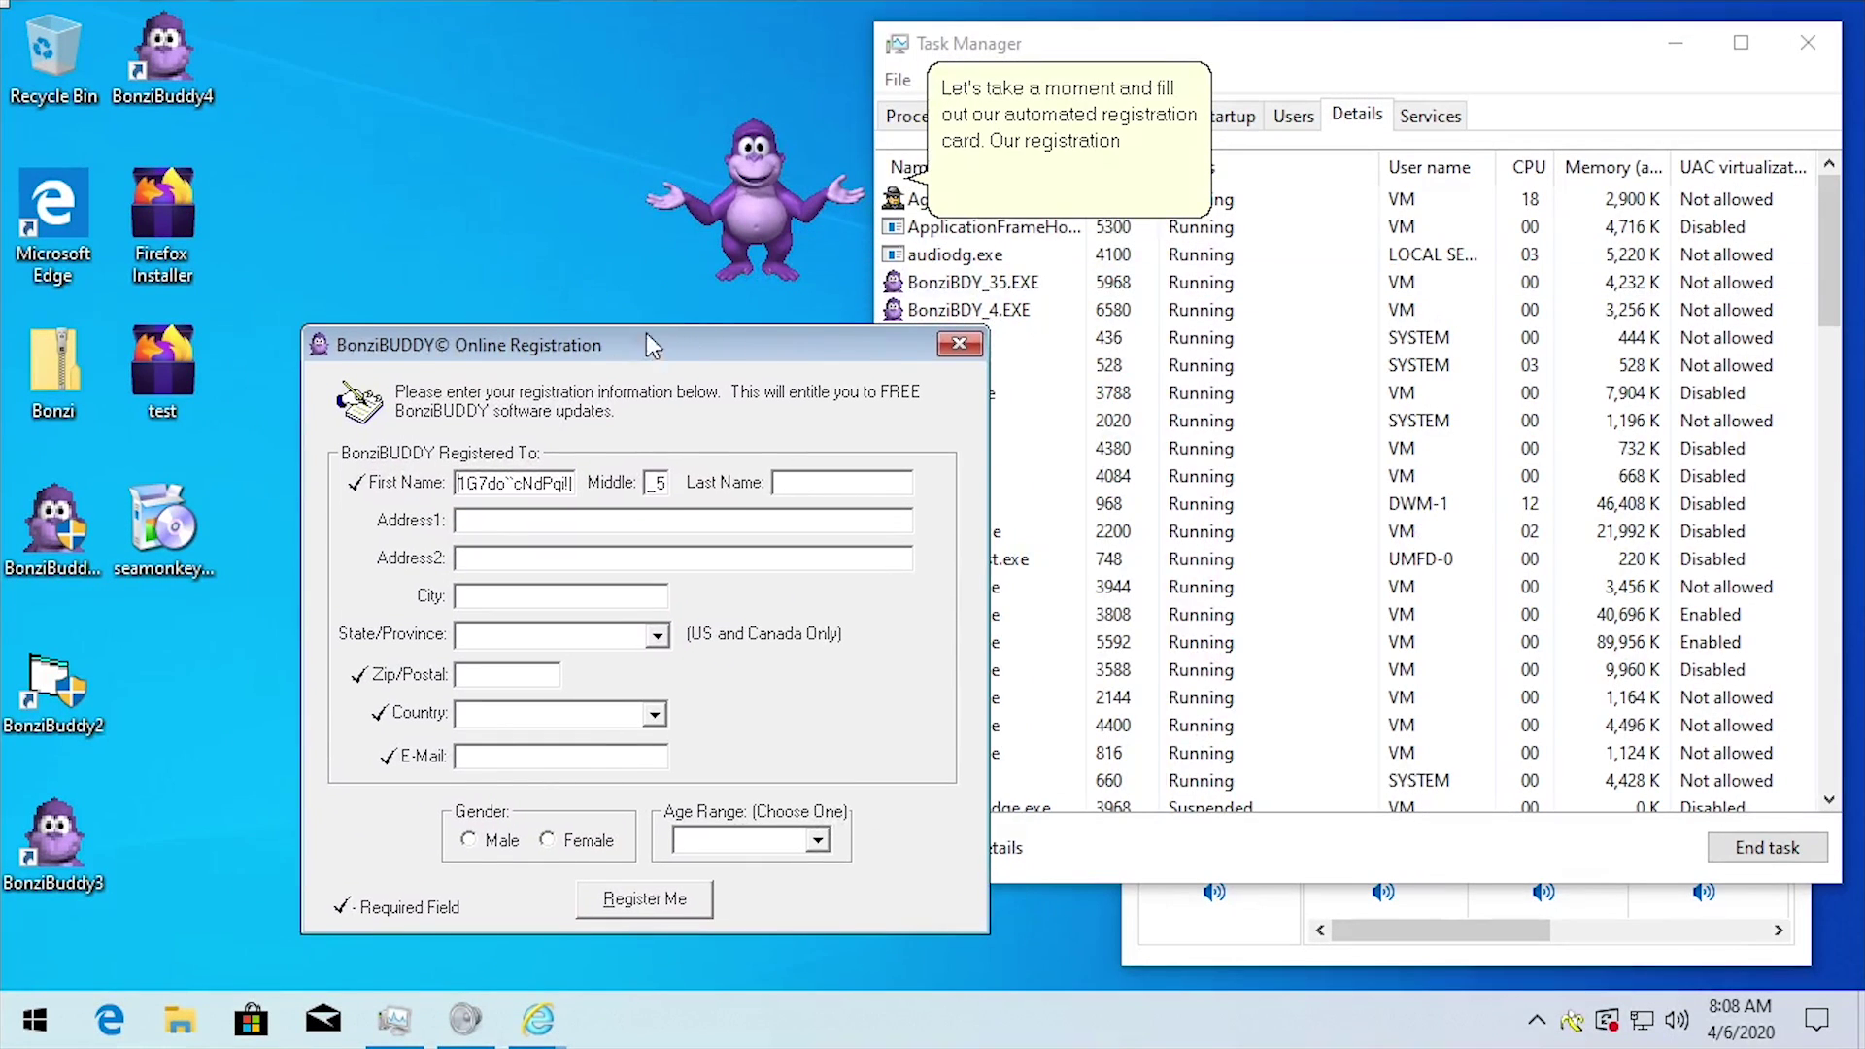
pyautogui.moveTo(657, 352); pyautogui.dragTo(605, 325)
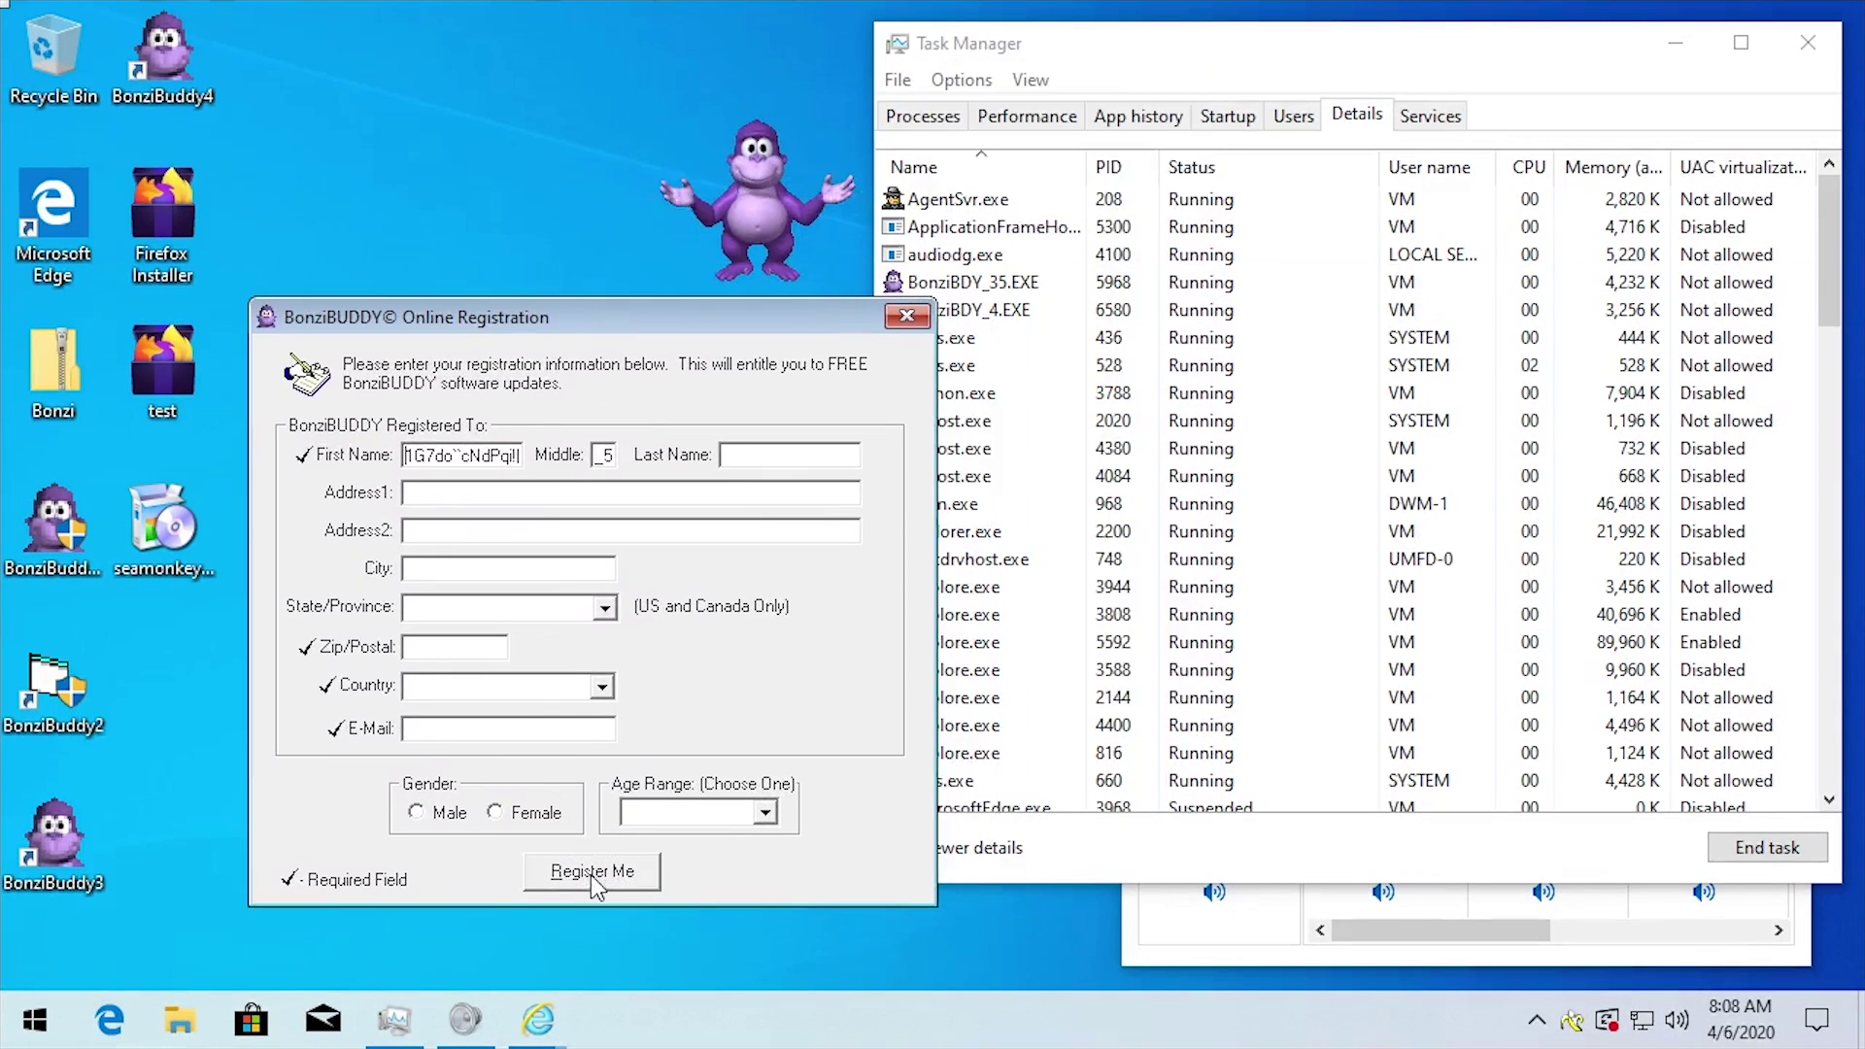
pyautogui.click(906, 316)
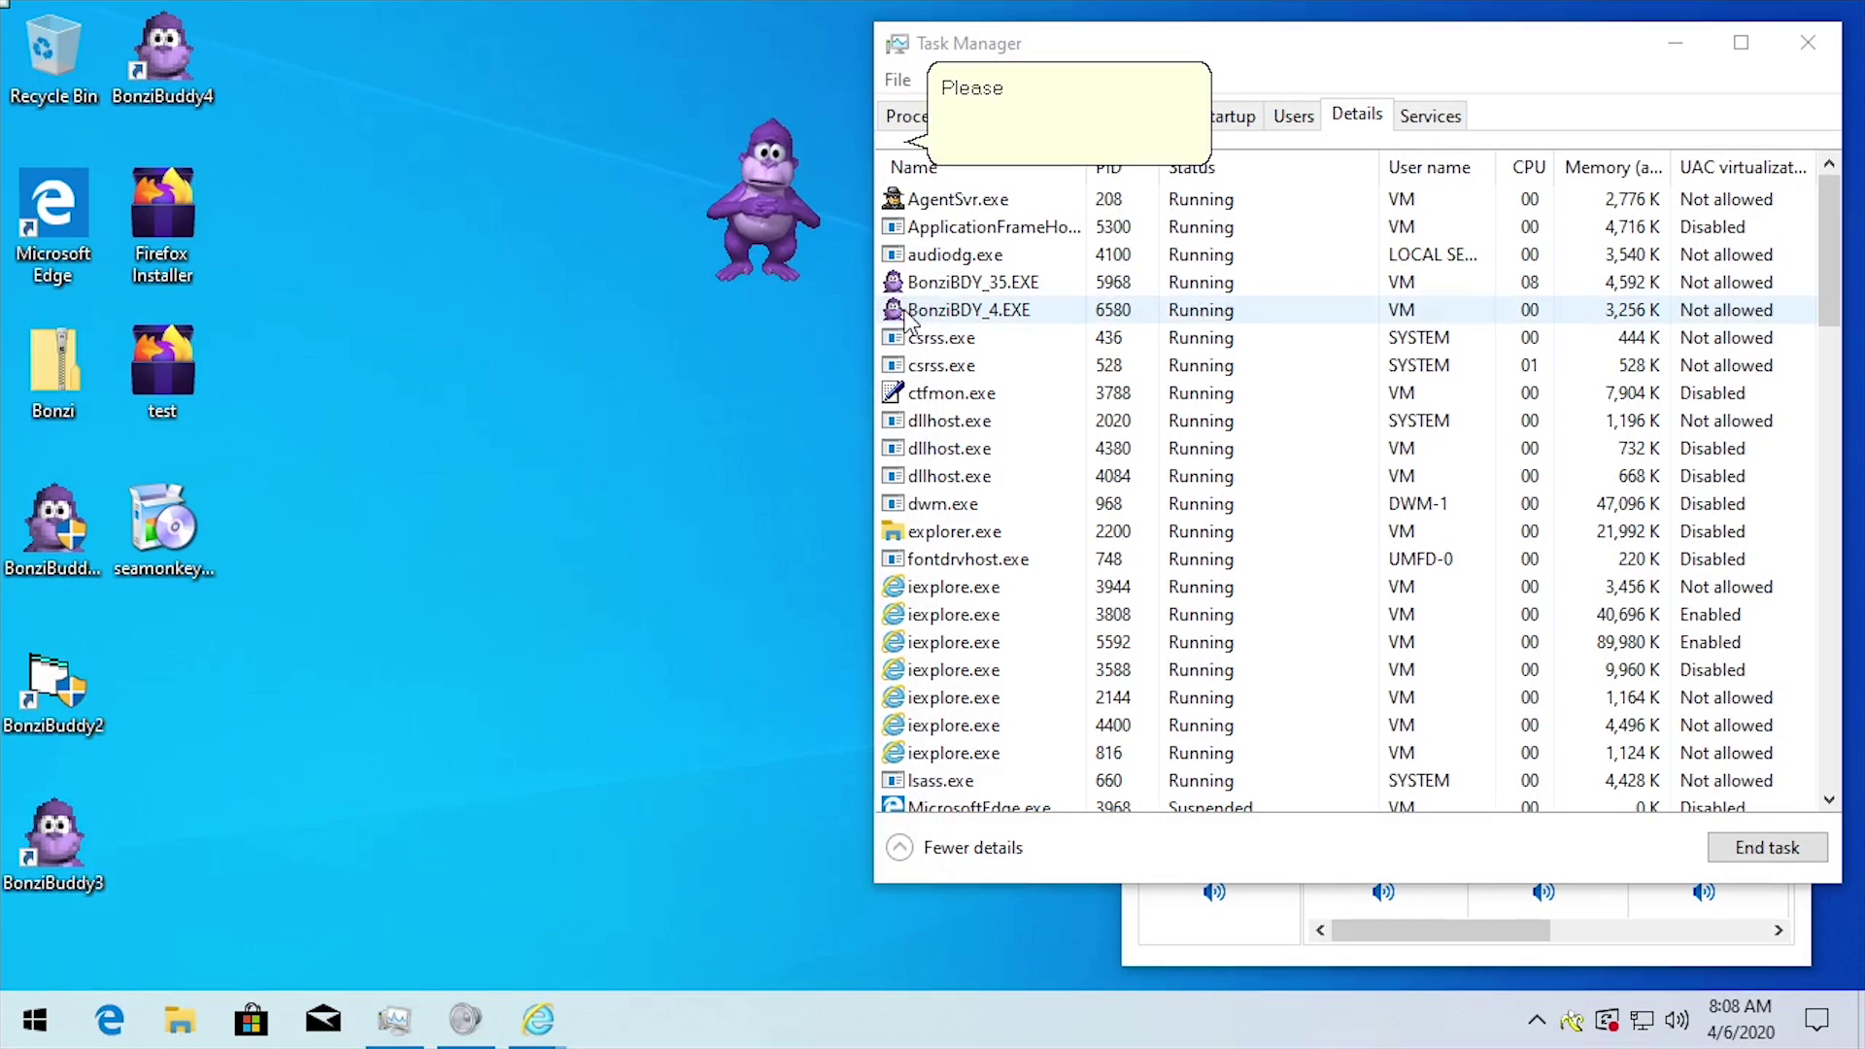
# - End the BonziBDY_4.EXE process in Task Manager while keeping BonziBDY_35.EXE running
pyautogui.click(918, 283)
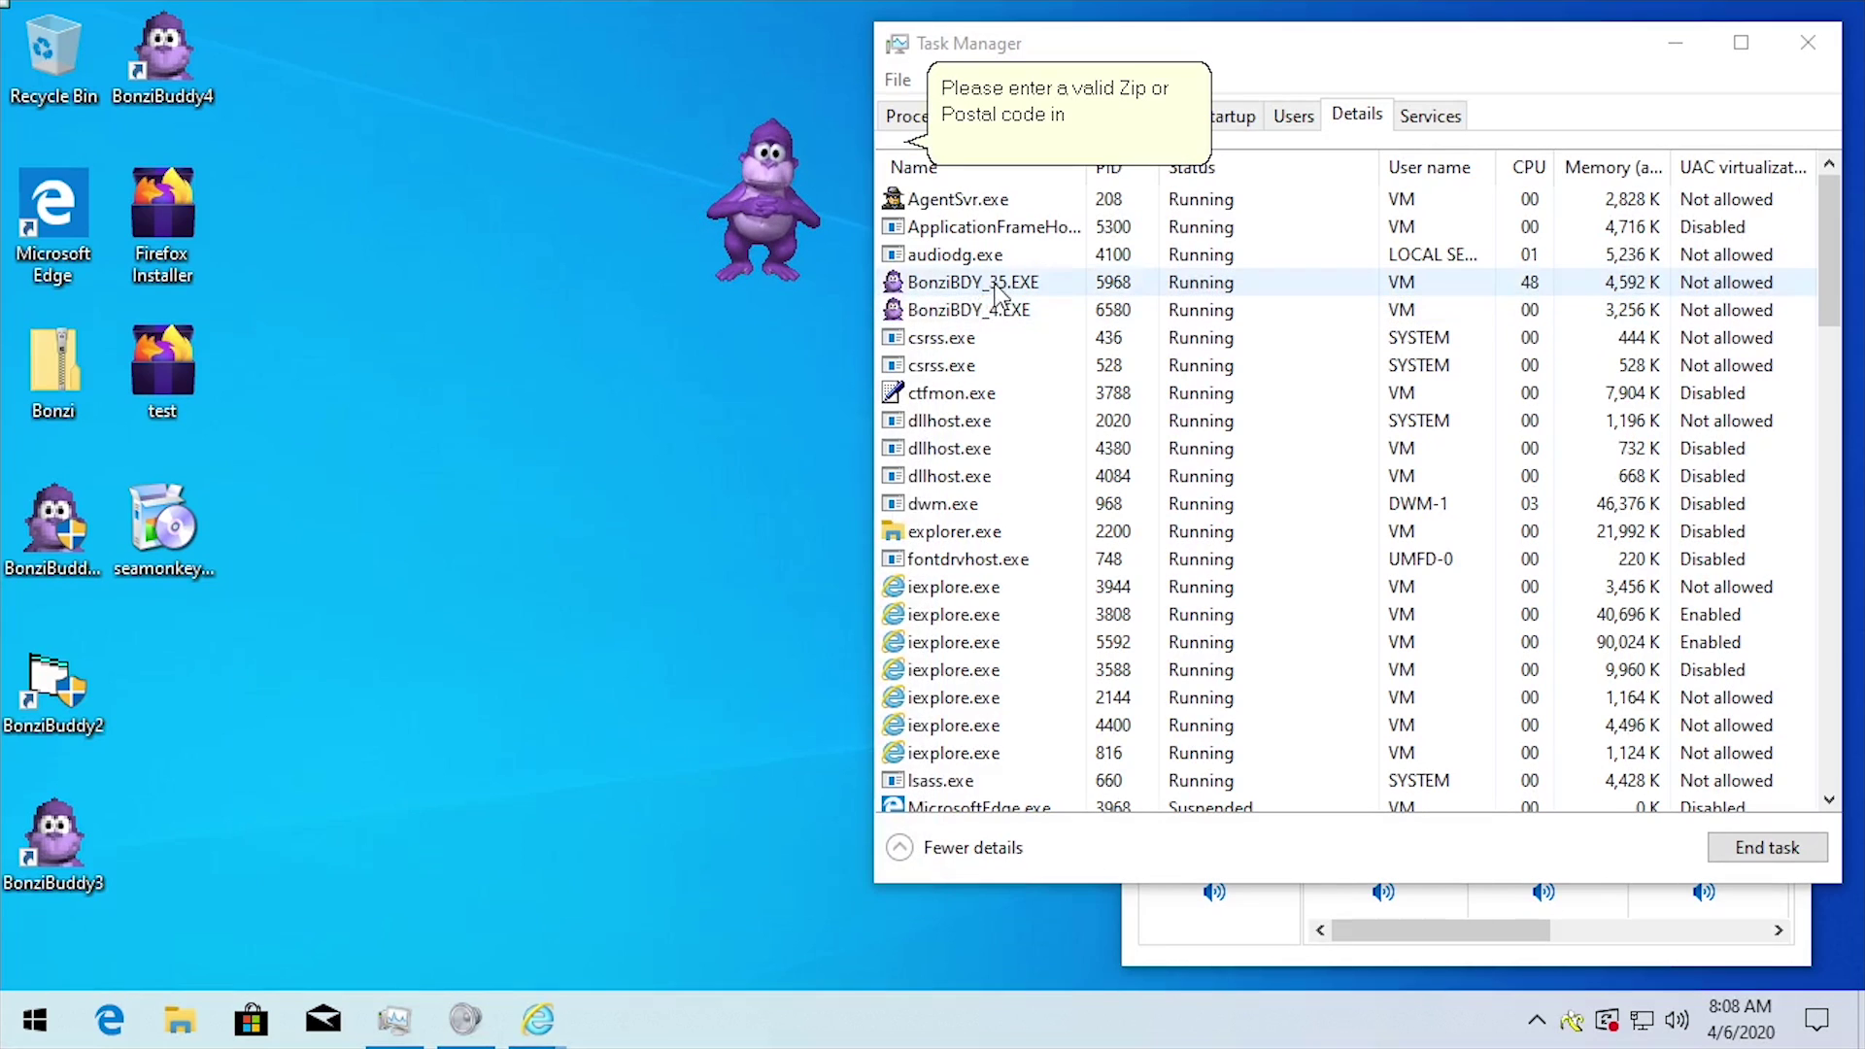
pyautogui.click(1054, 310)
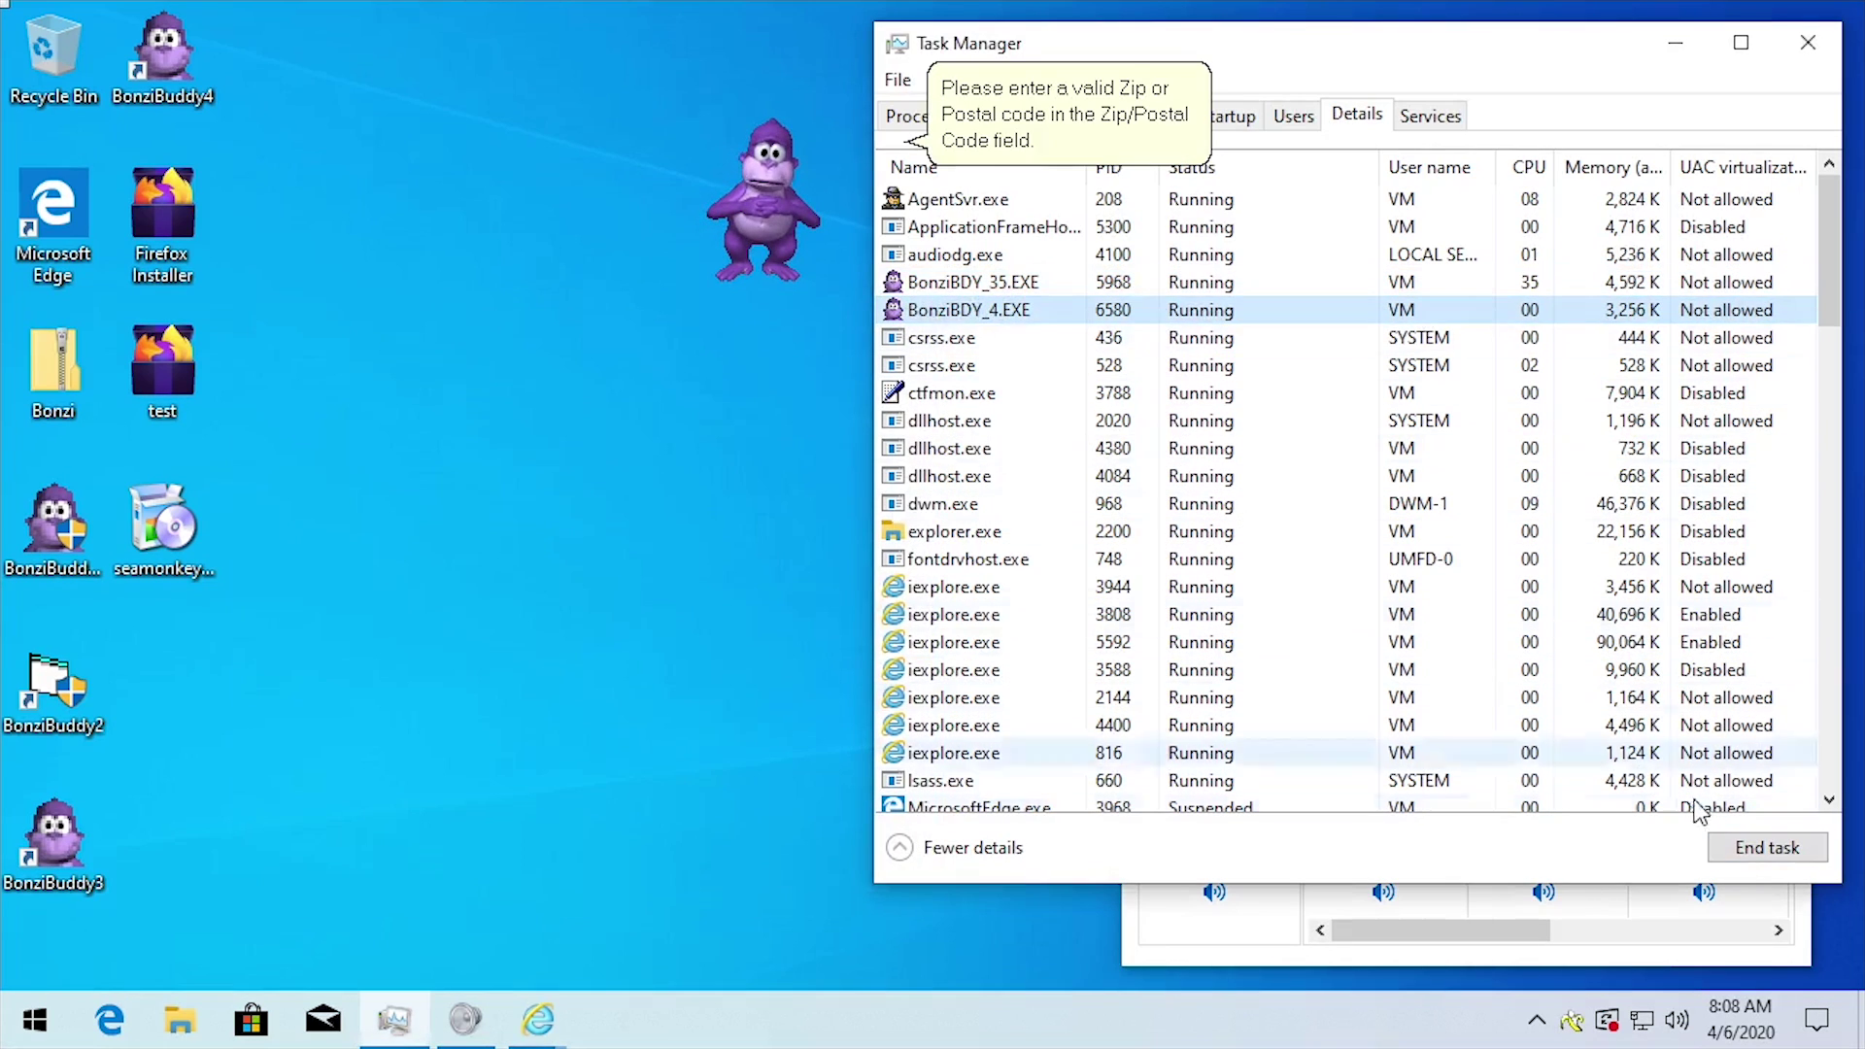
pyautogui.click(1767, 847)
pyautogui.click(971, 549)
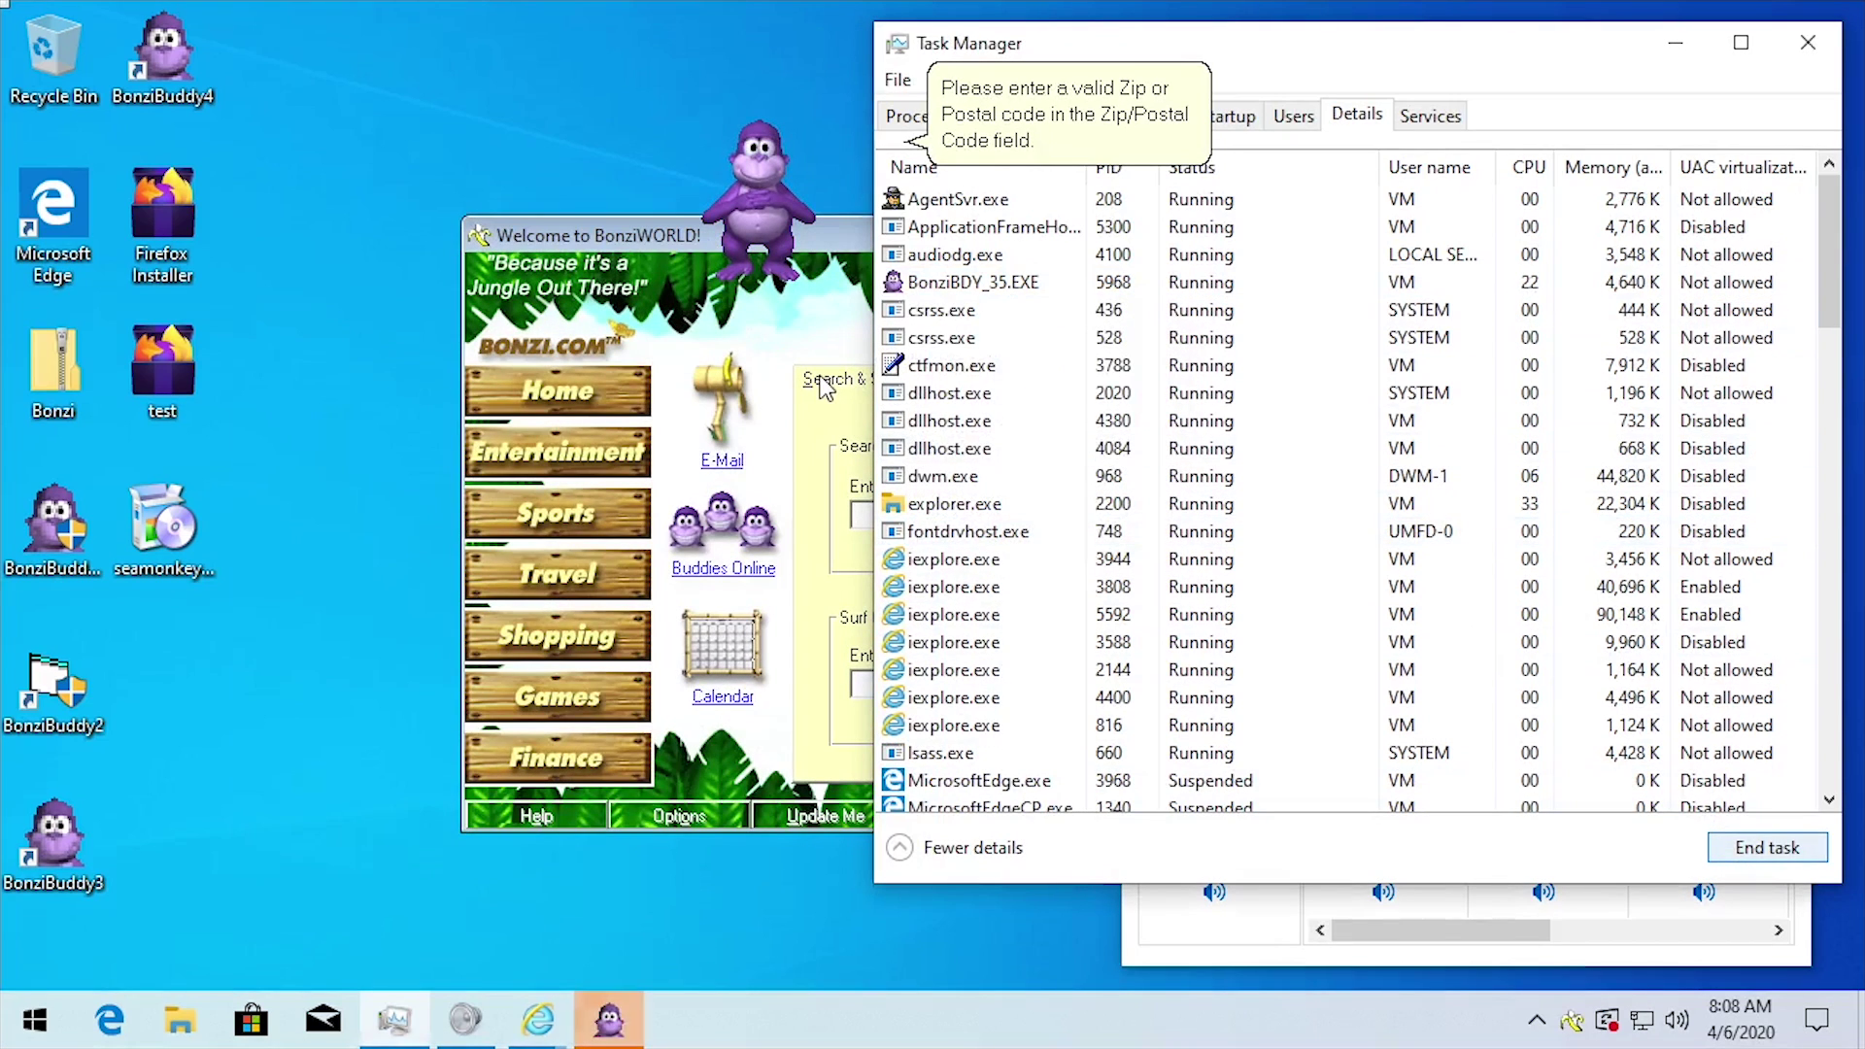
# - Move the purple gorilla beside the BonziWORLD window, bring that window forward and have him tell a joke
pyautogui.moveTo(764, 220); pyautogui.dragTo(347, 356)
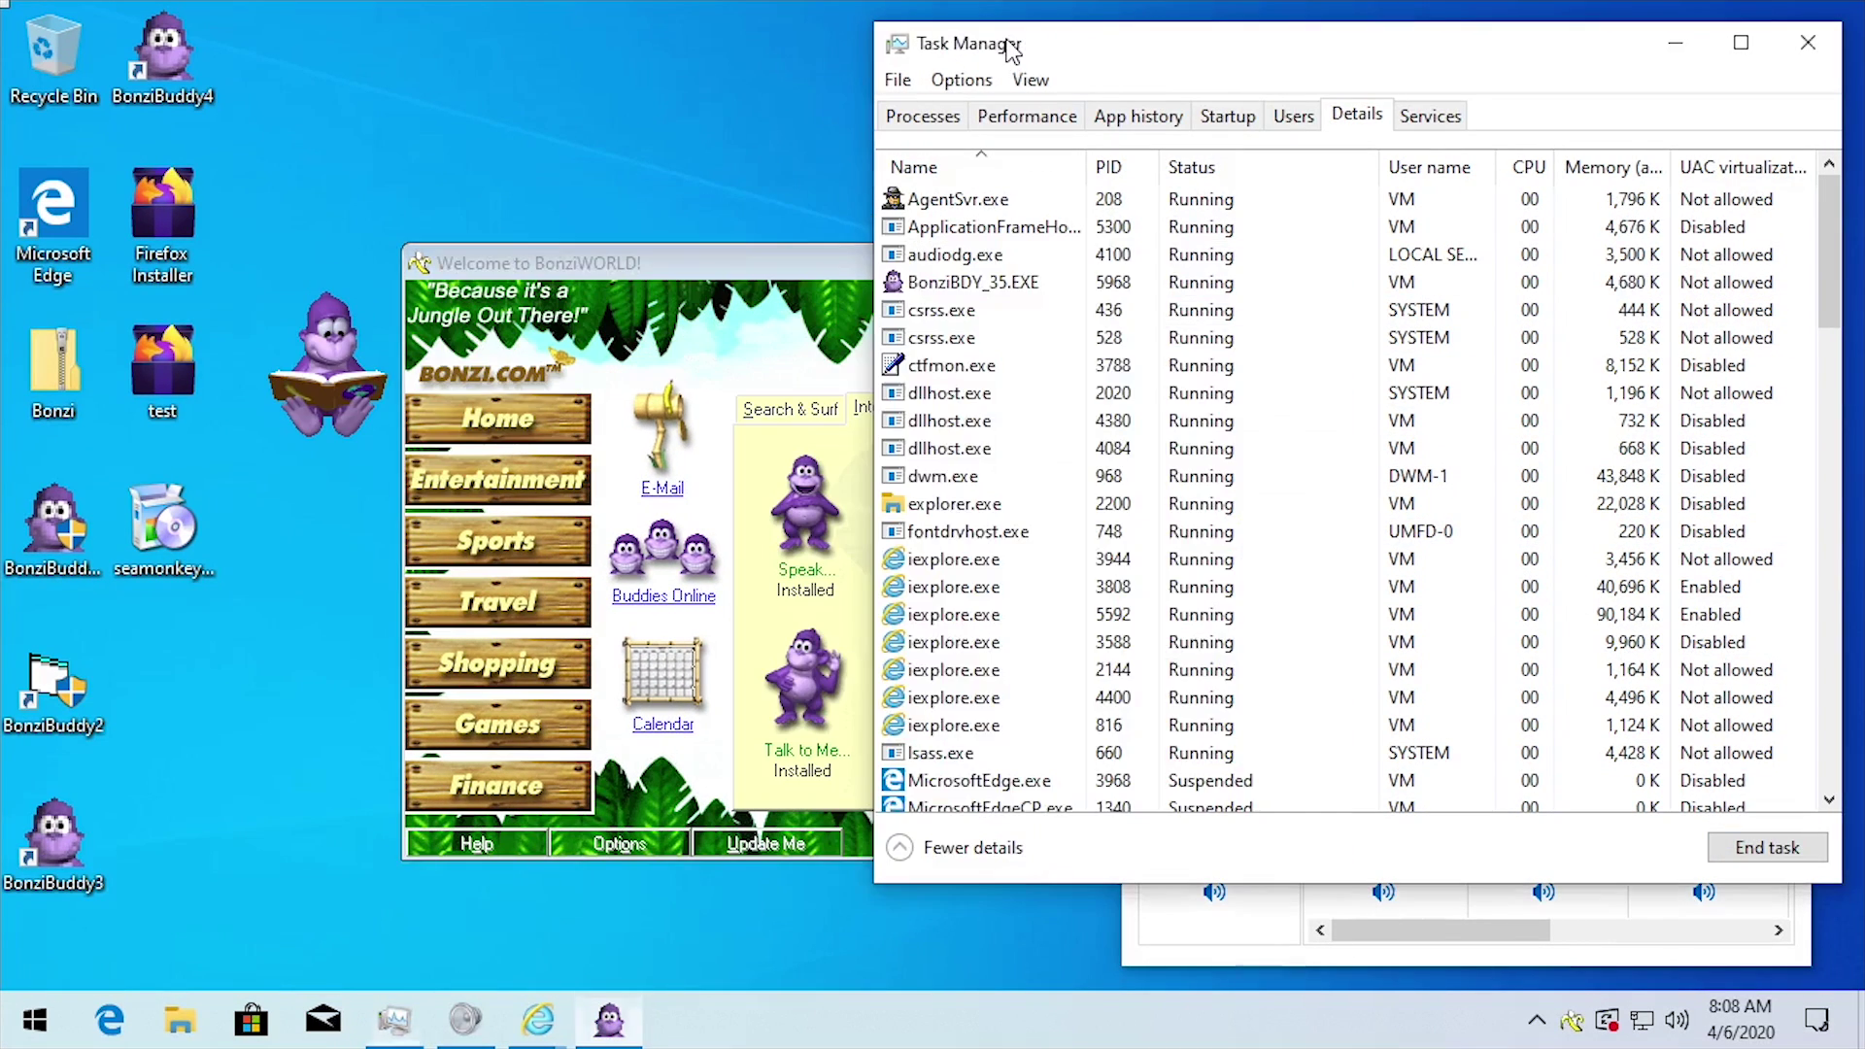
pyautogui.click(1007, 42)
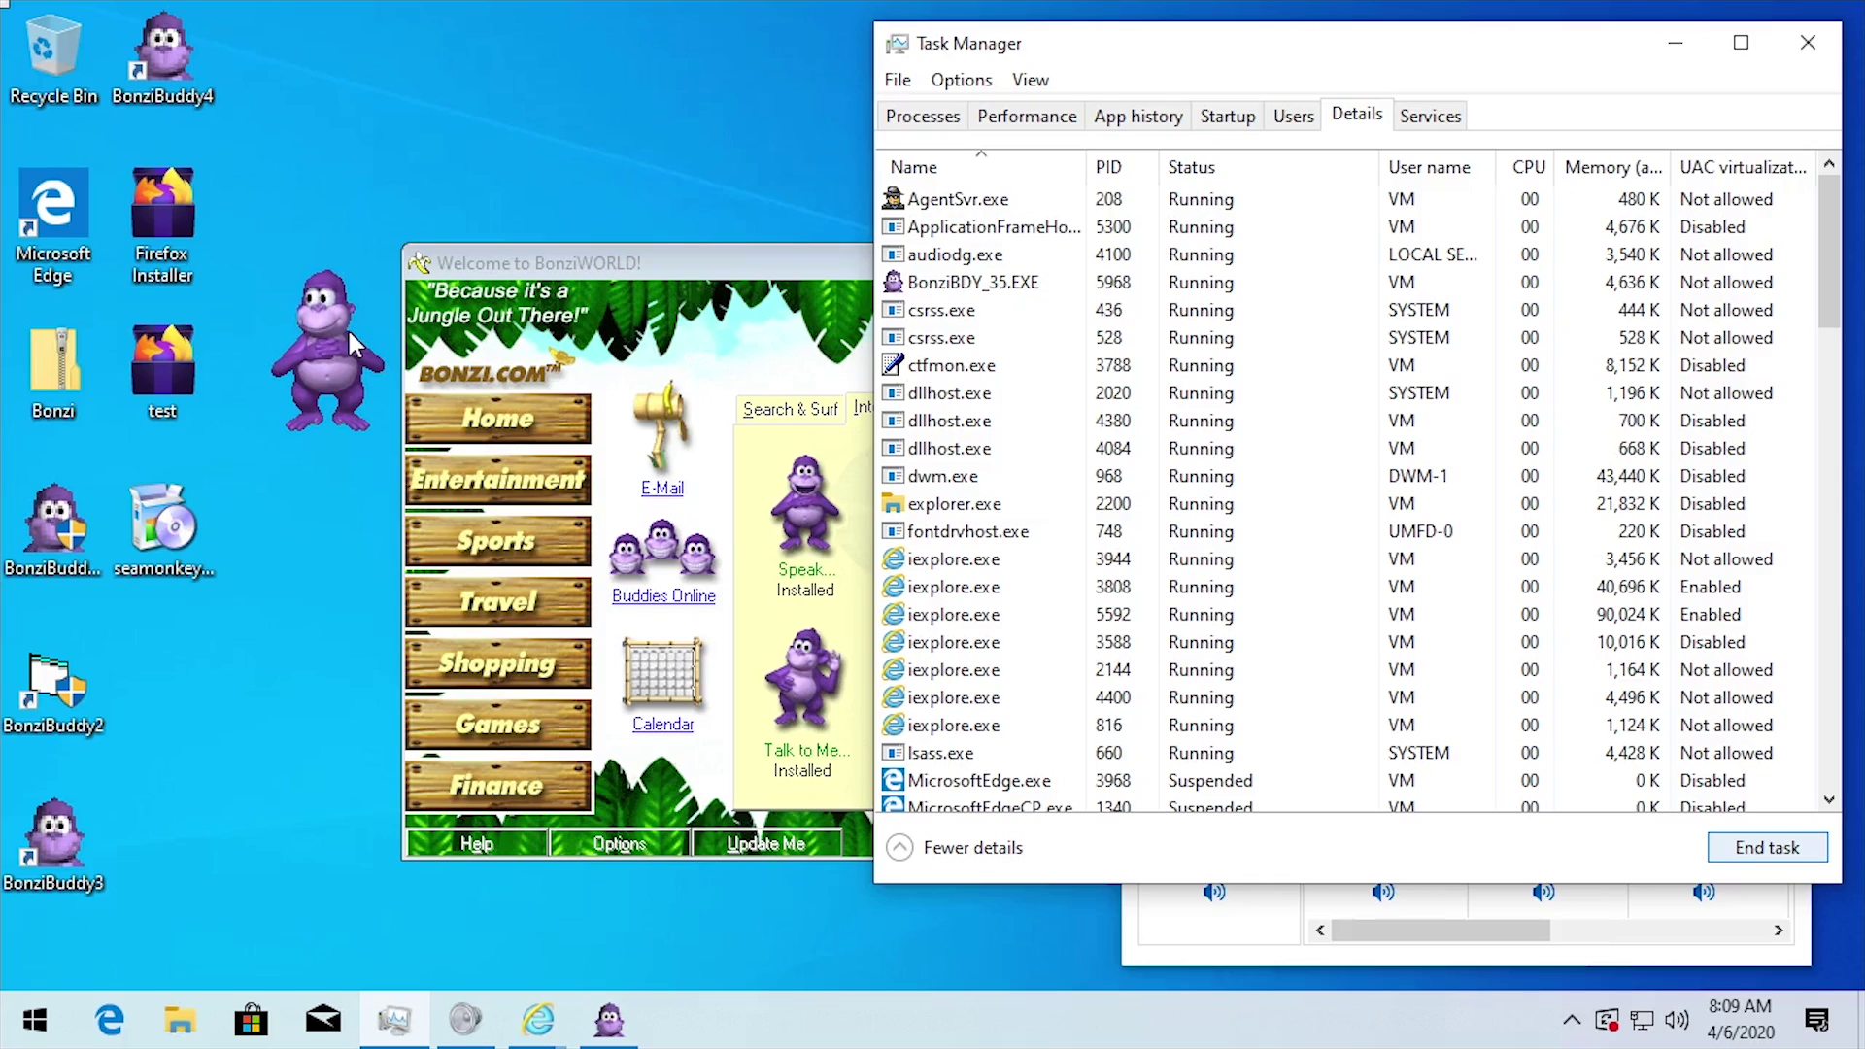
pyautogui.click(526, 272)
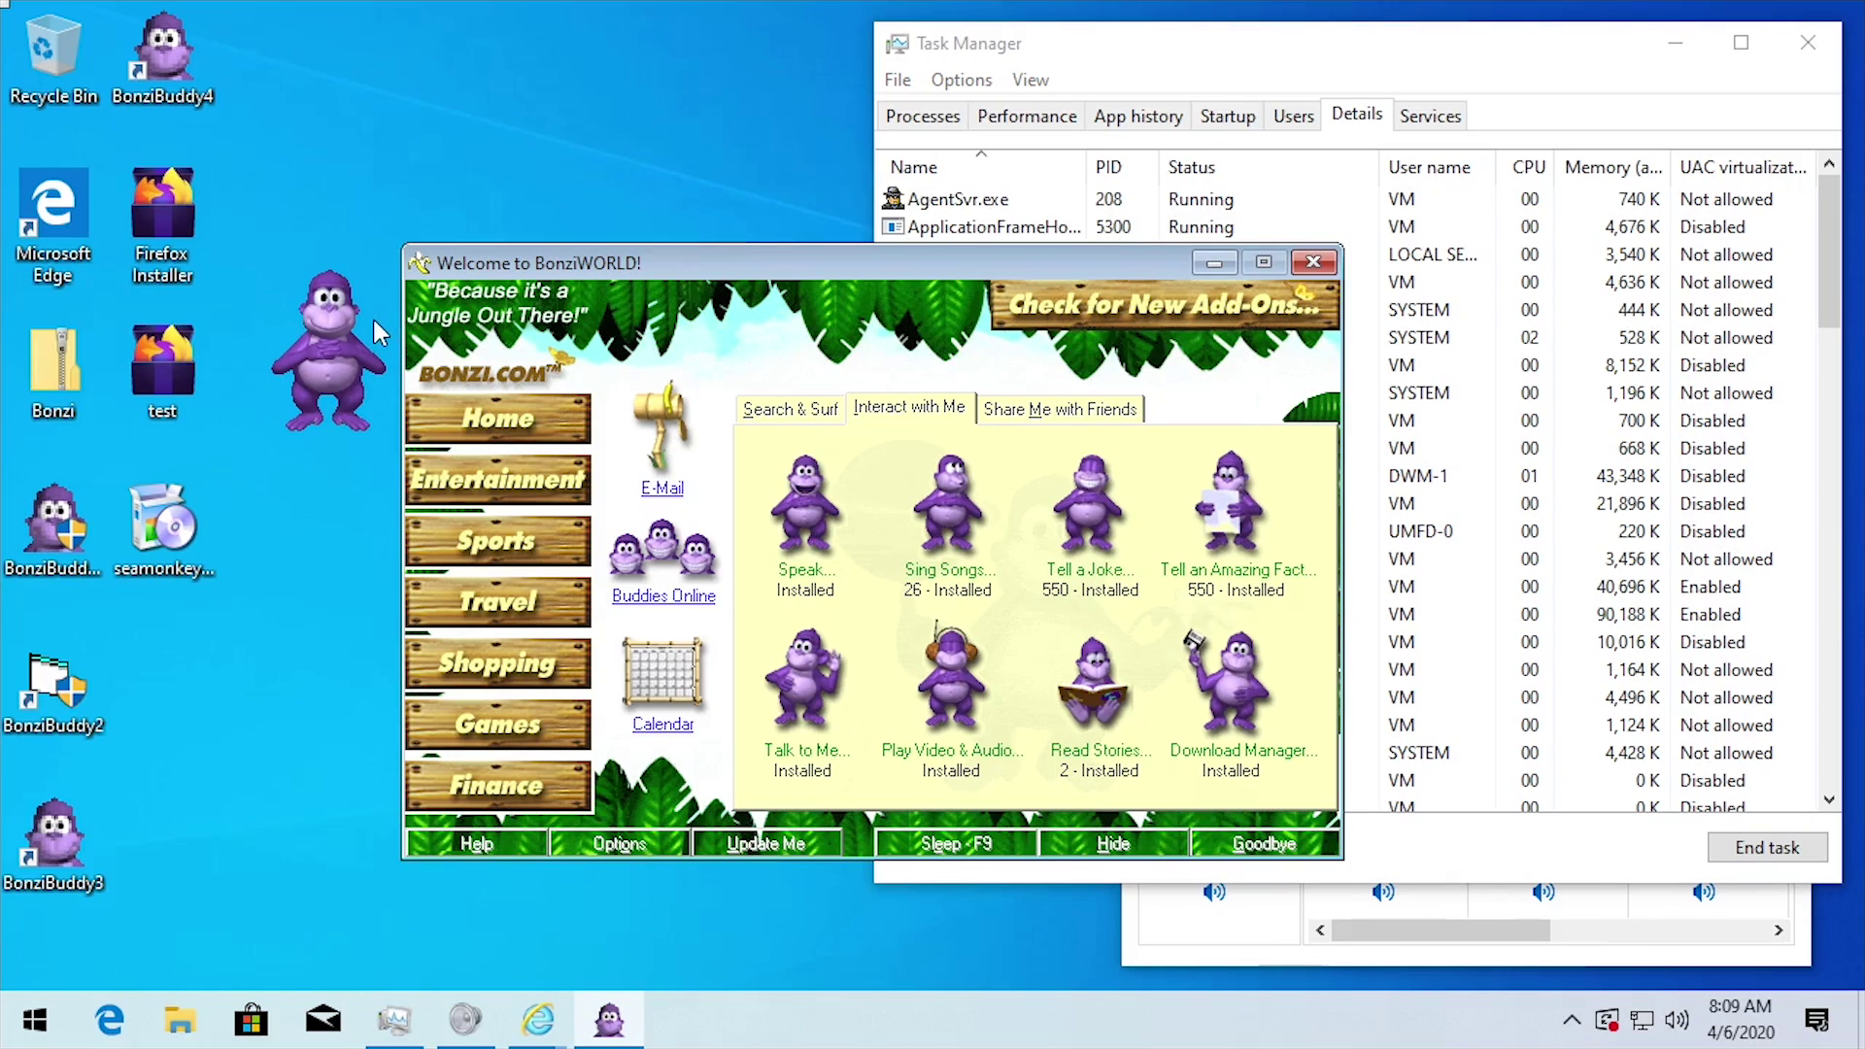
pyautogui.click(384, 384)
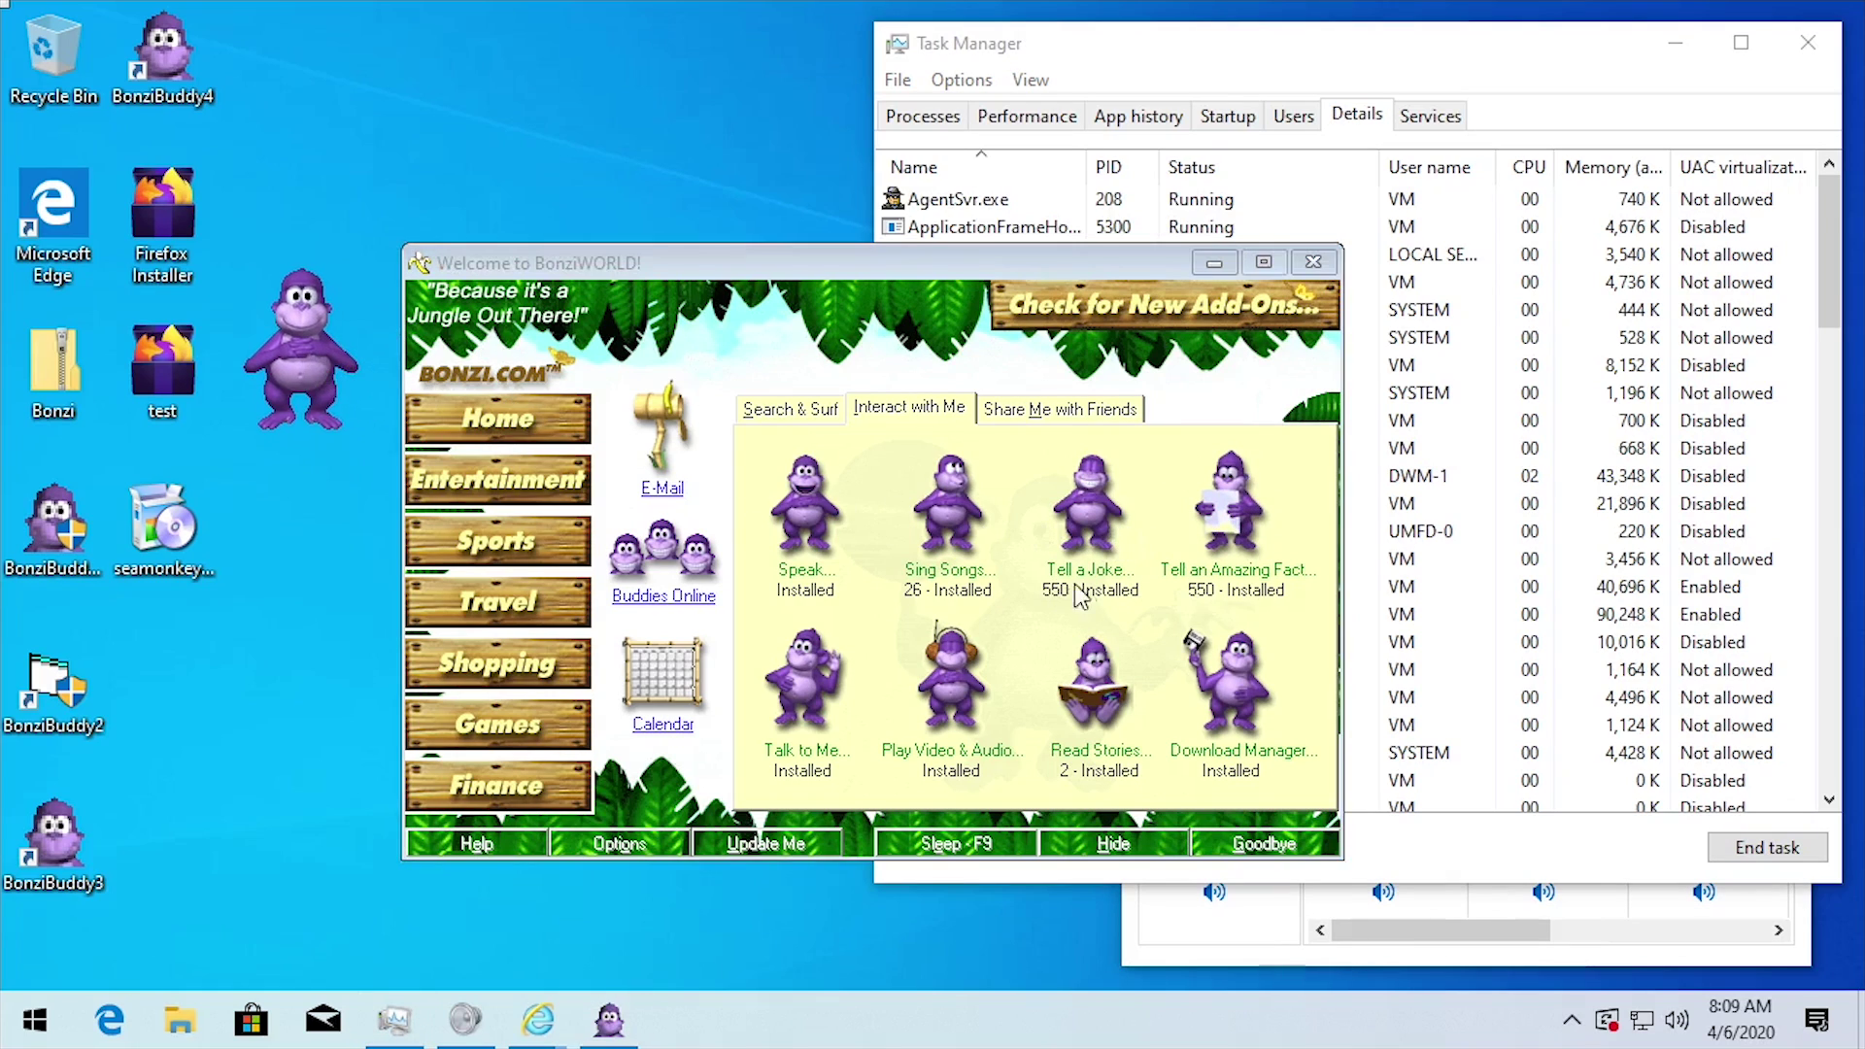
pyautogui.click(1086, 594)
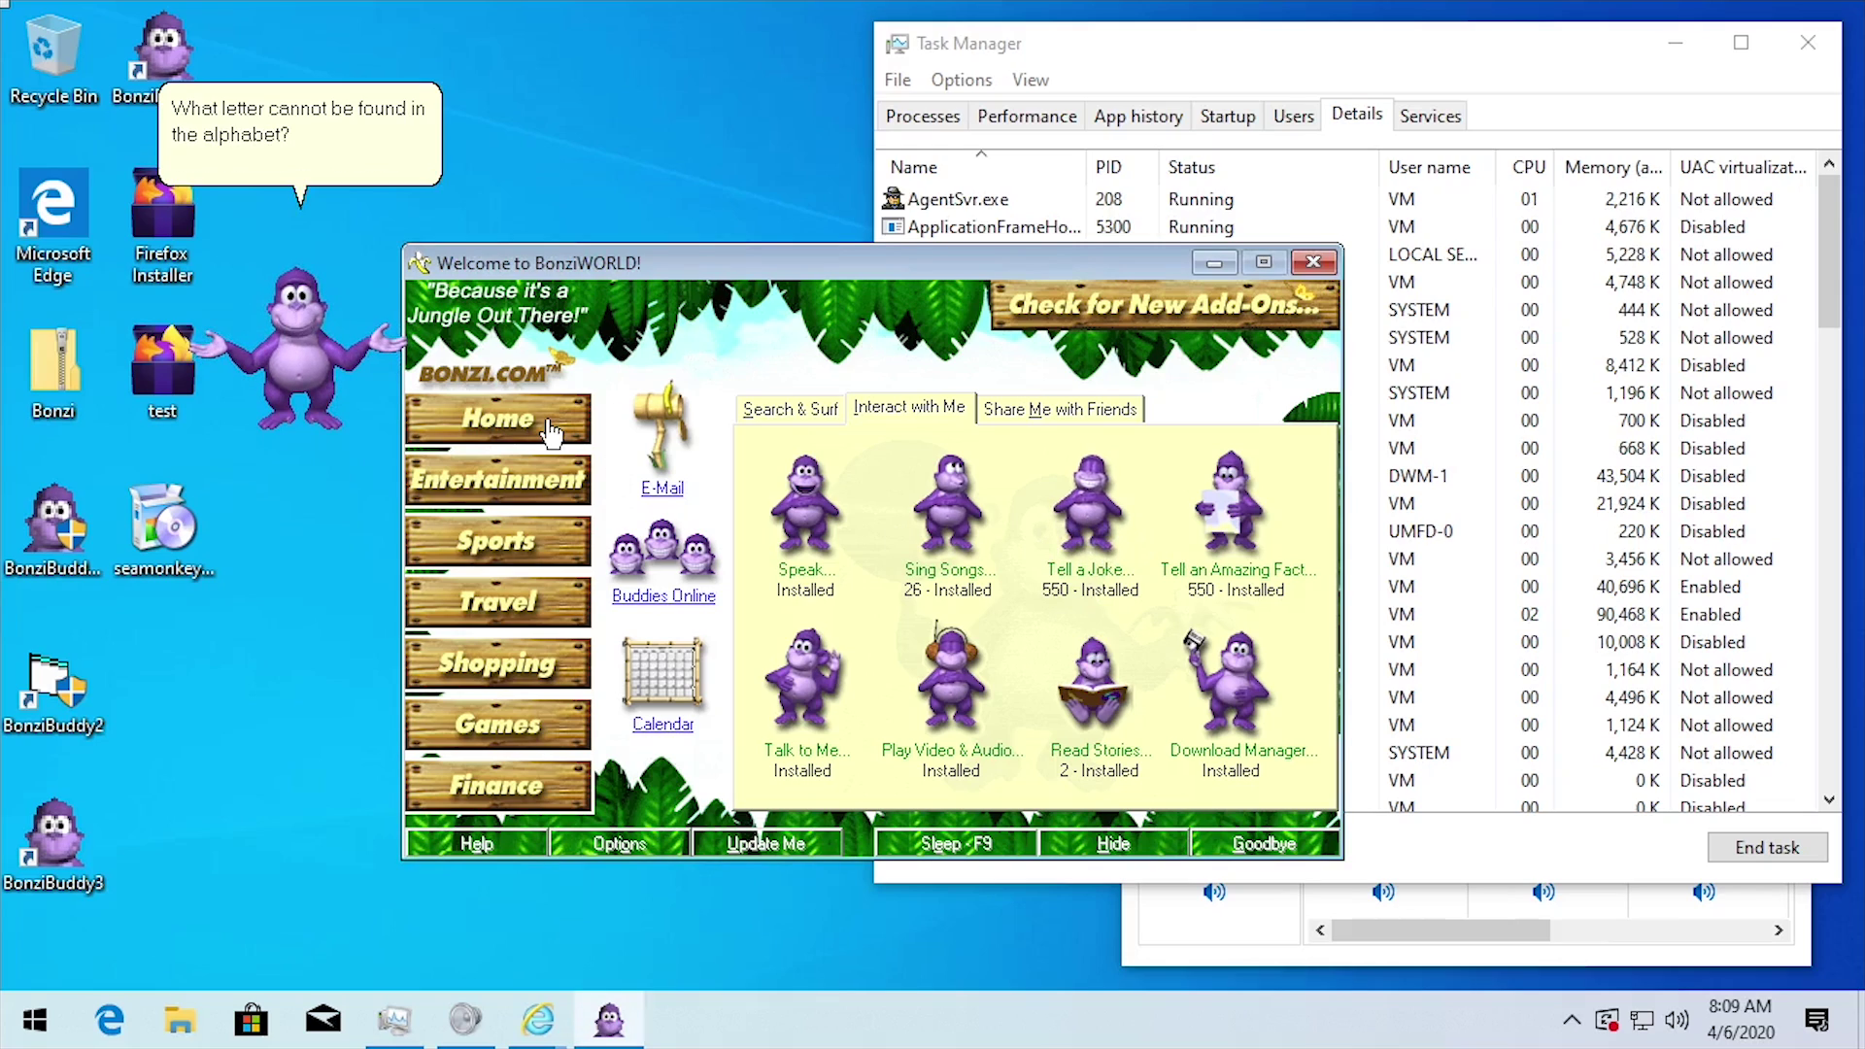
# - Launch BonziBuddy2 from the desktop with administrator permission and move its green parrot below the purple gorilla
pyautogui.doubleClick(21, 688)
pyautogui.click(843, 731)
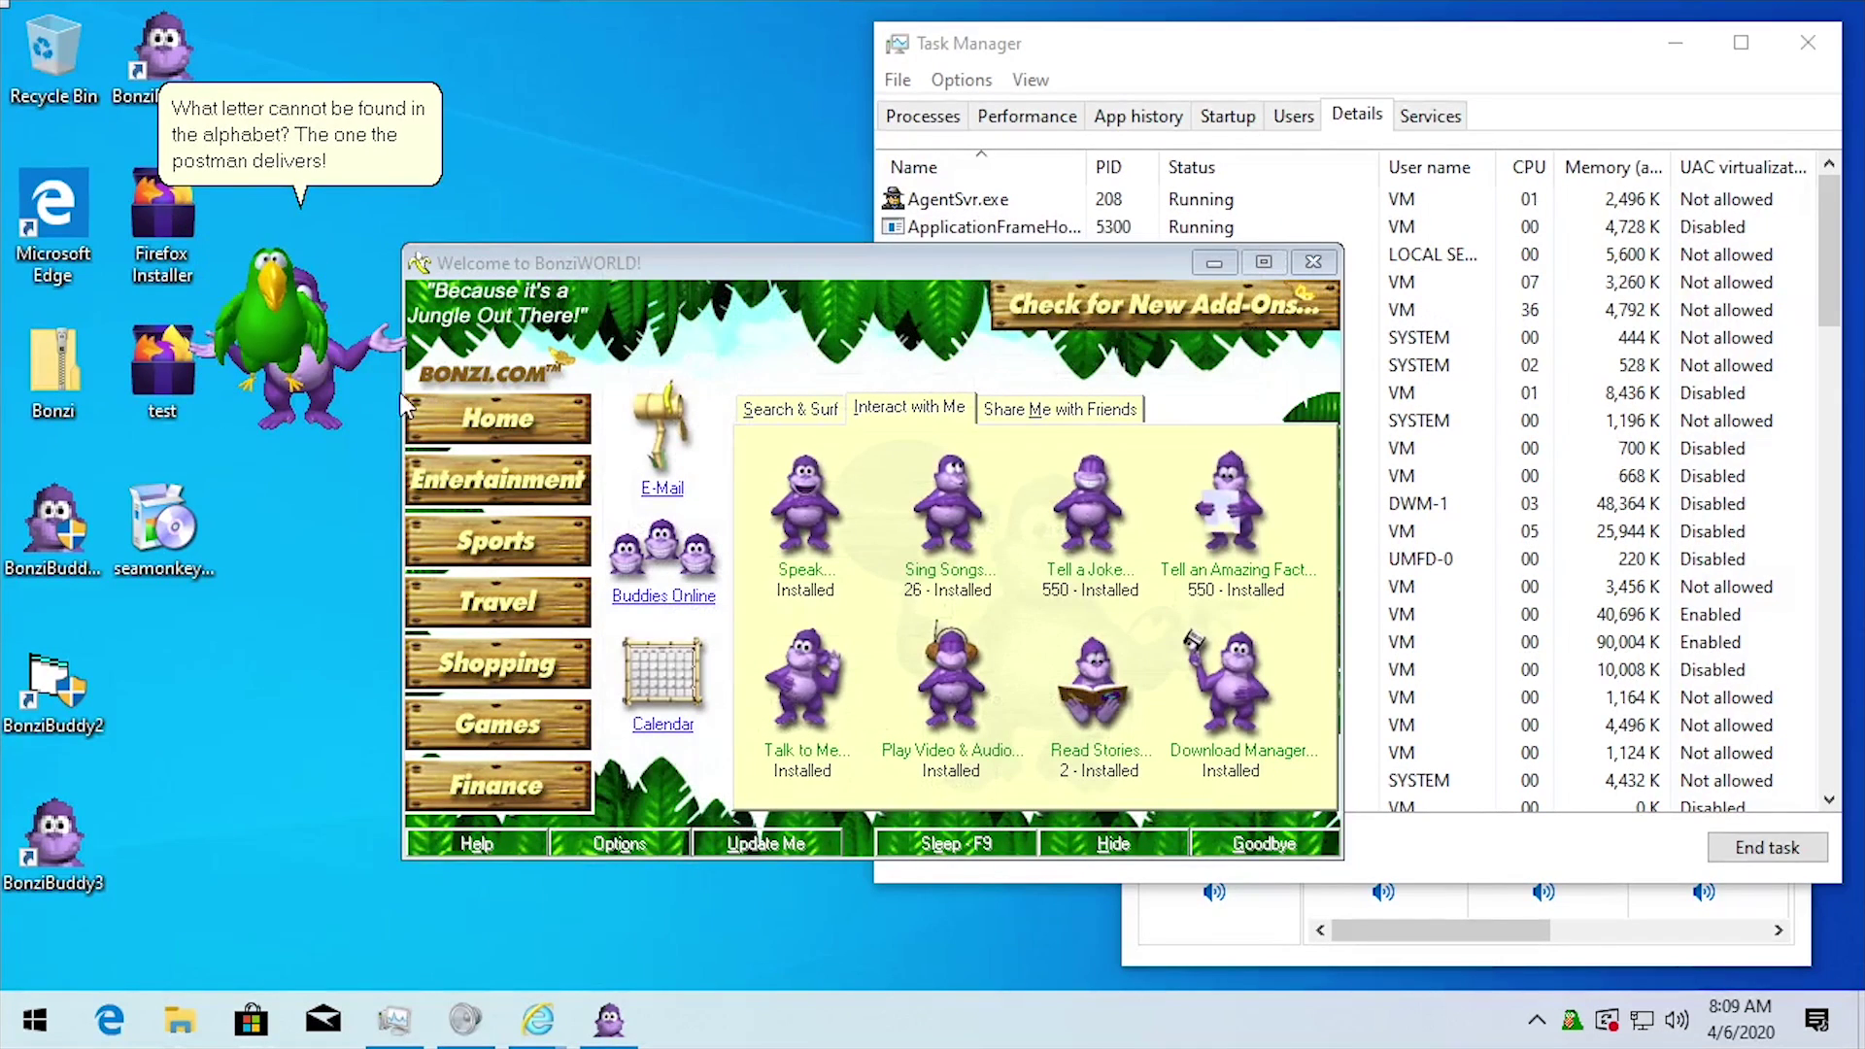
pyautogui.moveTo(286, 328); pyautogui.dragTo(317, 674)
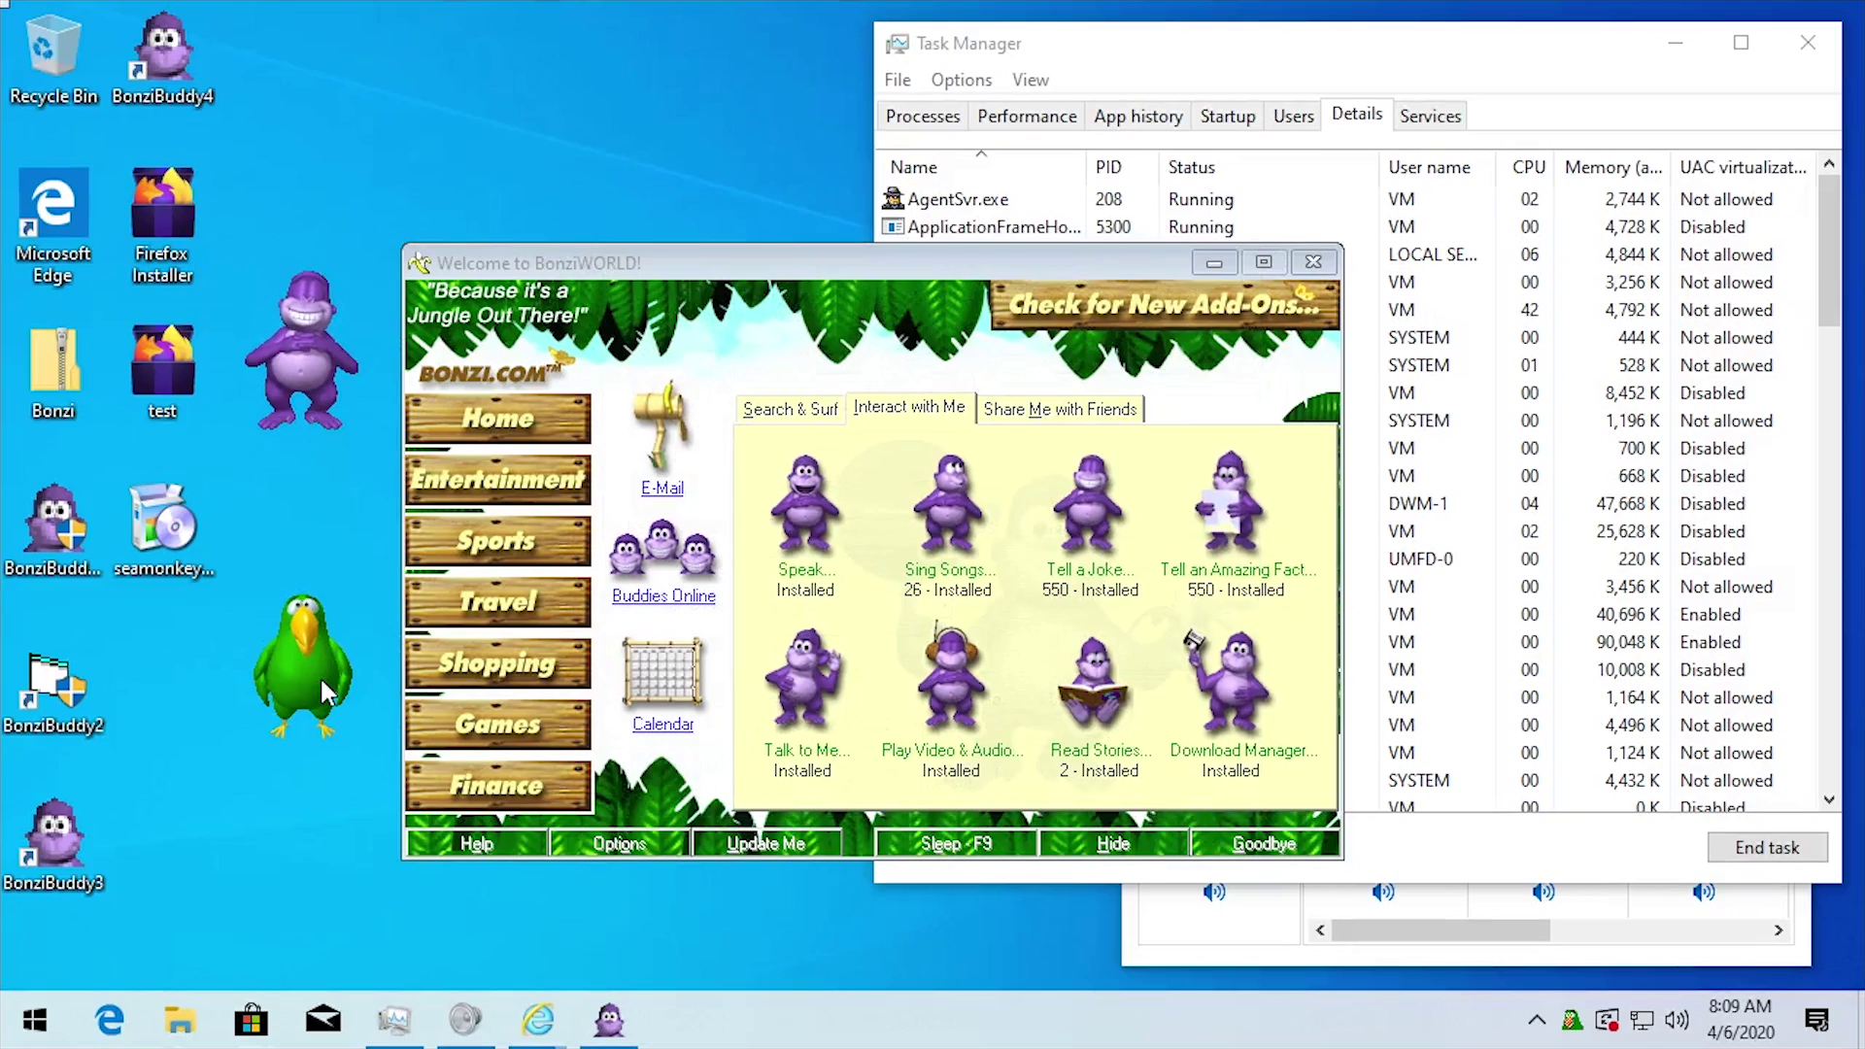